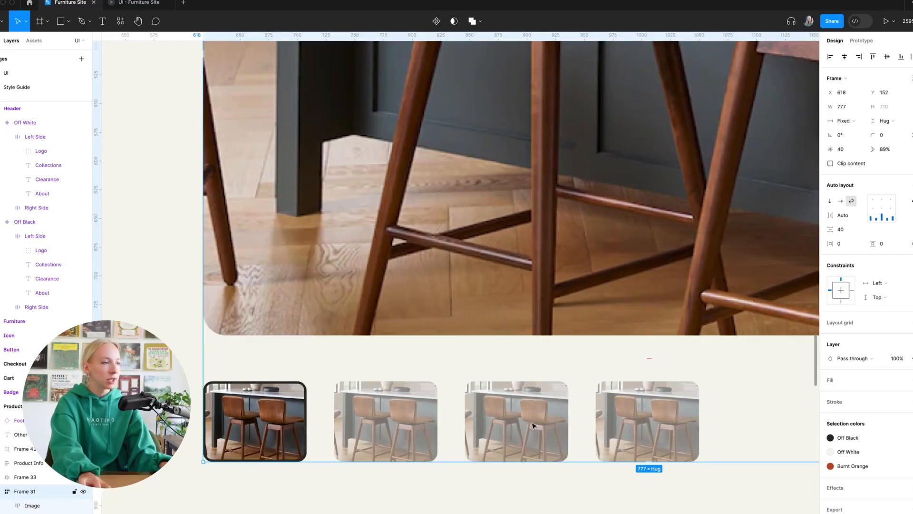
Examine the chair image gallery frame on the product details page, including its thumbnail row.
scroll(489, 422, "down", 5)
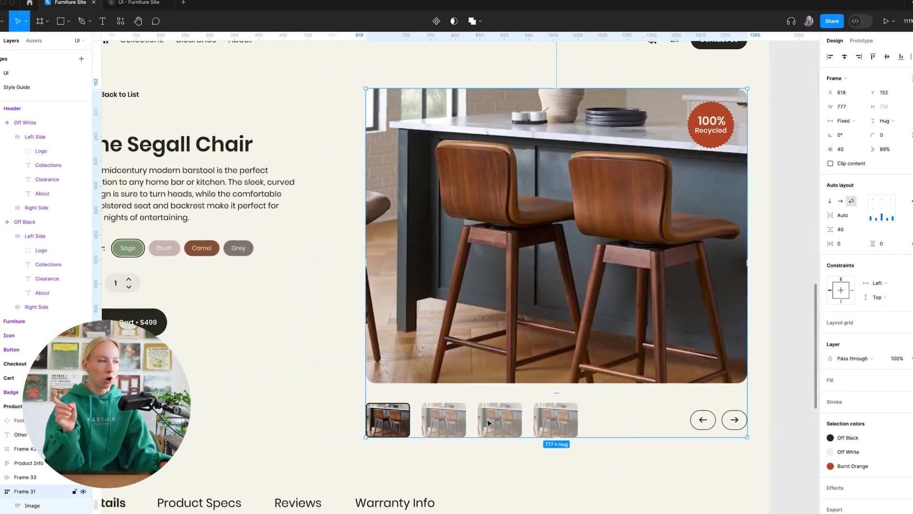
left_click(554, 475)
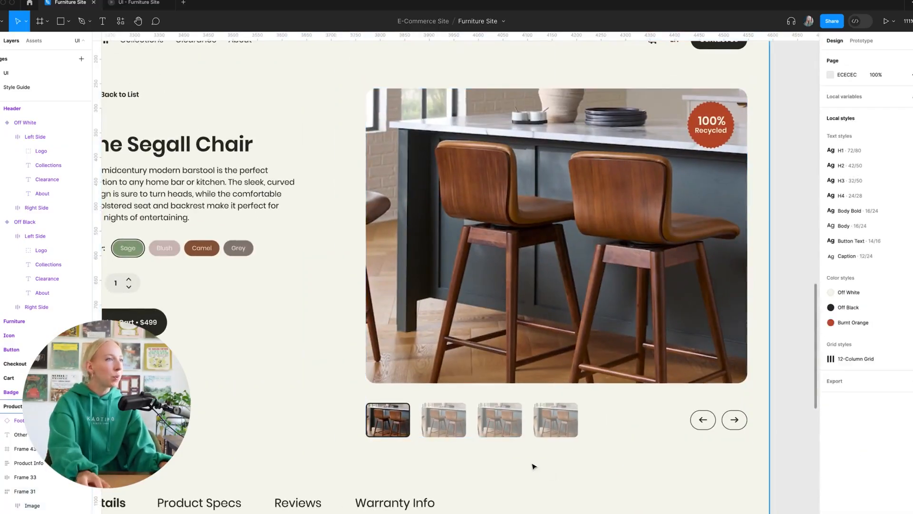
scroll(534, 466, "up", 3)
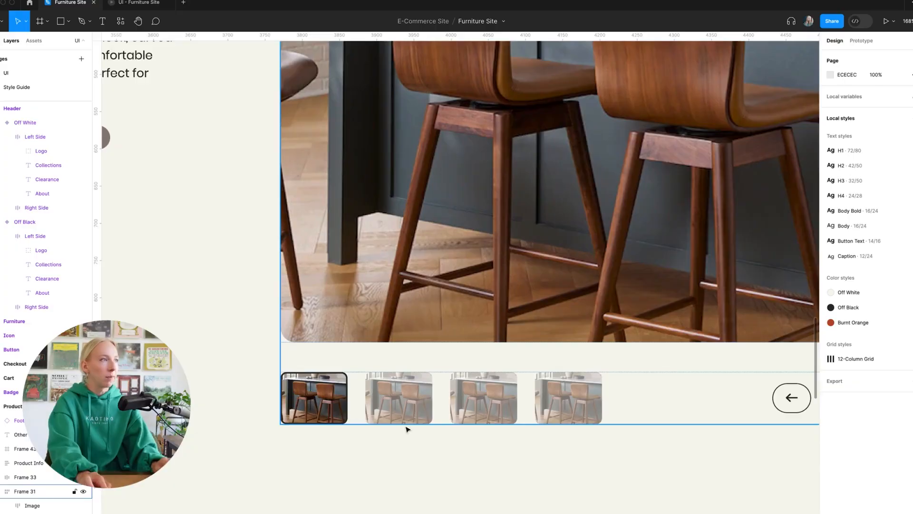
scroll(407, 430, "up", 3)
scroll(556, 370, "down", 3)
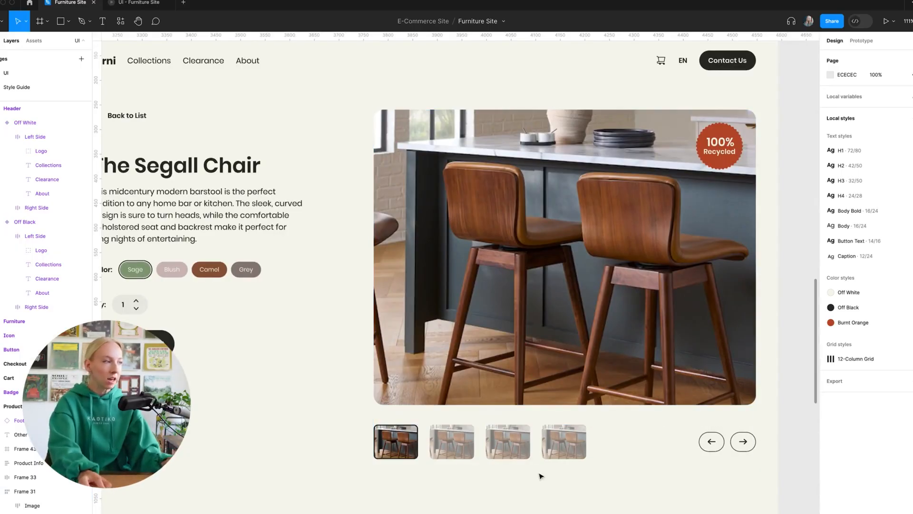
scroll(532, 490, "right", 1)
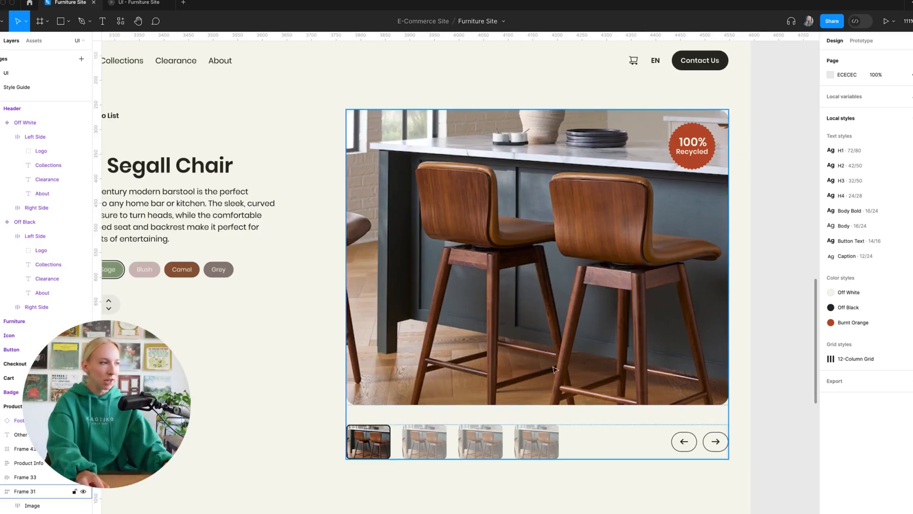
scroll(555, 370, "down", 2)
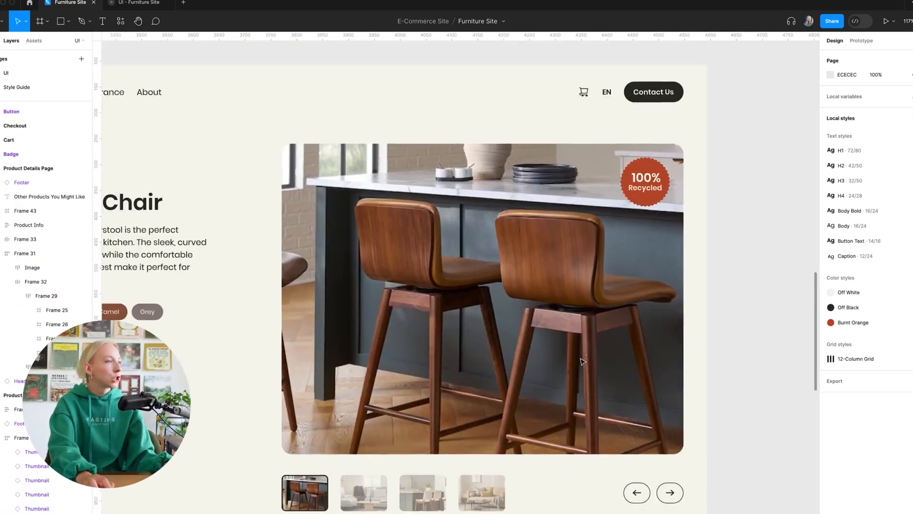
scroll(624, 394, "down", 1)
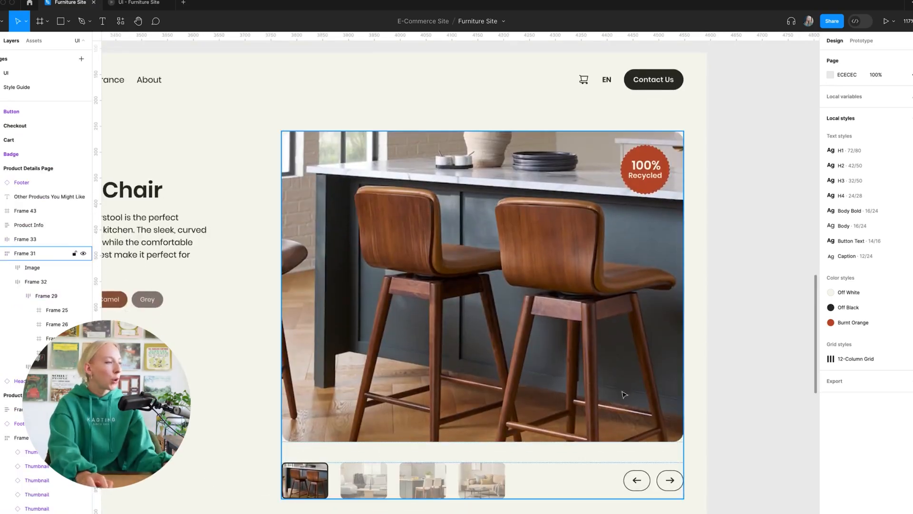
scroll(618, 399, "down", 1)
scroll(504, 462, "left", 2)
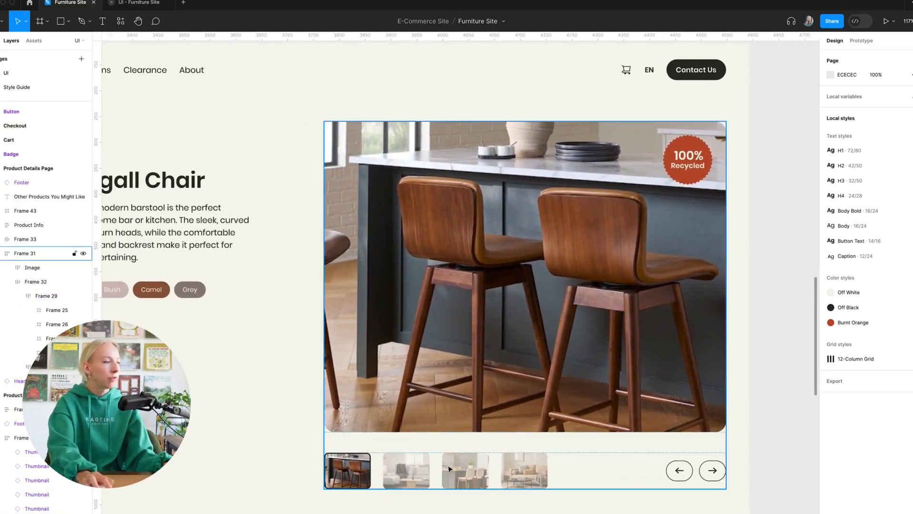
left_click(363, 471)
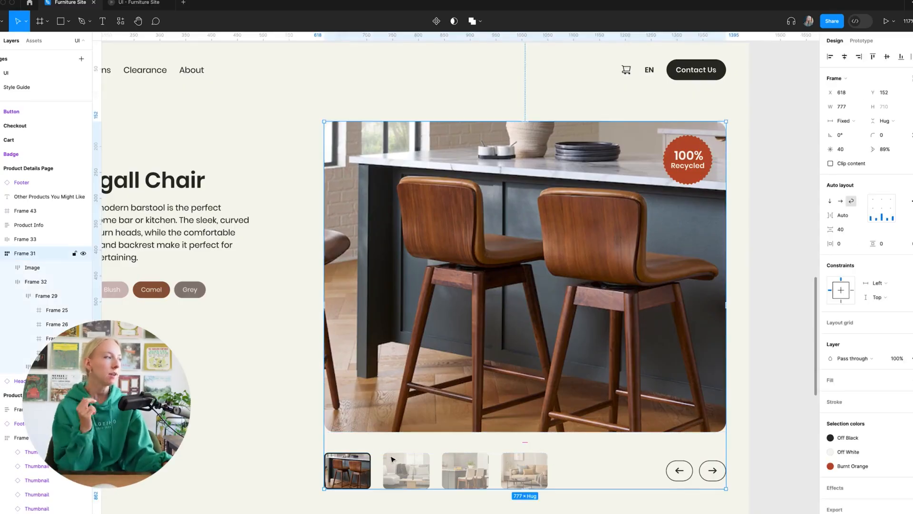
left_click(766, 287)
scroll(766, 289, "right", 1)
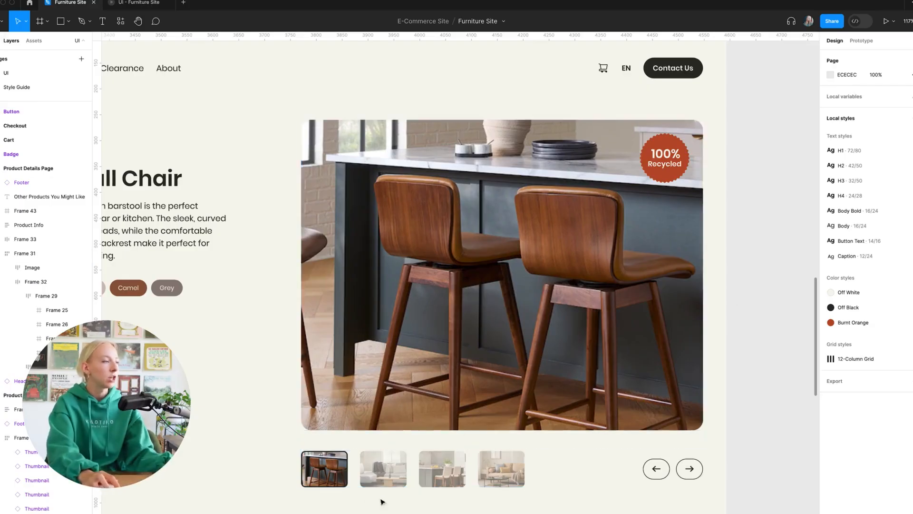
Inspect the gallery's nested layers, covering the individual thumbnails, the thumbnail row and the outer frame.
left_click(341, 477, "super")
key("Tab")
key("Tab")
key("Tab")
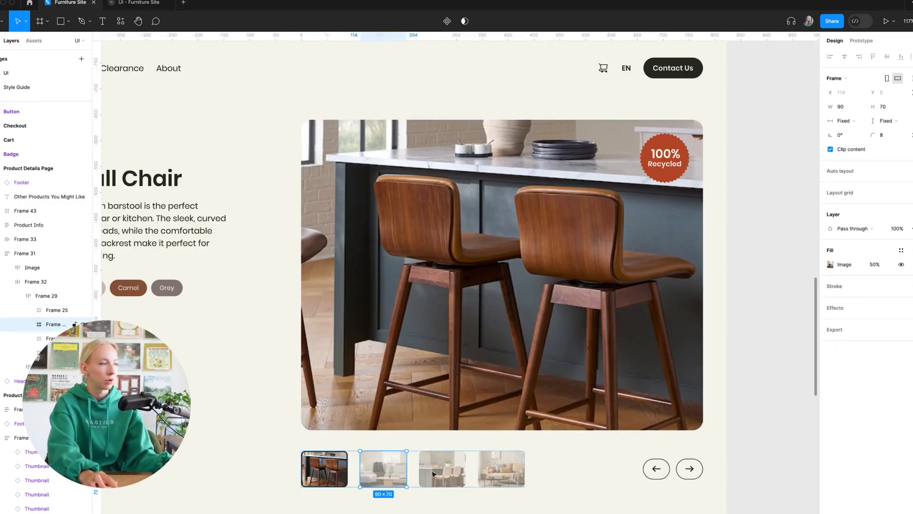
key("Escape")
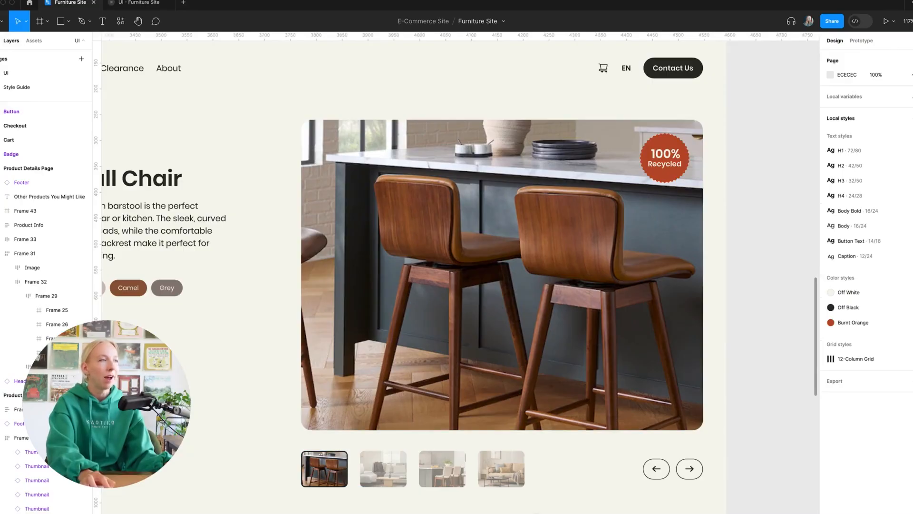
left_click(393, 470, "super")
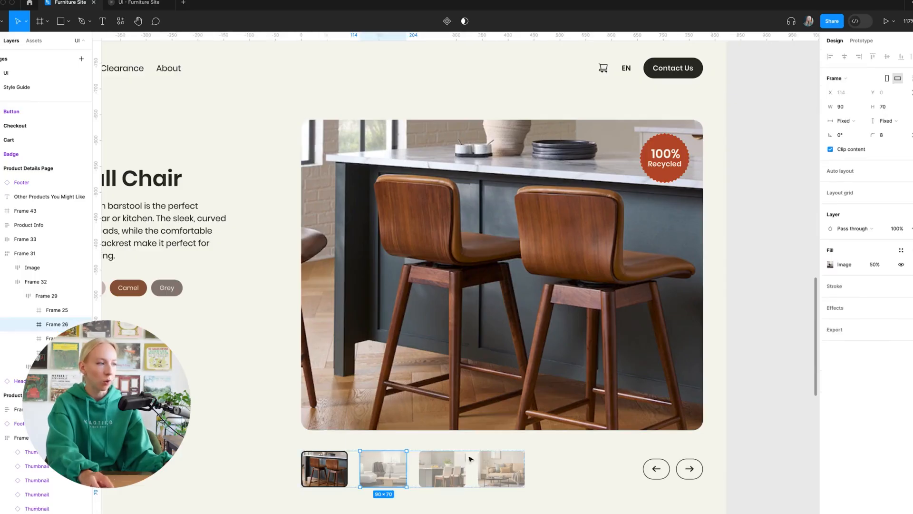
left_click(693, 474, "super")
key("Escape")
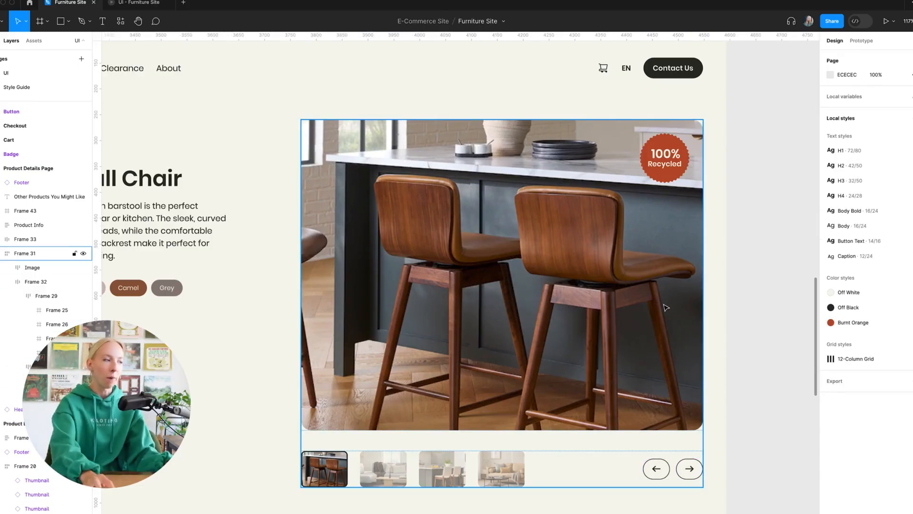
left_click(386, 474)
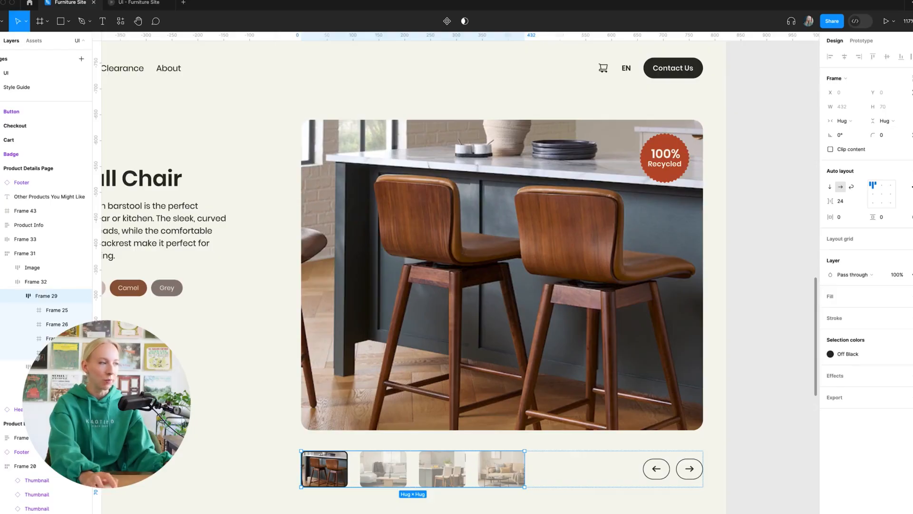
key("Escape")
left_click(593, 298)
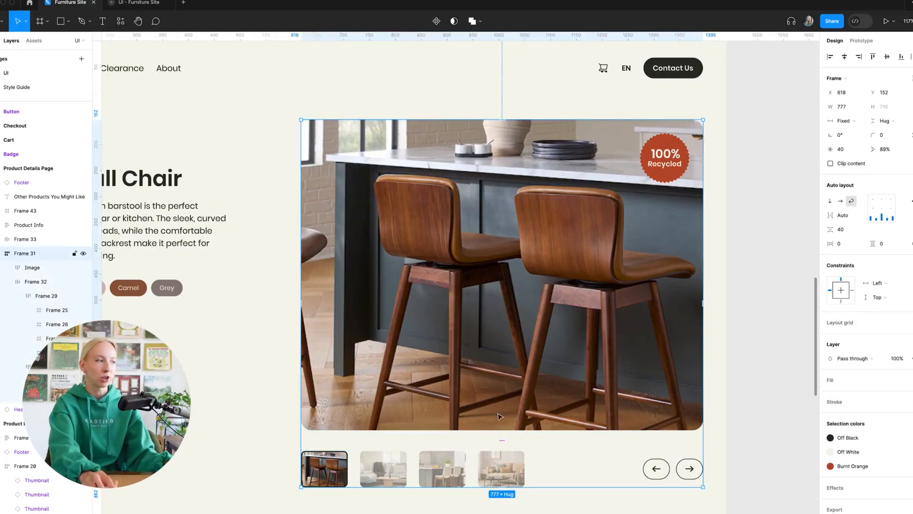
key("Escape")
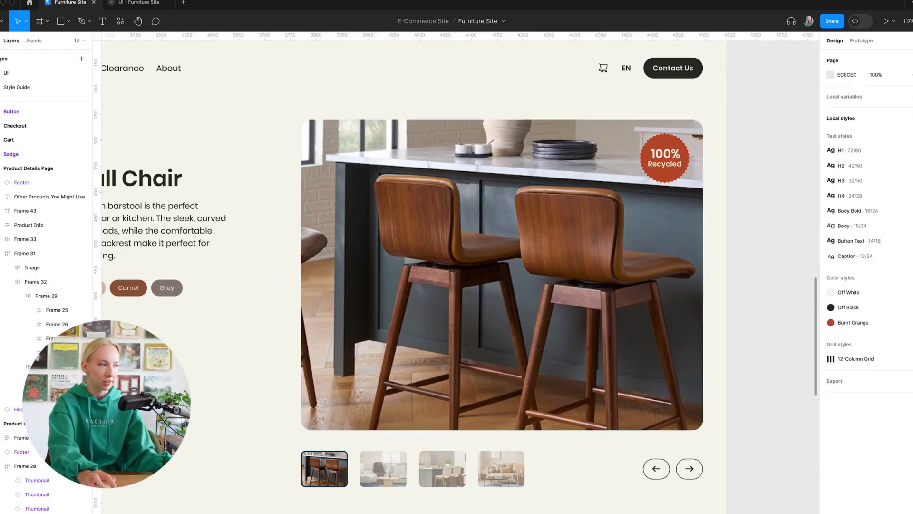
Duplicate the image gallery frame out of the product details page and place the copy on empty canvas above the page designs.
scroll(572, 455, "down", 3)
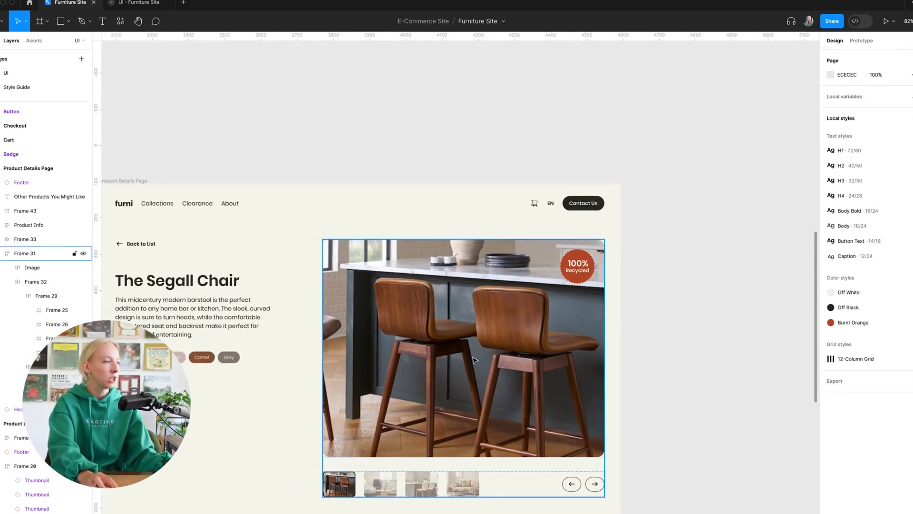
scroll(483, 376, "right", 2)
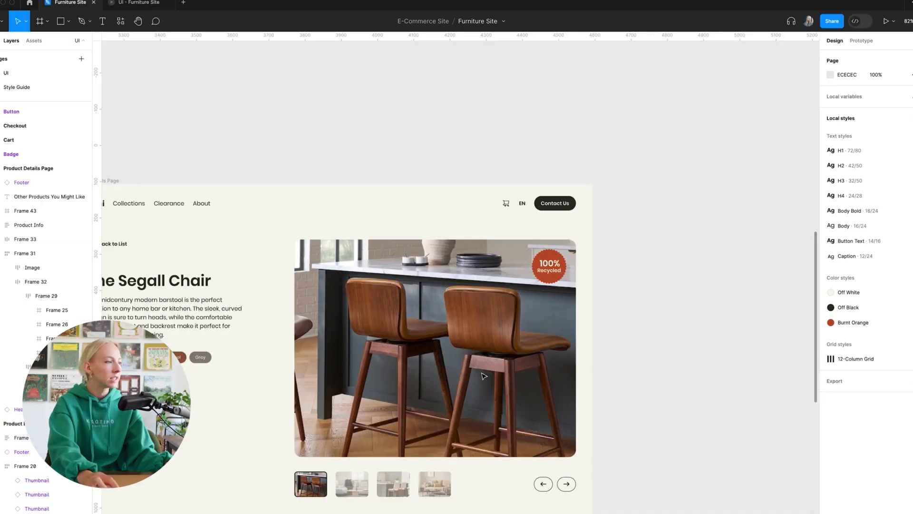
left_click_drag(650, 348, 705, 246)
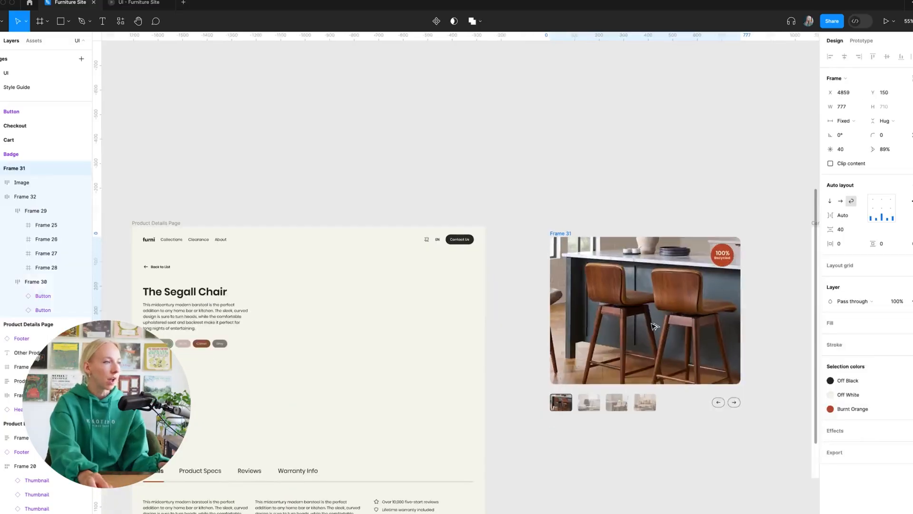
key("alt")
scroll(699, 373, "right", 5)
scroll(592, 249, "up", 5)
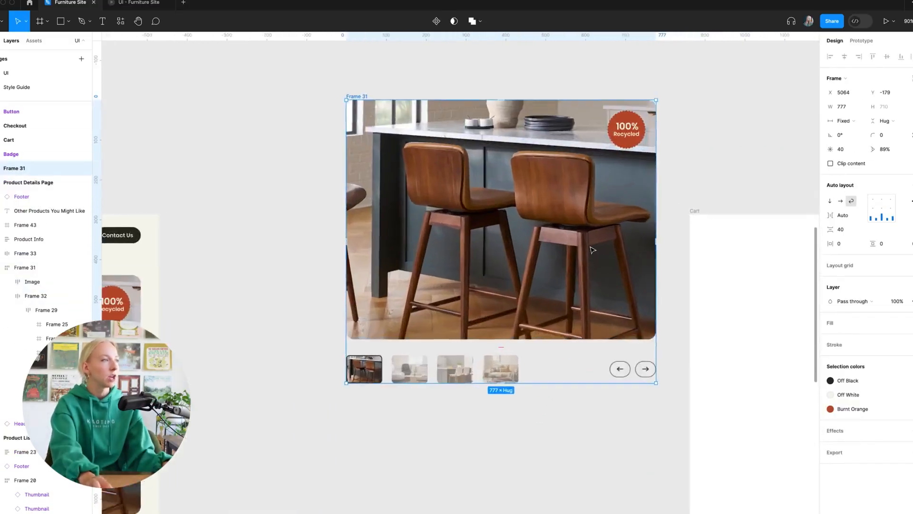
scroll(592, 249, "down", 5)
scroll(592, 250, "up", 4)
left_click_drag(563, 355, 535, 88)
scroll(535, 87, "up", 5)
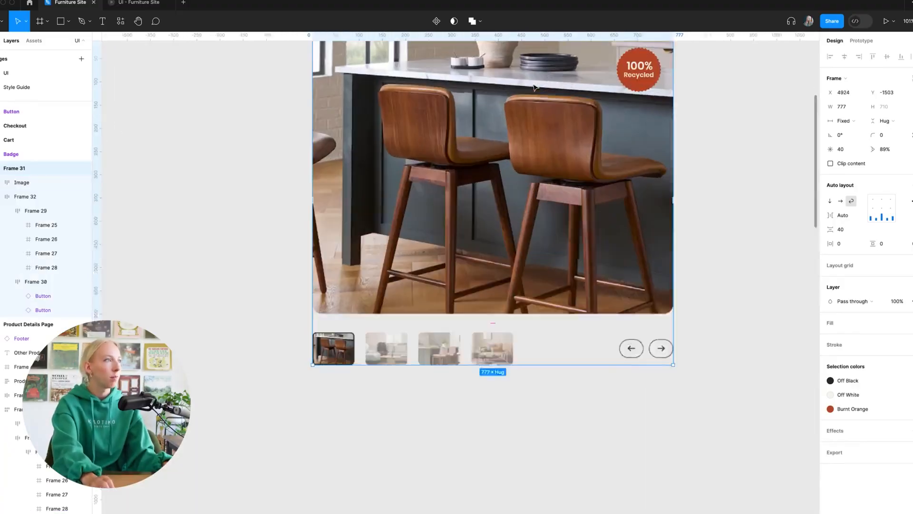
scroll(535, 87, "up", 5)
left_click(760, 226)
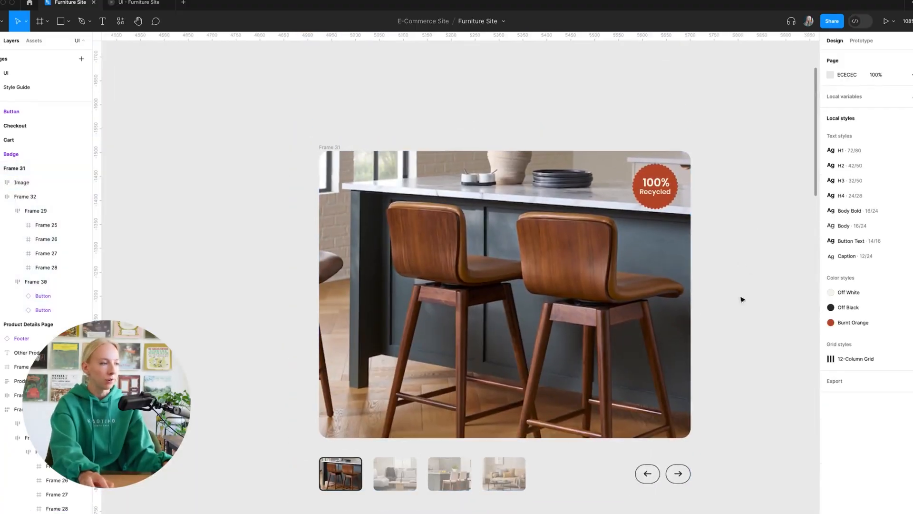
Duplicate the large chair image inside the copied gallery frame.
scroll(738, 357, "right", 3)
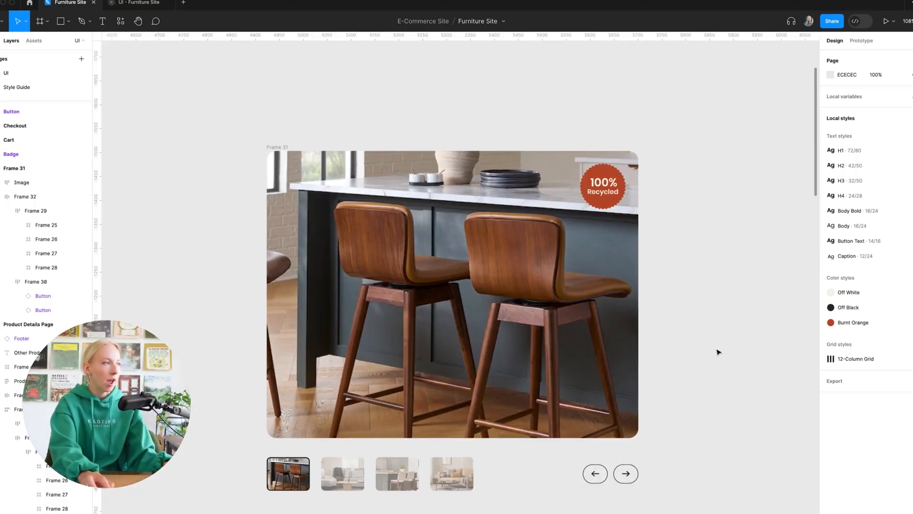
left_click(506, 302)
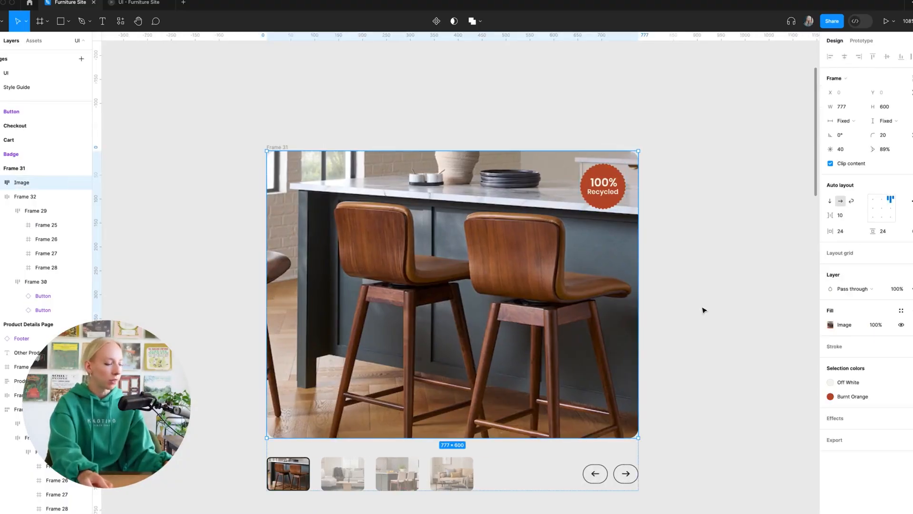
key("ctrl+d")
scroll(454, 307, "down", 5)
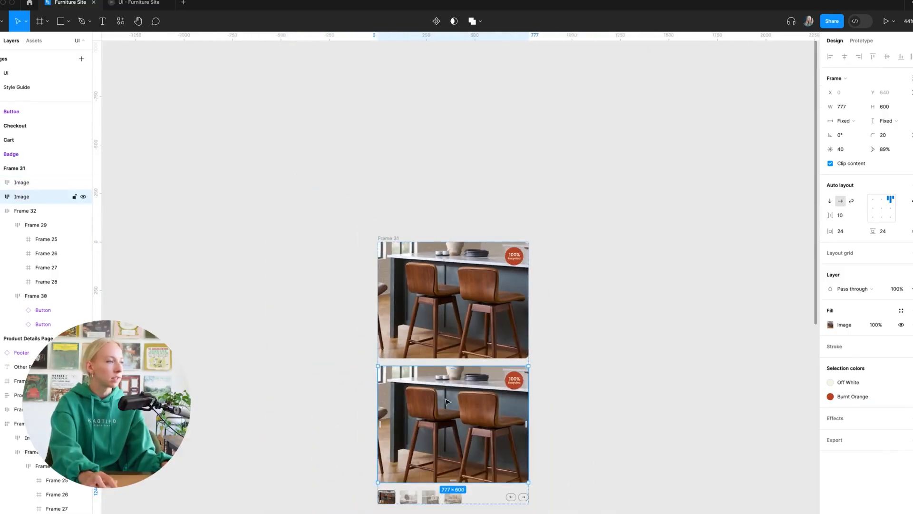
Wrap both large images in a new frame with horizontal auto layout and its height set to hug contents.
right_click(468, 301)
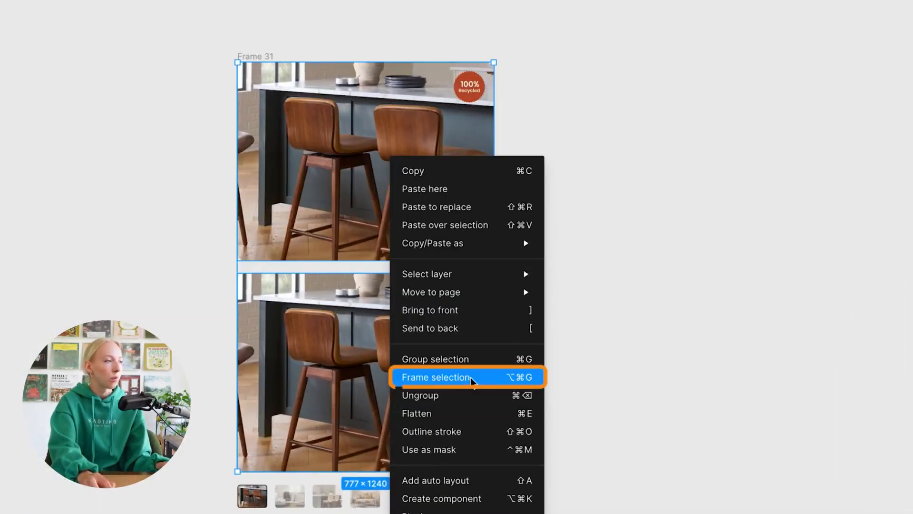
left_click(515, 427)
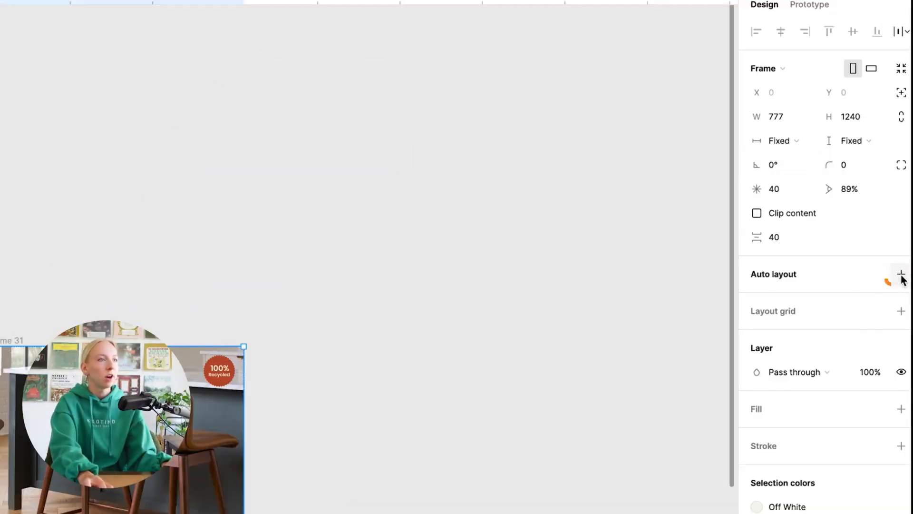
left_click(901, 275)
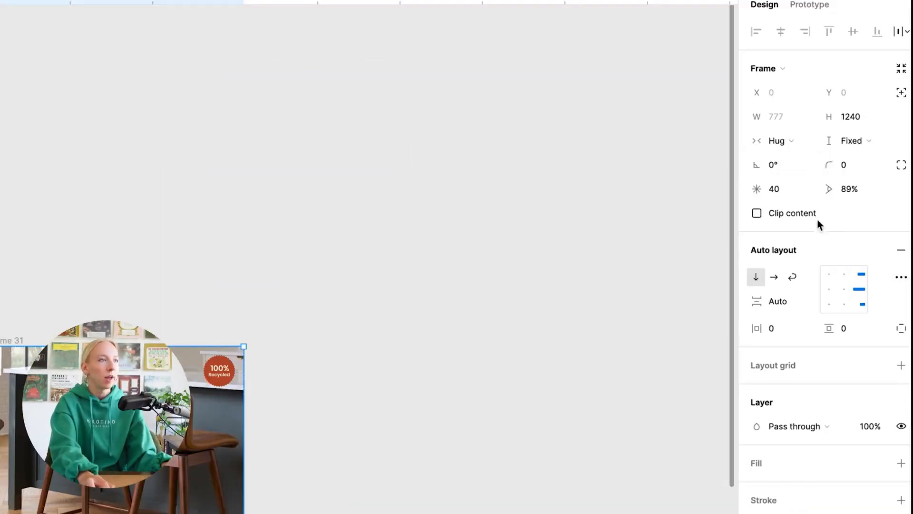
left_click(774, 276)
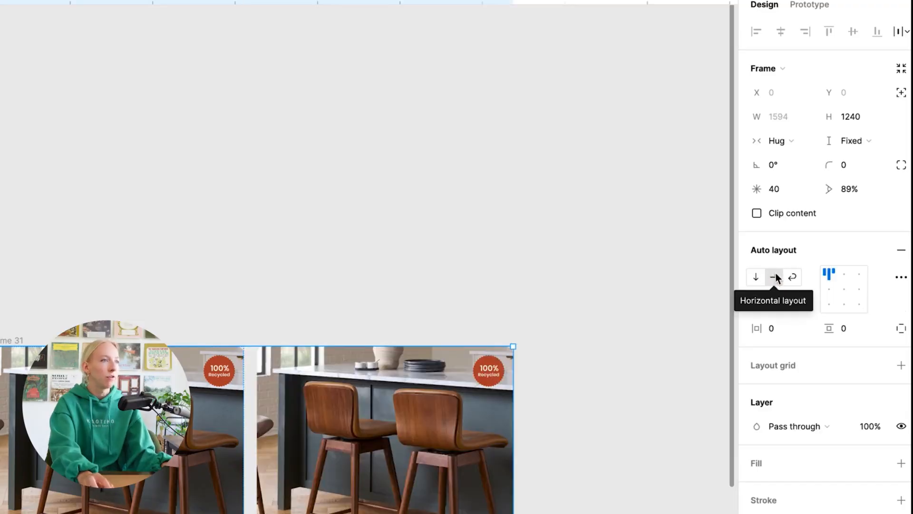
left_click(857, 139)
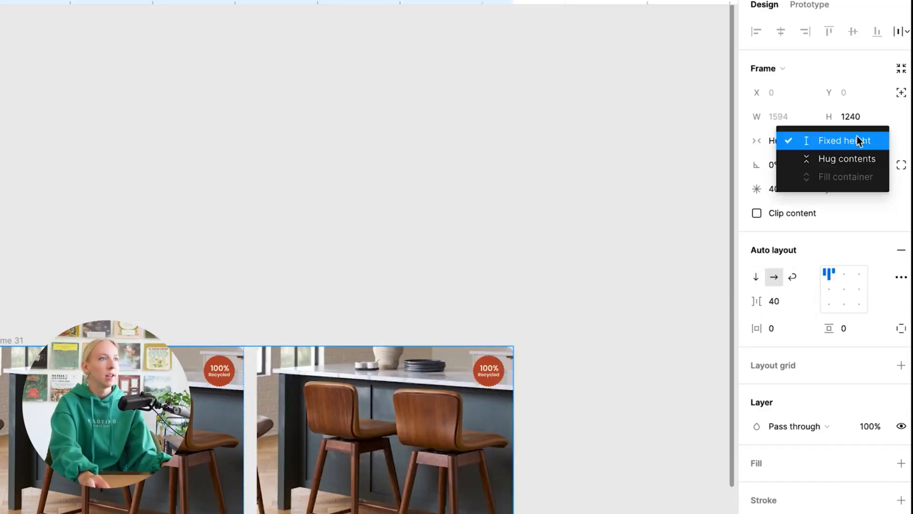
left_click(854, 160)
left_click(242, 302)
Delete the 100% Recycled badge from the second large image.
scroll(310, 467, "up", 2)
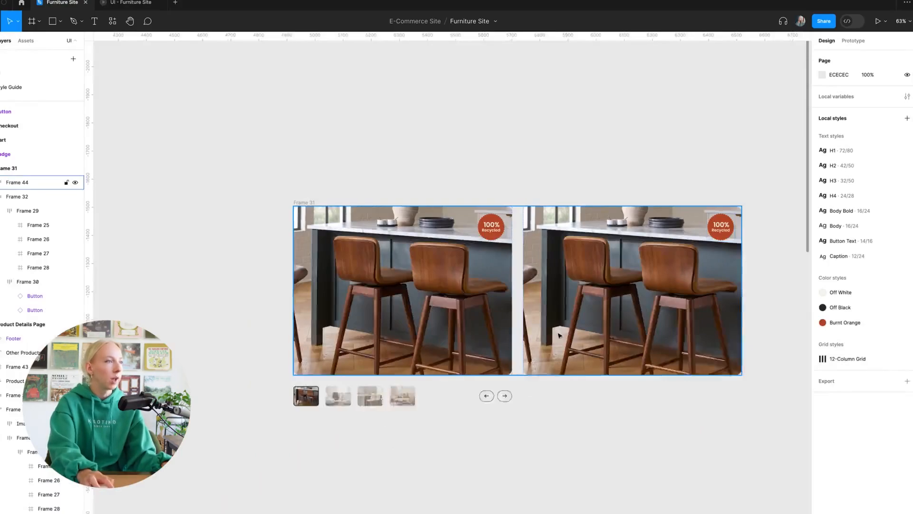
scroll(340, 488, "right", 2)
scroll(689, 380, "up", 1)
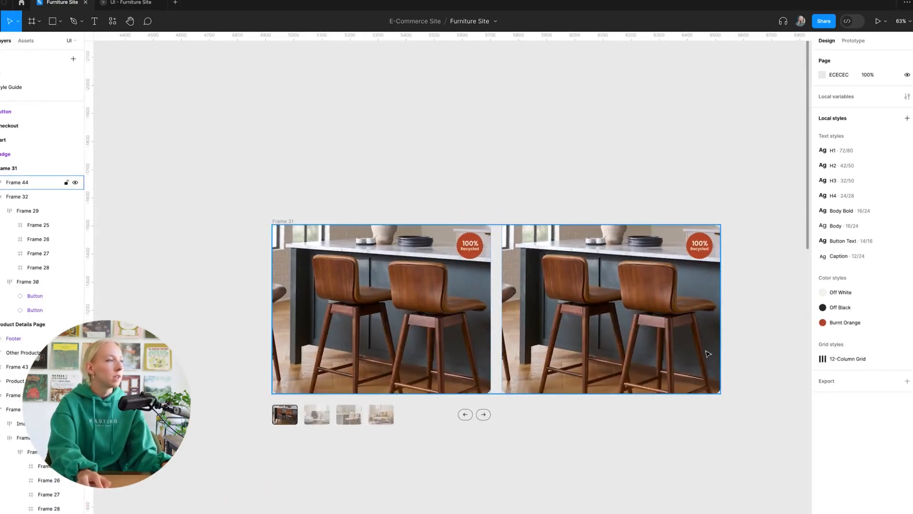
left_click(705, 256)
double_click(705, 254)
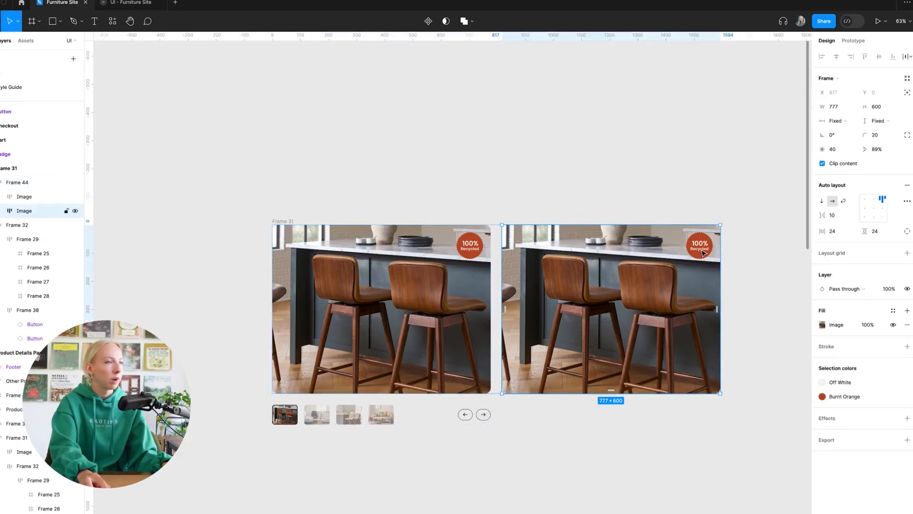
double_click(705, 254)
key("Delete")
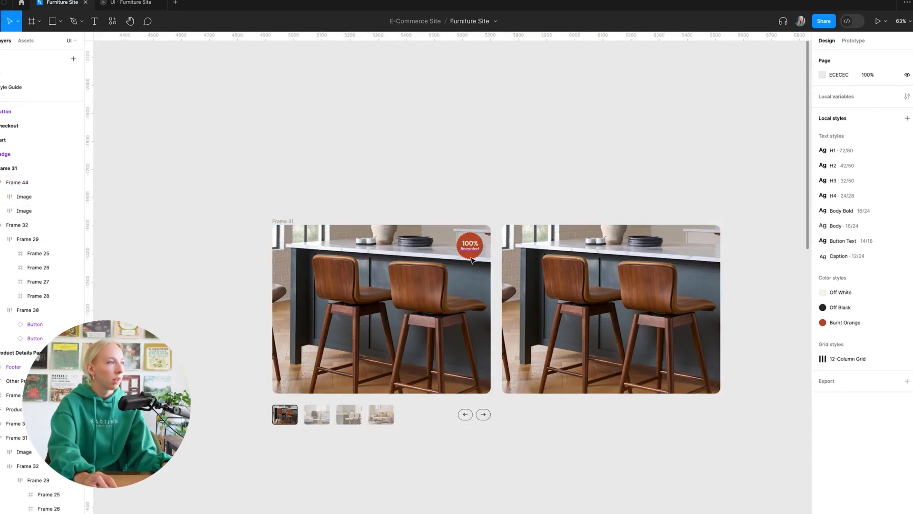
Delete the 100% Recycled badge from the first large image in the copied gallery.
left_click(469, 273)
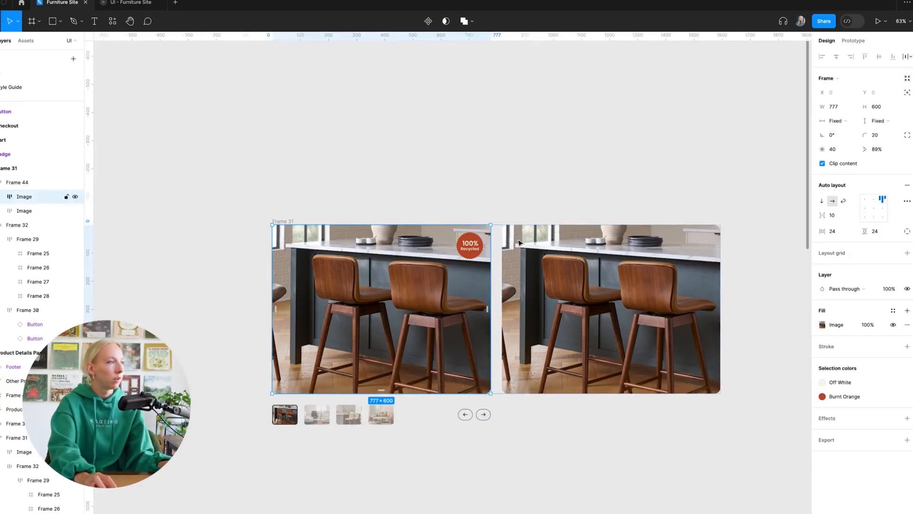
left_click(566, 199)
left_click(476, 246)
double_click(476, 246)
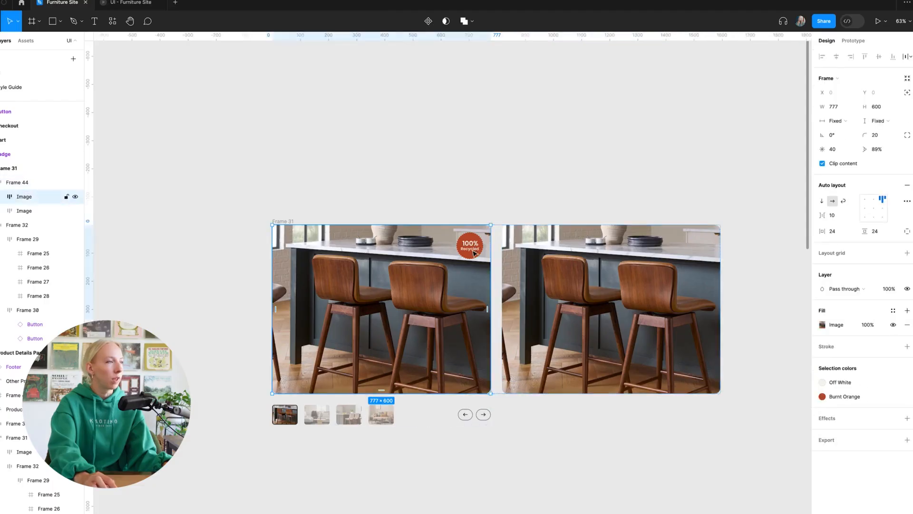
double_click(476, 246)
scroll(544, 228, "left", 2)
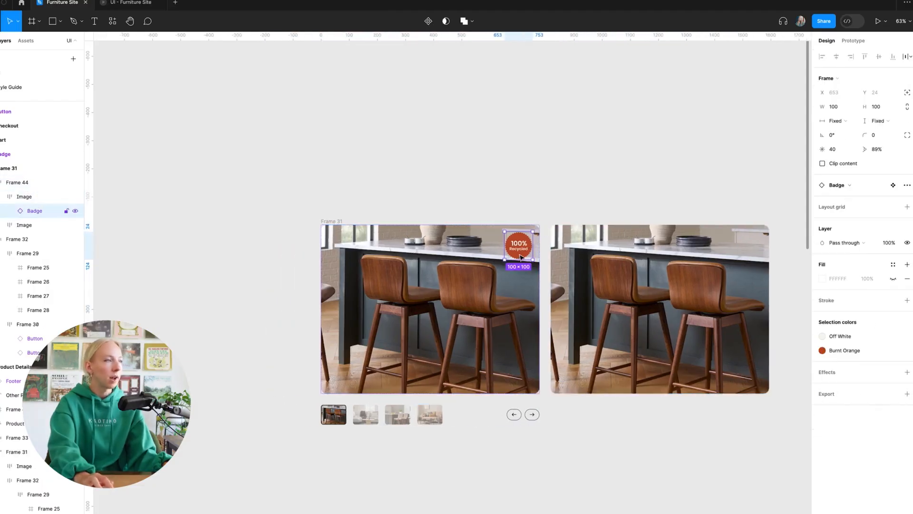
key("Delete")
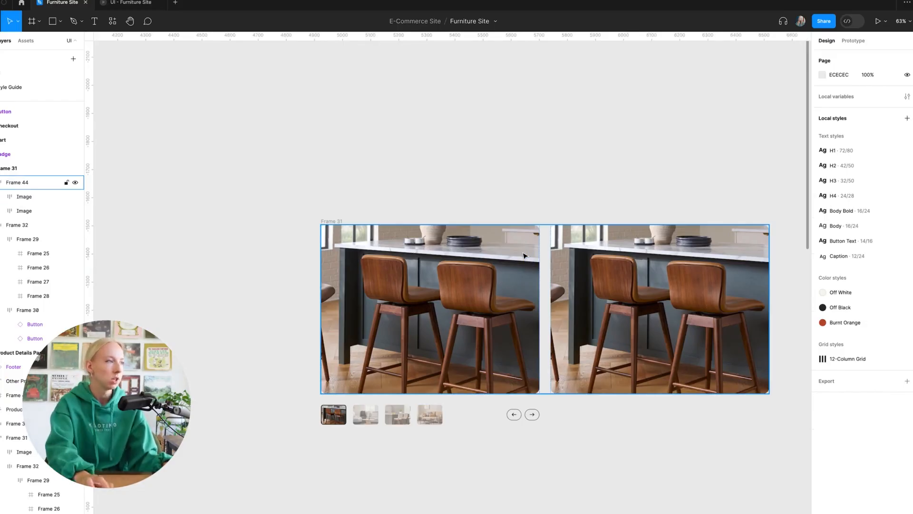
Replace the second large image's fill with Rectangle 13.png from the Downloads folder.
scroll(561, 219, "right", 3)
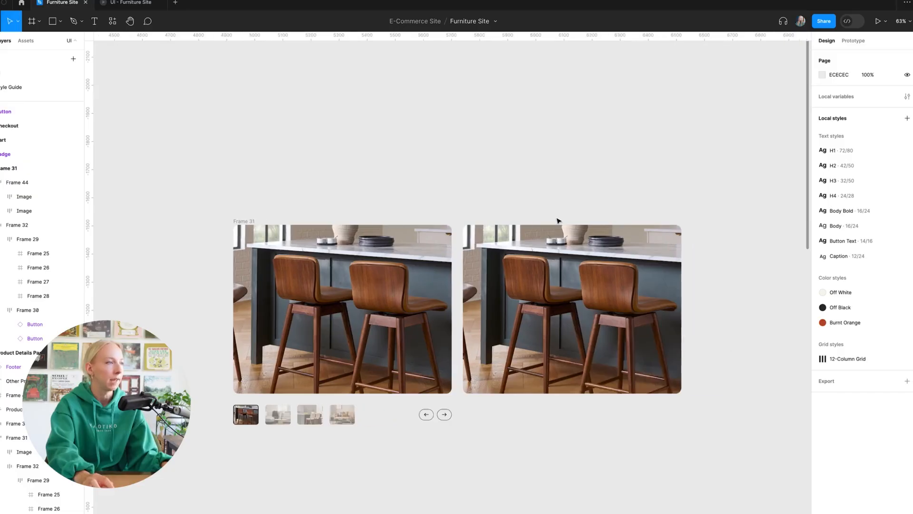
left_click(565, 297)
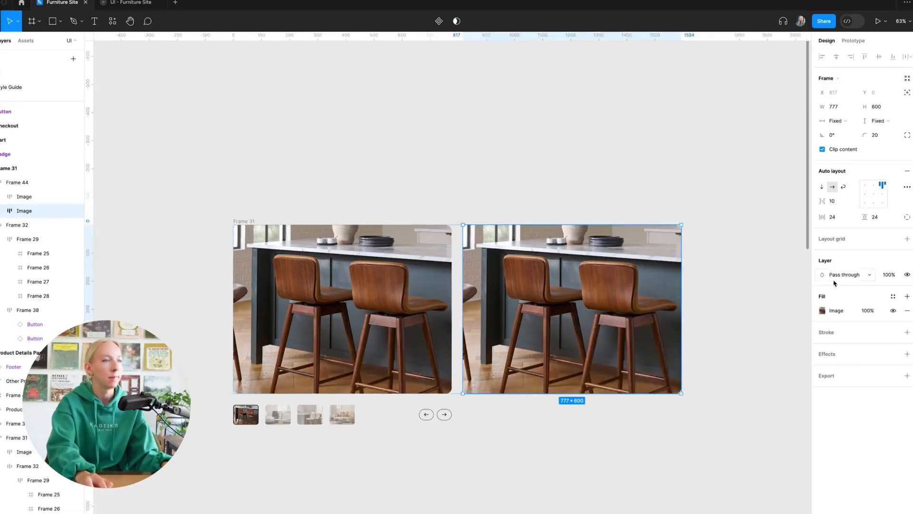
left_click(823, 311)
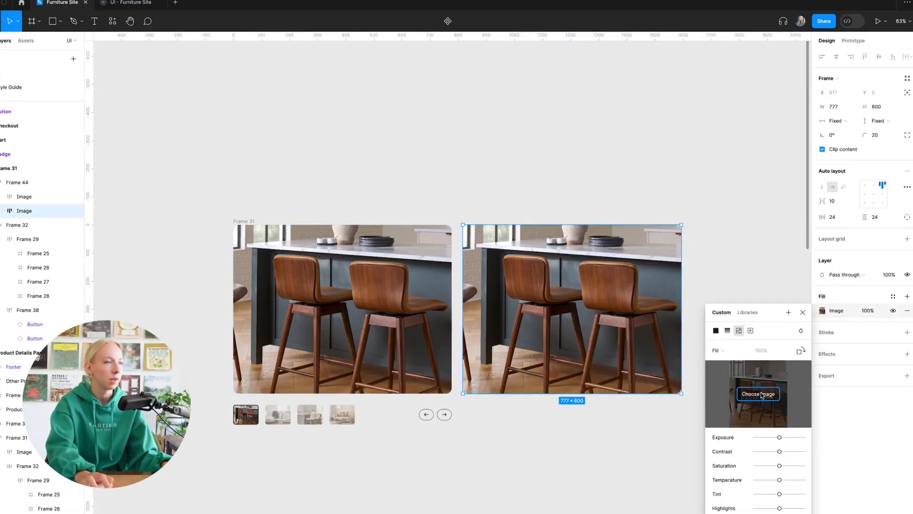
left_click(758, 394)
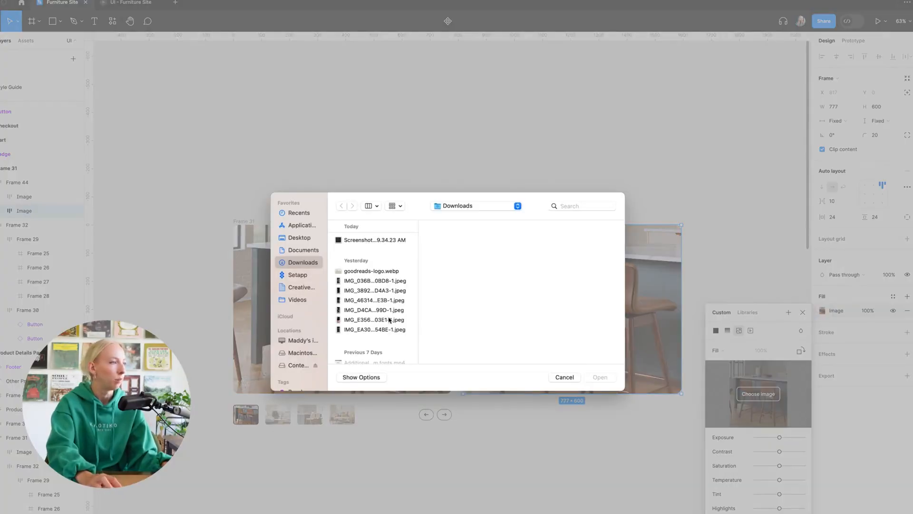
scroll(389, 320, "down", 5)
left_click(372, 284)
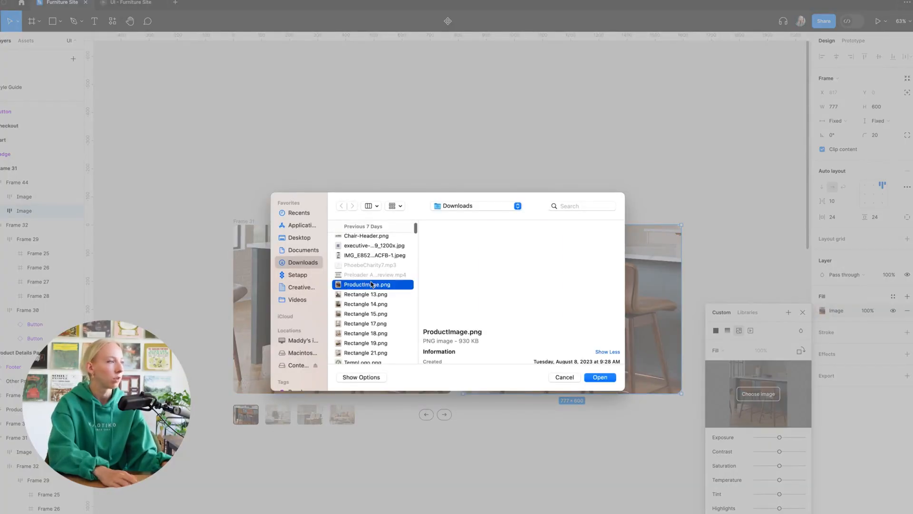
key("Down")
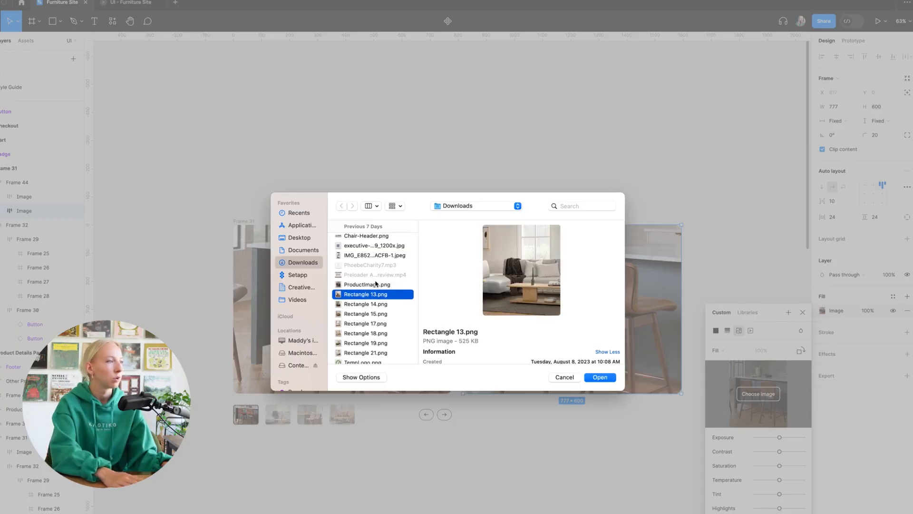
key("Return")
key("Escape")
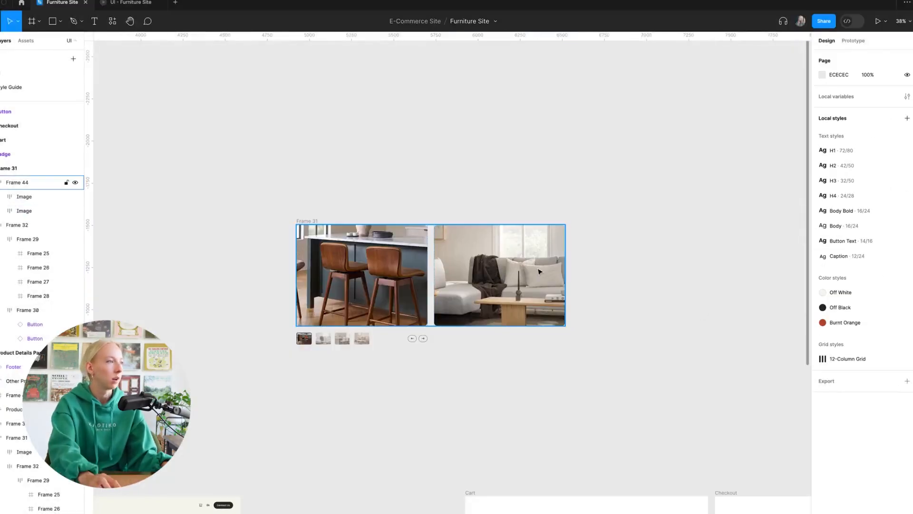
Duplicate the sofa image twice within the row to make four large images.
double_click(539, 270)
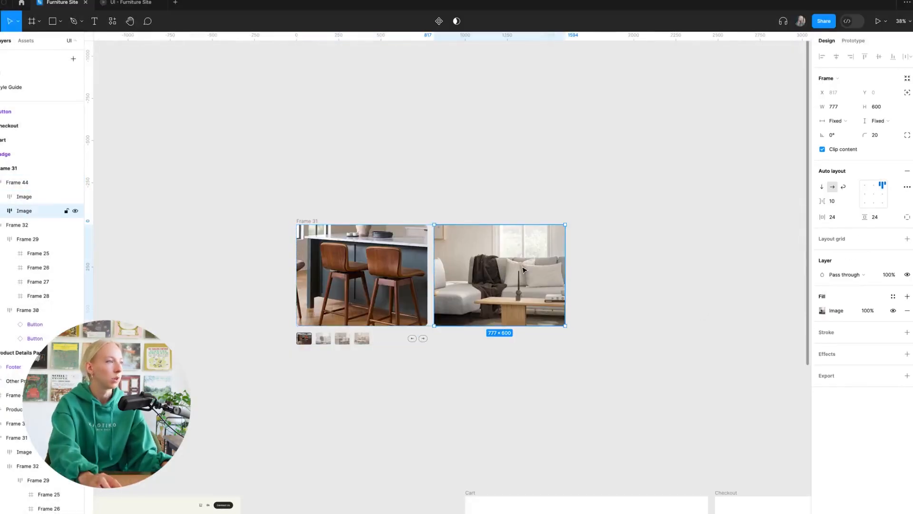
key("ctrl+d")
left_click(727, 252)
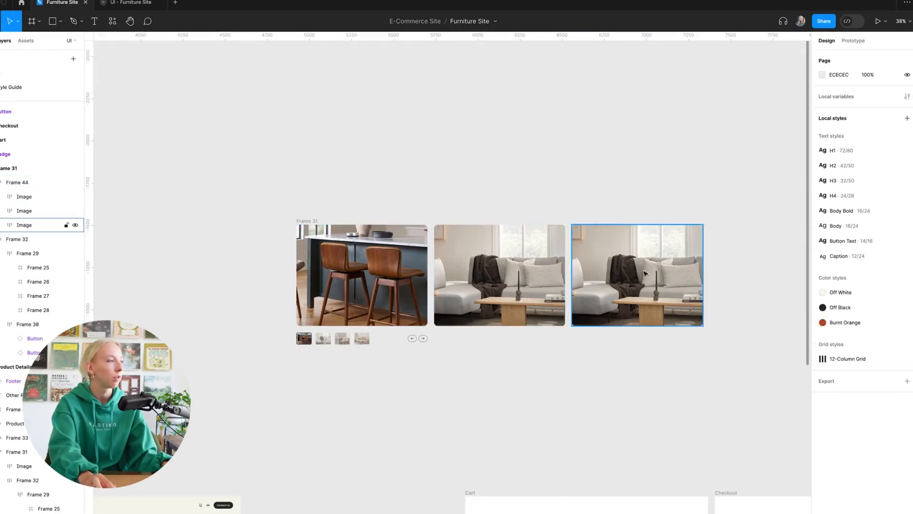
double_click(690, 281)
key("ctrl+d")
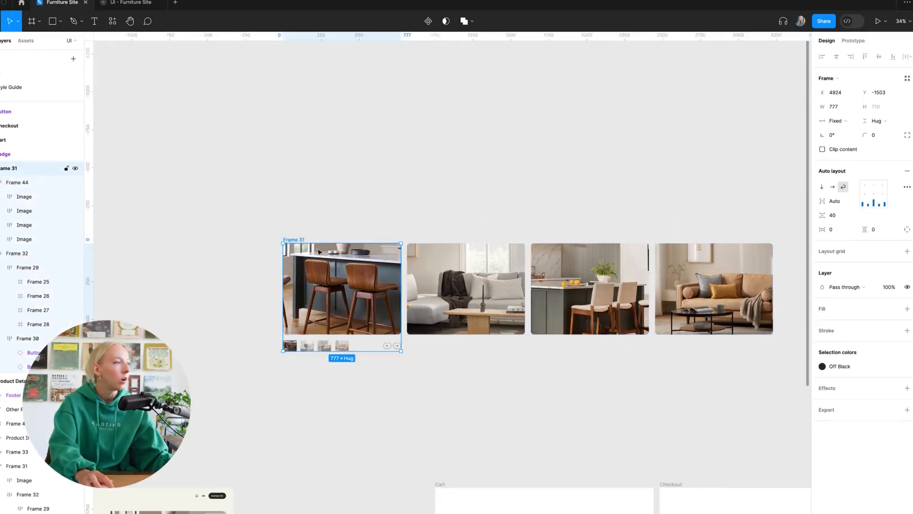
Convert the whole copied gallery frame into a component and rename it Carousel.
scroll(360, 266, "up", 3)
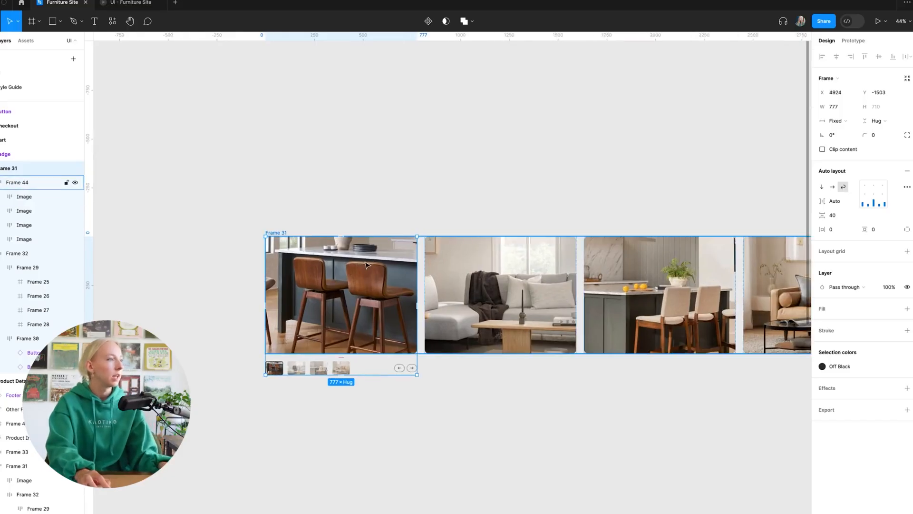
scroll(406, 255, "left", 3)
key("ctrl+alt+k")
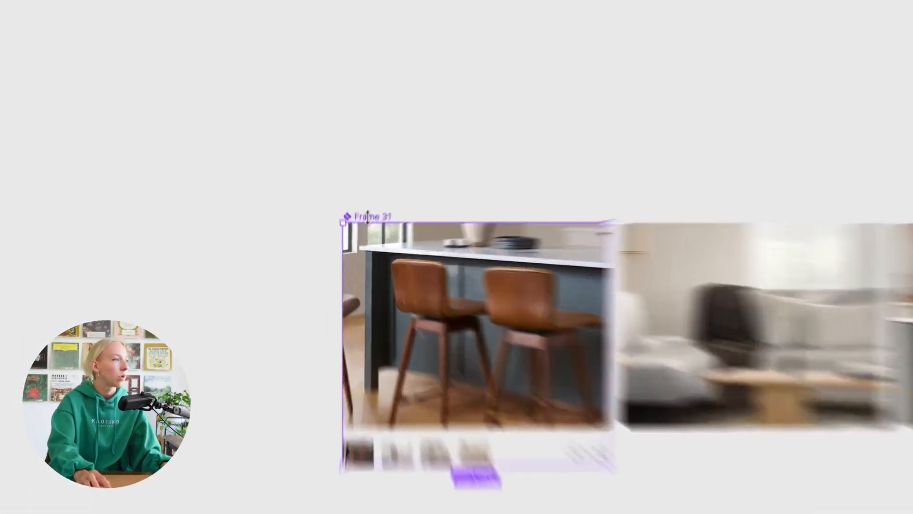
double_click(363, 233)
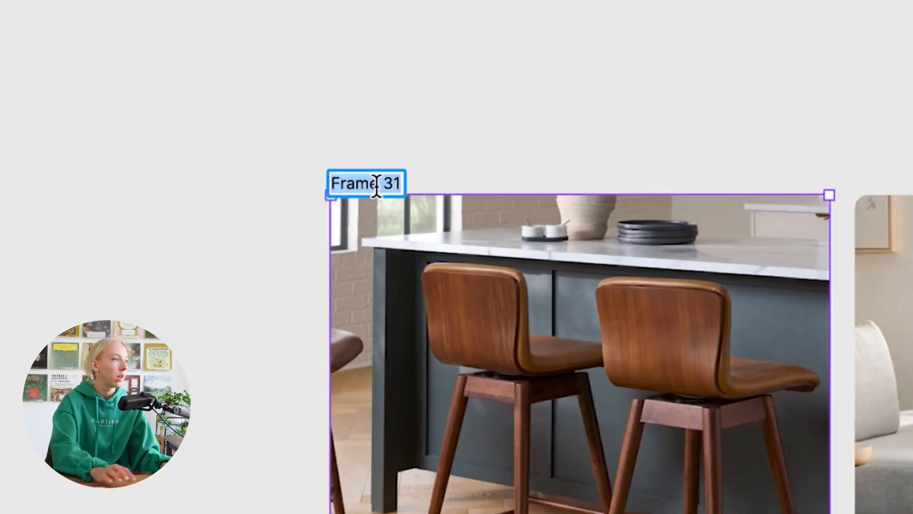
type("carou")
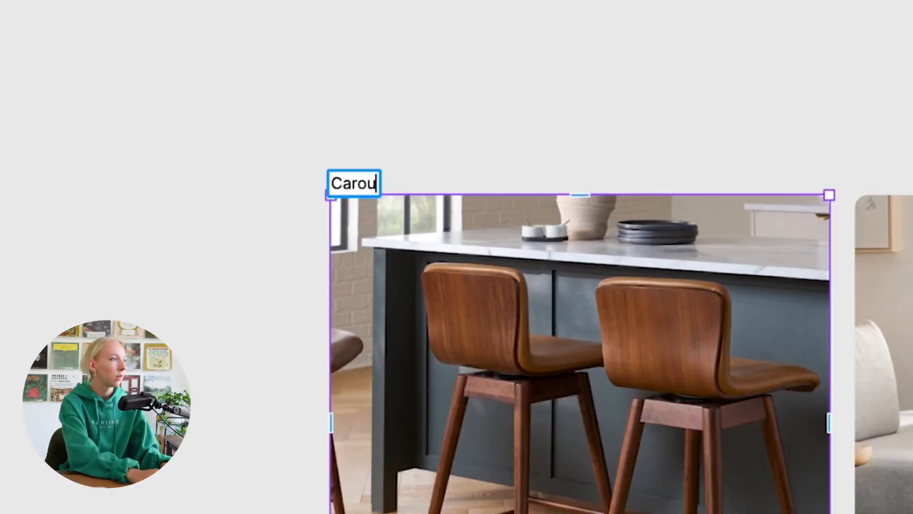
type("sel")
key("Return")
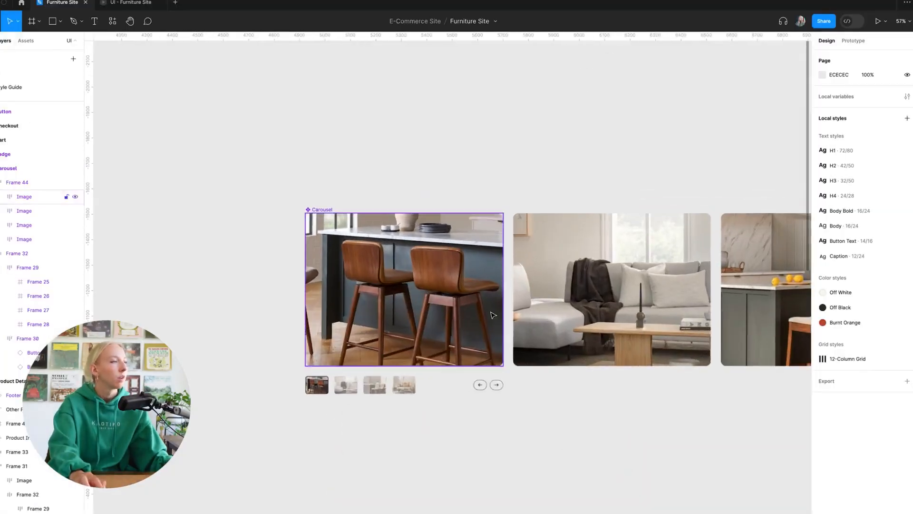
Turn on Clip content for the Carousel component so only the first large image shows.
scroll(493, 314, "right", 2)
left_click(295, 238)
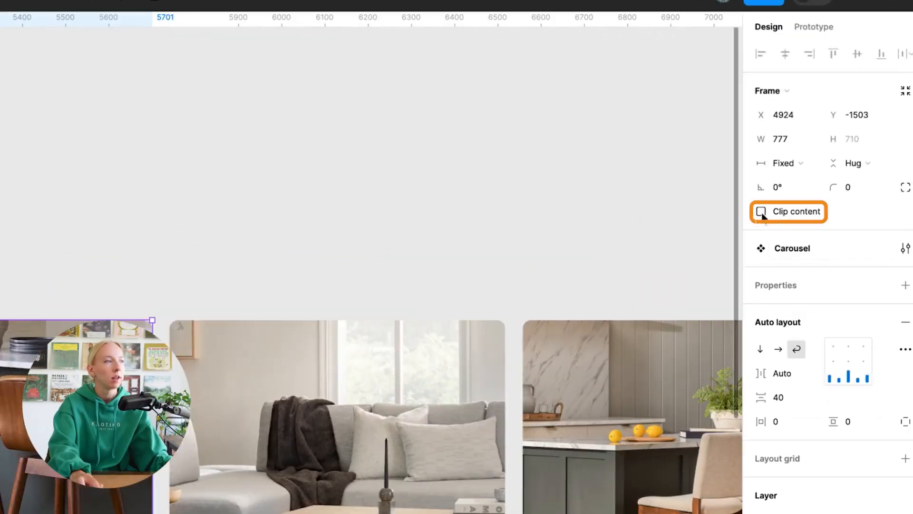
left_click(762, 212)
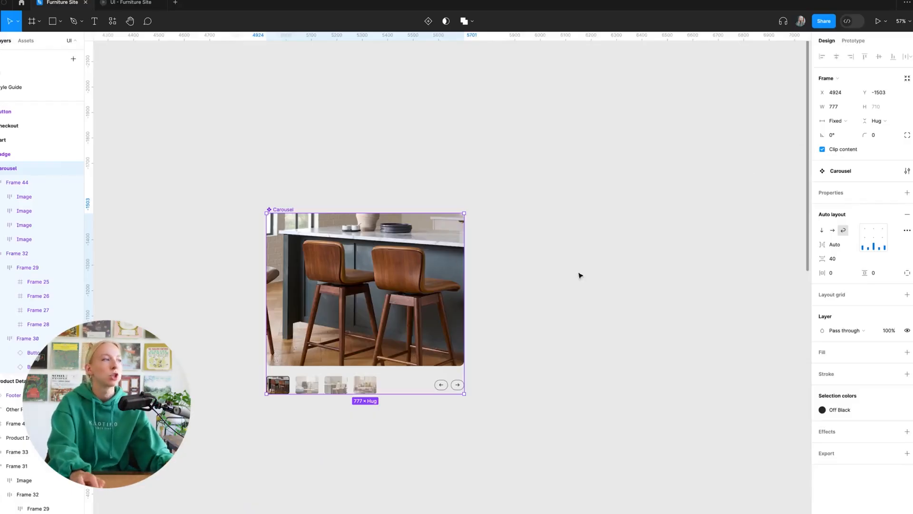
Turn off Clip content for the Carousel component so the images beyond its frame show again.
scroll(650, 263, "left", 2)
scroll(589, 320, "up", 4)
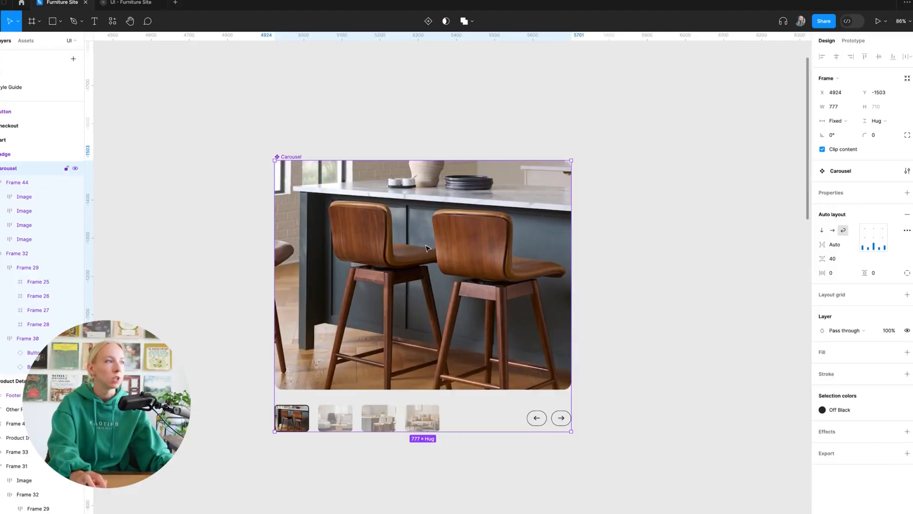
scroll(438, 223, "down", 10)
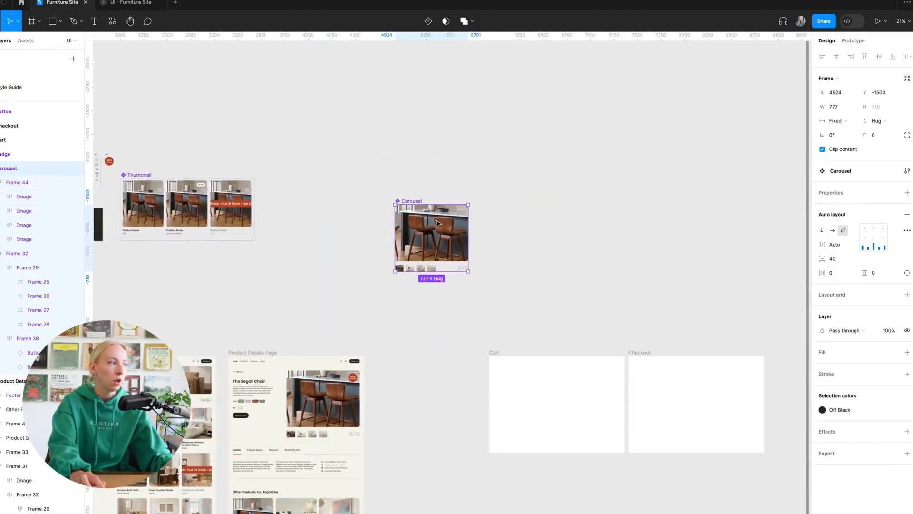
scroll(428, 189, "up", 8)
scroll(428, 188, "up", 2)
scroll(431, 171, "down", 5)
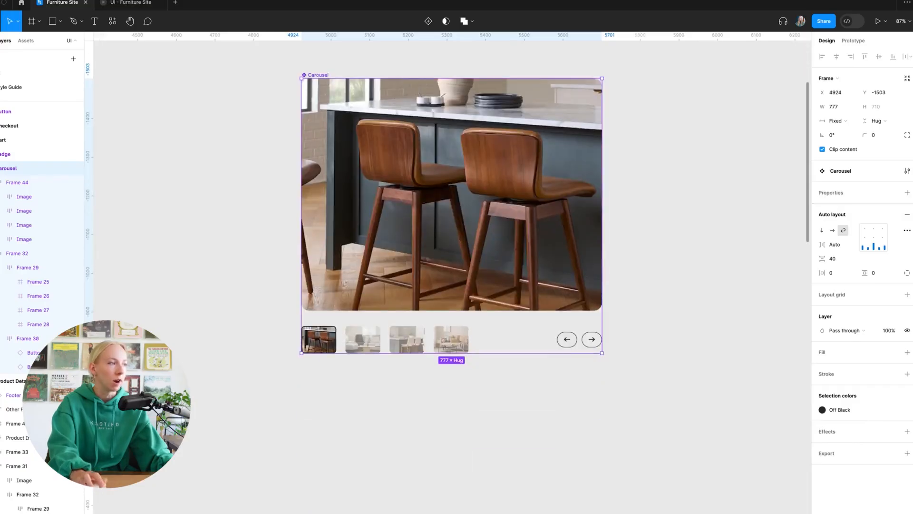
scroll(434, 151, "up", 3)
scroll(430, 159, "up", 2)
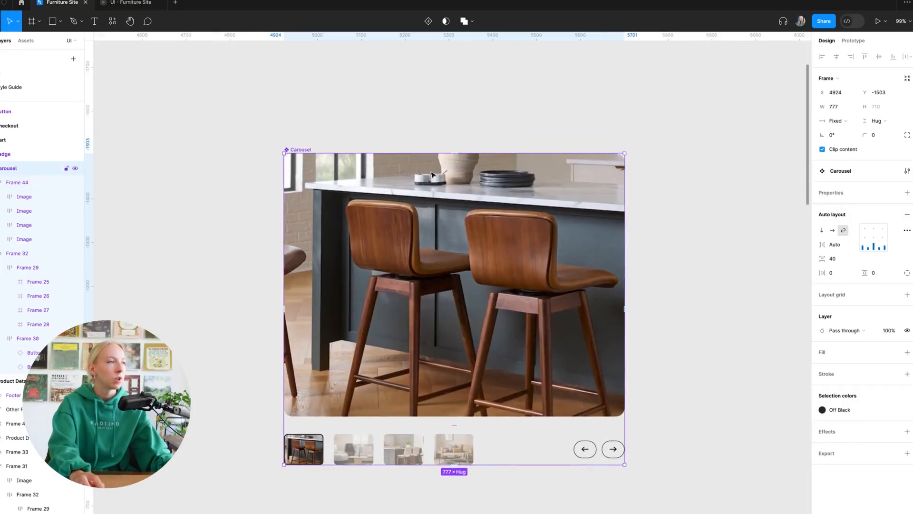
left_click(821, 149)
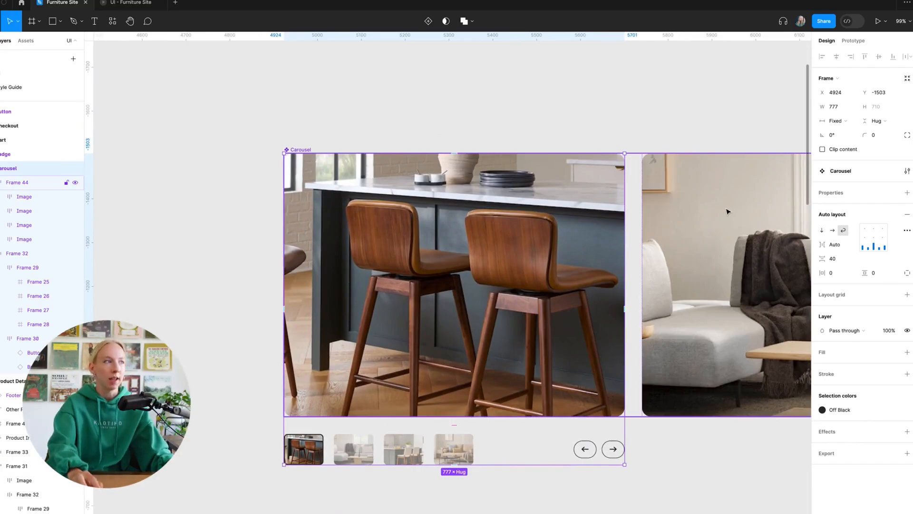
scroll(732, 209, "right", 2)
scroll(760, 210, "right", 3)
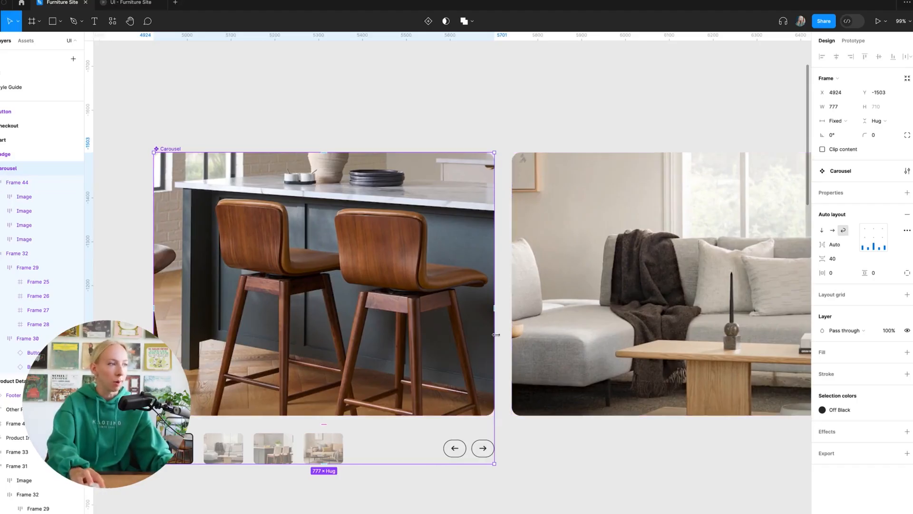
scroll(534, 131, "left", 1)
left_click(534, 130)
scroll(491, 105, "right", 1)
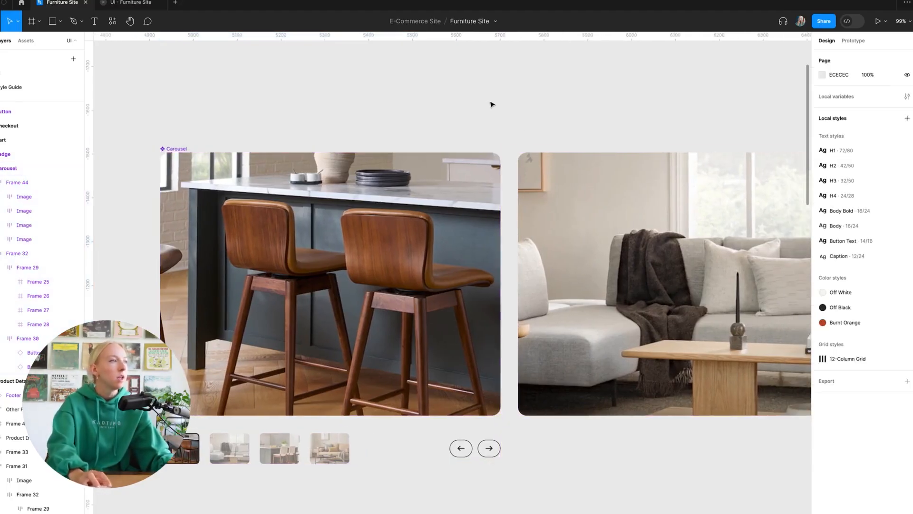
scroll(603, 127, "down", 2)
scroll(601, 127, "up", 2)
left_click(349, 240)
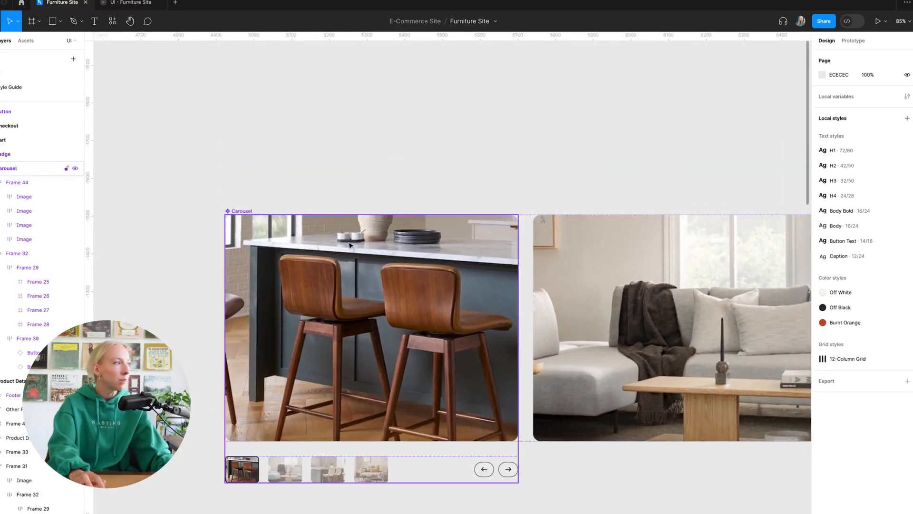
scroll(506, 239, "down", 1)
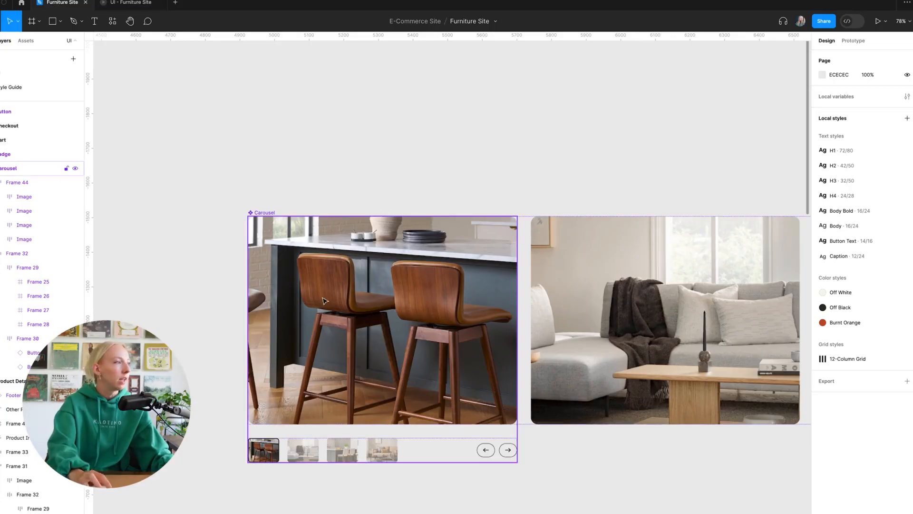
Move the Carousel component up into the empty canvas area, to about X 5049, Y -2399.
left_click(266, 212)
scroll(265, 212, "down", 5)
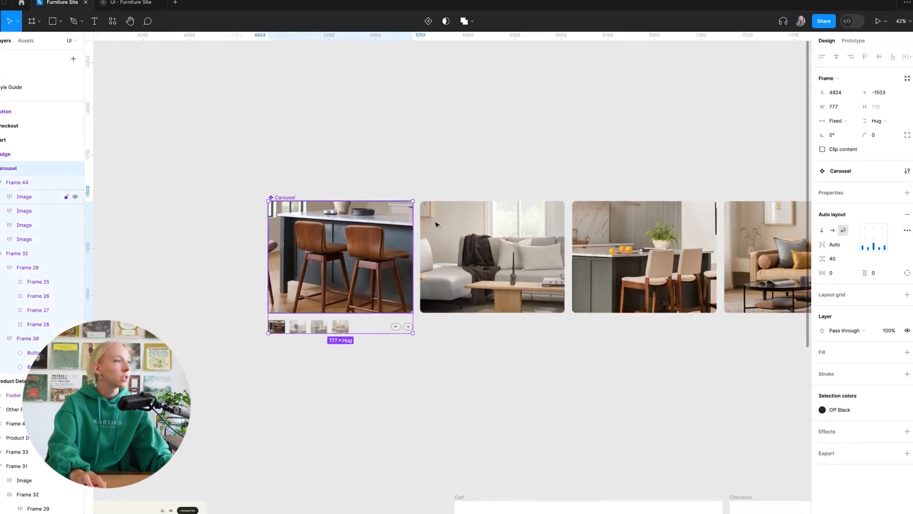
left_click_drag(330, 203, 348, 75)
Add a variant property to the Carousel component to create a second variant below the default one.
scroll(512, 90, "up", 3)
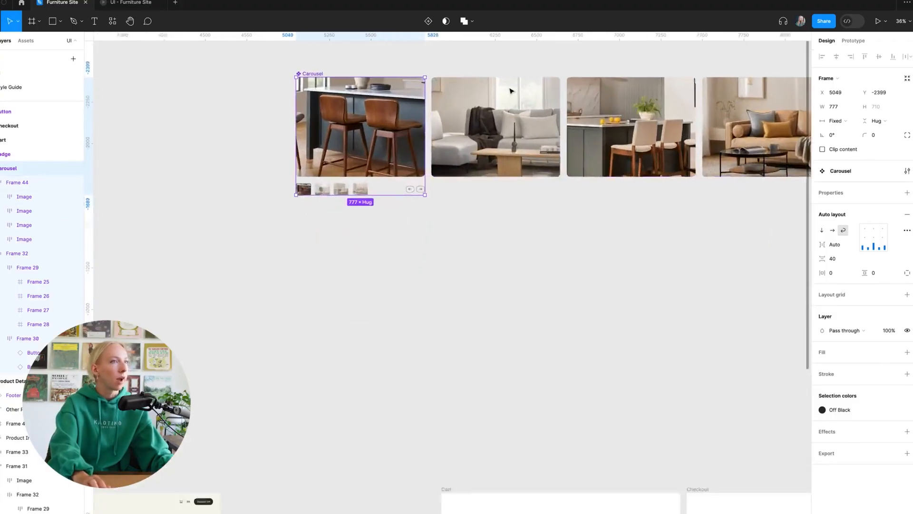
scroll(524, 95, "right", 2)
scroll(525, 98, "up", 1)
left_click(907, 193)
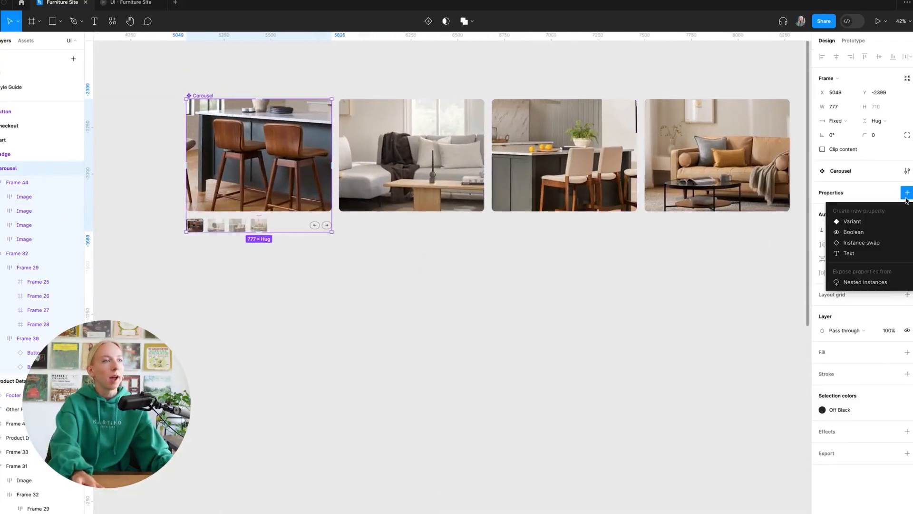
left_click(866, 224)
left_click(259, 251)
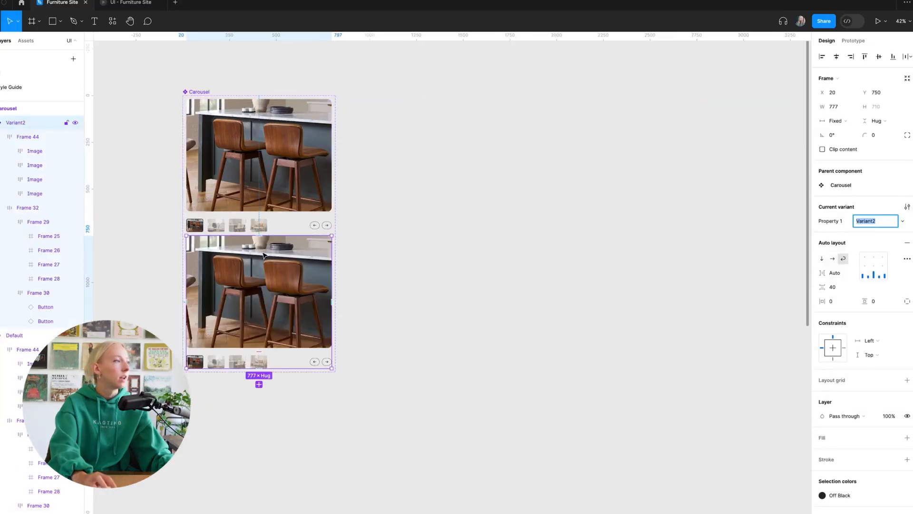
scroll(528, 268, "left", 3)
left_click(548, 261)
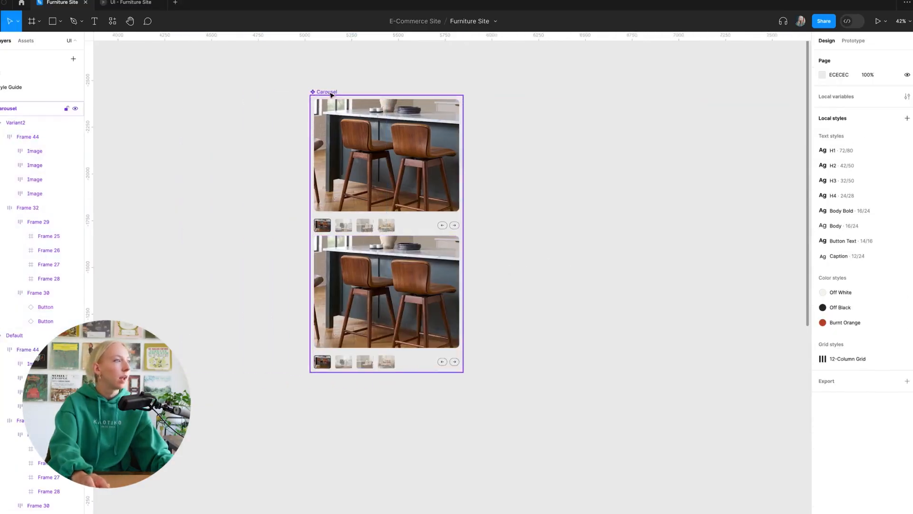
Widen the Carousel component set so it spans the row of large images extending beyond its two variants.
left_click(330, 93)
left_click_drag(464, 220, 707, 223)
left_click(745, 228)
scroll(745, 228, "left", 4)
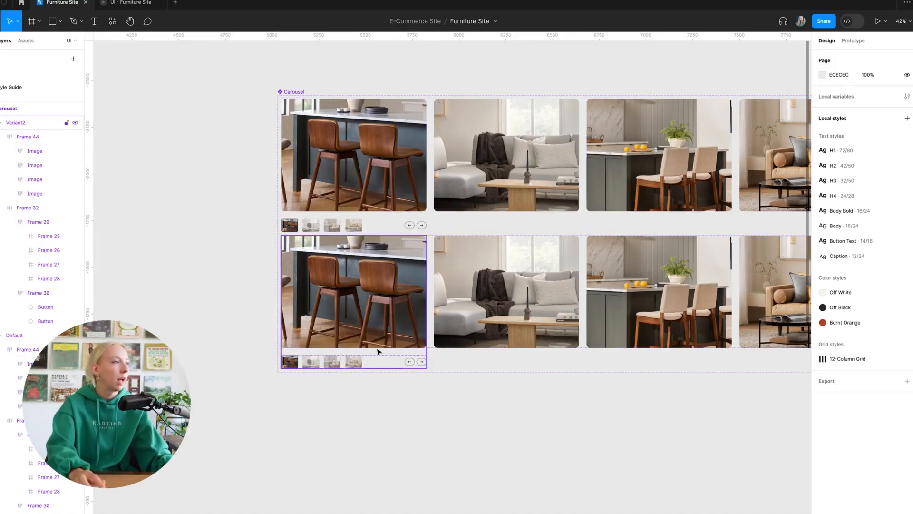
Rename the Carousel's variant property as State.
scroll(379, 352, "up", 5)
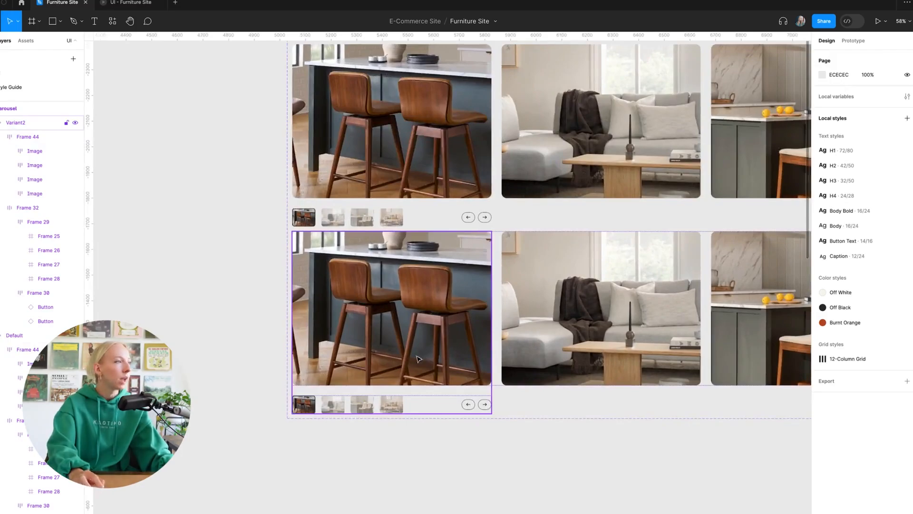
scroll(418, 359, "down", 4)
left_click(344, 142)
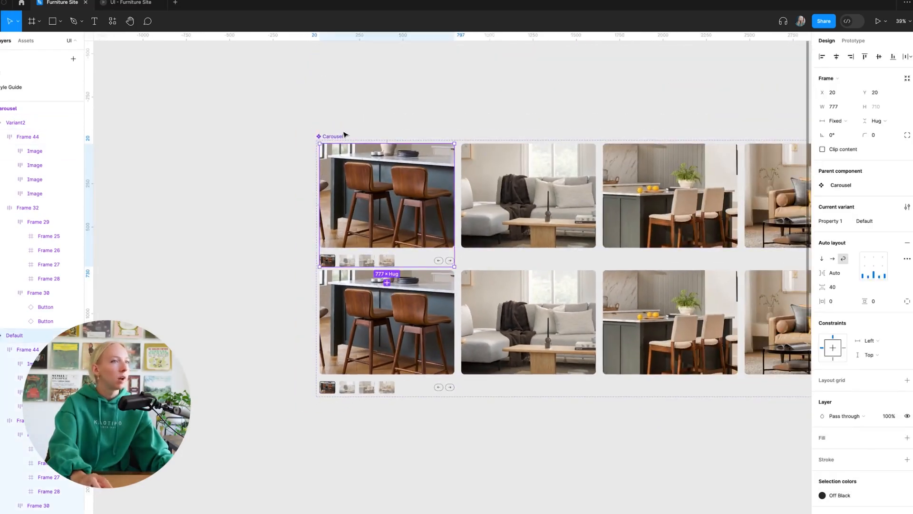
double_click(839, 222)
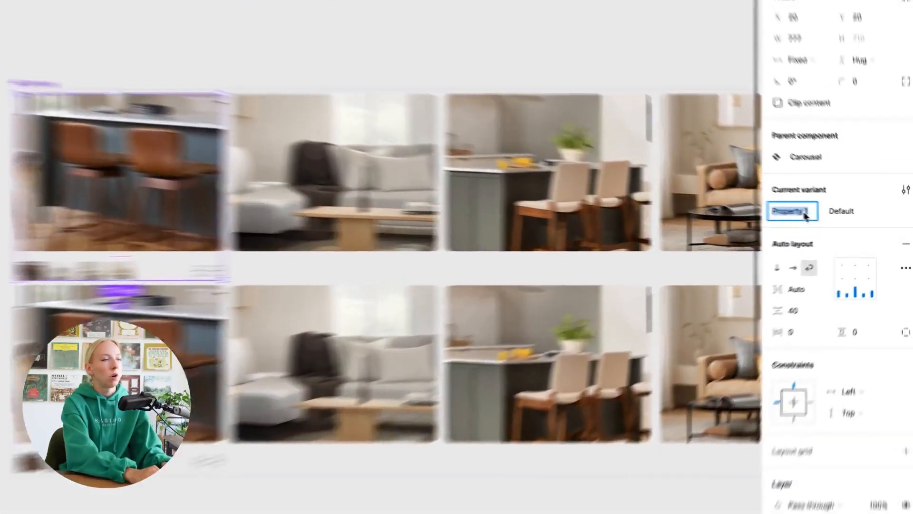
type("Sga")
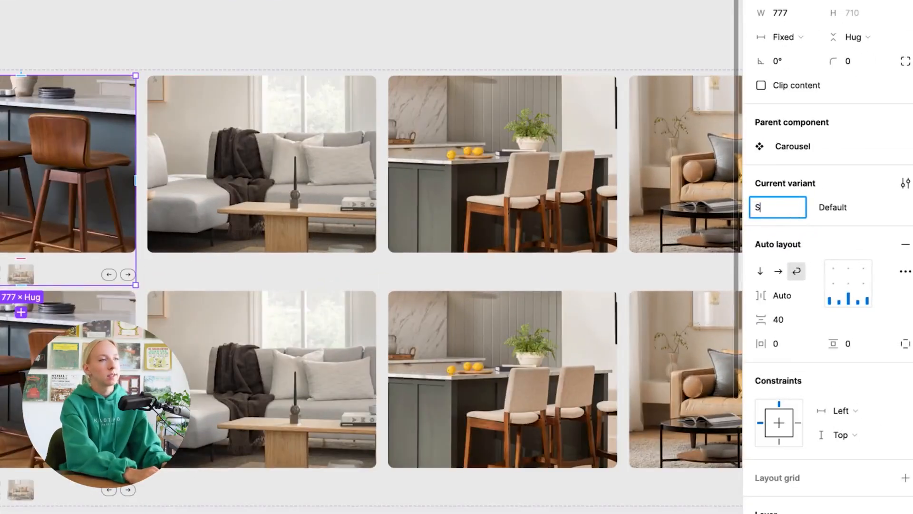
key("BackSpace")
key("BackSpace")
type("tae")
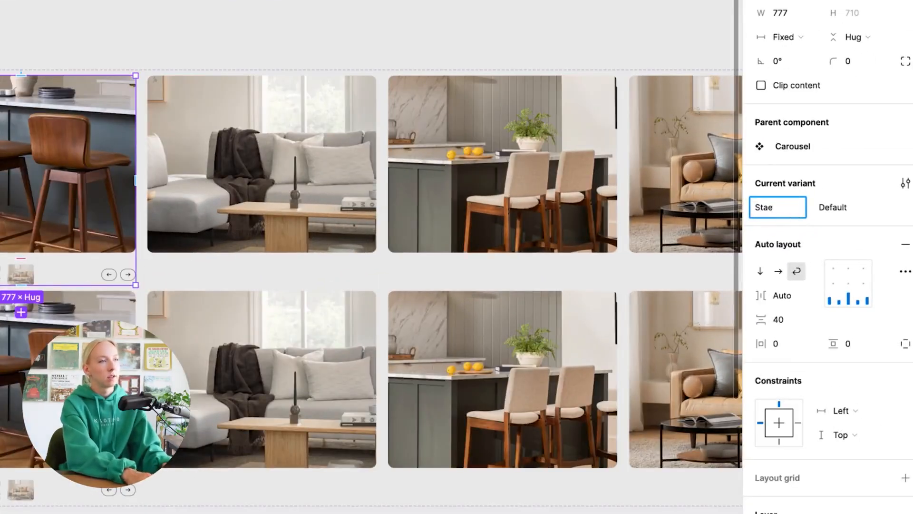
key("BackSpace")
type("te")
key("Return")
Set the State value to 1 for the upper Carousel variant and 2 for the lower one.
left_click_drag(822, 209, 835, 211)
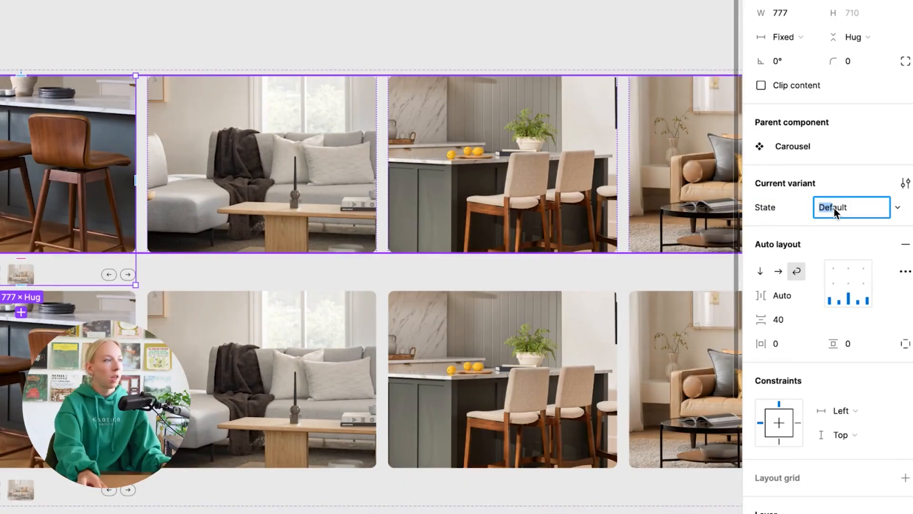
type("1")
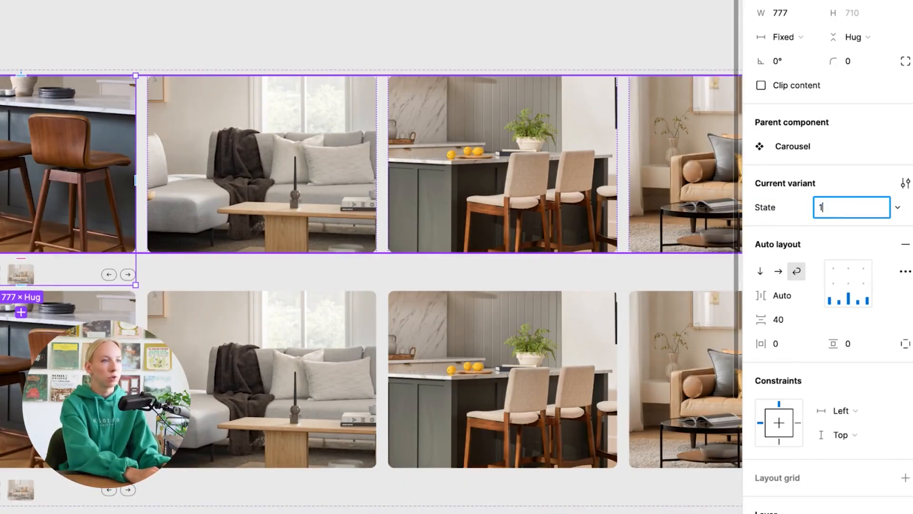
left_click(224, 379)
left_click(852, 207)
type("2")
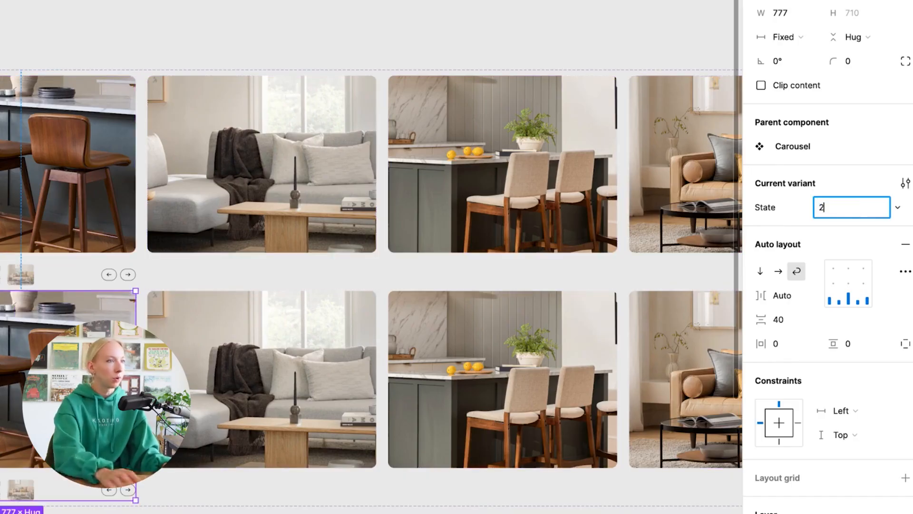
left_click(347, 67)
left_click(133, 342)
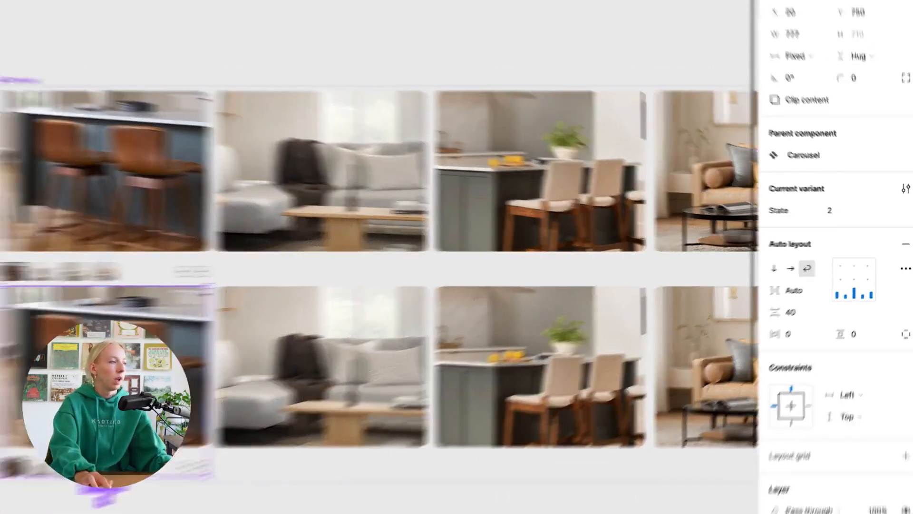
left_click(467, 442)
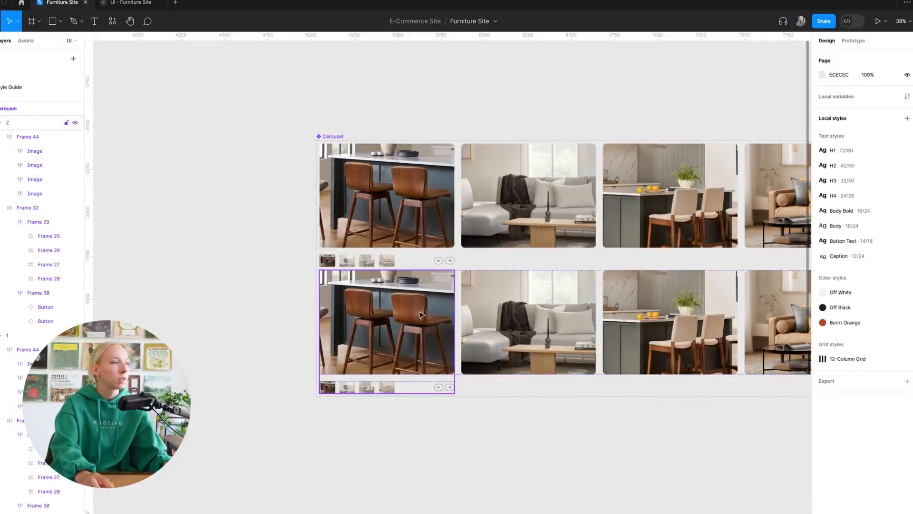
Try to move the second large image over the first one in the State 2 variant, and undo it.
scroll(422, 324, "up", 5)
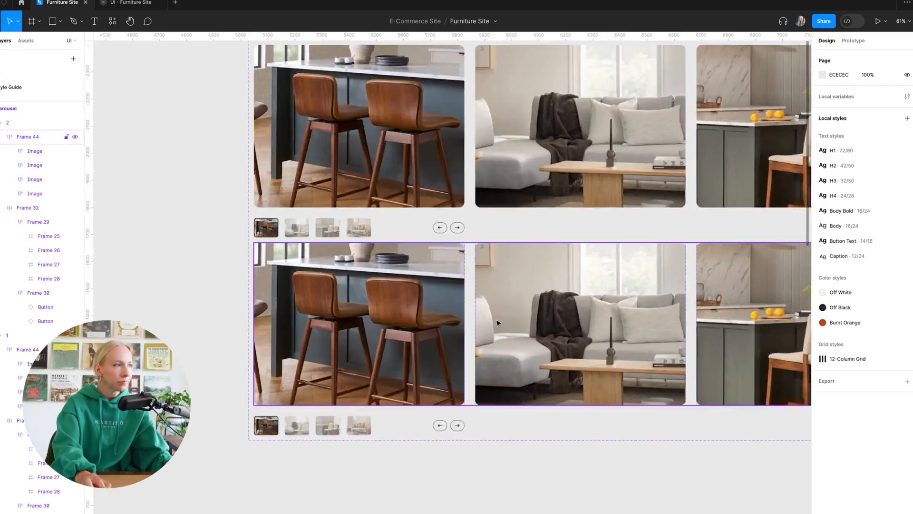
scroll(523, 314, "left", 1)
double_click(533, 310)
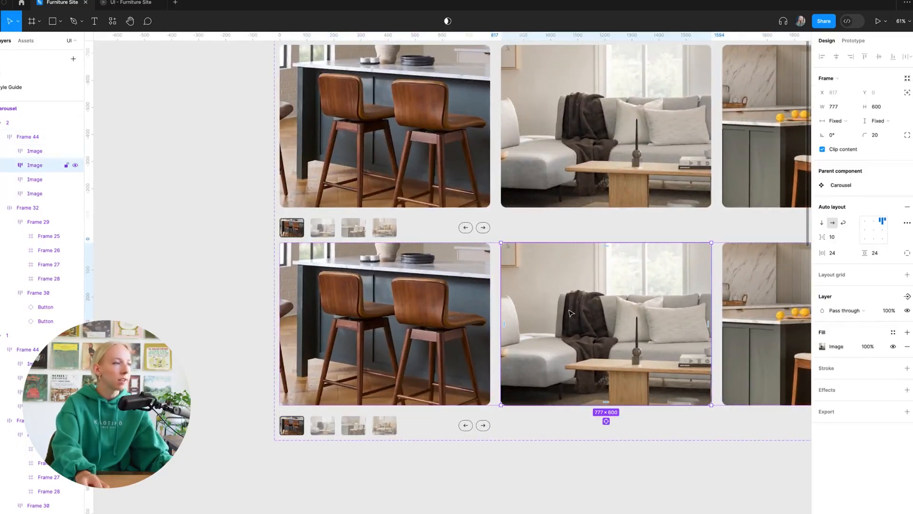
left_click_drag(571, 313, 389, 310)
key("super+z")
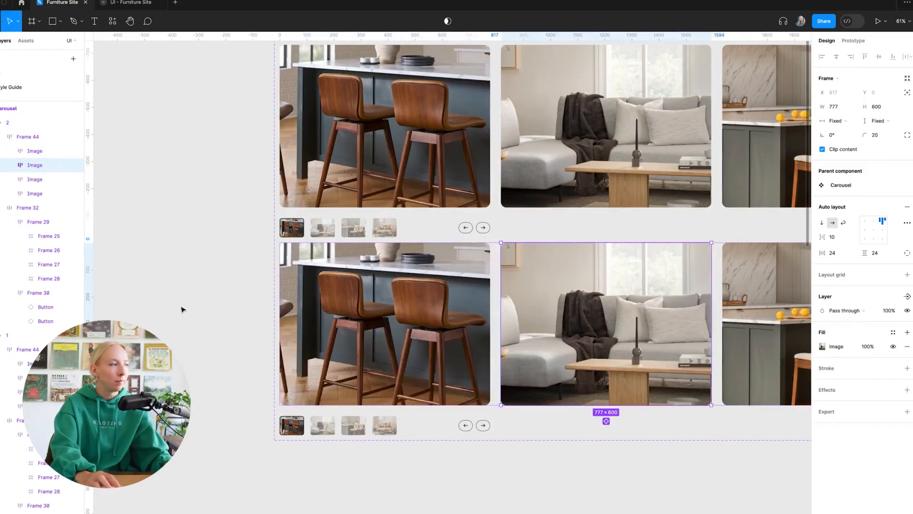
scroll(255, 321, "down", 4)
scroll(254, 321, "down", 1)
scroll(255, 320, "up", 3)
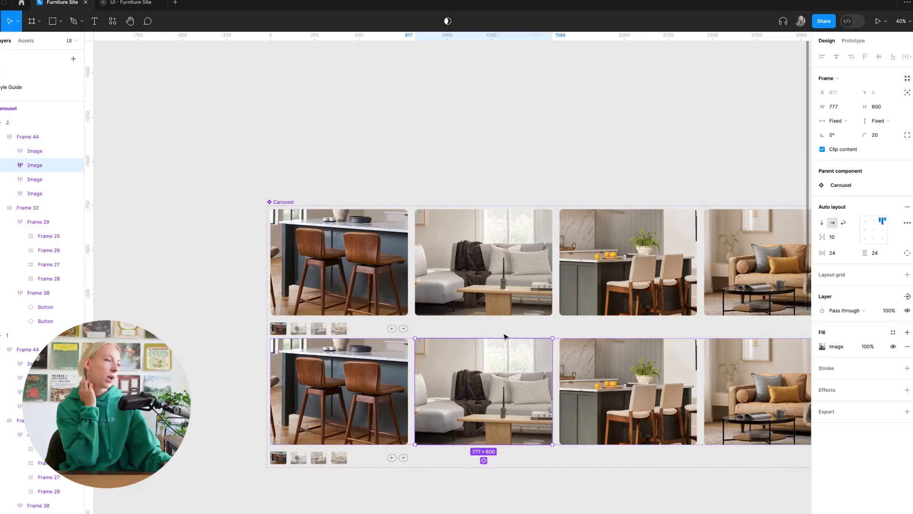
scroll(508, 365, "down", 1)
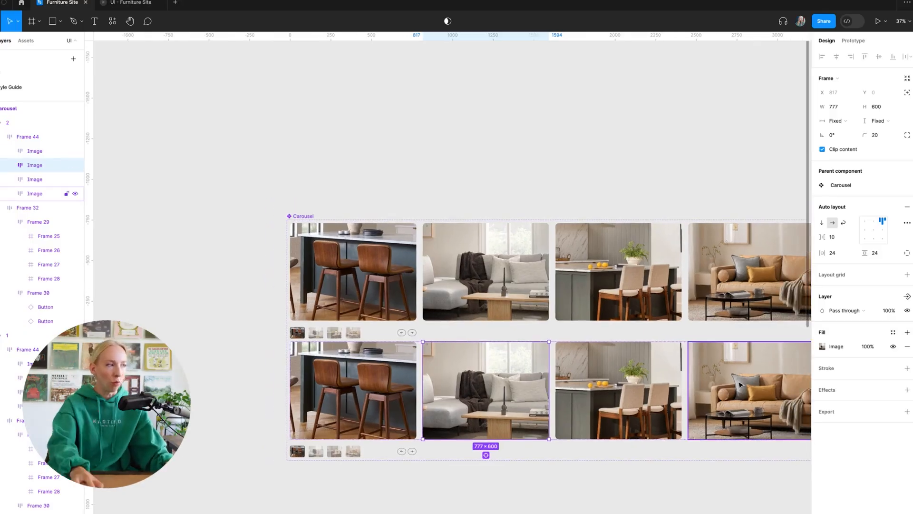
scroll(638, 483, "left", 3)
scroll(638, 485, "up", 3)
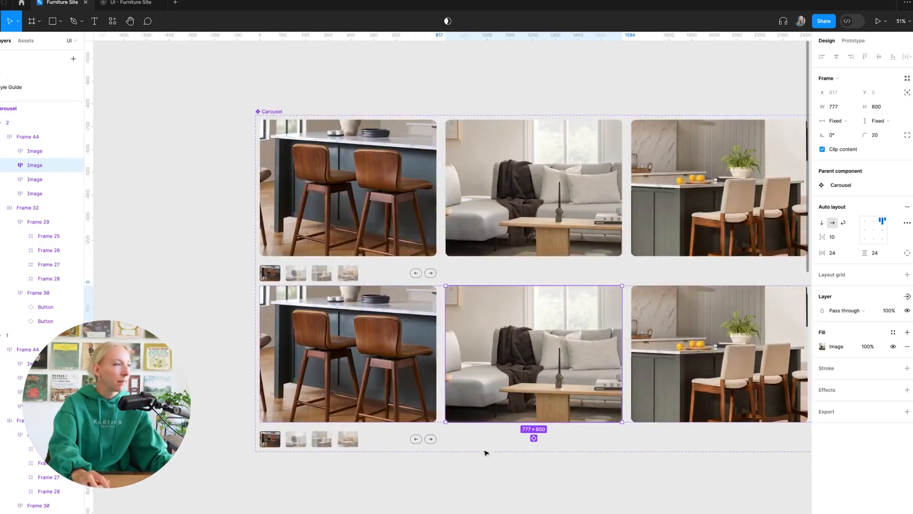
scroll(504, 449, "down", 3)
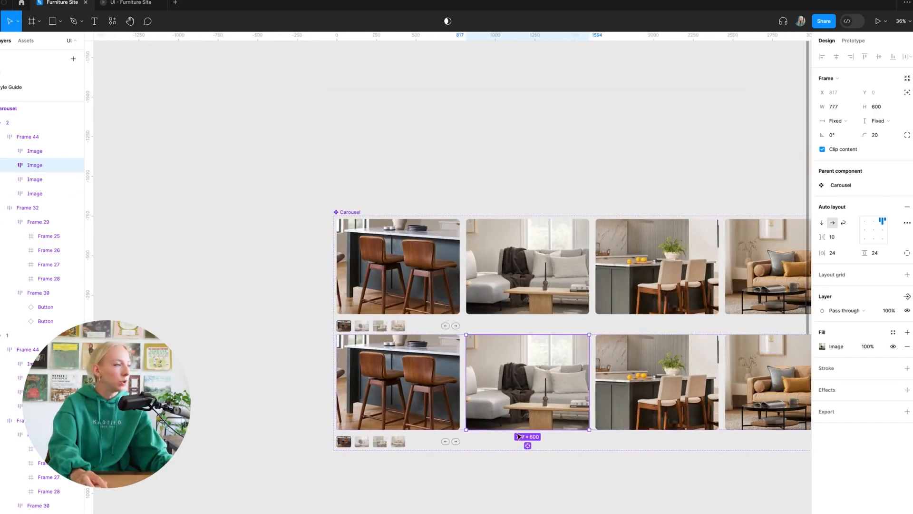
left_click(409, 483)
scroll(409, 484, "down", 1)
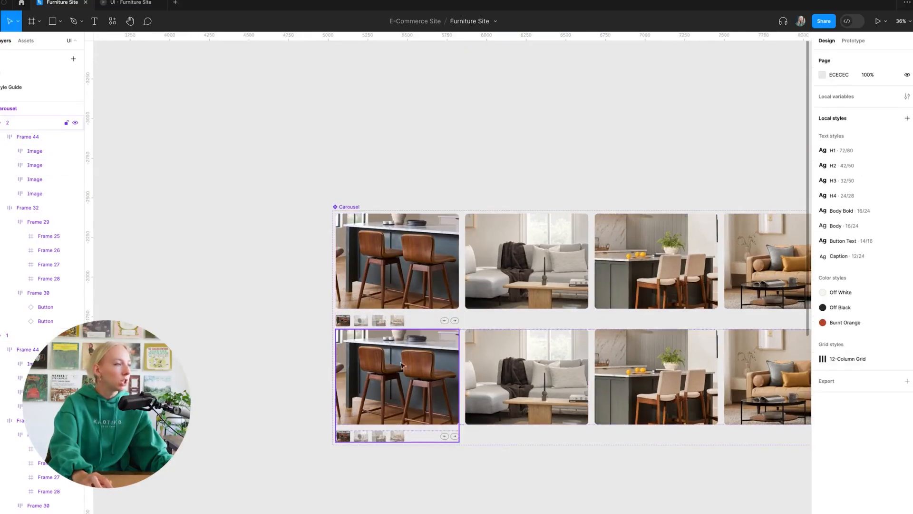
Examine the auto layout of the Carousel variants and of the image and thumbnail rows inside the State 1 variant.
left_click(396, 374)
scroll(400, 375, "up", 4)
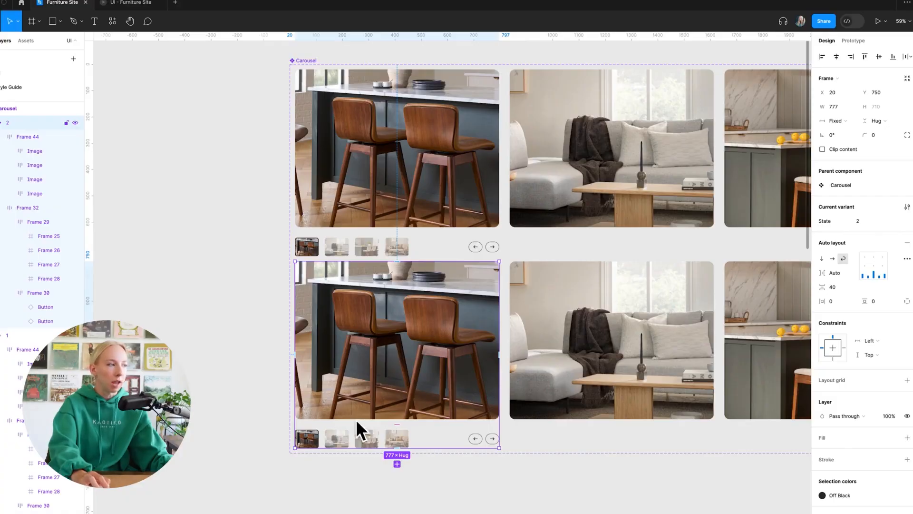
scroll(392, 316, "up", 2)
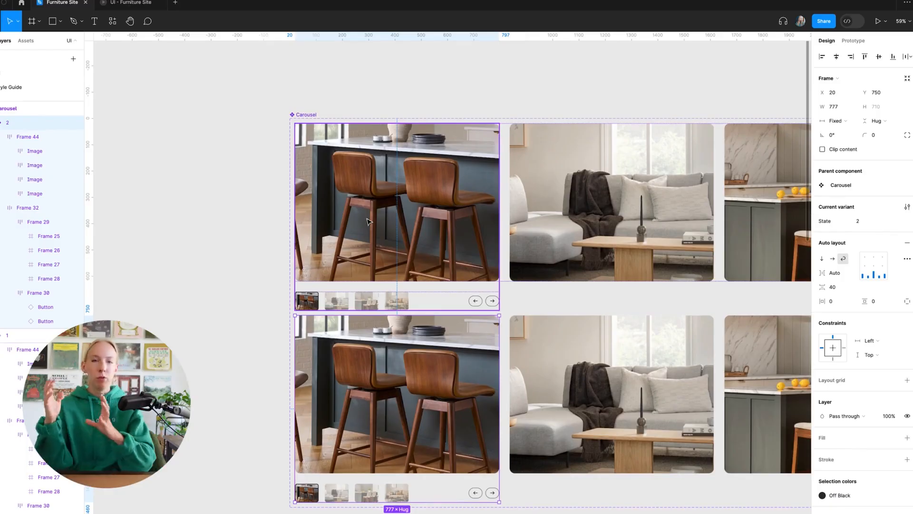
left_click(441, 214)
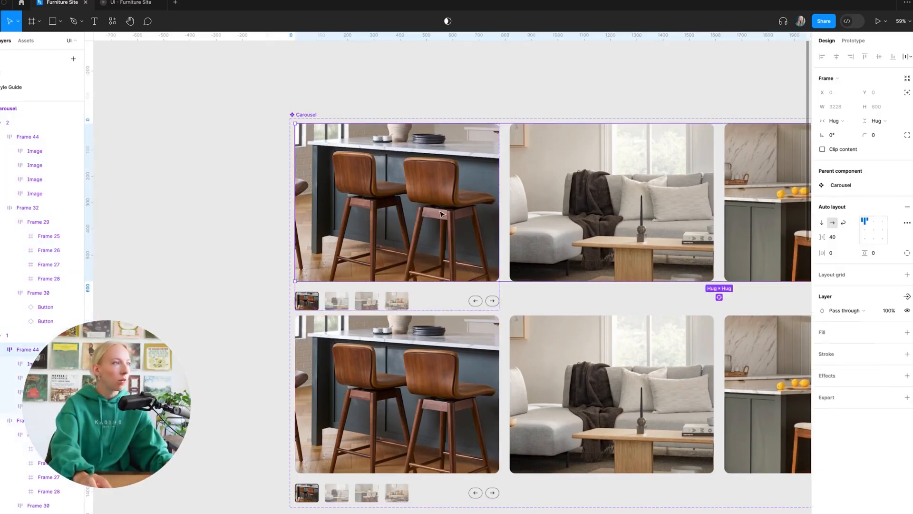
left_click(377, 299)
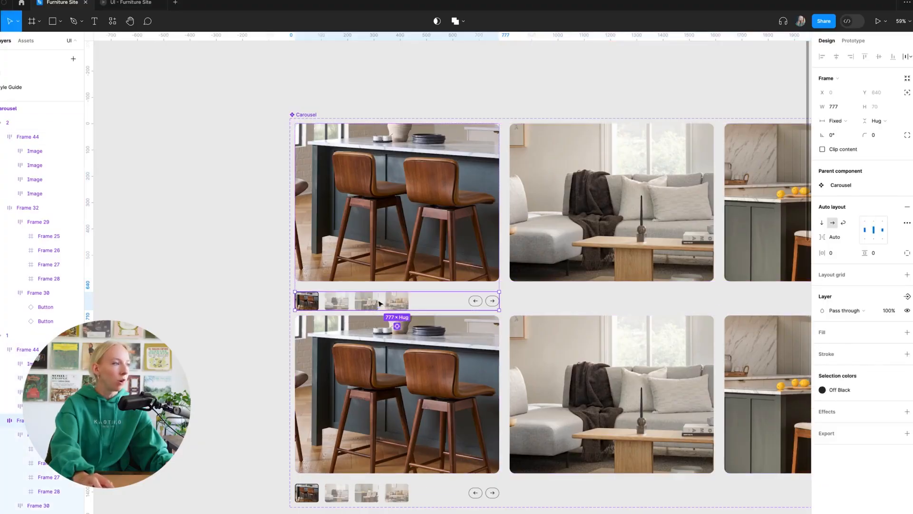
left_click(406, 206)
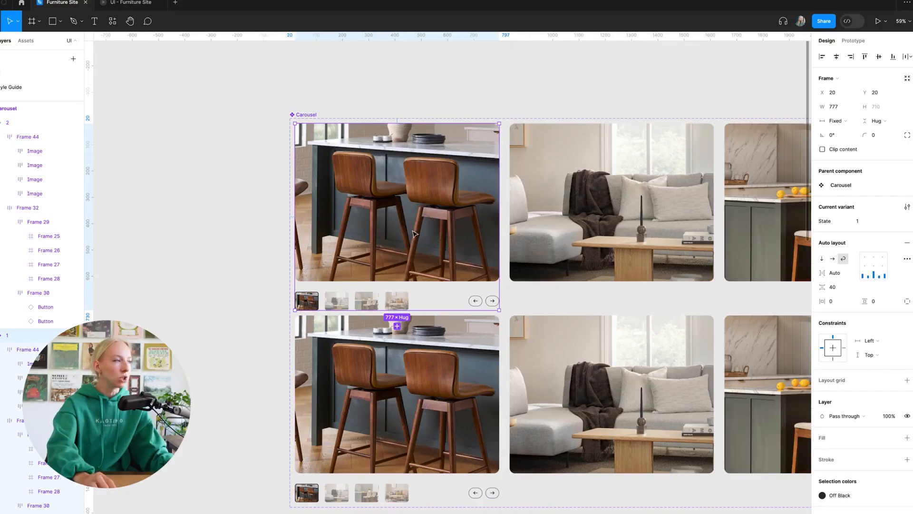
left_click(638, 210)
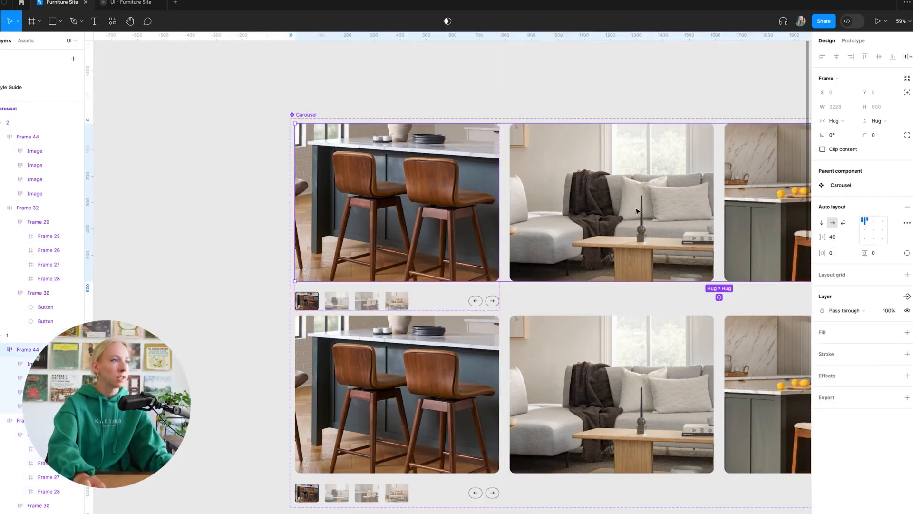
left_click(367, 94)
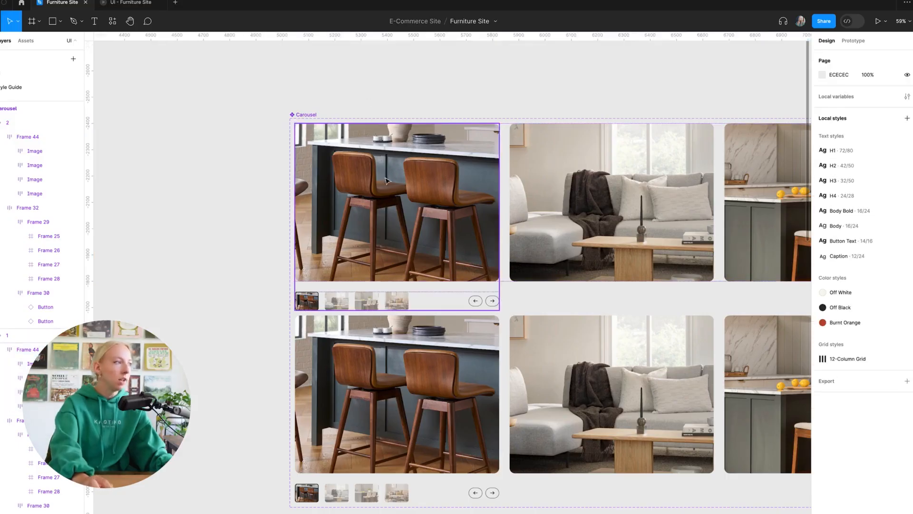
Remove the auto layout from the State 1 variant of the Carousel.
left_click(389, 203)
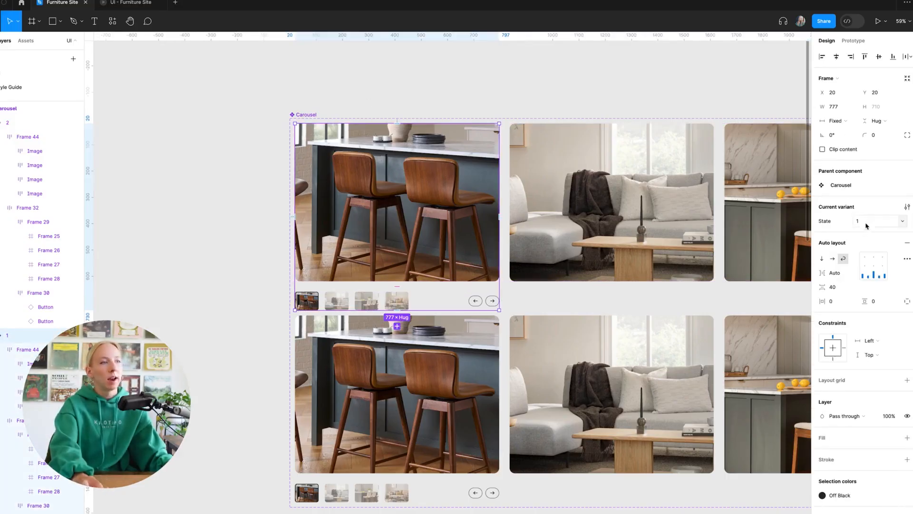
left_click(908, 243)
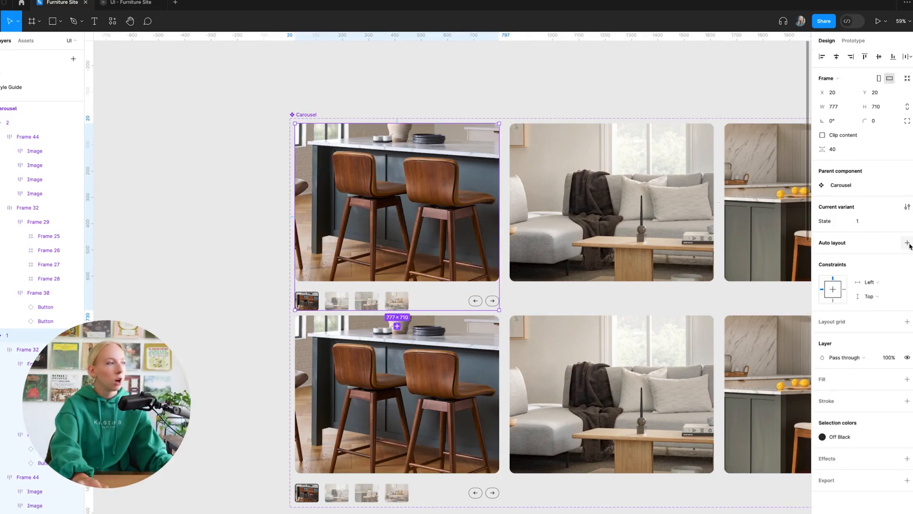
left_click(452, 103)
Try sliding the State 1 image row left to about X -828, bringing the sofa image into first position, and undo the moves.
double_click(470, 176)
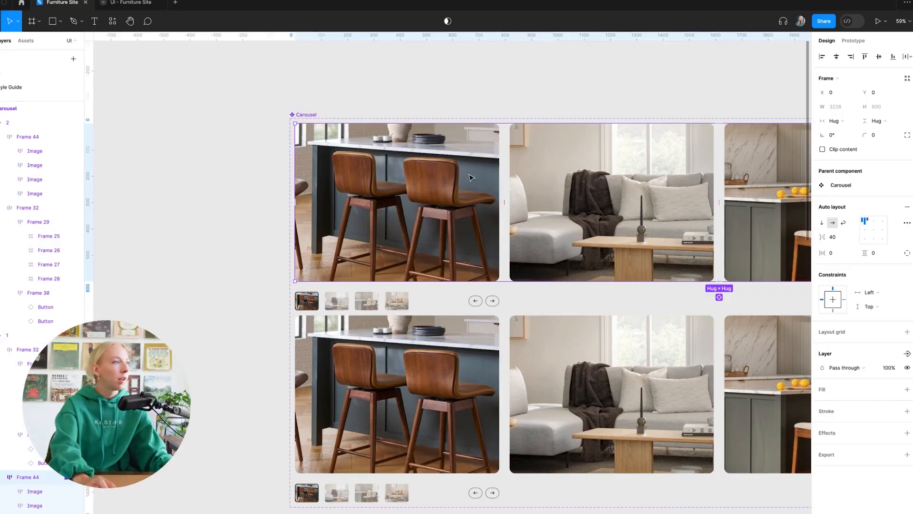
left_click_drag(462, 181, 299, 170)
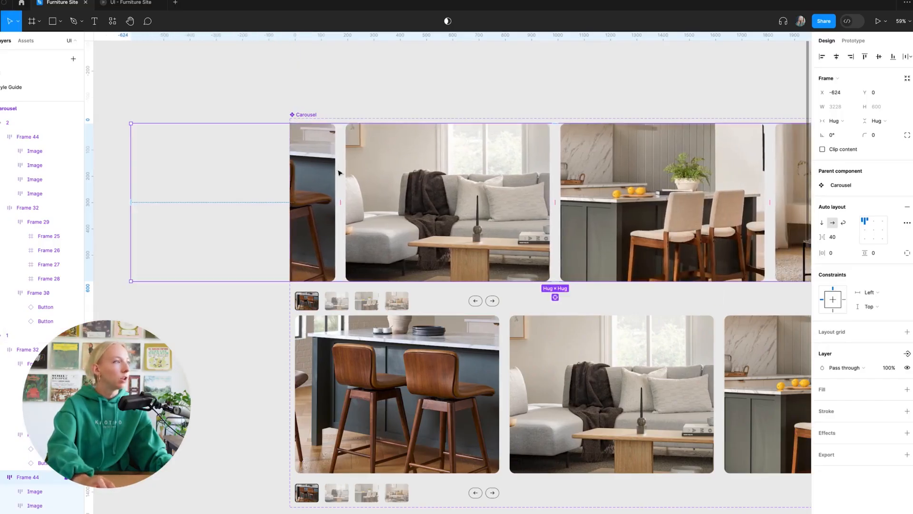
left_click_drag(431, 174, 378, 176)
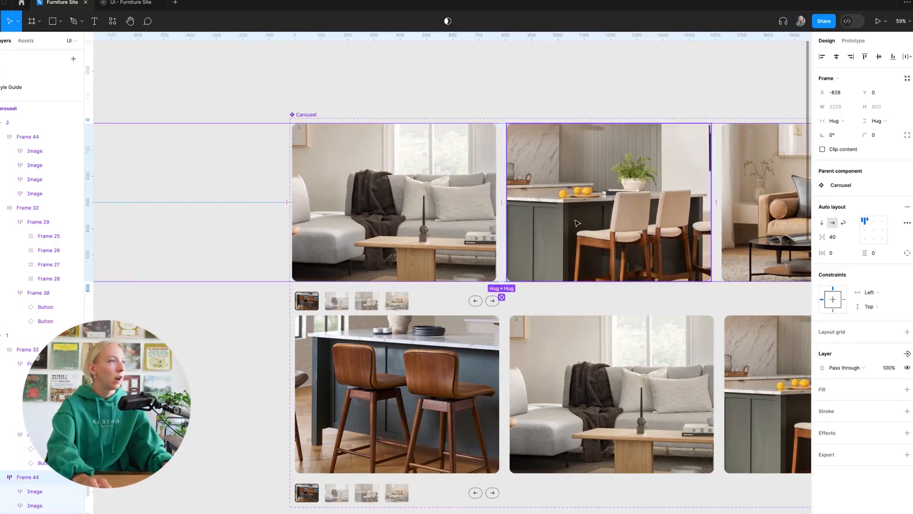
key("ctrl+z")
key("ctrl+z")
left_click(189, 210)
Remove the auto layout from the State 2 variant of the Carousel.
scroll(286, 238, "down", 2)
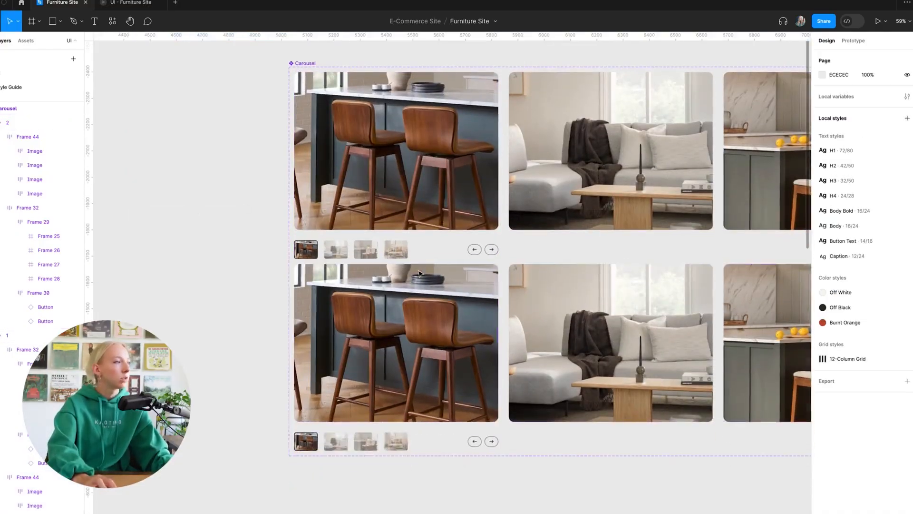
scroll(333, 285, "right", 3)
left_click(361, 295)
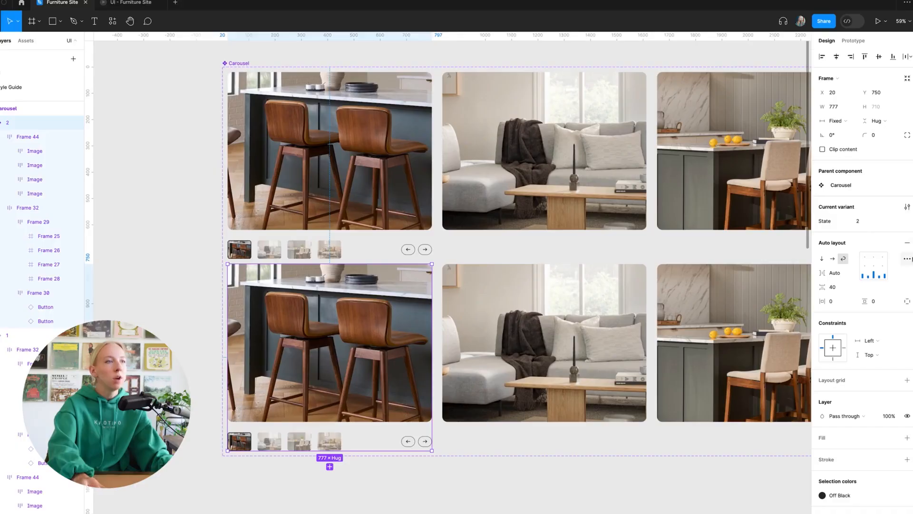
left_click(908, 244)
left_click(505, 504)
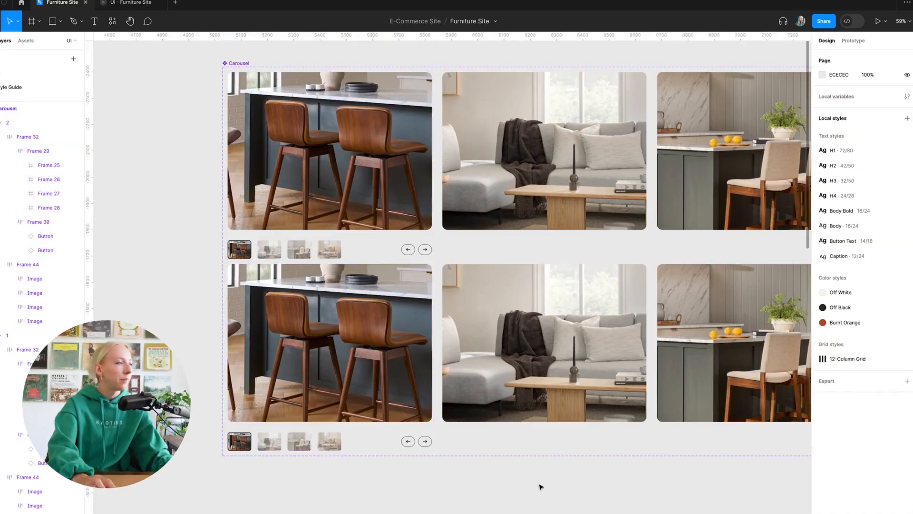
Slide the State 2 image row left to about X -806, bringing the sofa image into first position.
left_click(392, 383)
left_click(392, 383)
scroll(524, 488, "down", 4)
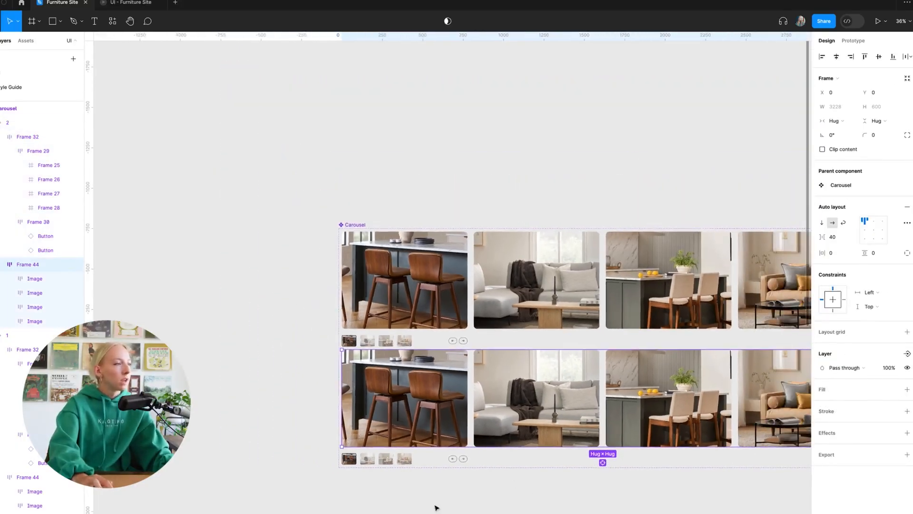
scroll(419, 504, "up", 3)
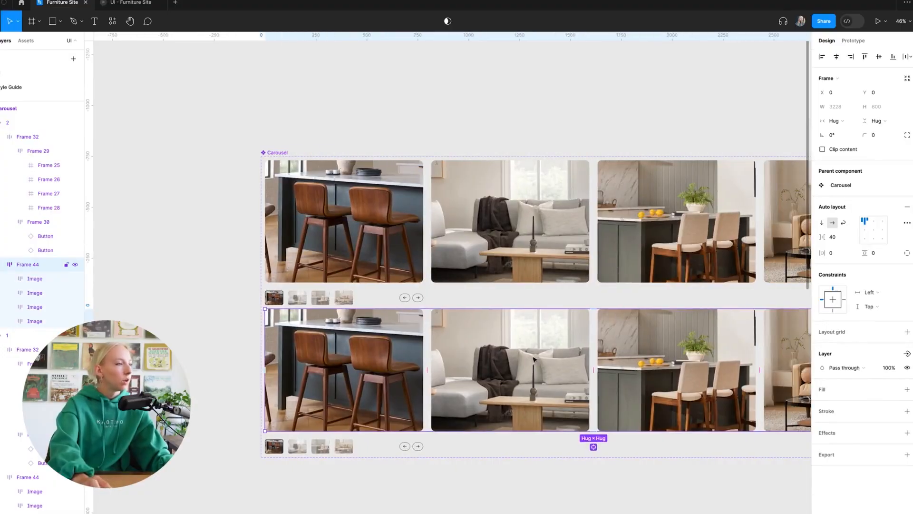
left_click_drag(552, 359, 454, 358)
key("super+z")
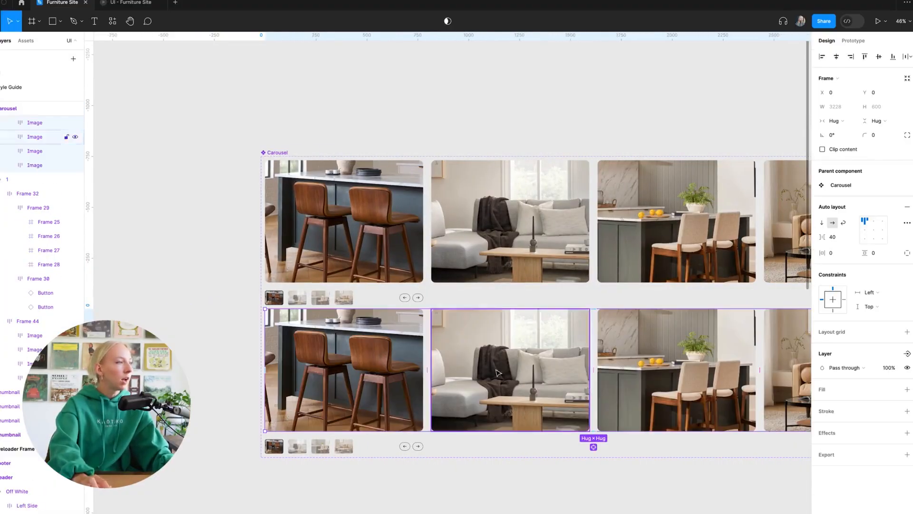
left_click_drag(393, 338, 334, 340)
scroll(282, 349, "up", 5)
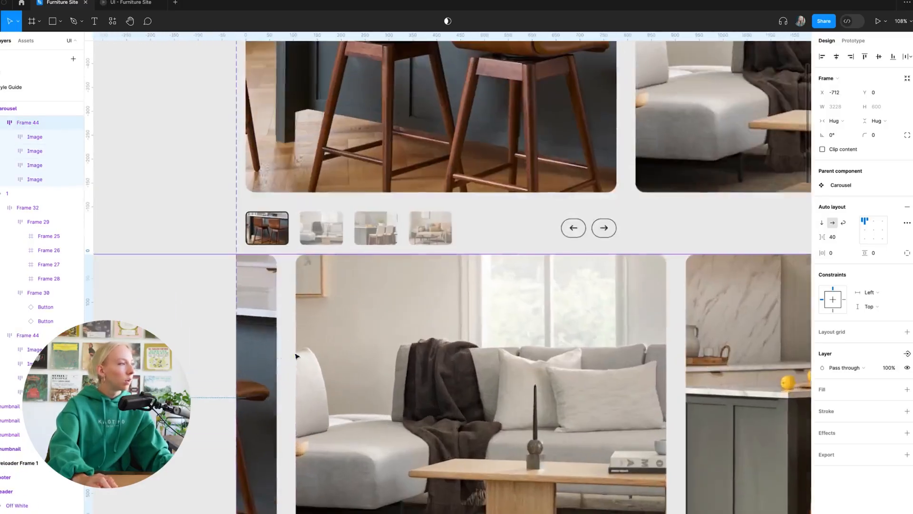
scroll(296, 353, "left", 2)
left_click_drag(441, 354, 399, 354)
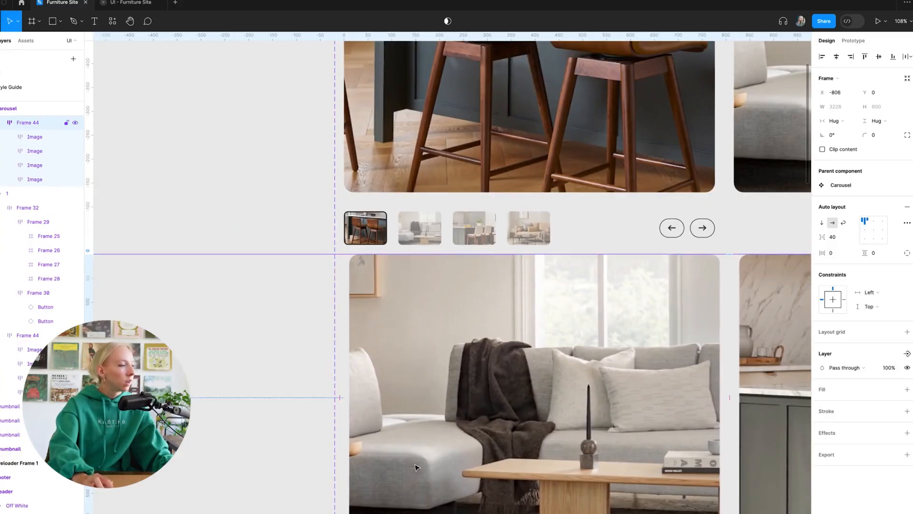
Fine-tune the State 2 image row to X -817 and check the sofa image's left edge against the first thumbnail.
scroll(336, 406, "down", 3)
scroll(336, 401, "up", 5)
scroll(443, 399, "down", 3)
left_click_drag(444, 375, 432, 377)
key("alt")
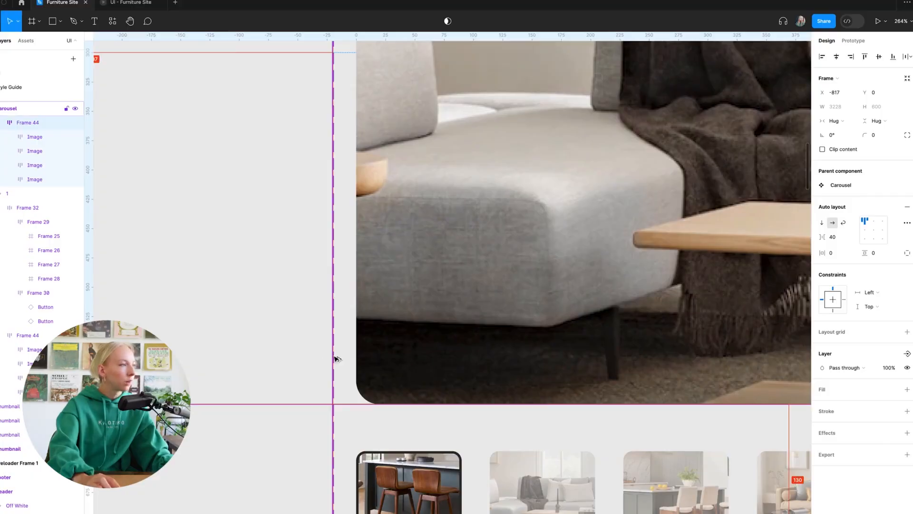
left_click(375, 457, "super")
left_click(377, 365, "shift+super")
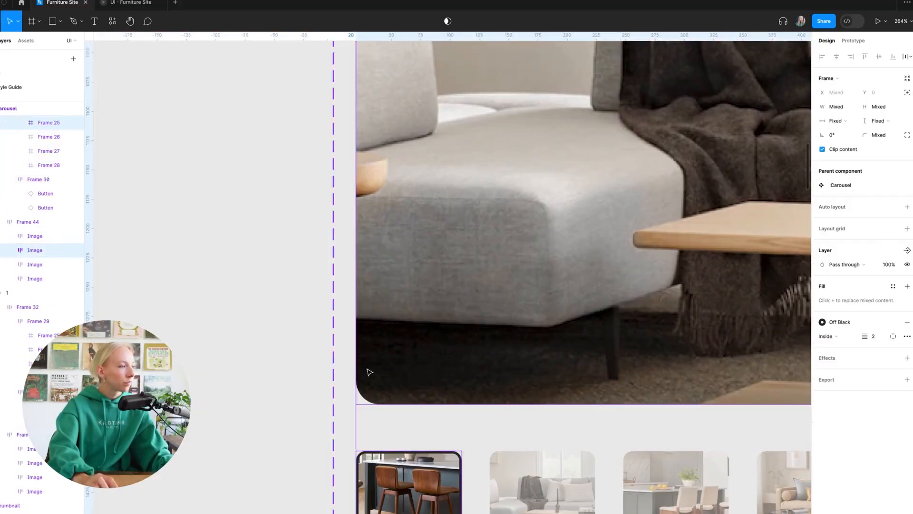
left_click(300, 395)
scroll(419, 490, "down", 10)
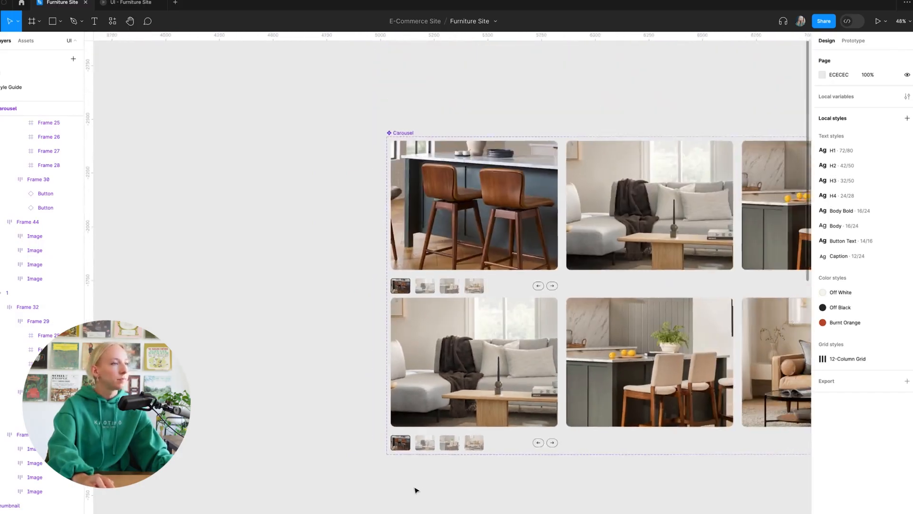
scroll(429, 489, "down", 2)
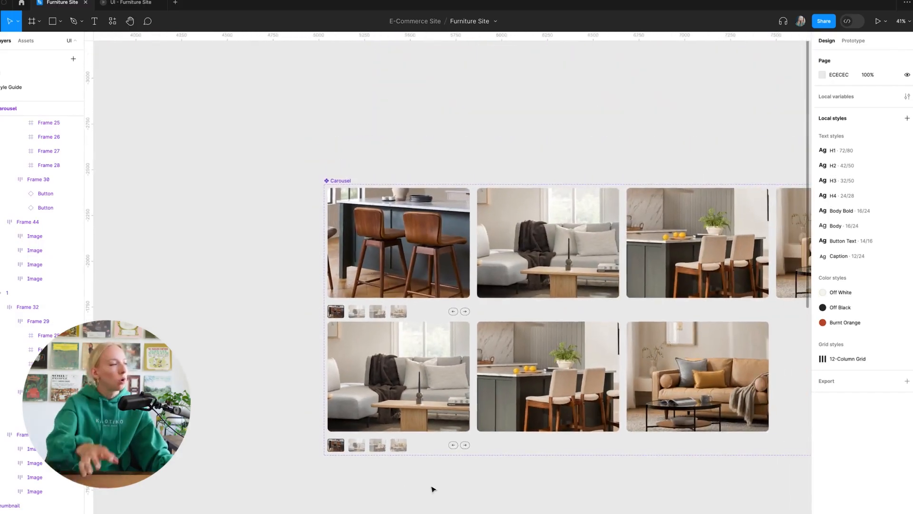
Set the image fill opacity of the State 2 variant's sofa thumbnail to 100%.
scroll(331, 488, "up", 8)
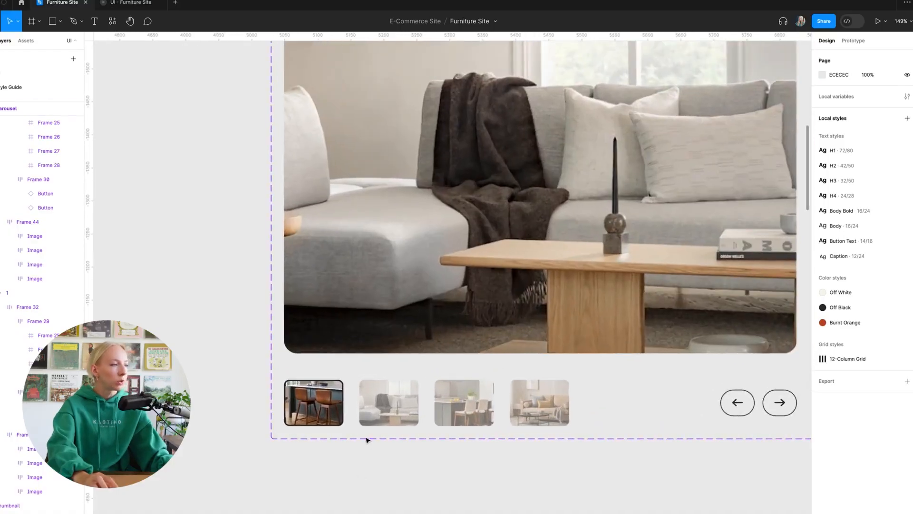
left_click(386, 410)
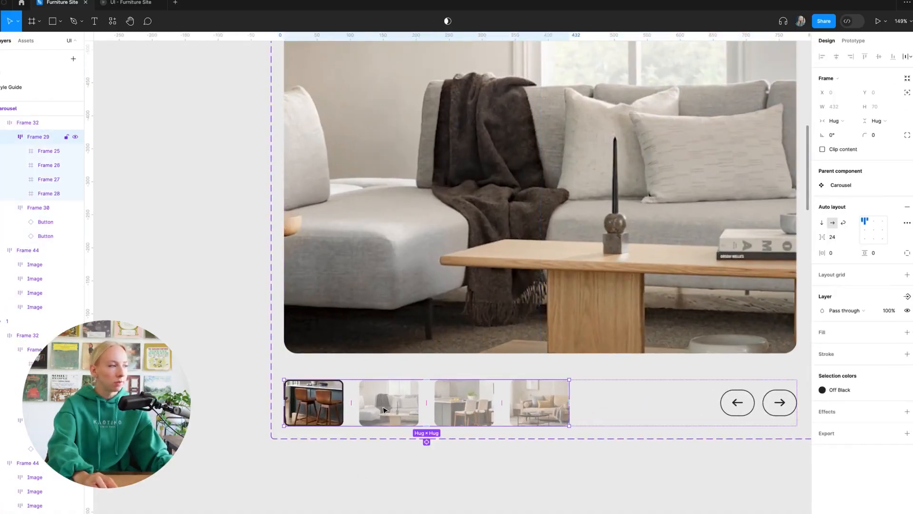
left_click(390, 403)
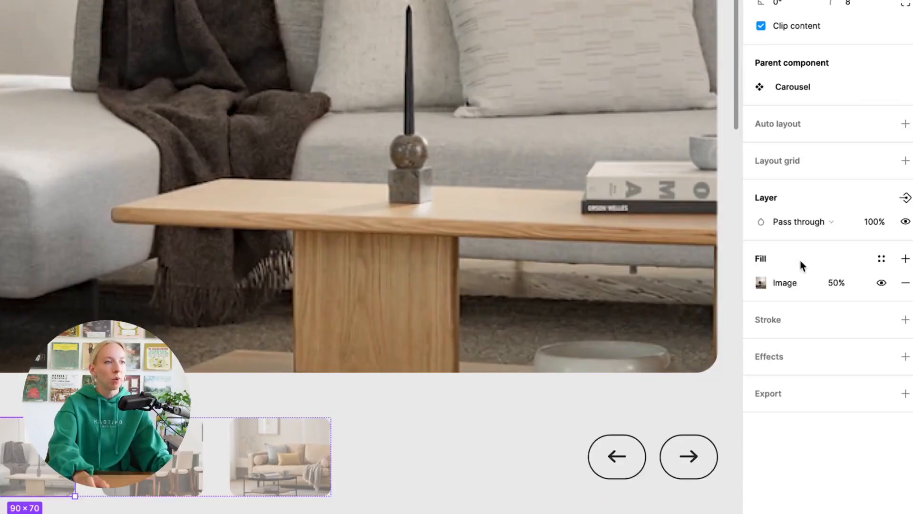
left_click(870, 304)
type("100")
key("Return")
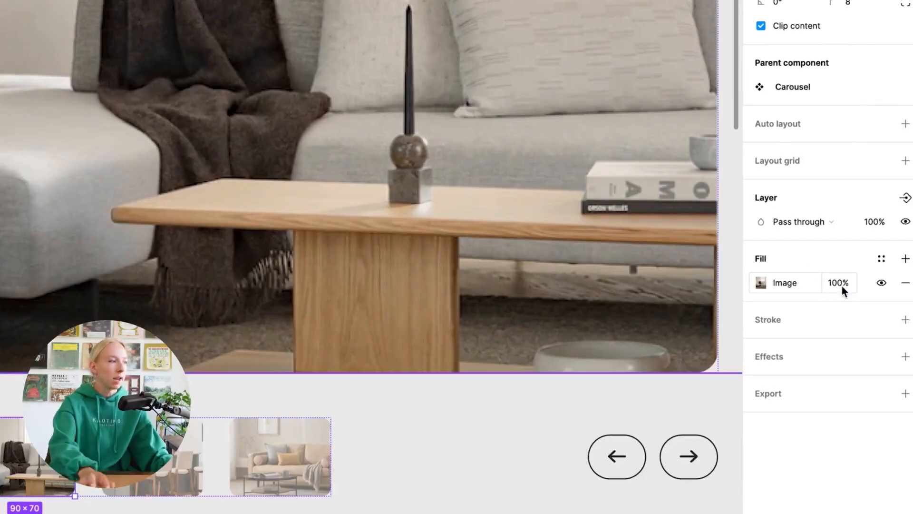
Set the State 2 bar stool thumbnail's image fill opacity to 50% and remove its stroke.
left_click(2, 457)
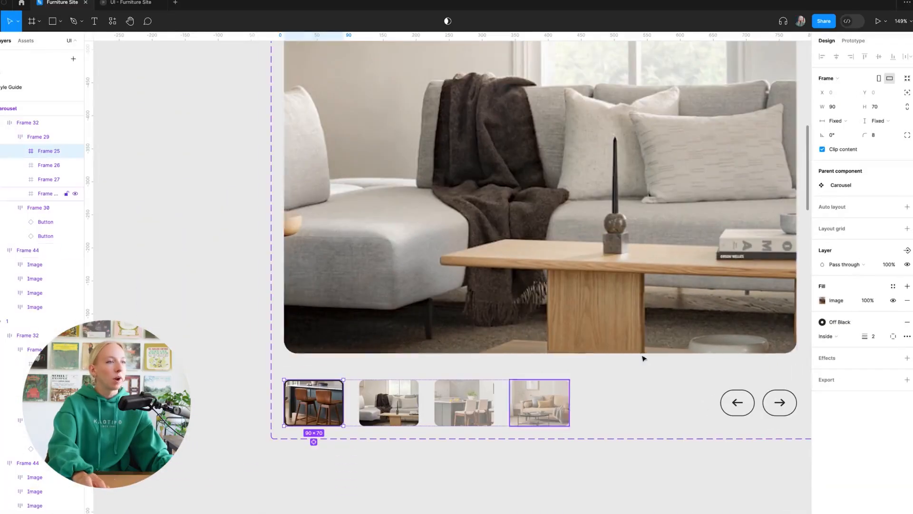
left_click(459, 418)
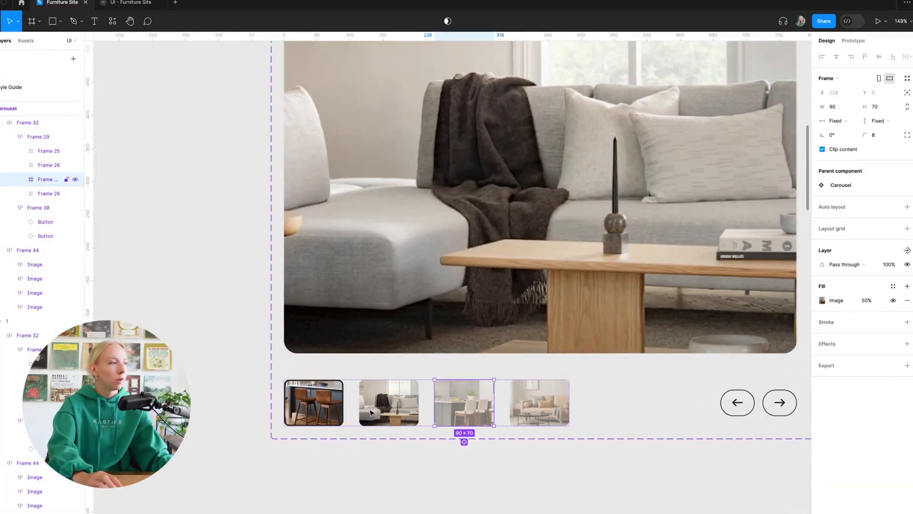
key("Escape")
left_click(316, 407)
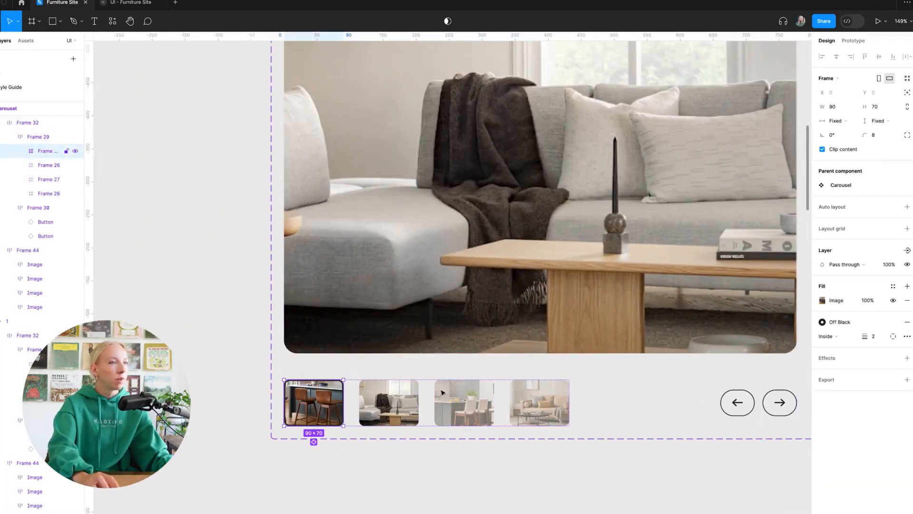
left_click(867, 301)
key("Return")
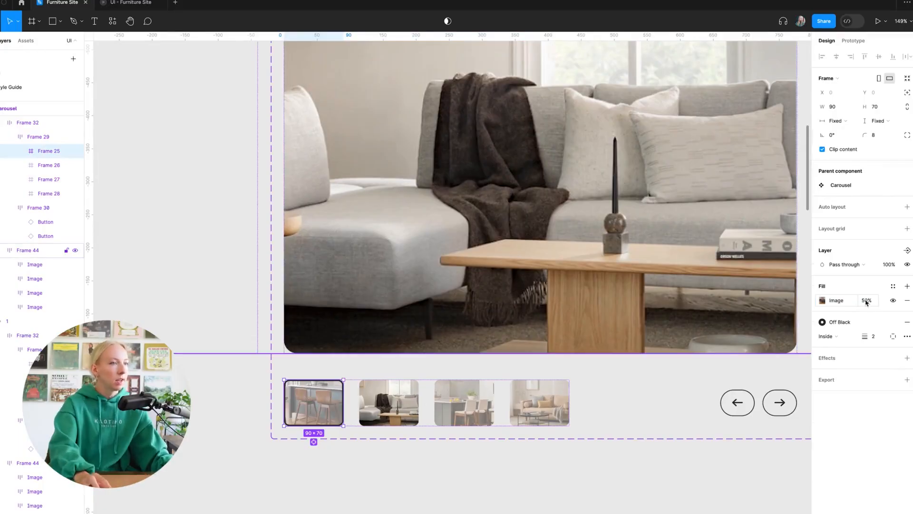
left_click(907, 323)
Add an inside stroke in the Off Black color style, 2 thick, to the State 2 sofa thumbnail.
left_click(386, 406)
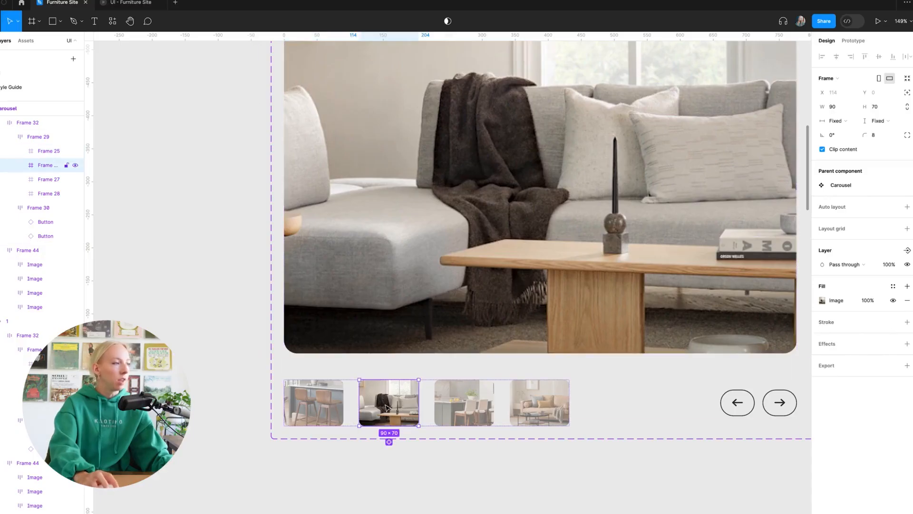
left_click(398, 478)
left_click(399, 408)
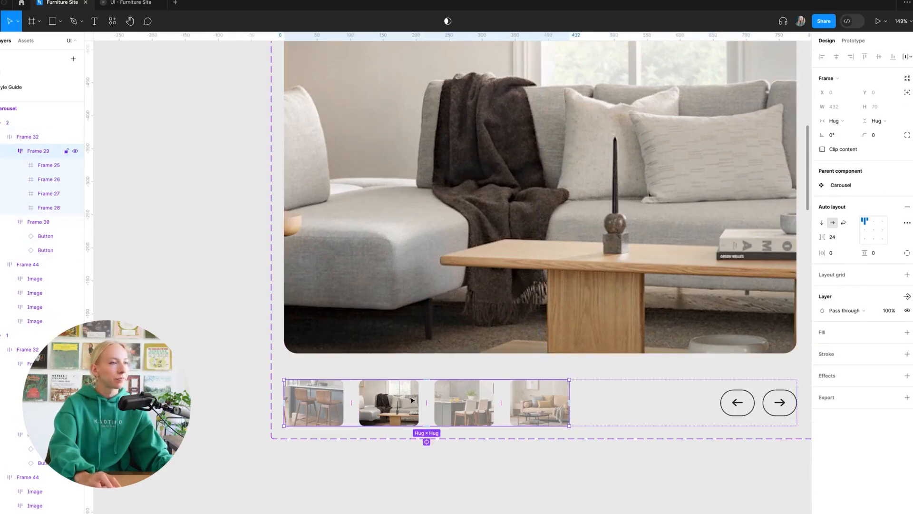
left_click(413, 400)
left_click(906, 322)
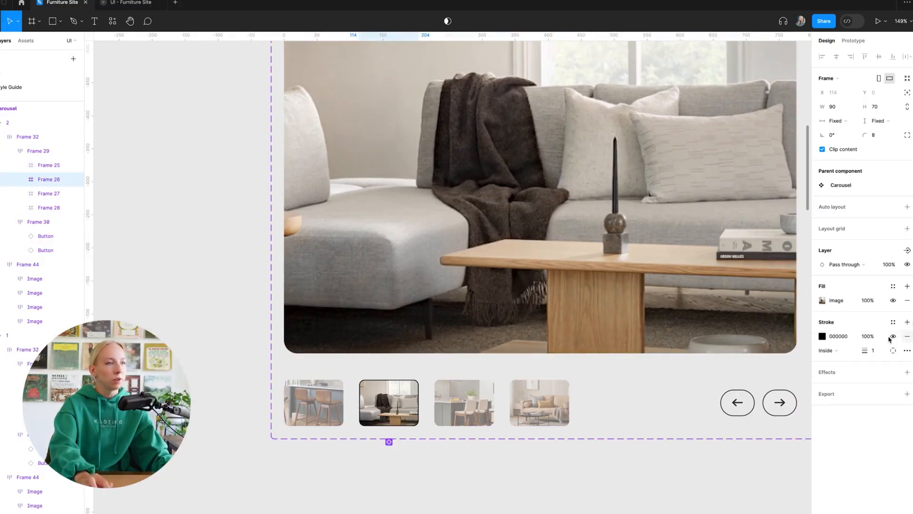
left_click(893, 322)
left_click(794, 379)
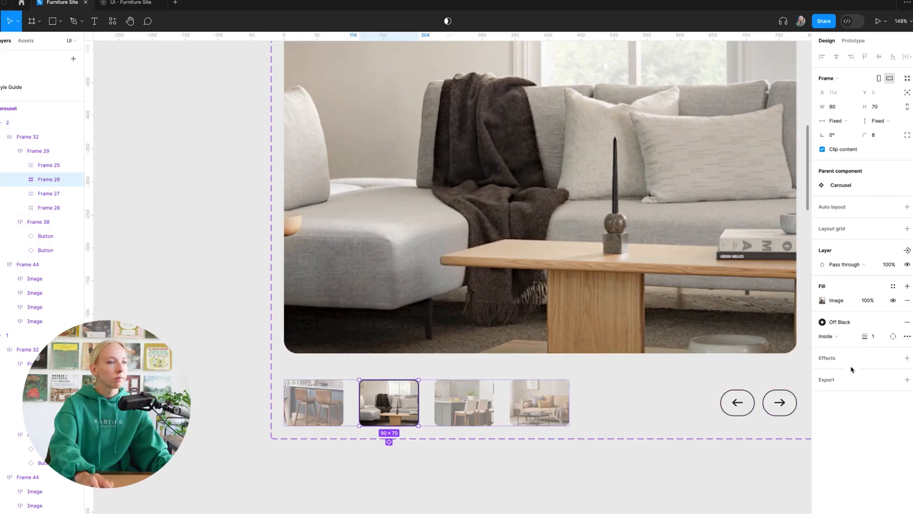
left_click(879, 337)
type("2")
key("Return")
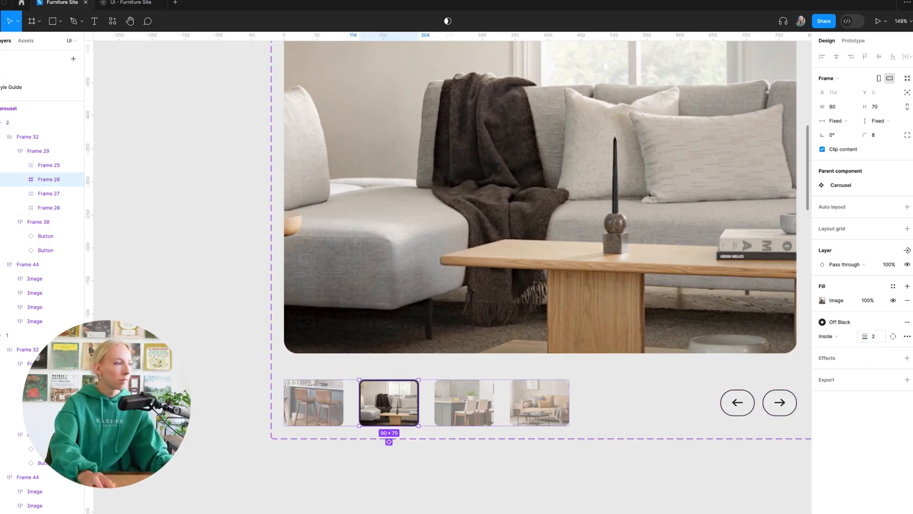
left_click(524, 476)
Add a third variant to the Carousel, based on the State 2 variant.
scroll(413, 435, "down", 8)
left_click_drag(372, 278, 386, 142)
left_click(464, 371)
scroll(412, 222, "up", 3)
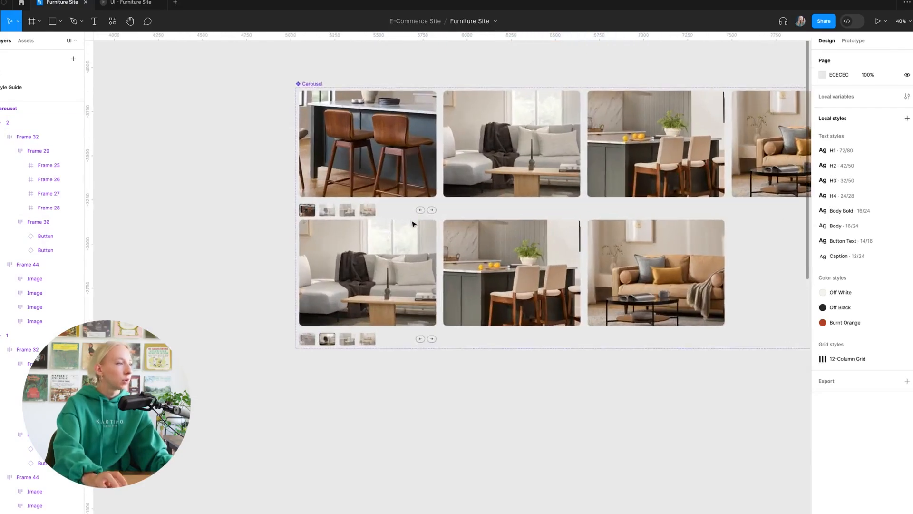
left_click(385, 304)
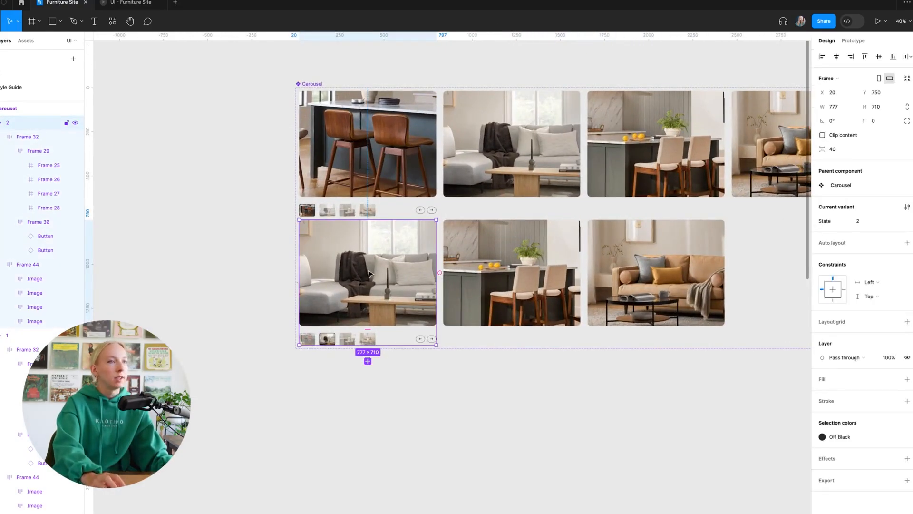
left_click(367, 361)
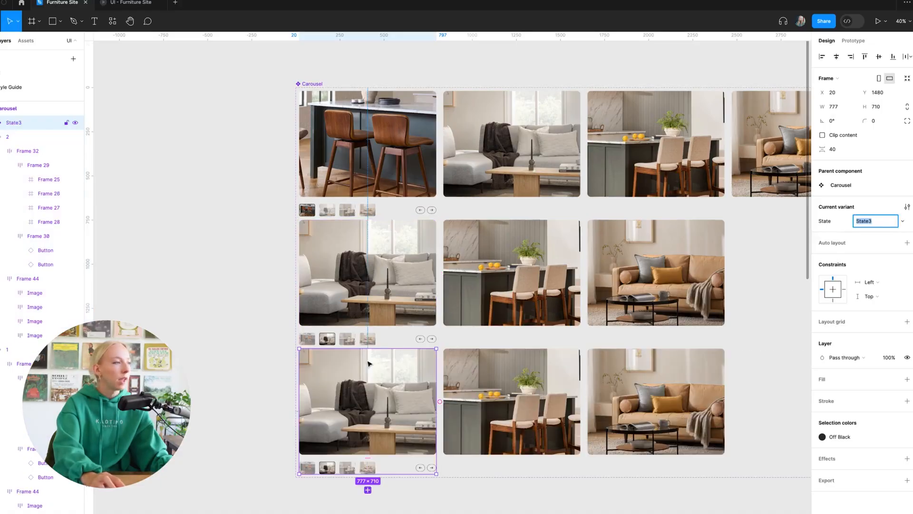
left_click(418, 490)
Slide the third variant's image row left, bringing the kitchen image into first position.
double_click(413, 398)
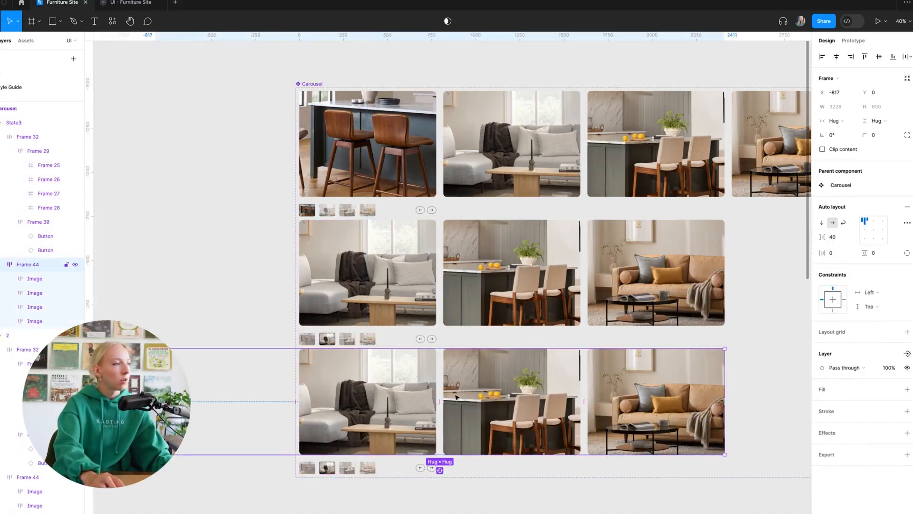
left_click_drag(544, 393, 320, 377)
scroll(294, 377, "up", 5, "ctrl")
left_click_drag(386, 340, 294, 371)
scroll(293, 367, "up", 3, "ctrl")
left_click_drag(408, 339, 395, 338)
scroll(395, 339, "down", 10)
Compare the kitchen image's left edge with the first thumbnail and nudge the third variant's image row 2 px left to align them.
left_click(351, 265, "shift+super")
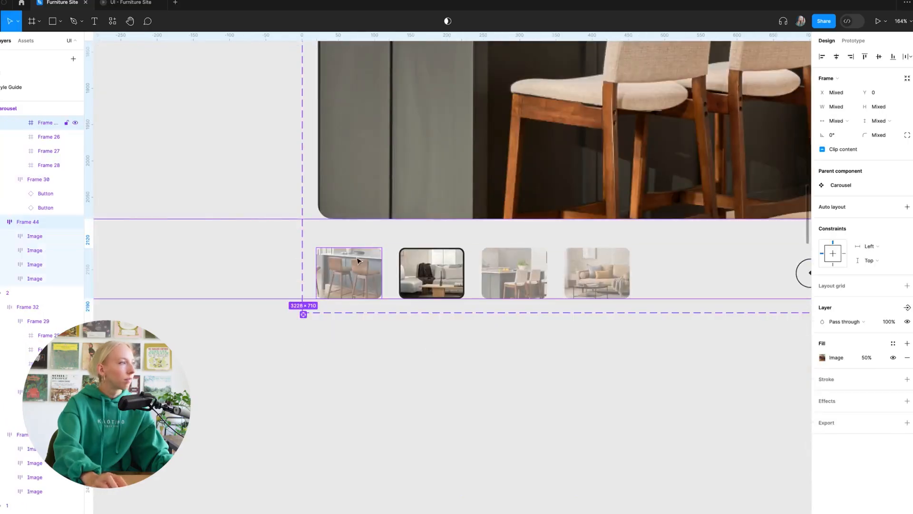
left_click(361, 204, "shift+super")
scroll(295, 202, "up", 5, "ctrl")
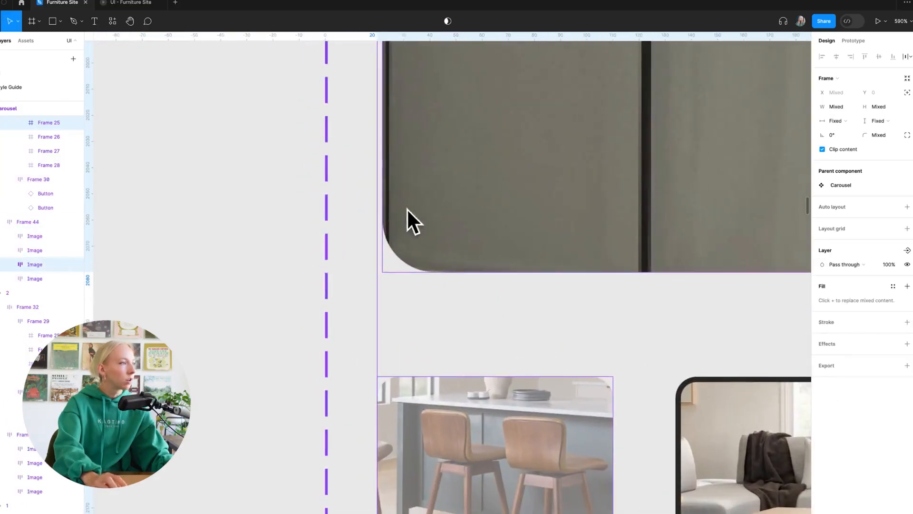
left_click(379, 259)
double_click(423, 237)
key("Left")
key("Left")
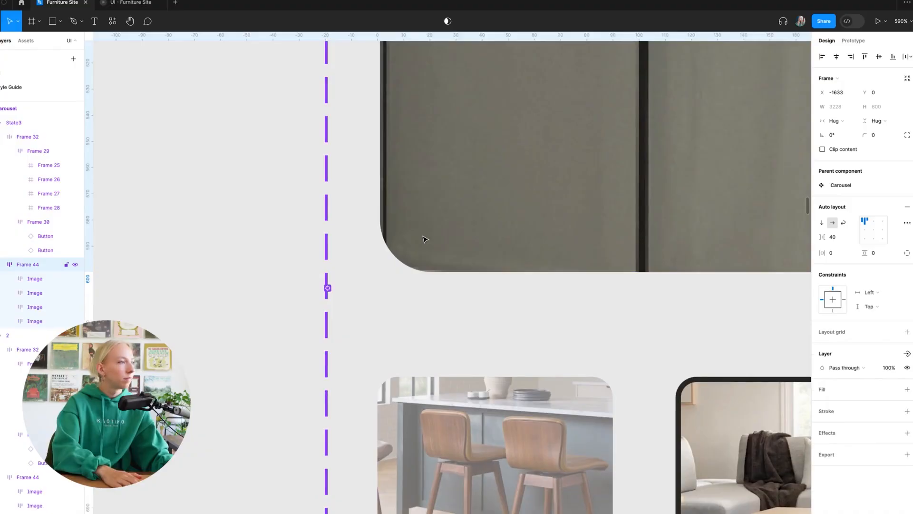
left_click(438, 436, "shift+super")
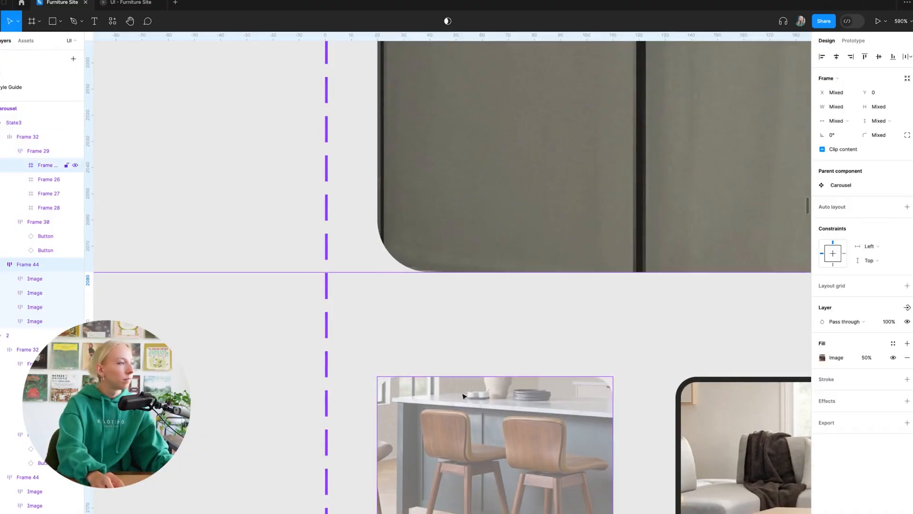
left_click(428, 240, "shift+super")
scroll(404, 465, "down", 5, "ctrl")
left_click(403, 465)
scroll(407, 454, "down", 5, "ctrl")
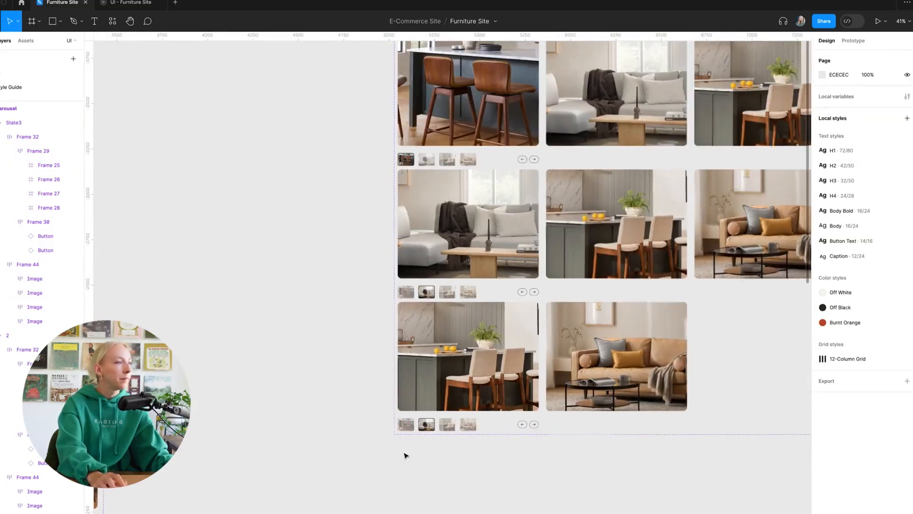
Set the image fill opacity of the third variant's kitchen thumbnail to 100%.
scroll(540, 468, "up", 6, "ctrl")
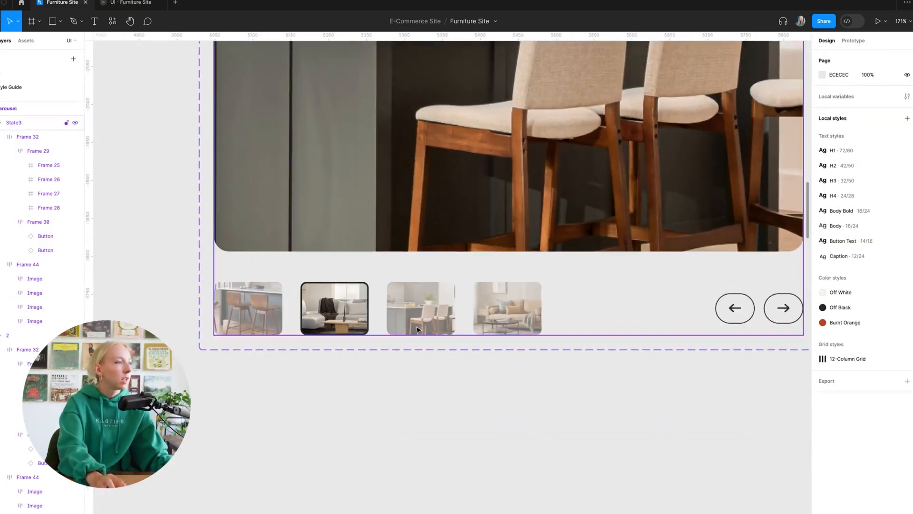
double_click(423, 328)
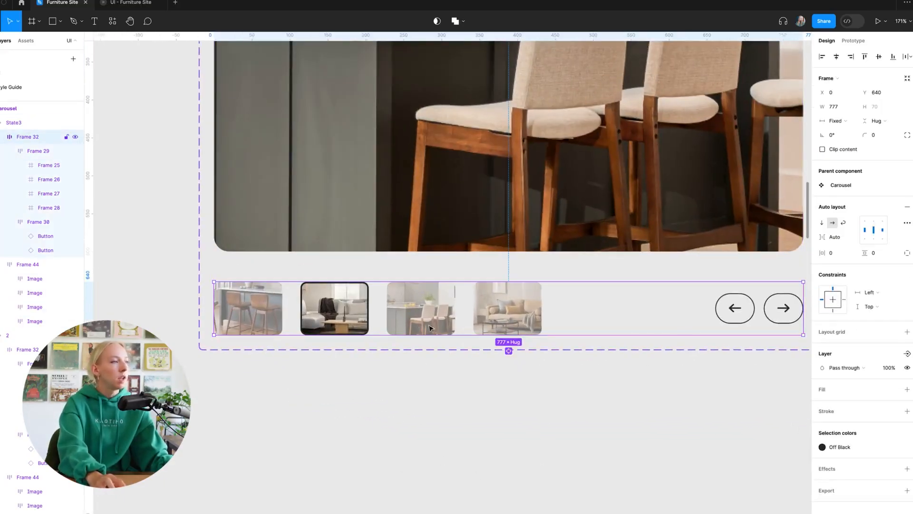
left_click(440, 318)
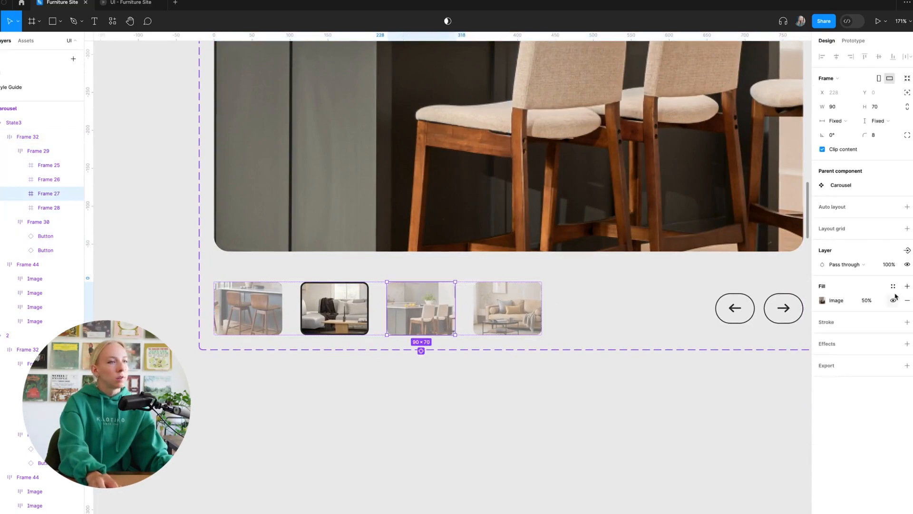
key("Return")
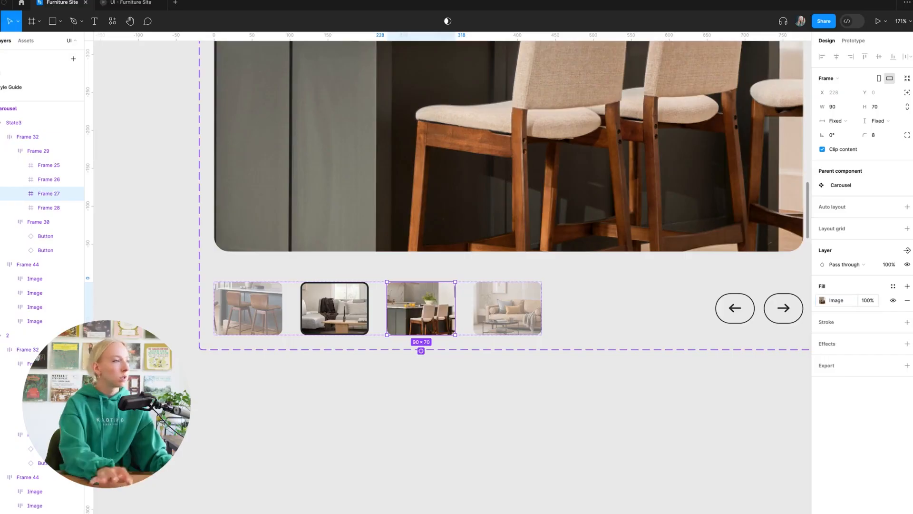
Give the third variant's kitchen thumbnail an Off Black inside stroke with a width of 2.
left_click(907, 322)
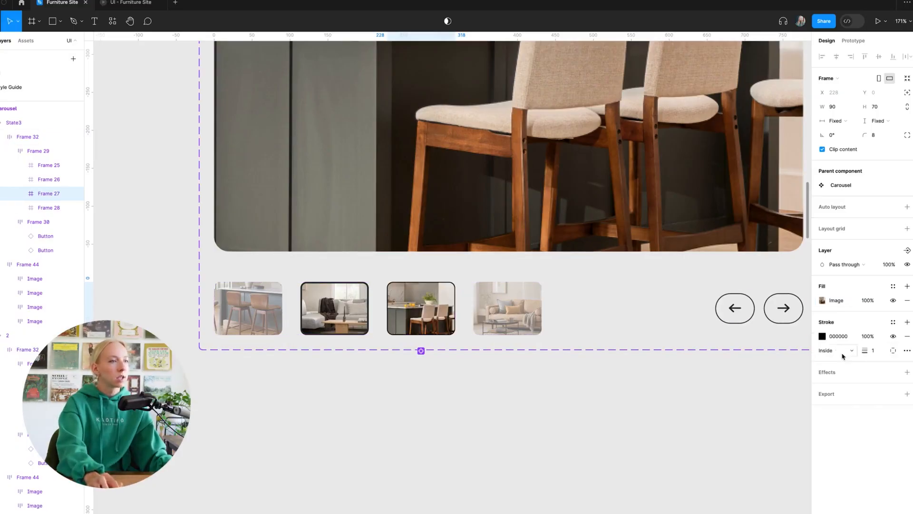
left_click(893, 322)
left_click(758, 394)
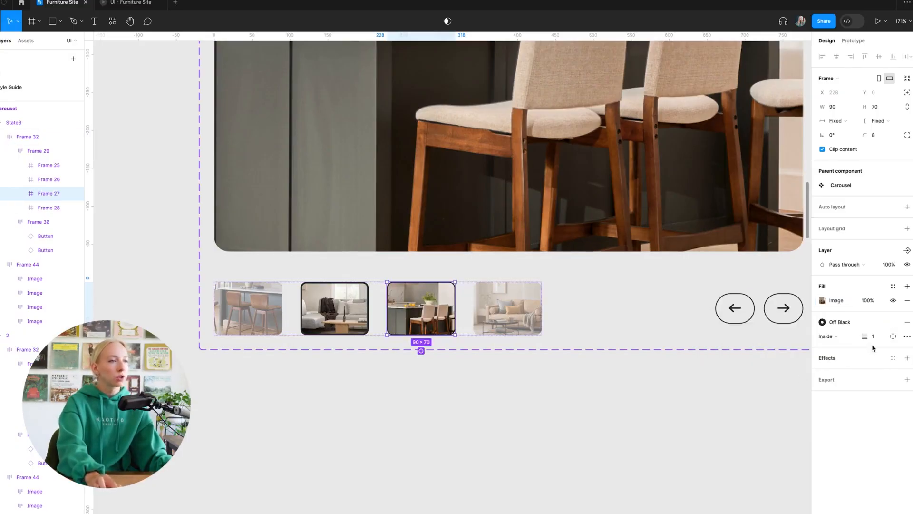
key("Return")
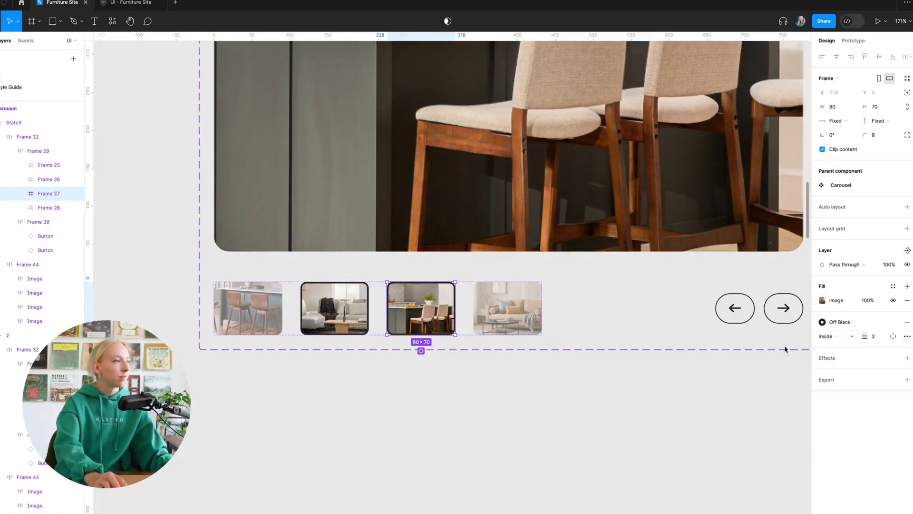
Remove the stroke from the third variant's grey sofa thumbnail and set its image fill opacity to 50%.
left_click(353, 318)
left_click(908, 323)
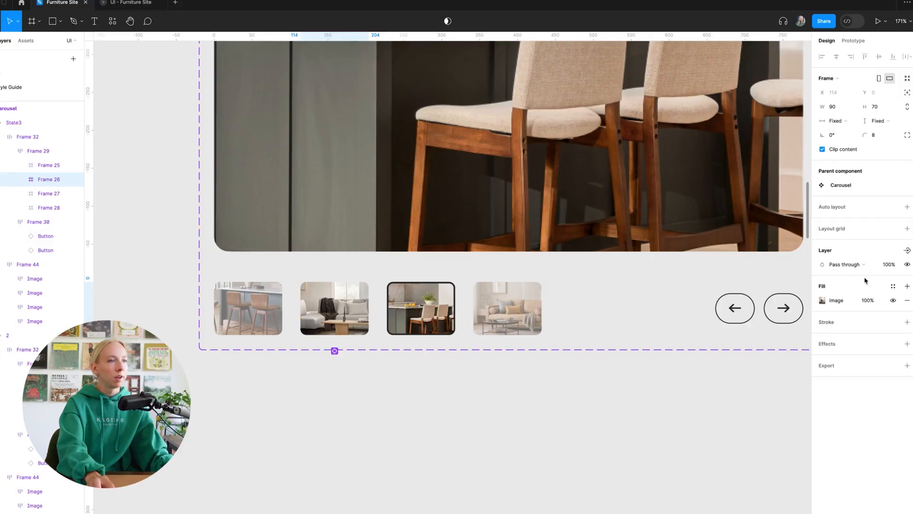
left_click(873, 301)
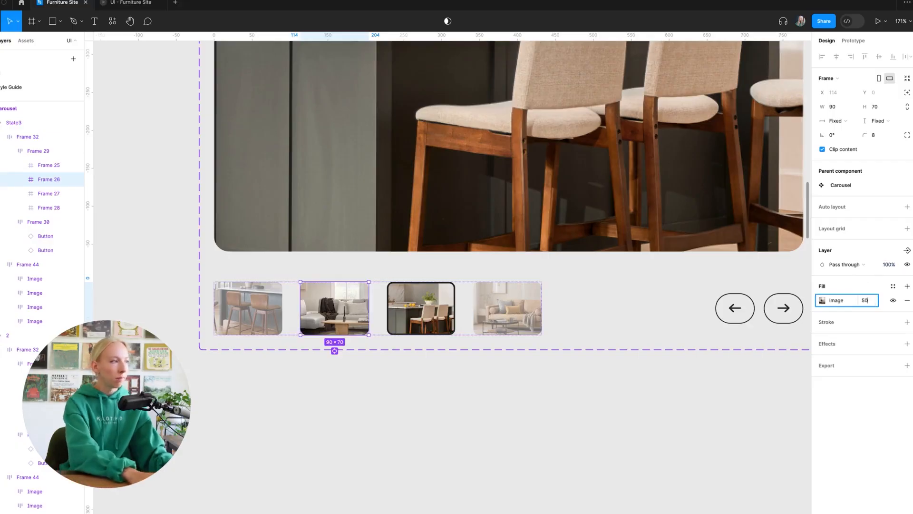
key("Return")
left_click(386, 409)
Set the layer opacity of the back arrow button in the first Carousel variant to 50%.
scroll(441, 412, "down", 10)
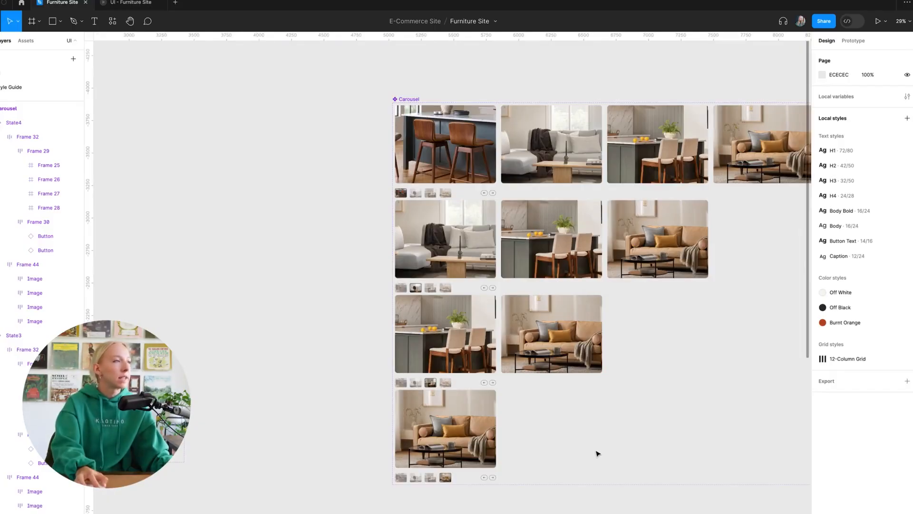
scroll(447, 93, "up", 6)
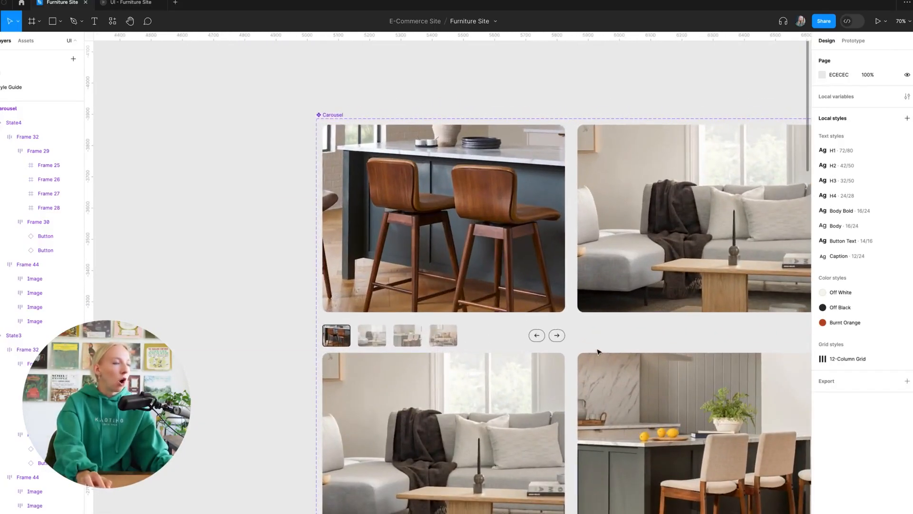
scroll(460, 308, "up", 5)
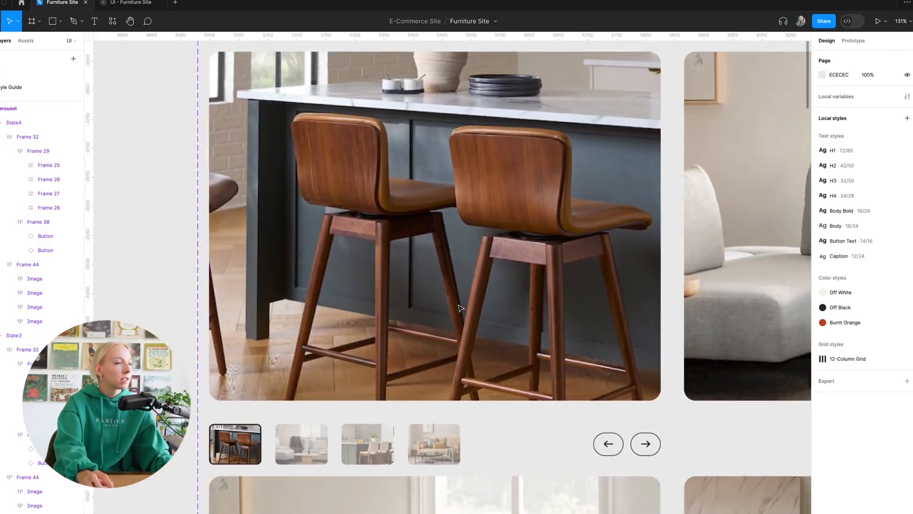
scroll(613, 459, "left", 1)
scroll(612, 460, "down", 1)
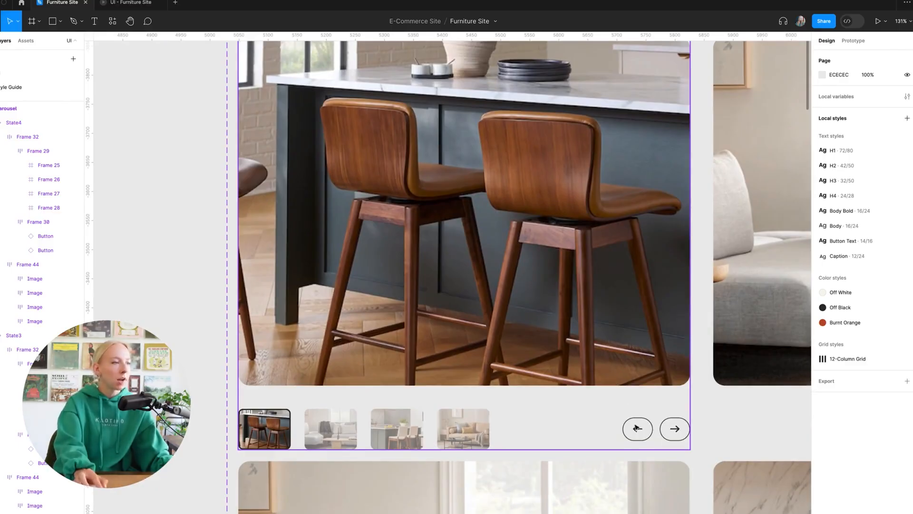
left_click(637, 428)
scroll(632, 418, "up", 8)
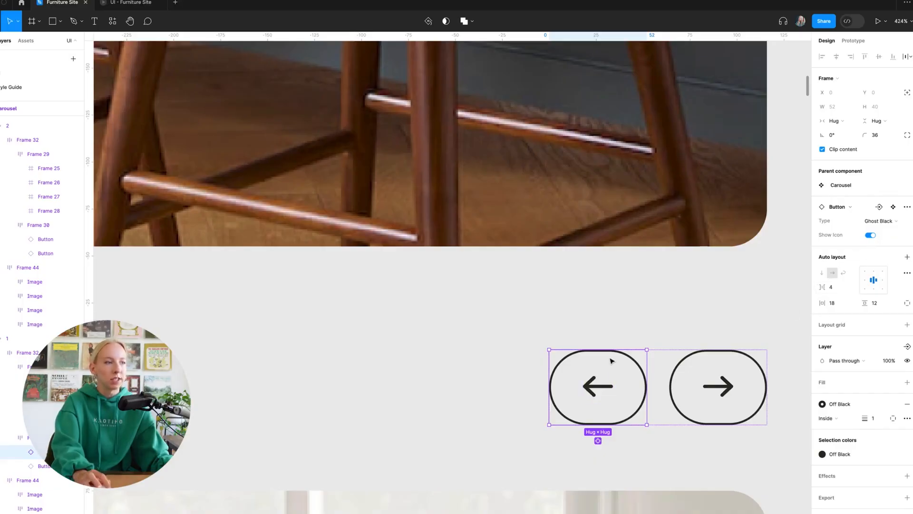
scroll(611, 359, "down", 1)
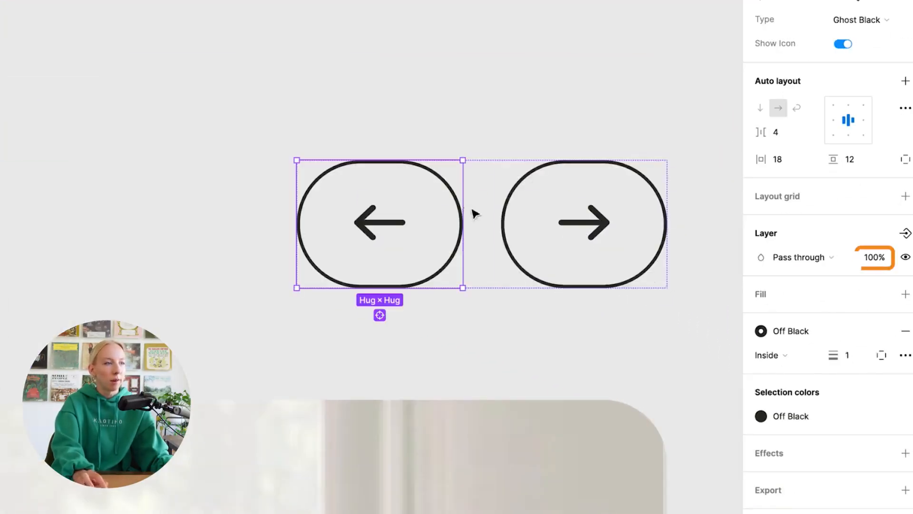
left_click(875, 257)
type("50")
key("Return")
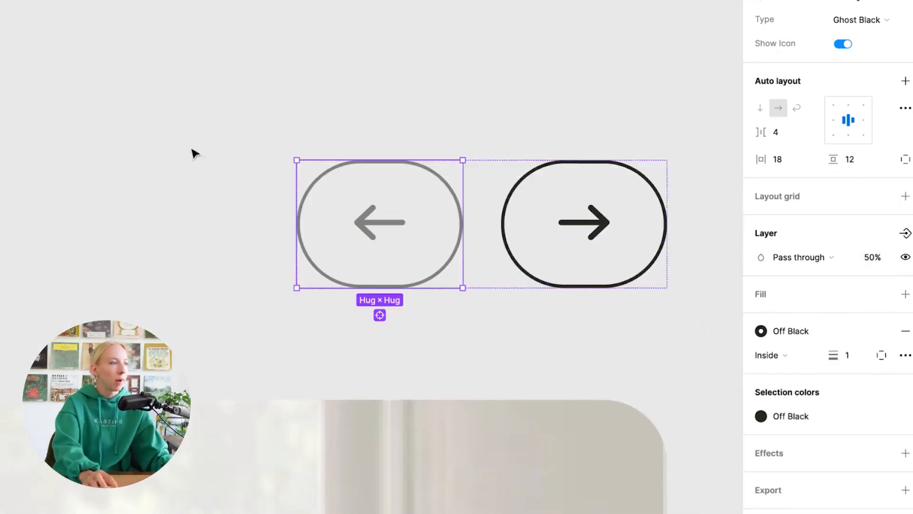
left_click(193, 151)
Set the layer opacity of the forward arrow button in the fourth Carousel variant to 50%.
scroll(532, 300, "up", 1)
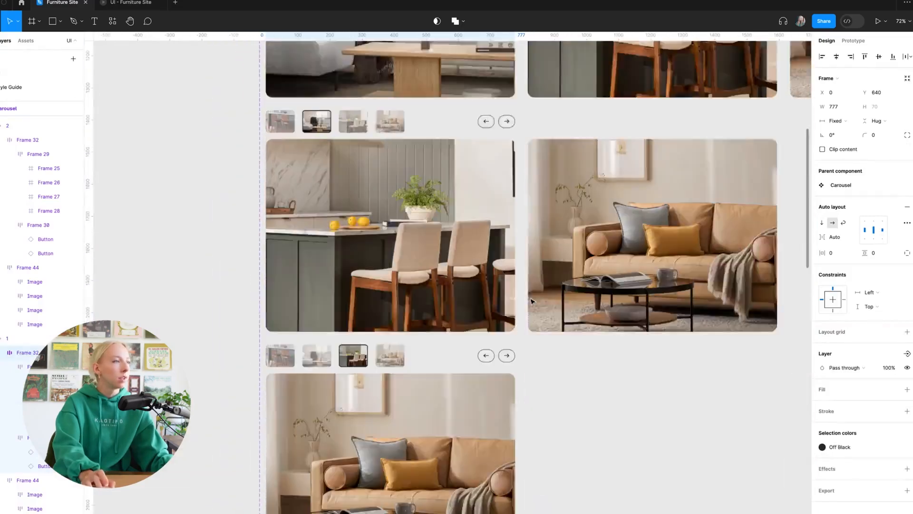
scroll(532, 301, "down", 3)
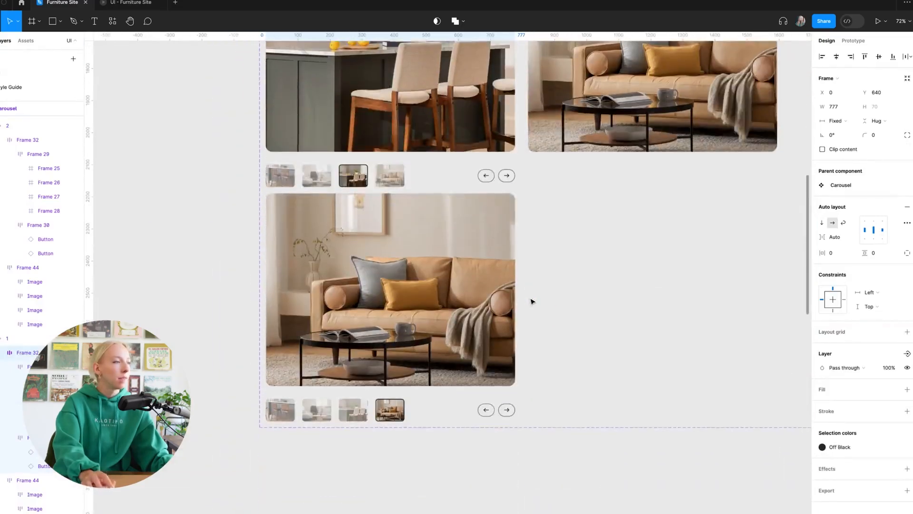
scroll(490, 410, "up", 5)
left_click(547, 399)
left_click(547, 399)
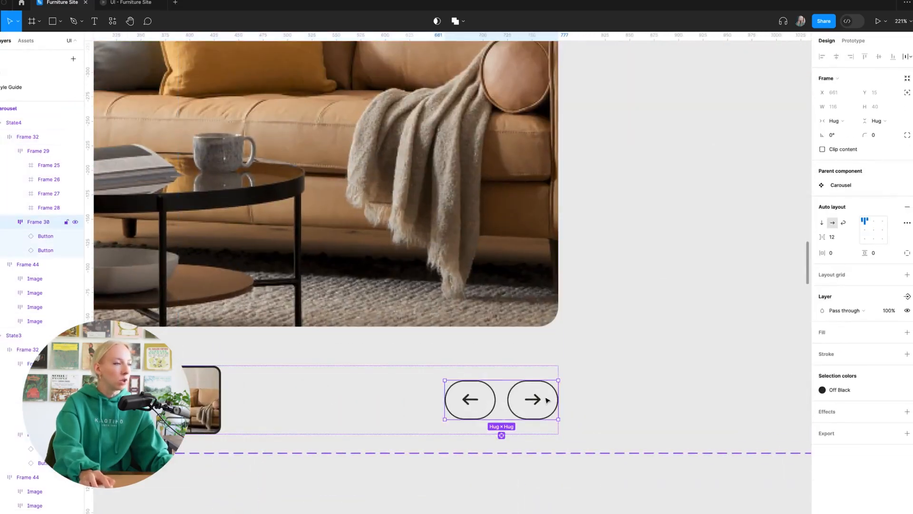
left_click(536, 399)
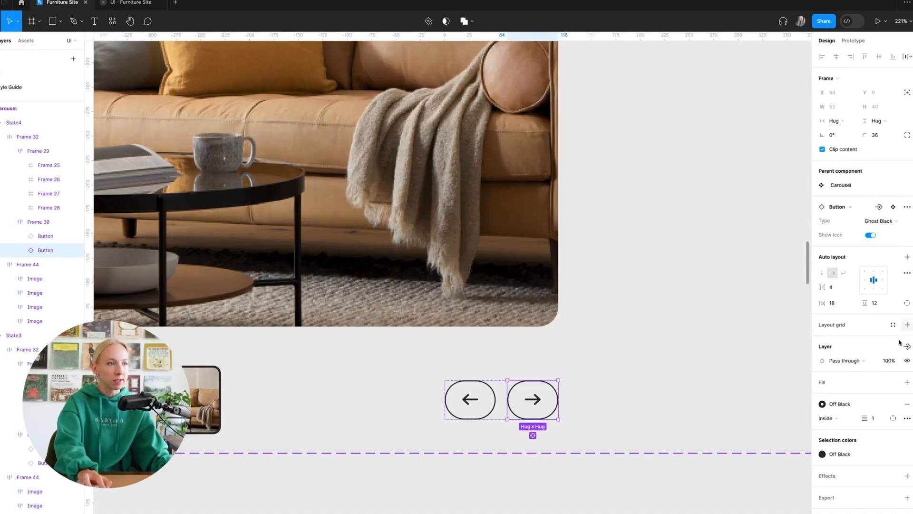
type("50")
key("Return")
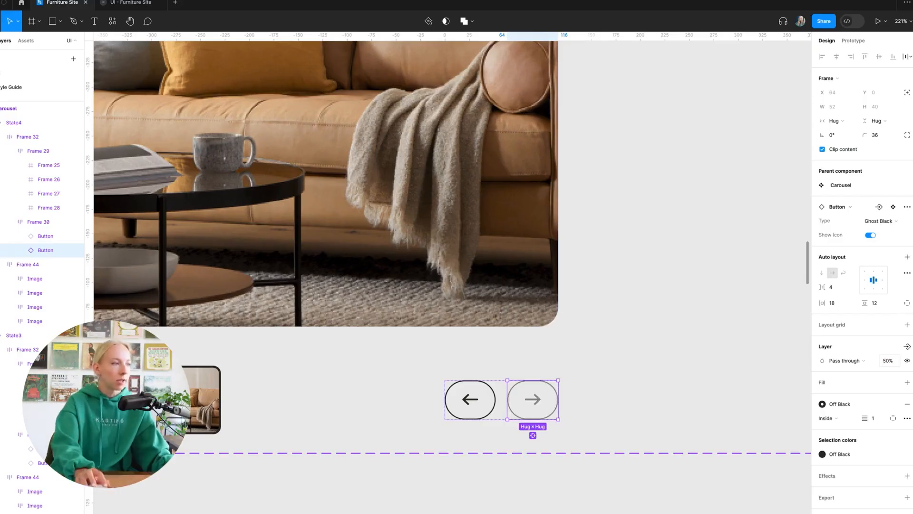
left_click(632, 503)
Turn on Clip content for the State 1 and State 2 variants of the Carousel.
scroll(631, 503, "down", 2)
scroll(520, 414, "down", 10)
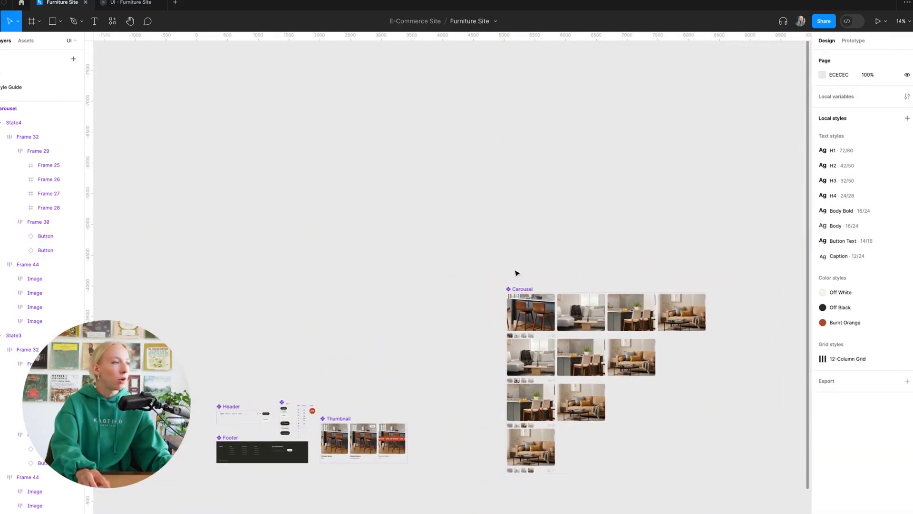
left_click(517, 282)
scroll(585, 199, "down", 2)
scroll(585, 190, "up", 4)
scroll(585, 191, "down", 2)
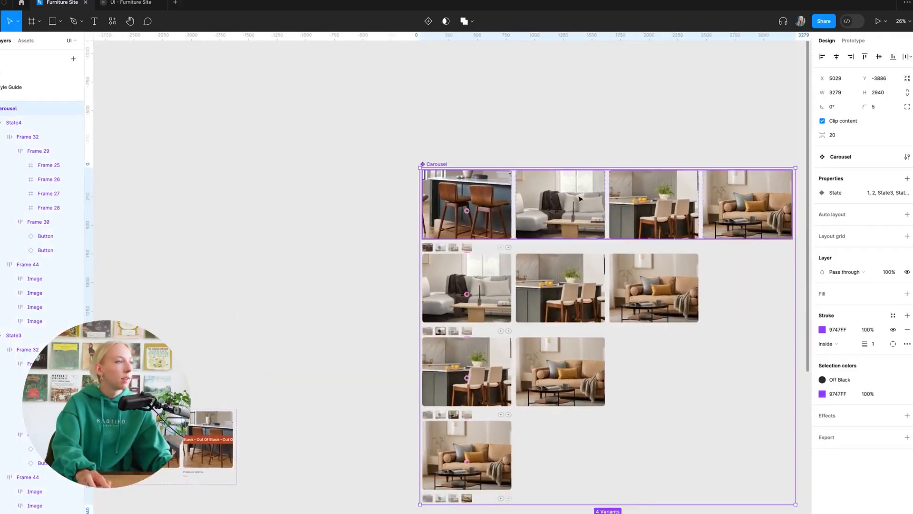
left_click(493, 213)
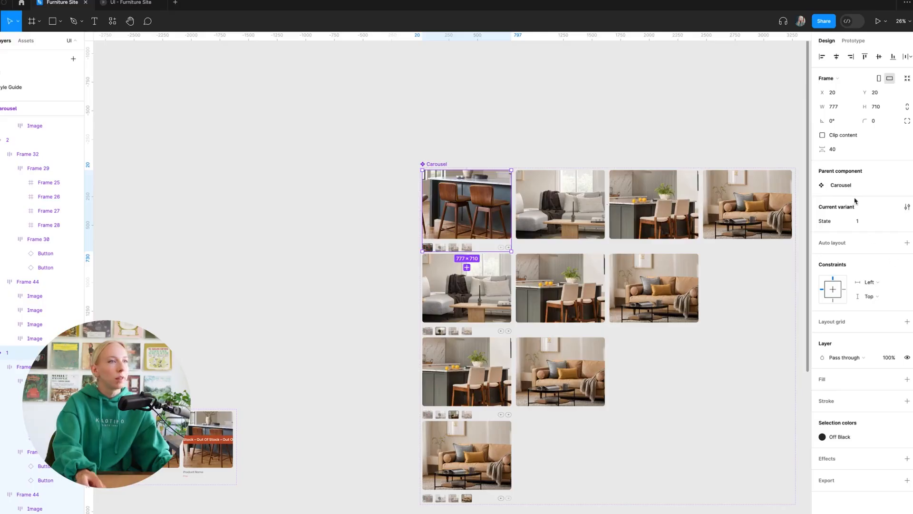
left_click(823, 136)
left_click(516, 264)
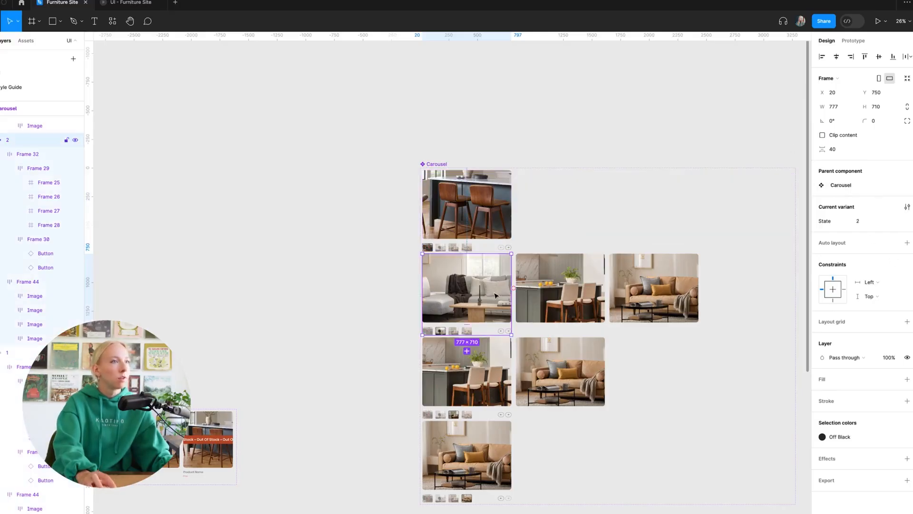
left_click(824, 135)
Turn on Clip content for the third and fourth Carousel variants as well.
left_click(540, 342)
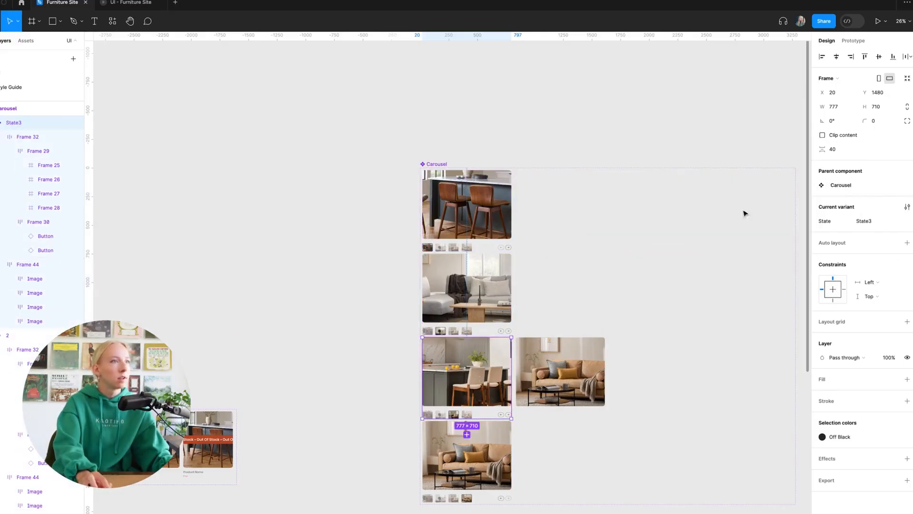
left_click(823, 136)
left_click(492, 426)
left_click(822, 135)
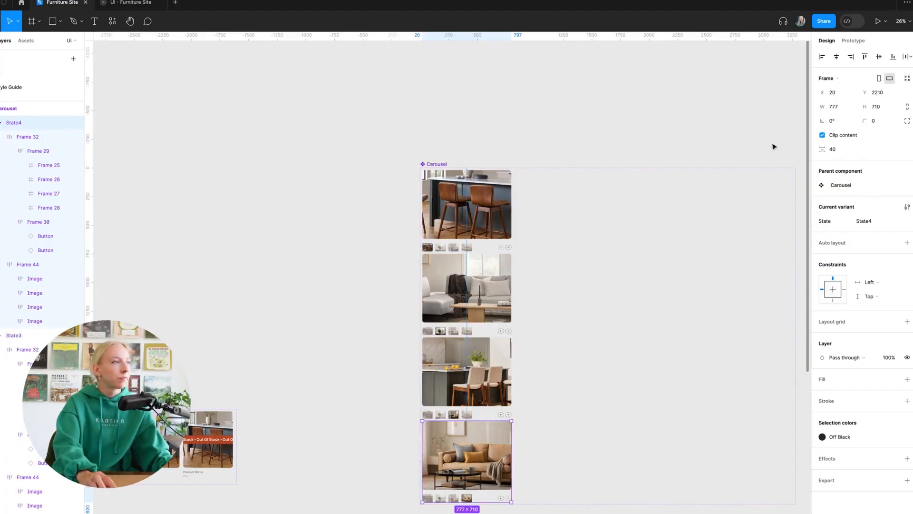
left_click(462, 148)
Narrow the Carousel component set so its frame fits closely around the single column of variants.
scroll(463, 147, "right", 3)
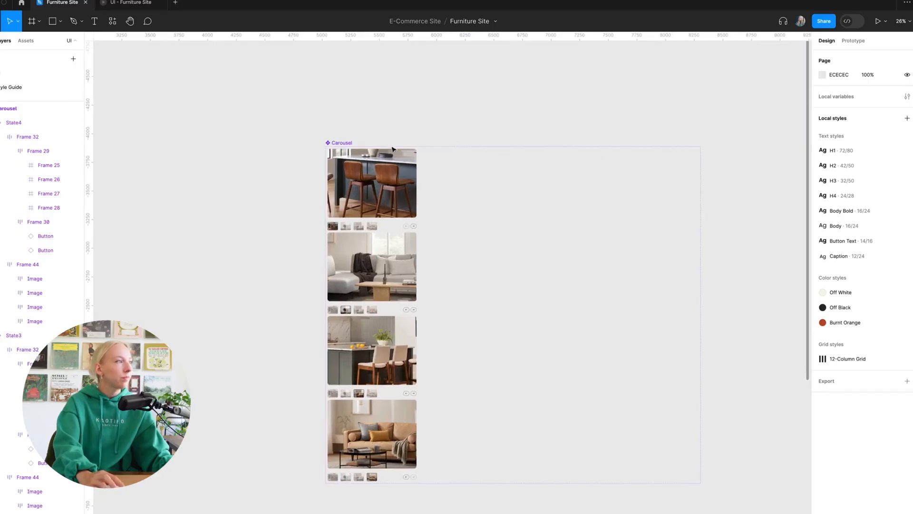
left_click(349, 145)
left_click_drag(701, 293, 420, 295)
left_click(547, 292)
Move the Carousel component set beside the Thumbnail component set, above the page frames.
scroll(549, 291, "down", 3)
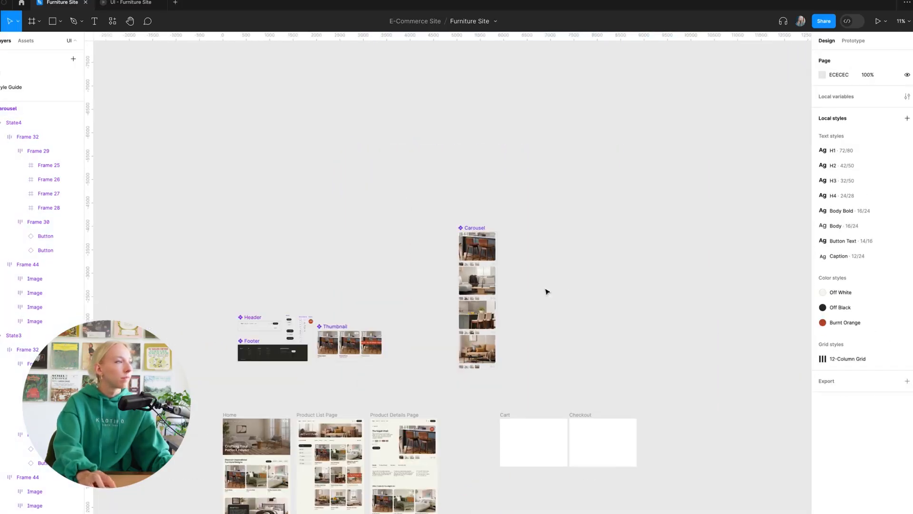
left_click_drag(467, 229, 401, 222)
left_click(577, 228)
Move the 100% Recycled badge out of the product image onto the empty canvas above the Product Details Page.
scroll(406, 489, "up", 2)
scroll(406, 489, "up", 5)
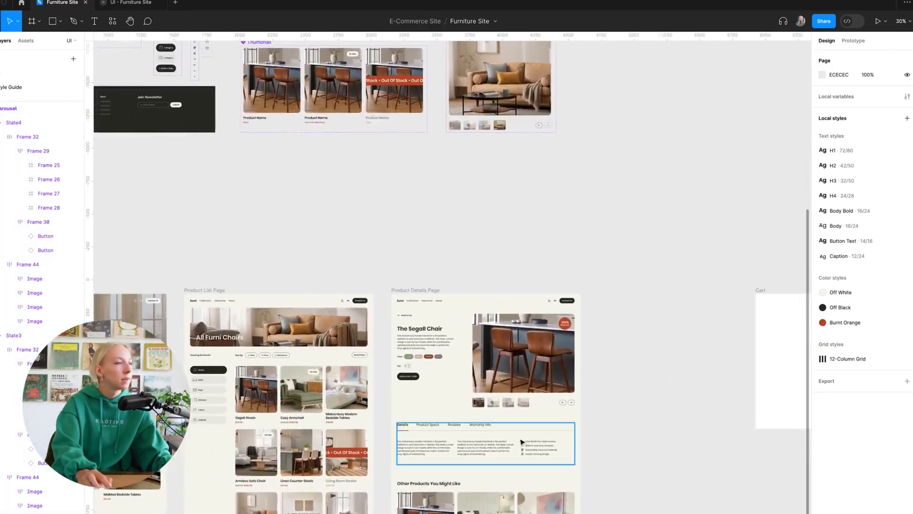
double_click(593, 308)
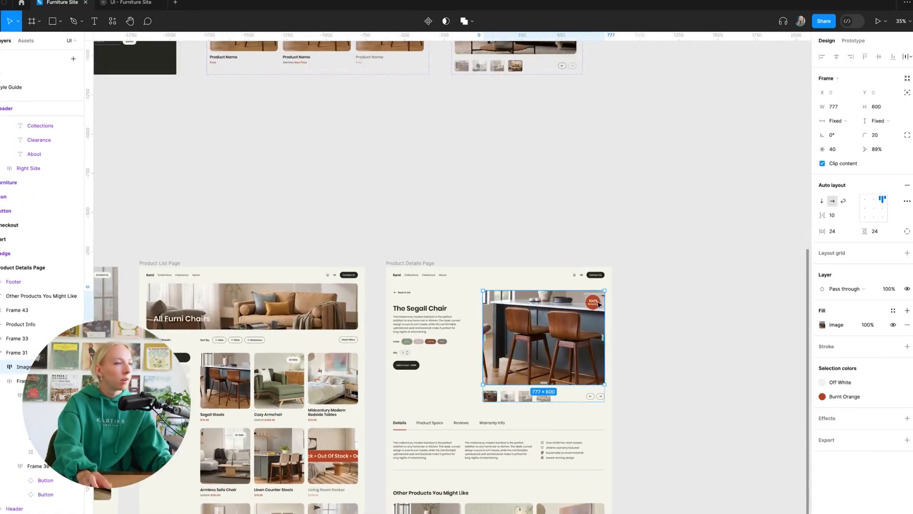
double_click(593, 307)
scroll(591, 312, "up", 5)
left_click_drag(606, 284, 531, 136)
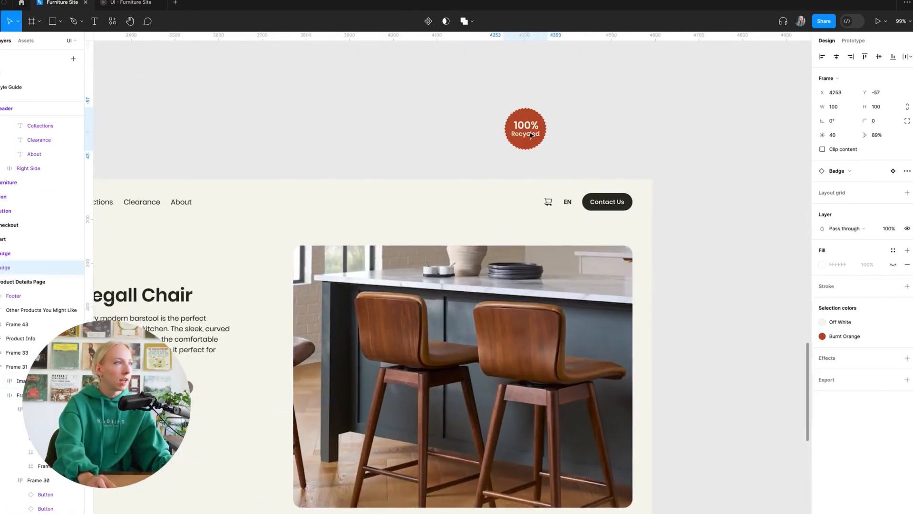
left_click(683, 325)
Delete the static product image with its thumbnails and arrow buttons from the Product Details Page.
scroll(683, 326, "down", 5)
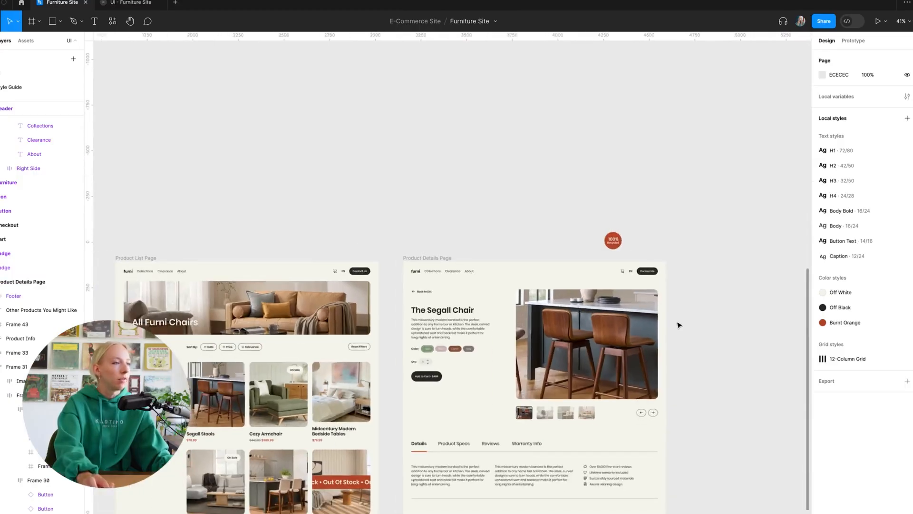
left_click(601, 337)
key("Delete")
Copy the Carousel's State 1 variant into the Product Details Page and place it beside The Segall Chair text.
scroll(599, 338, "down", 5)
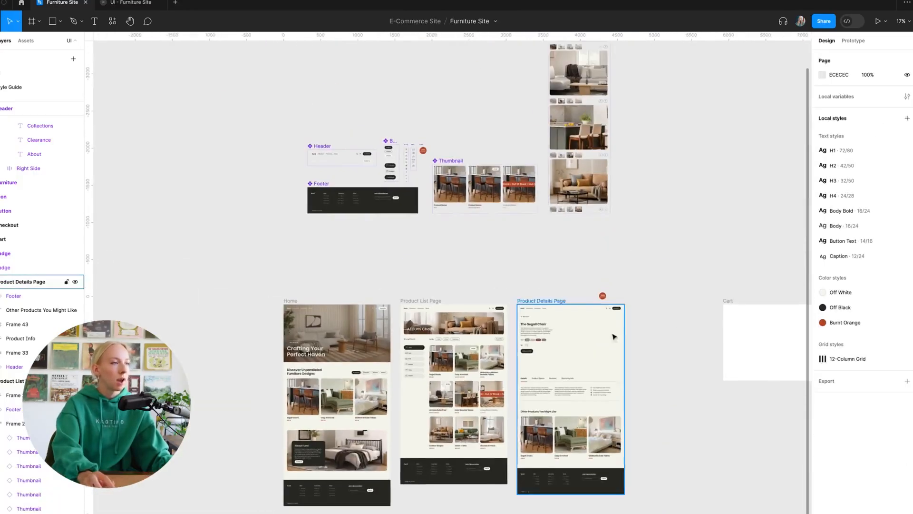
left_click(498, 76)
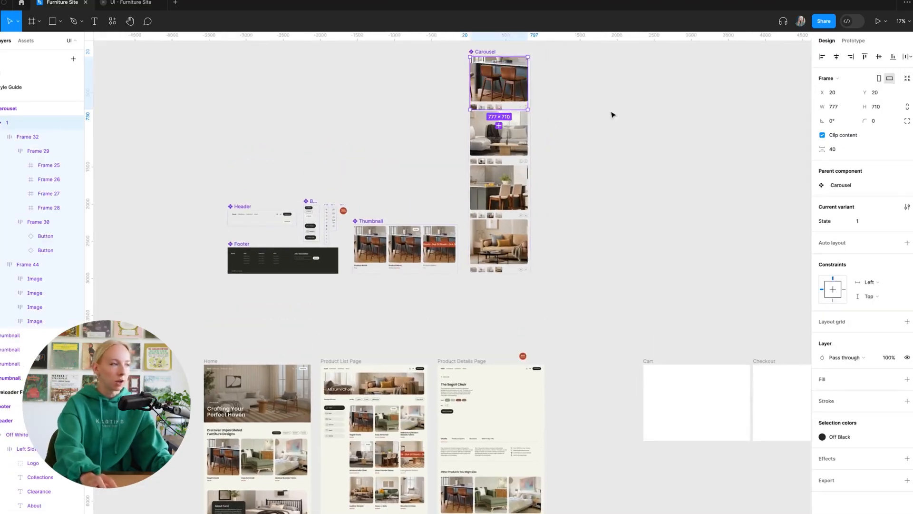
scroll(497, 452, "up", 5)
left_click(347, 180)
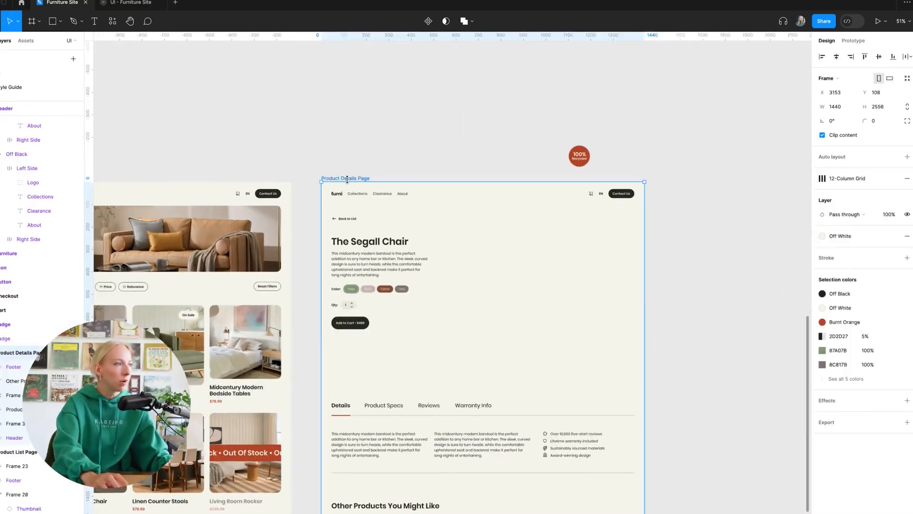
key("super+v")
scroll(420, 243, "up", 3)
left_click_drag(406, 245, 570, 281)
Place the 100% Recycled badge over the upper-right corner of the carousel image on the Product Details Page.
scroll(652, 284, "up", 3)
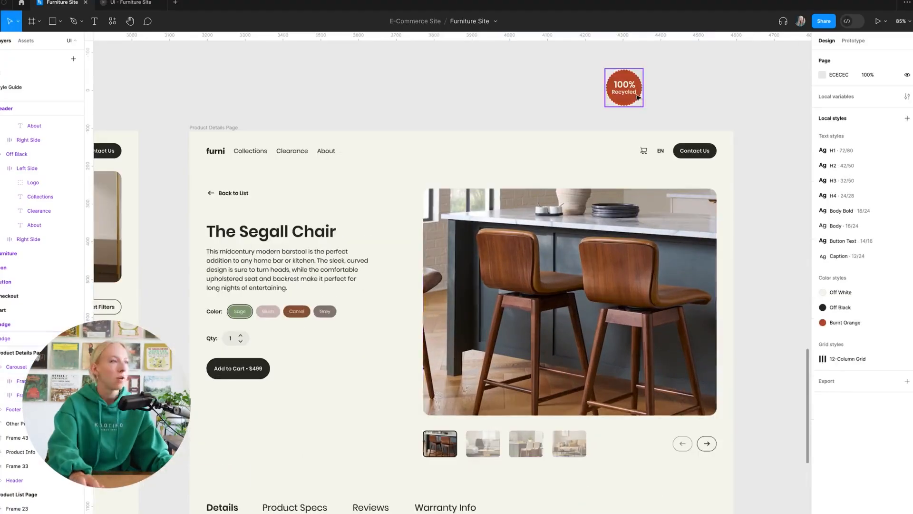
left_click(669, 85)
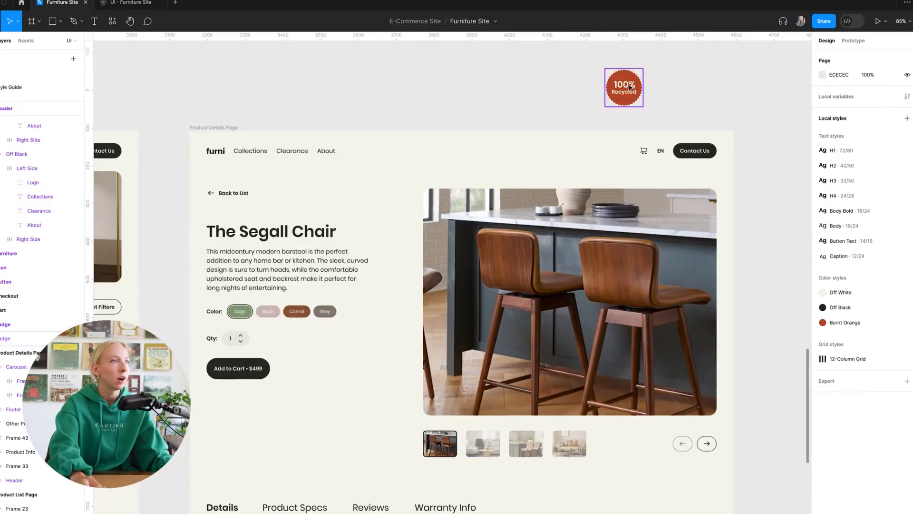
left_click_drag(630, 88, 696, 217)
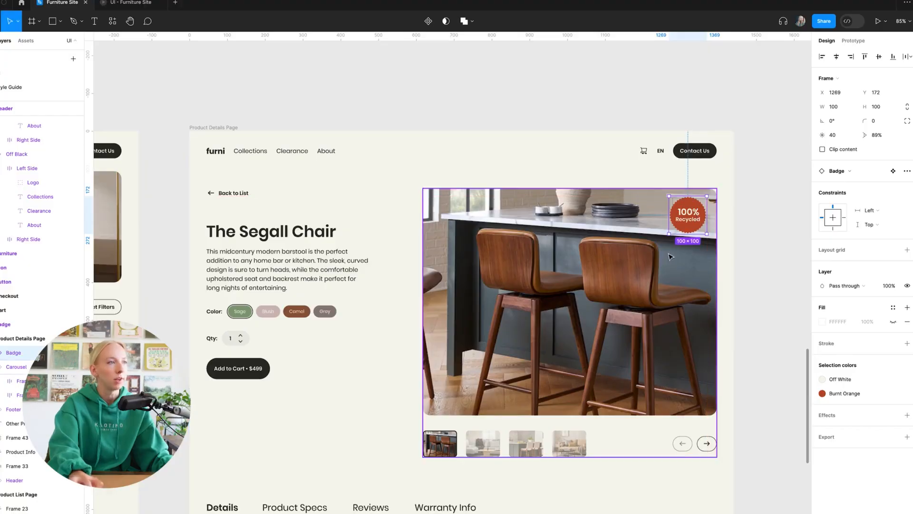
left_click_drag(647, 258, 544, 211)
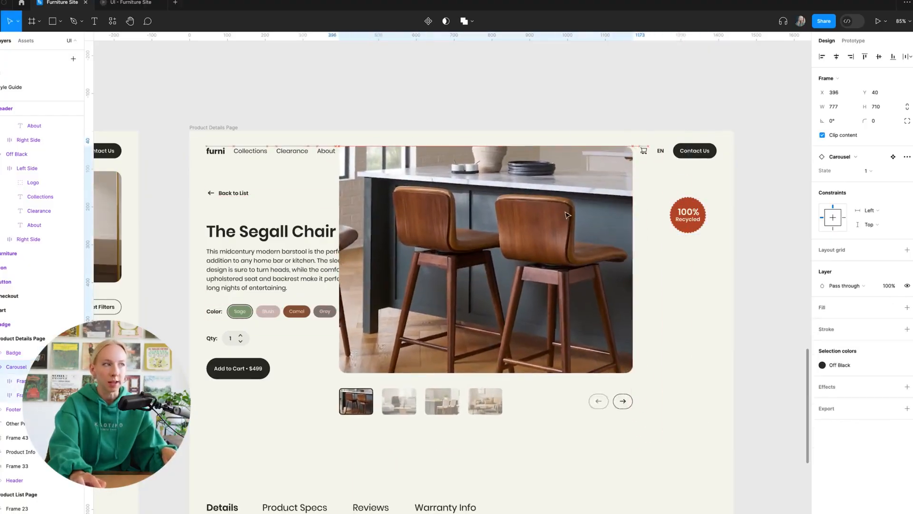
key("super+z")
left_click(742, 236)
Align the 100% Recycled badge flush with the upper-right corner of the carousel image.
scroll(740, 238, "up", 5)
left_click_drag(641, 198, 662, 180)
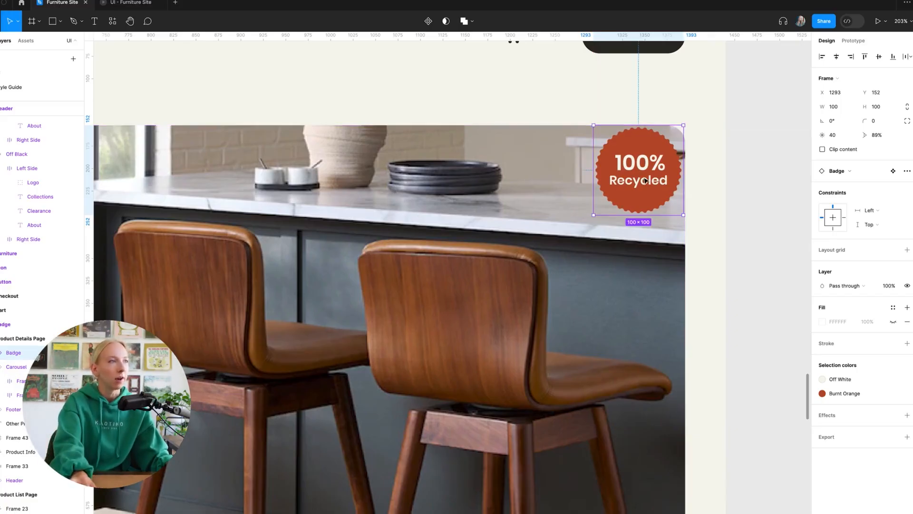
left_click_drag(648, 180, 649, 180)
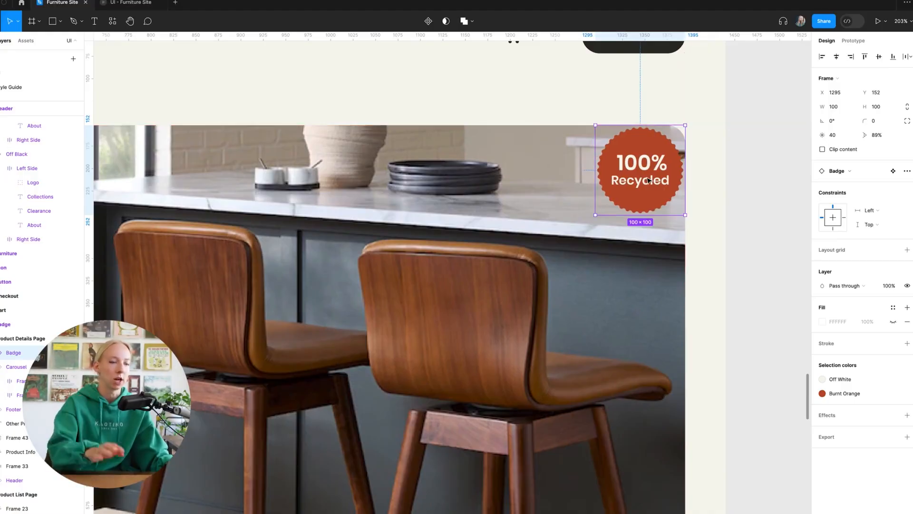
Offset the 100% Recycled badge 24 px down and 24 px left from the image corner, to X 1271, Y 176.
key("shift+Down")
key("shift+Down")
key("shift+Left")
key("shift+Left")
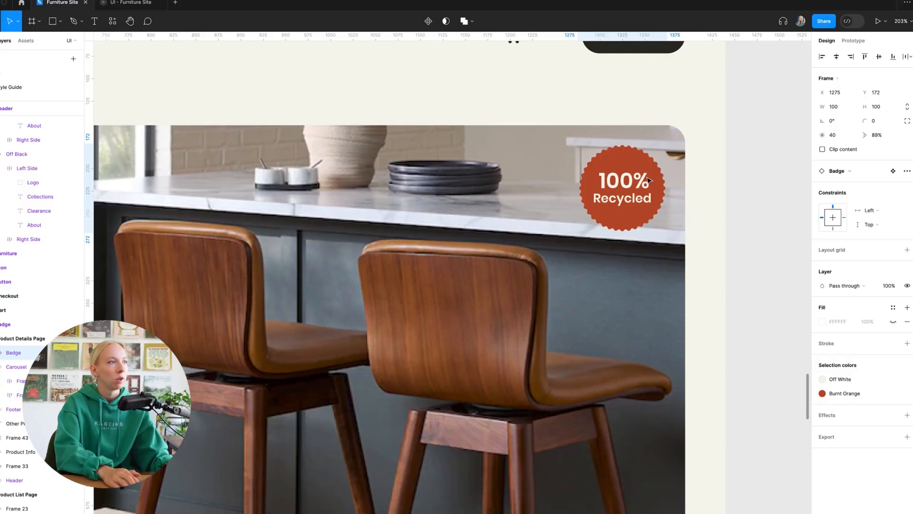
key("Down")
key("Down")
key("Down")
key("Down")
key("Down")
key("Up")
key("Left")
key("Left")
key("Left")
key("Left")
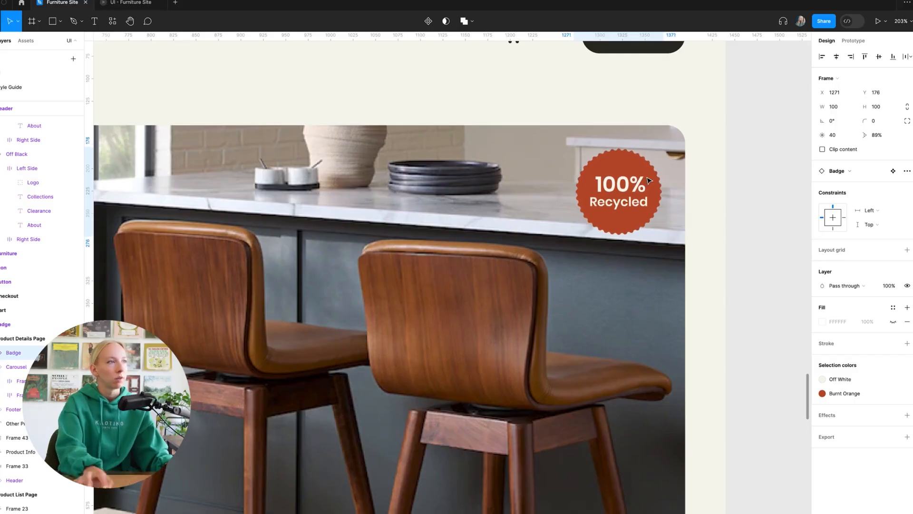
key("alt")
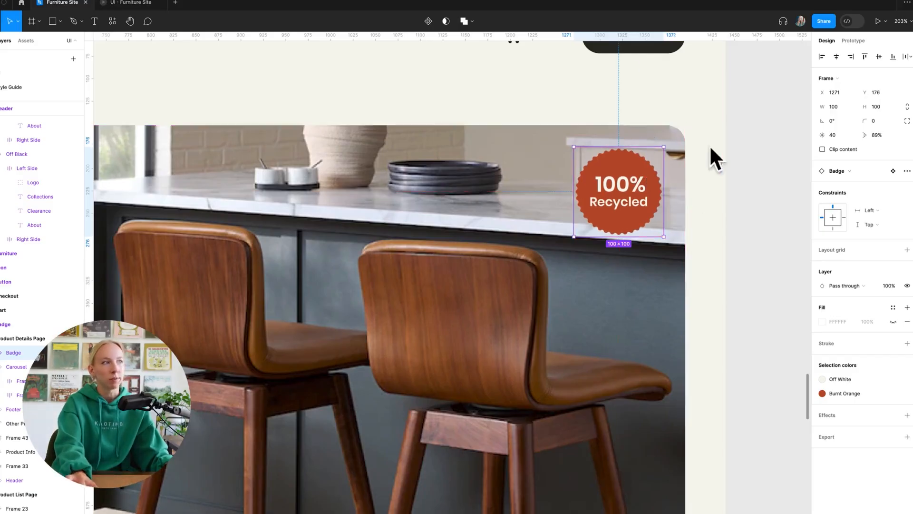
scroll(535, 175, "down", 5)
left_click(664, 183)
Bring the whole Product Details Page into view and switch from design to prototype editing.
scroll(662, 169, "left", 3)
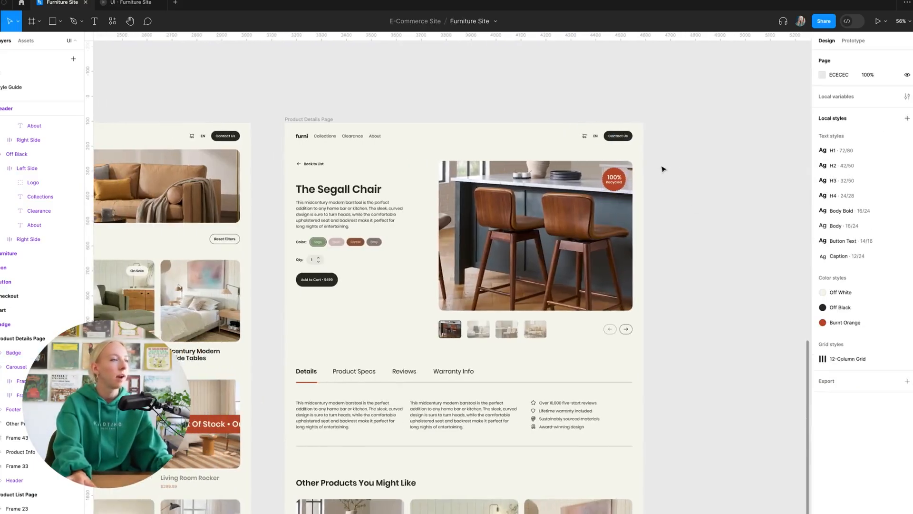
scroll(517, 249, "up", 3)
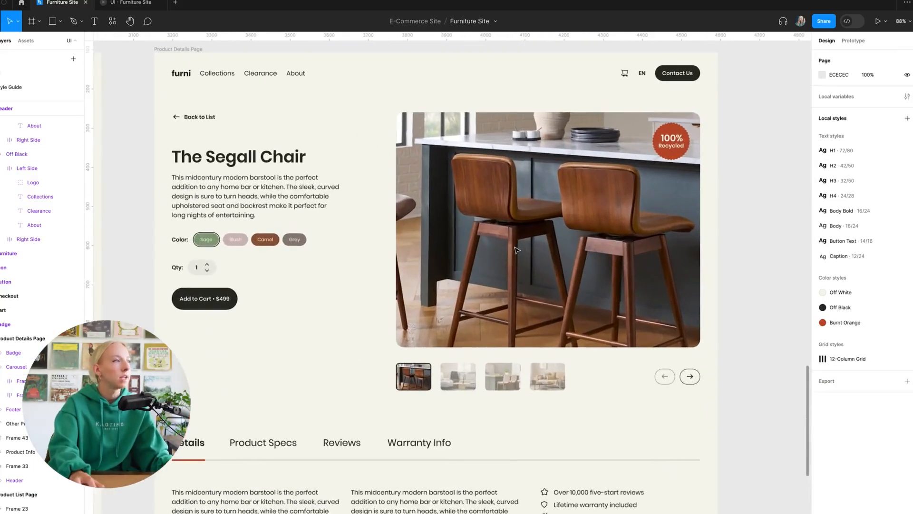
scroll(452, 181, "up", 1)
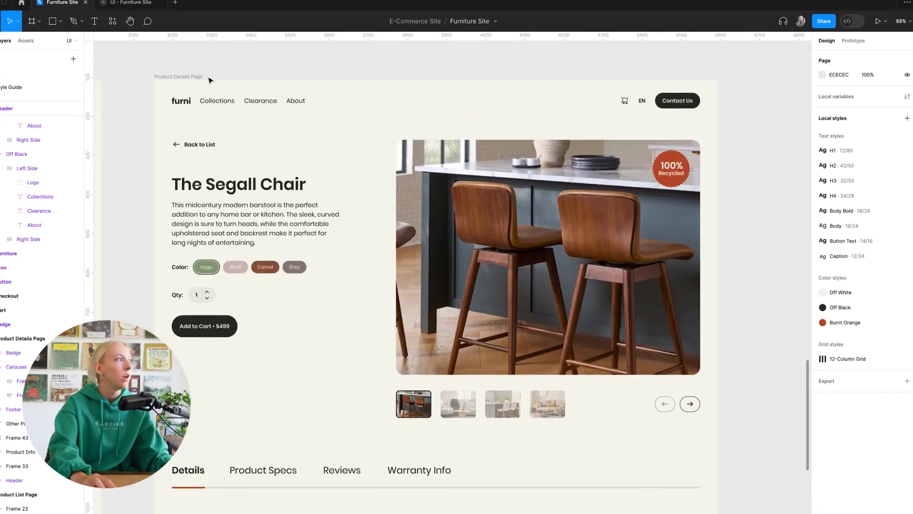
left_click(853, 41)
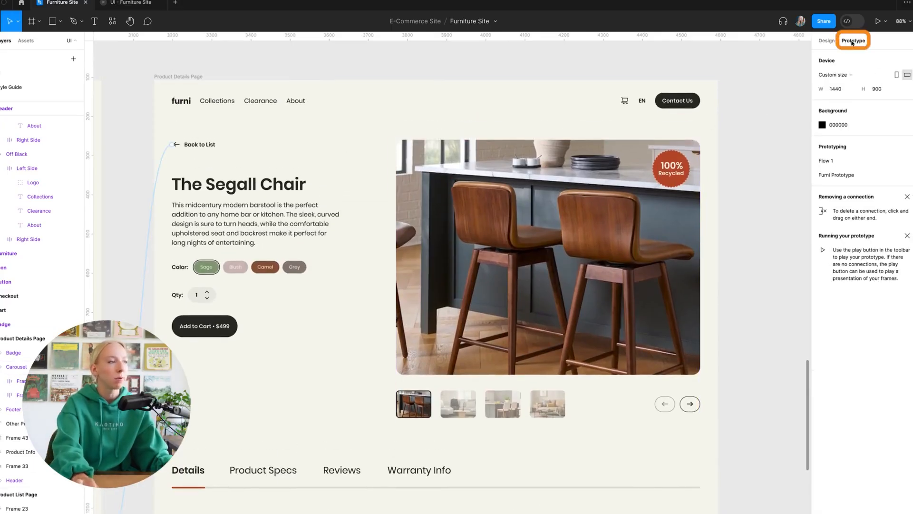
scroll(442, 452, "up", 3)
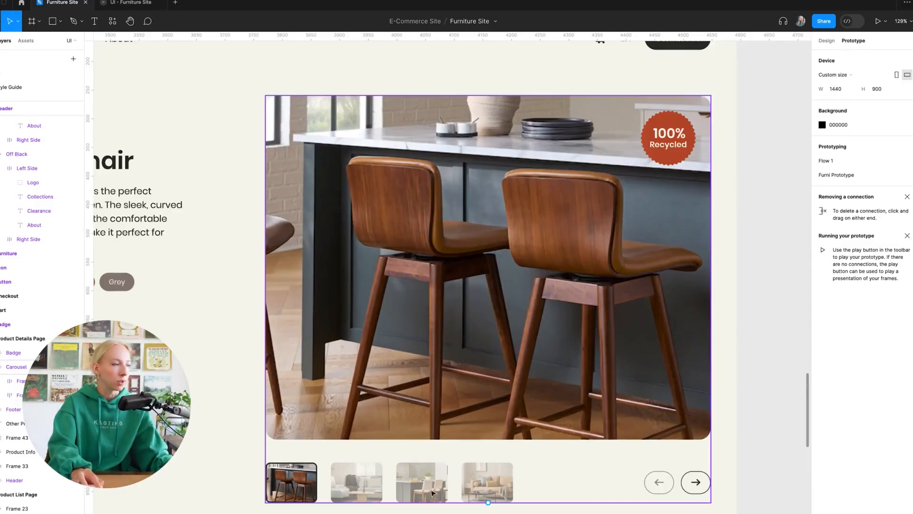
double_click(367, 487)
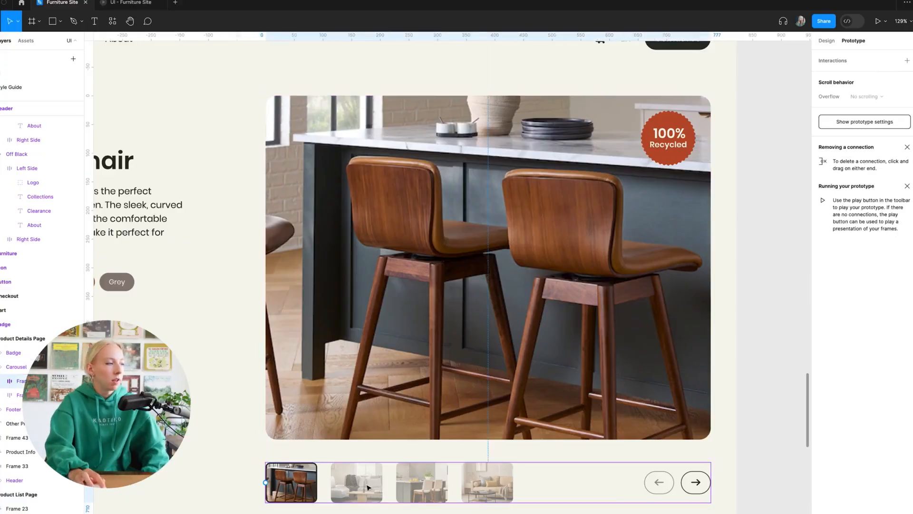
double_click(369, 481)
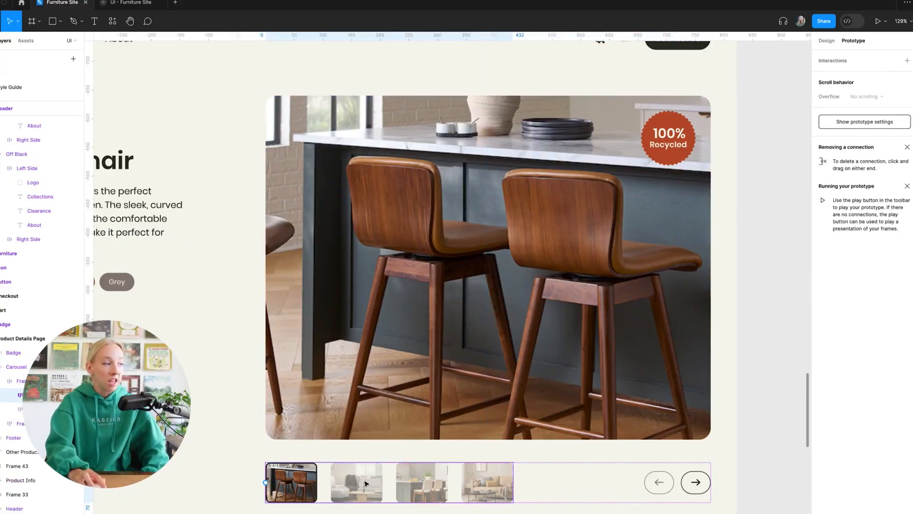
left_click(366, 484)
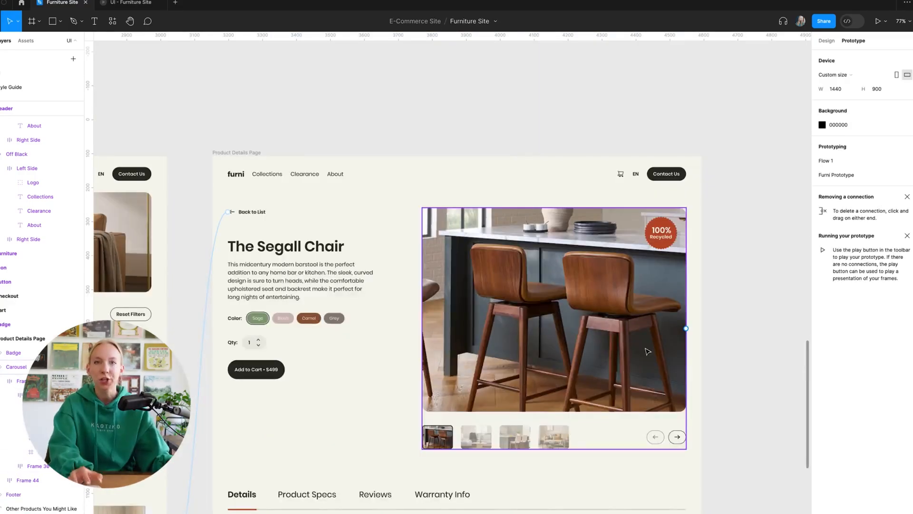
Examine the main Carousel component's four variants and compare them with the carousel on the Product Details Page.
scroll(511, 355, "up", 20)
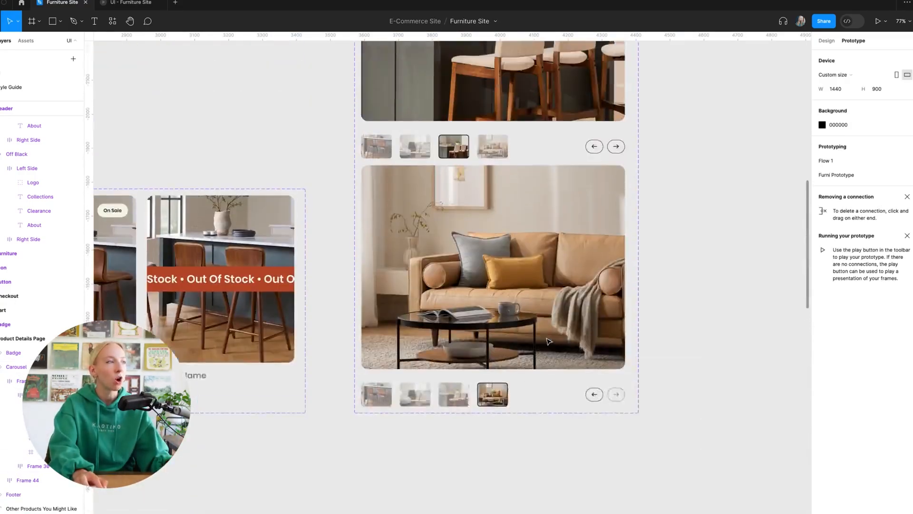
scroll(549, 341, "down", 6)
scroll(597, 346, "up", 2)
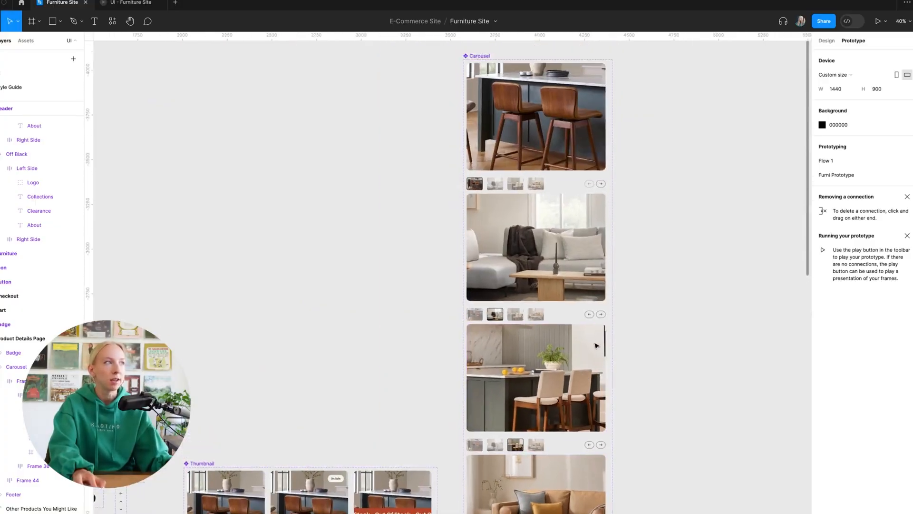
scroll(597, 346, "down", 1)
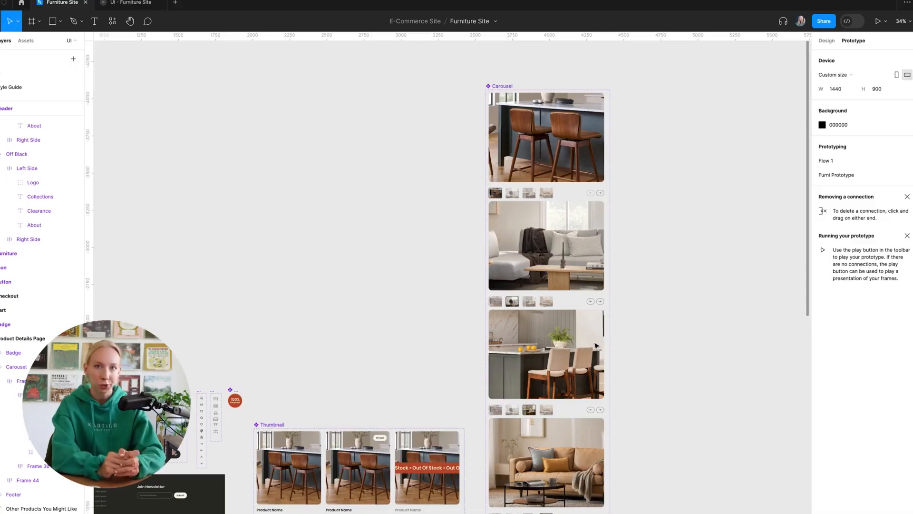
scroll(628, 157, "up", 2)
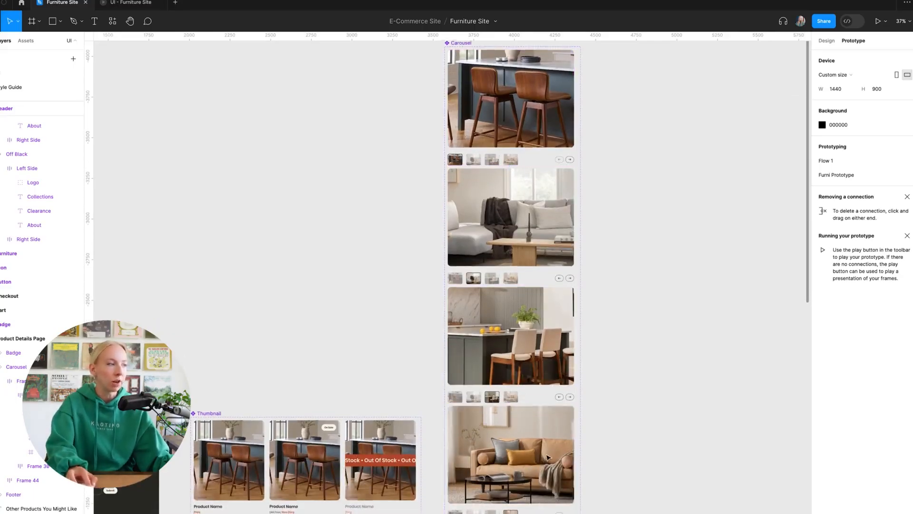
scroll(544, 459, "down", 10)
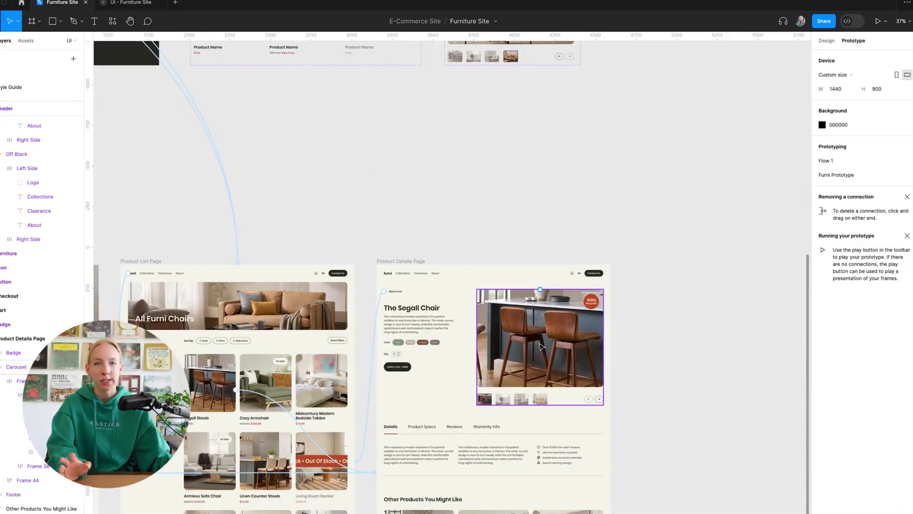
scroll(541, 346, "up", 10)
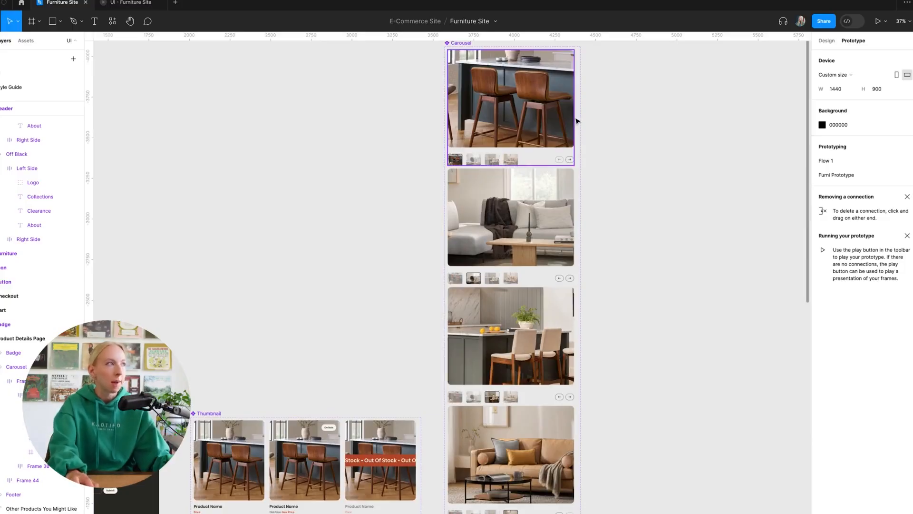
scroll(542, 235, "up", 5)
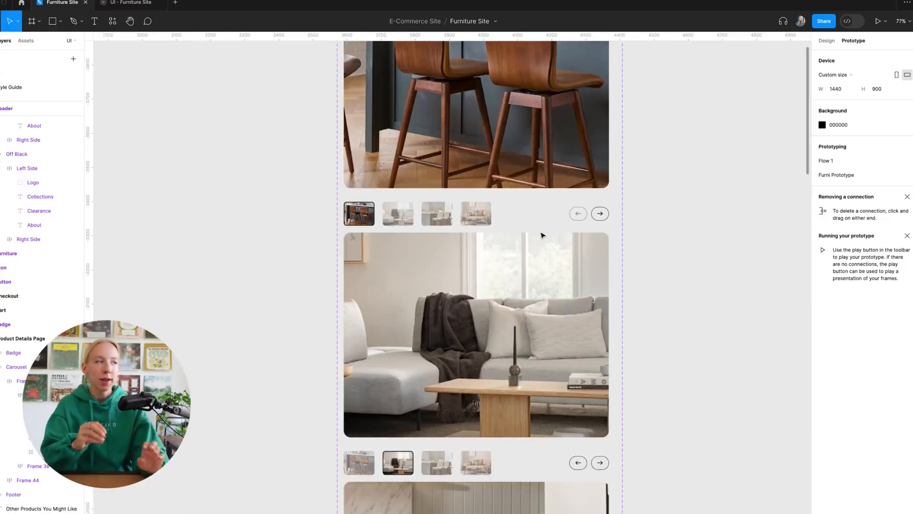
scroll(513, 352, "down", 4)
scroll(447, 242, "up", 1)
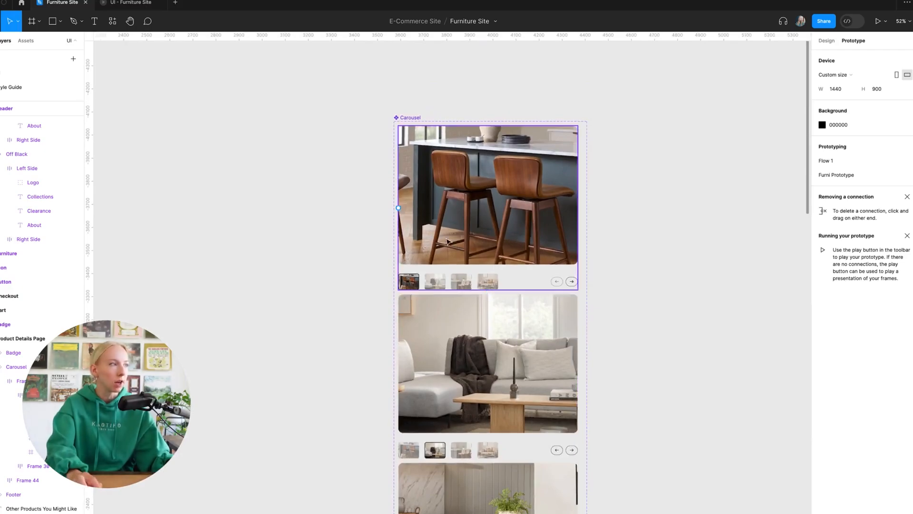
Connect the second thumbnail in the Carousel's State 1 variant to the State 2 variant with an on-click Change to interaction.
scroll(447, 242, "up", 6)
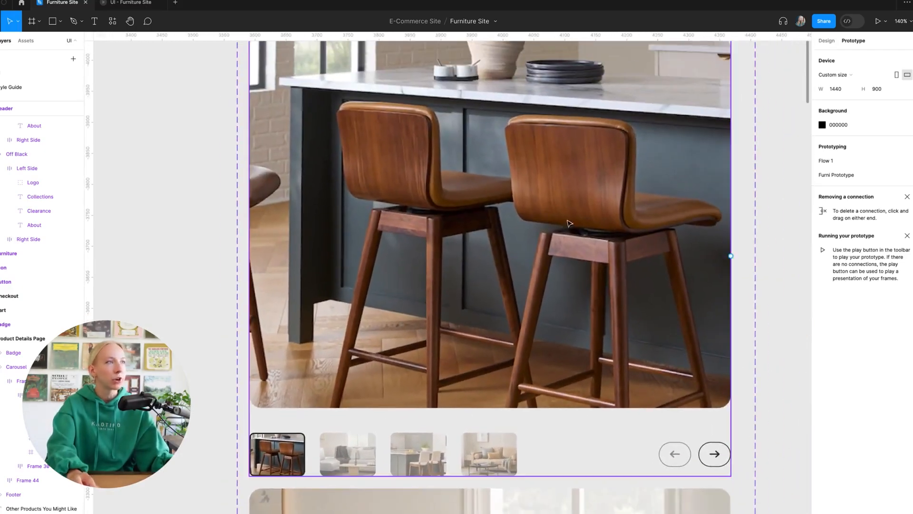
scroll(569, 224, "up", 2)
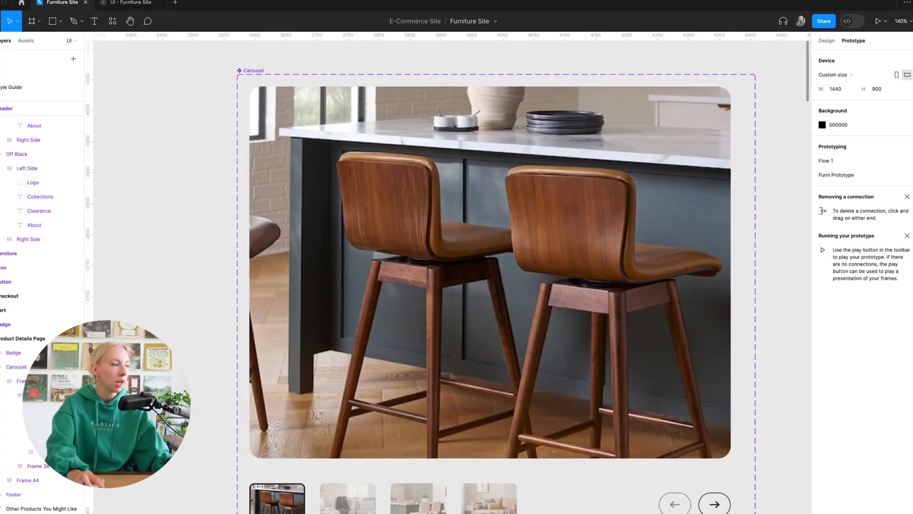
left_click(360, 507)
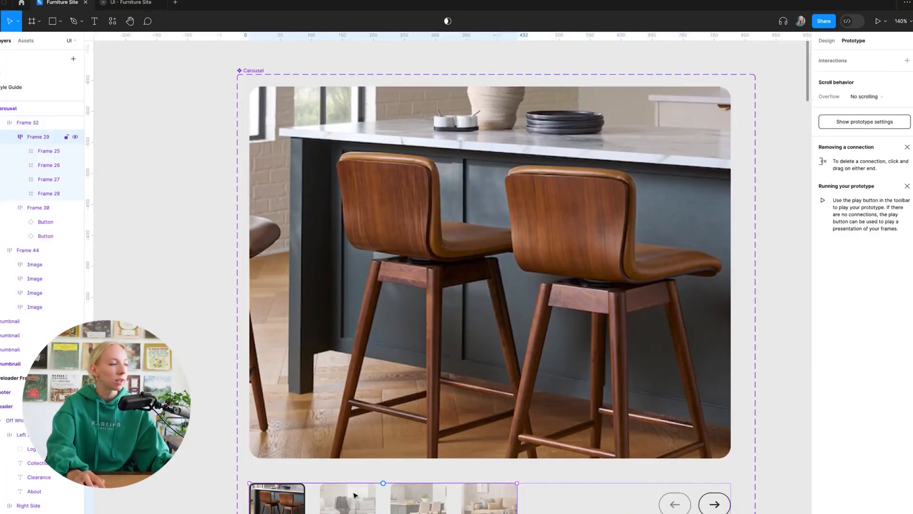
left_click(354, 495)
scroll(355, 495, "down", 5)
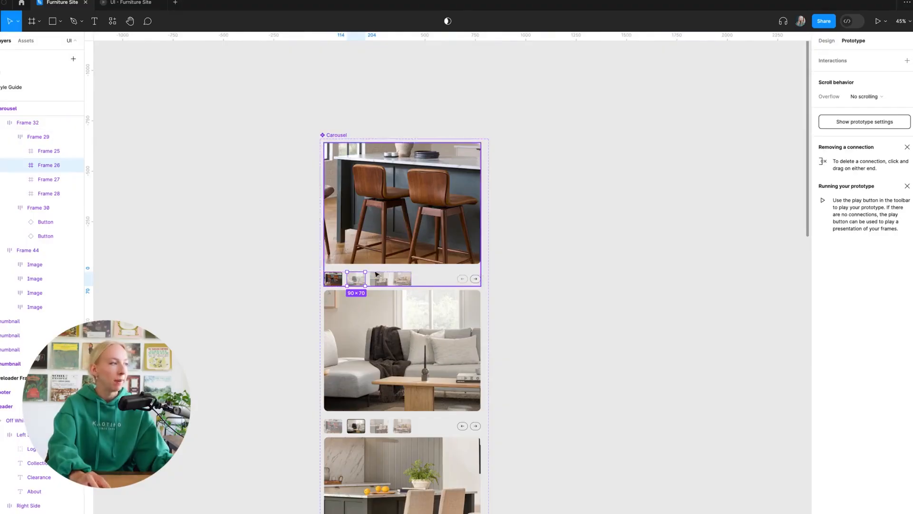
left_click_drag(356, 286, 400, 360)
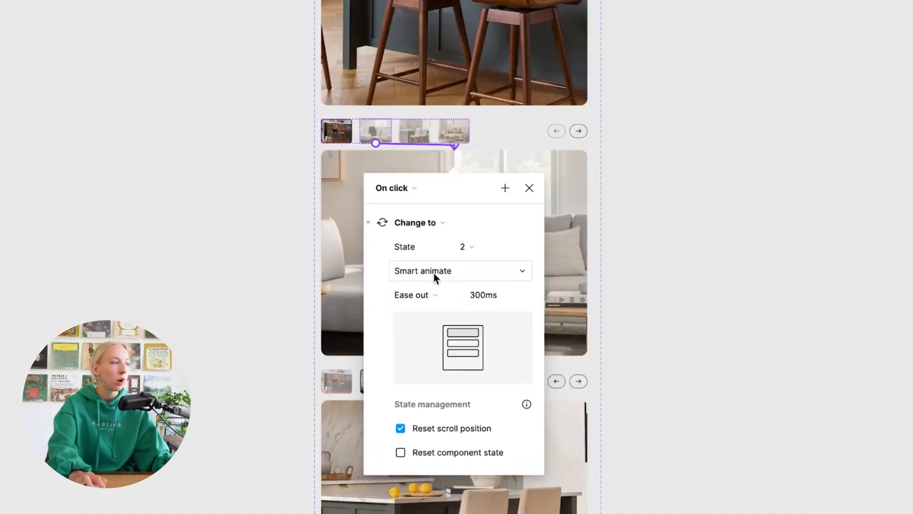
Try the Instant transition on the second thumbnail's interaction, restore Smart animate, and close the interaction details.
left_click(381, 361)
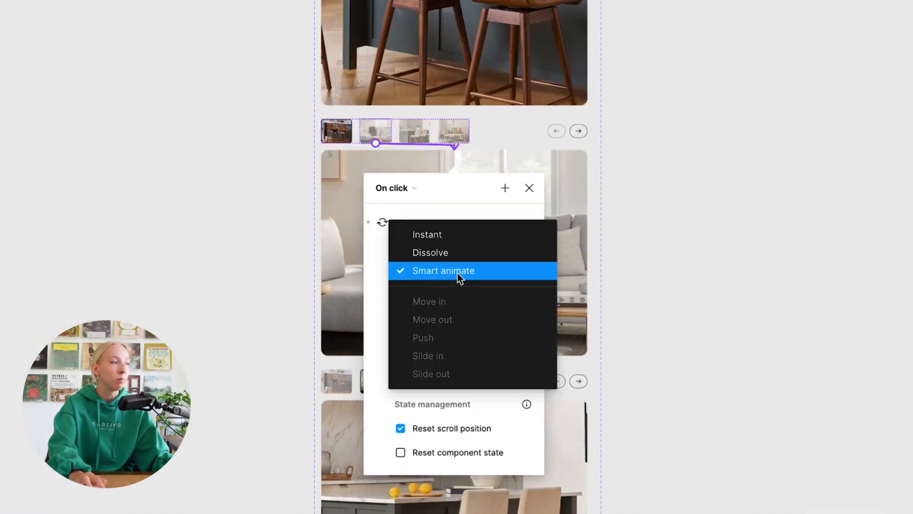
left_click(447, 234)
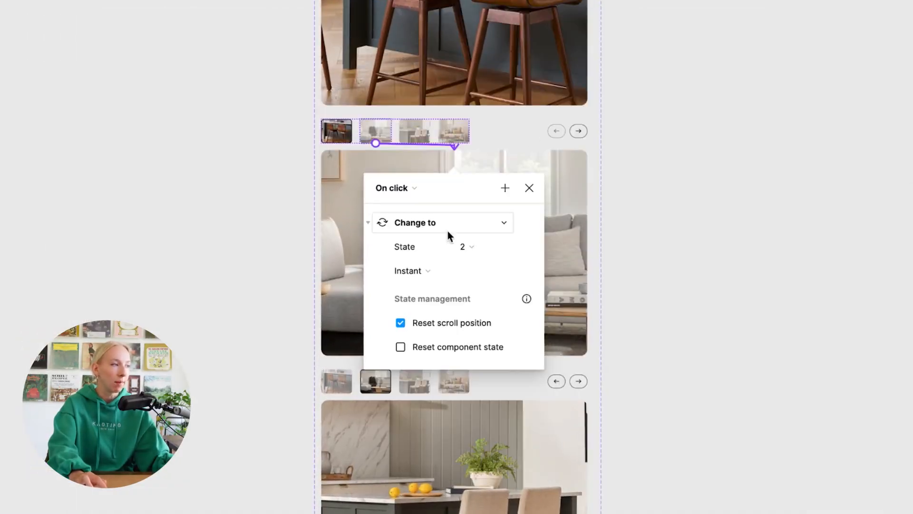
left_click(427, 266)
left_click(434, 306)
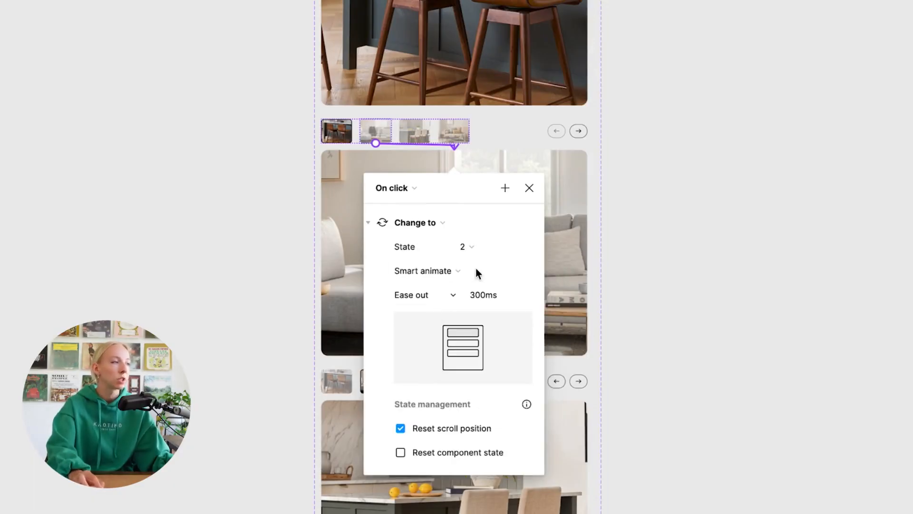
left_click(530, 188)
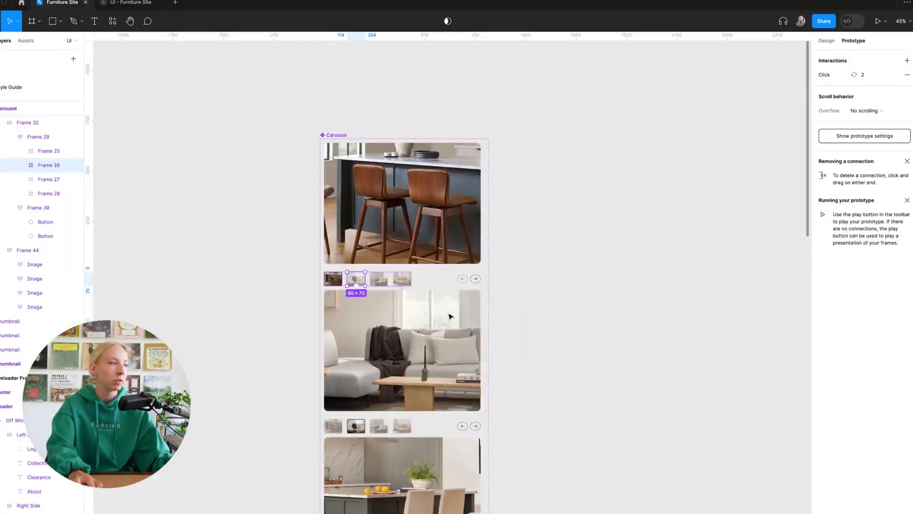
Connect the third thumbnail in the Carousel's State 1 variant to the State 3 variant.
scroll(450, 317, "left", 3)
scroll(445, 290, "up", 5)
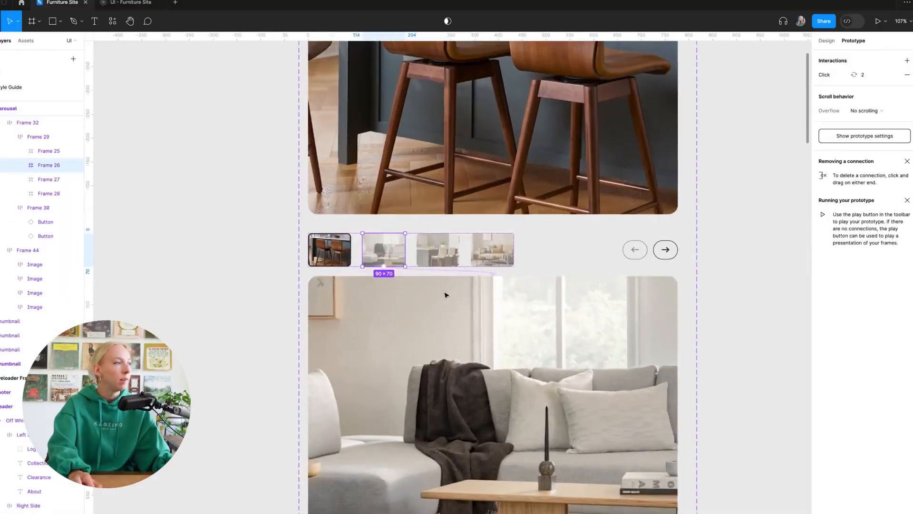
left_click(433, 248)
scroll(436, 252, "down", 5)
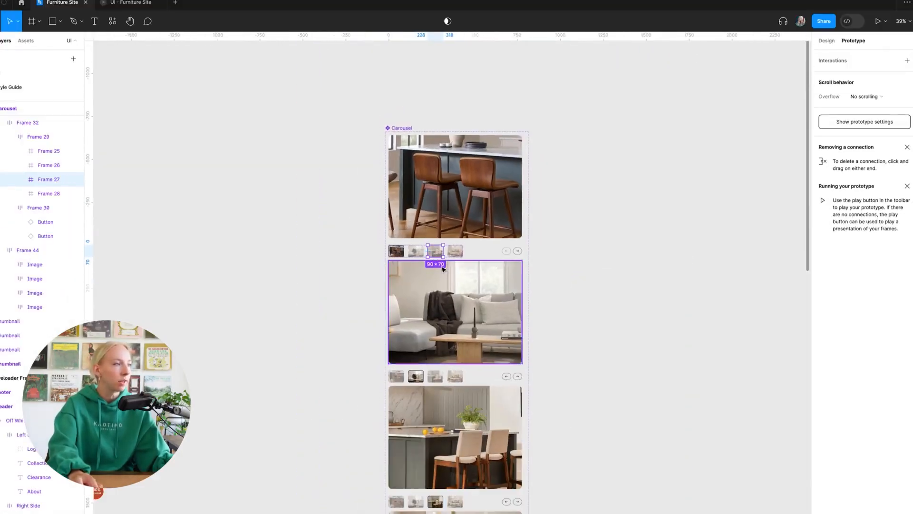
scroll(442, 269, "up", 3)
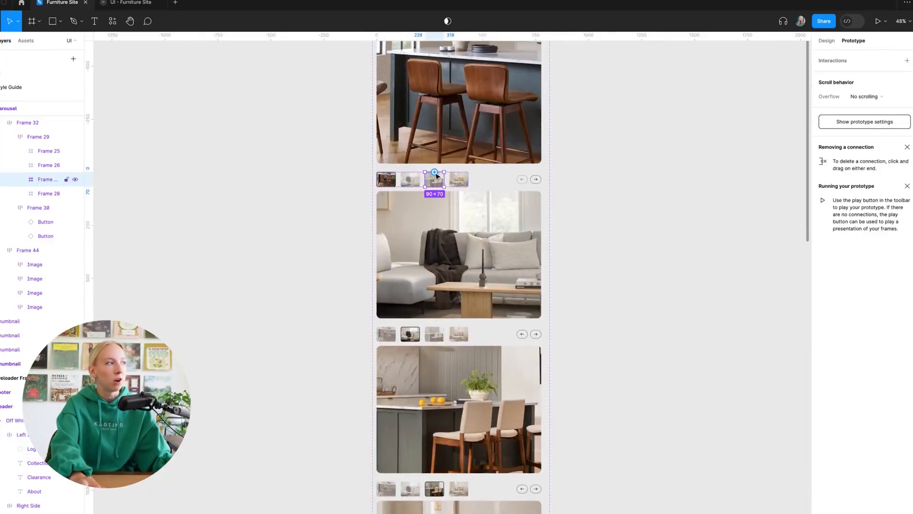
left_click_drag(435, 172, 472, 378)
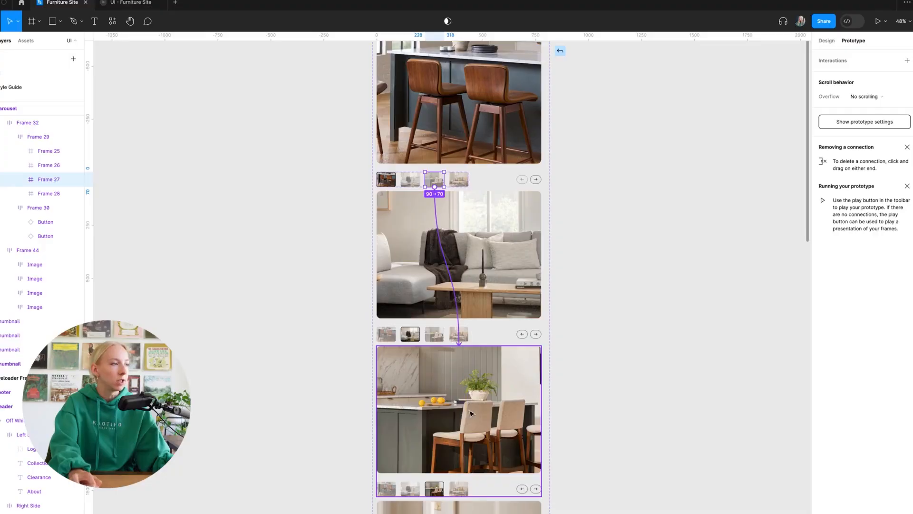
Connect the fourth thumbnail in the Carousel's State 1 variant to the State 4 variant.
left_click_drag(471, 414, 470, 411)
left_click(503, 369)
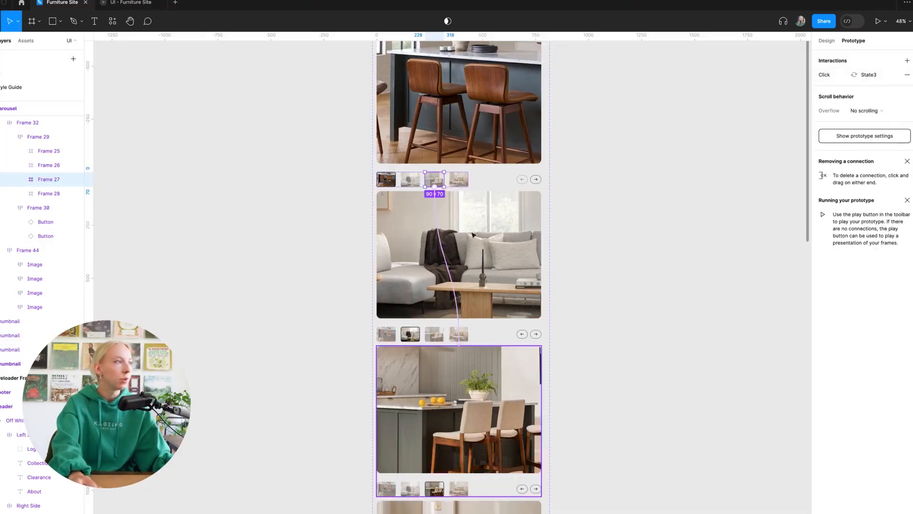
left_click(459, 179)
left_click_drag(459, 186, 459, 503)
scroll(505, 387, "down", 3)
left_click(588, 235)
Select the Product Details Page frame and close the old prototype preview.
scroll(588, 235, "down", 5)
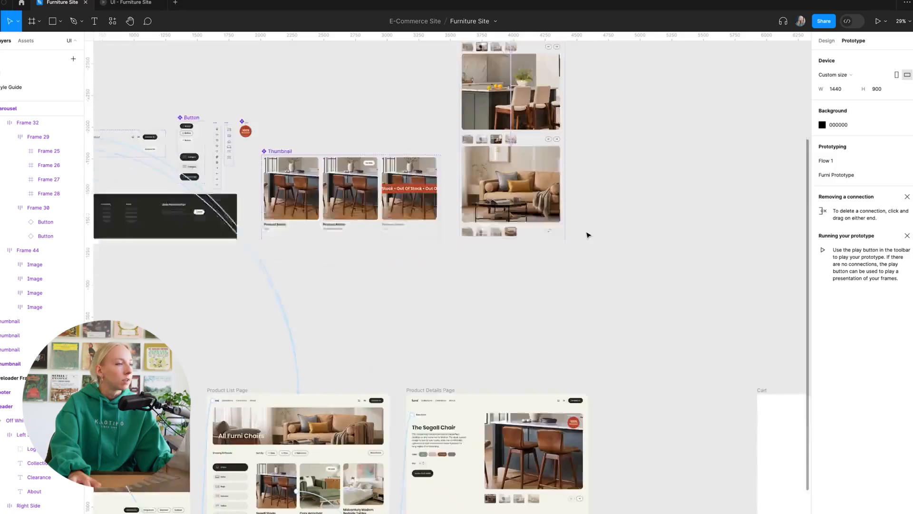
scroll(588, 235, "down", 4)
scroll(565, 311, "up", 5)
scroll(611, 295, "left", 3)
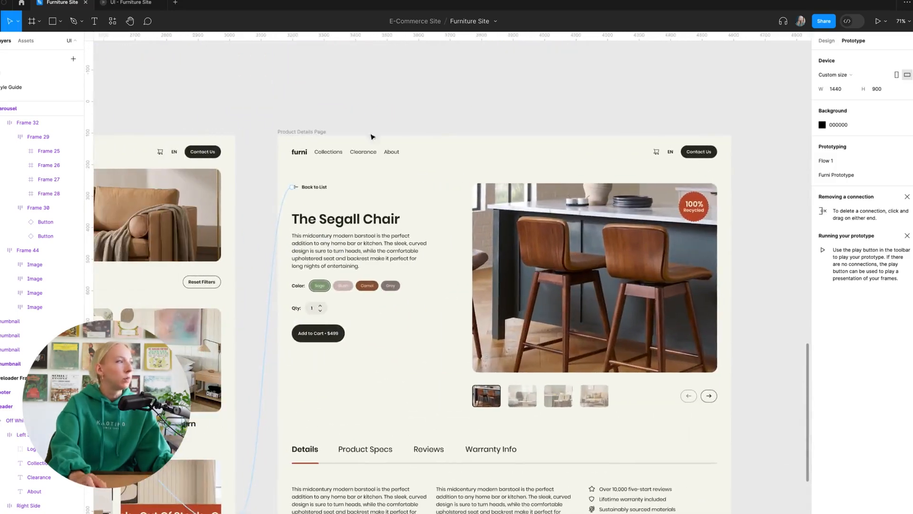
left_click(372, 137)
scroll(395, 128, "right", 2)
scroll(395, 129, "down", 1)
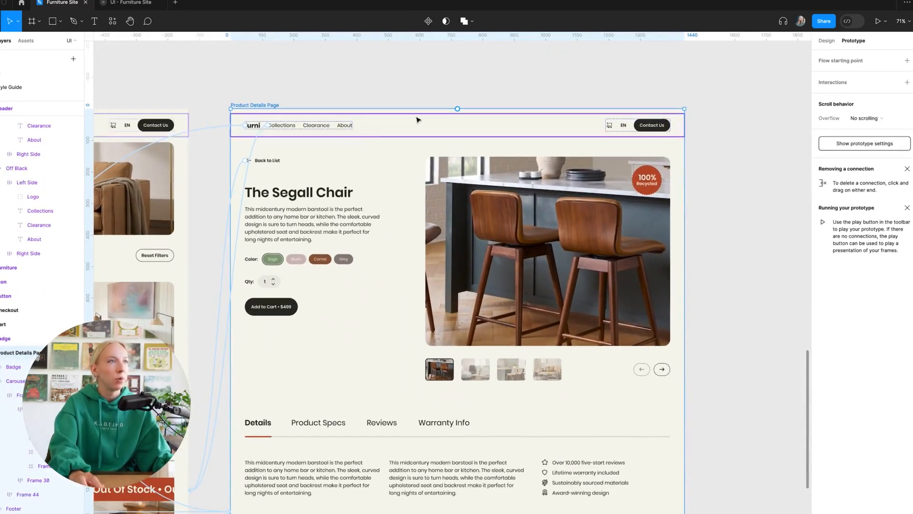
mouse_move(125, 5)
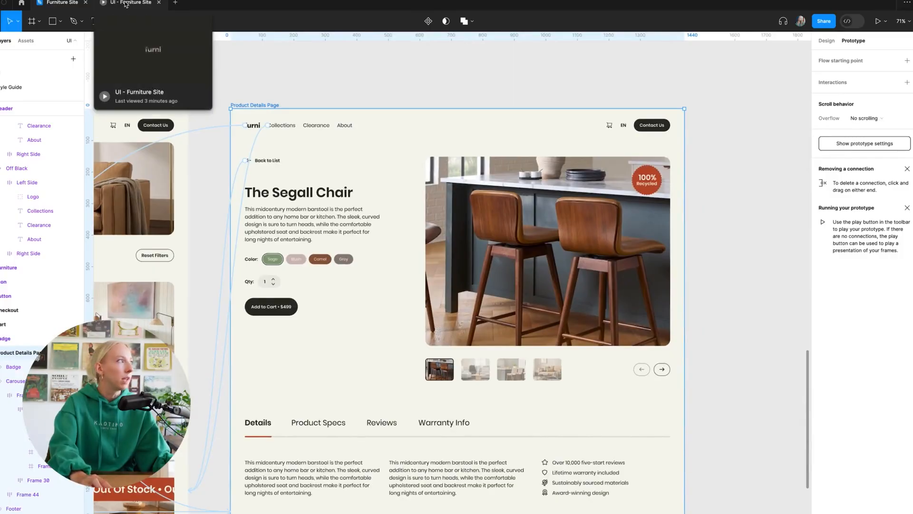
left_click(160, 3)
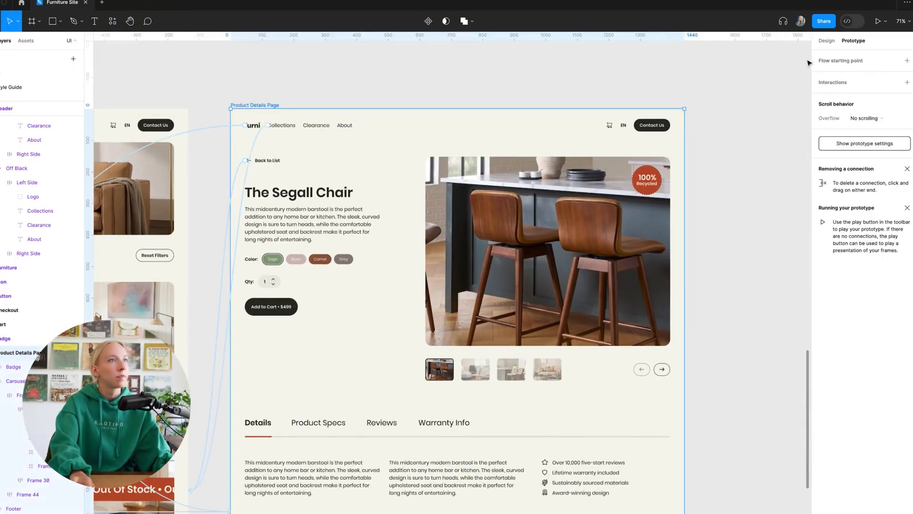
Preview the Product Details Page prototype, test the carousel's second thumbnail, and return to the design file.
left_click(875, 23)
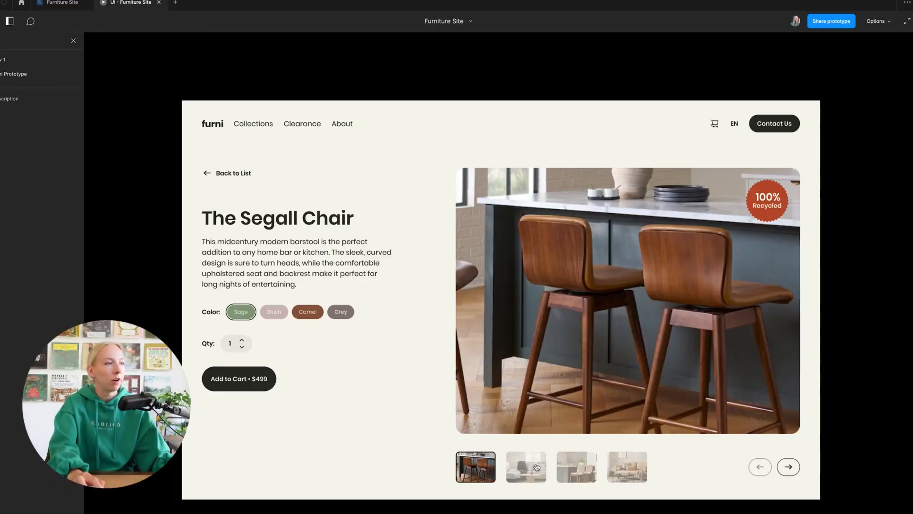
left_click(536, 467)
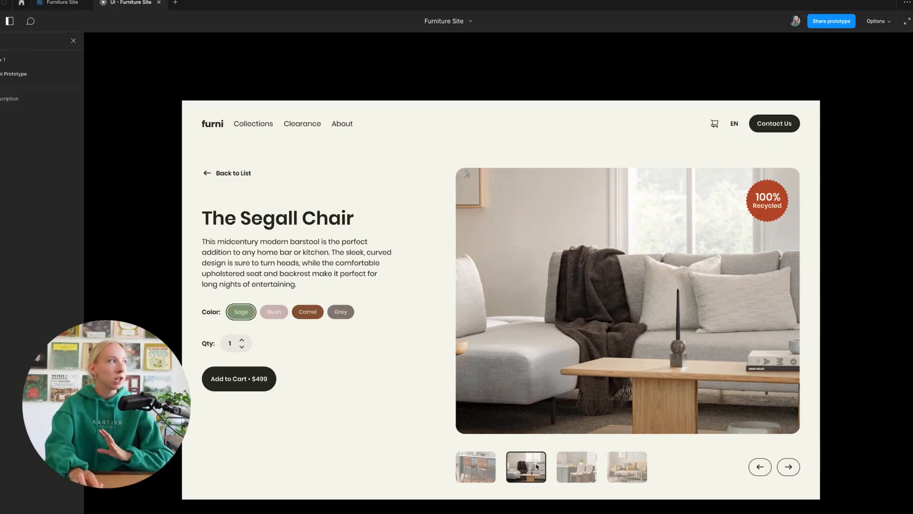
left_click(62, 3)
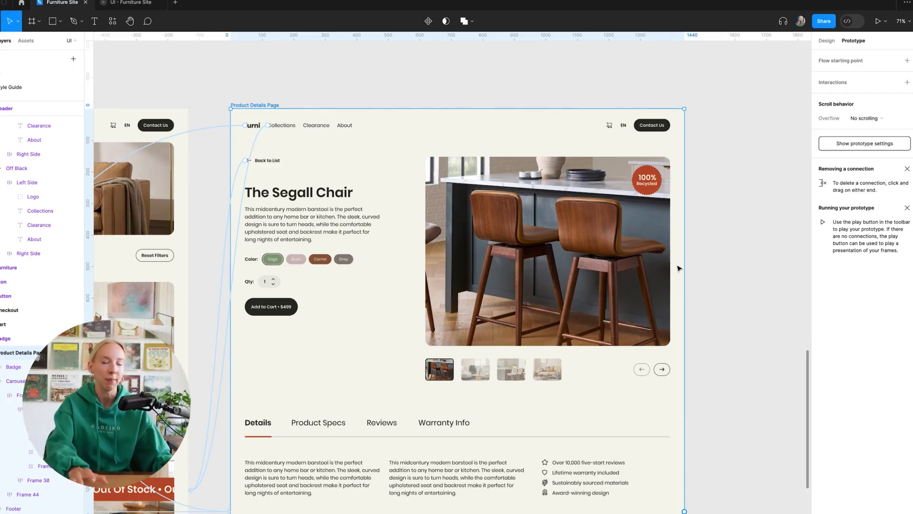
Examine the main Carousel component's variants and compare their thumbnail rows, focusing on the State 2 variant.
scroll(679, 269, "up", 10)
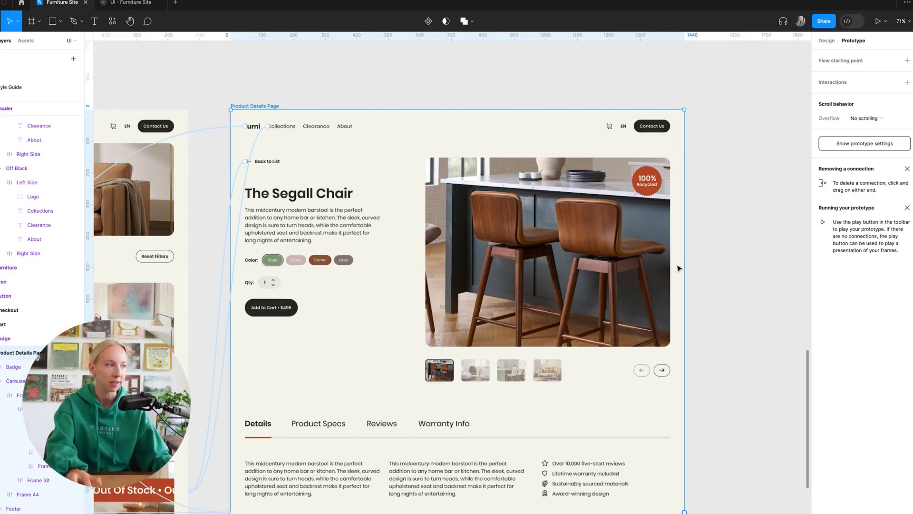
scroll(679, 268, "up", 5)
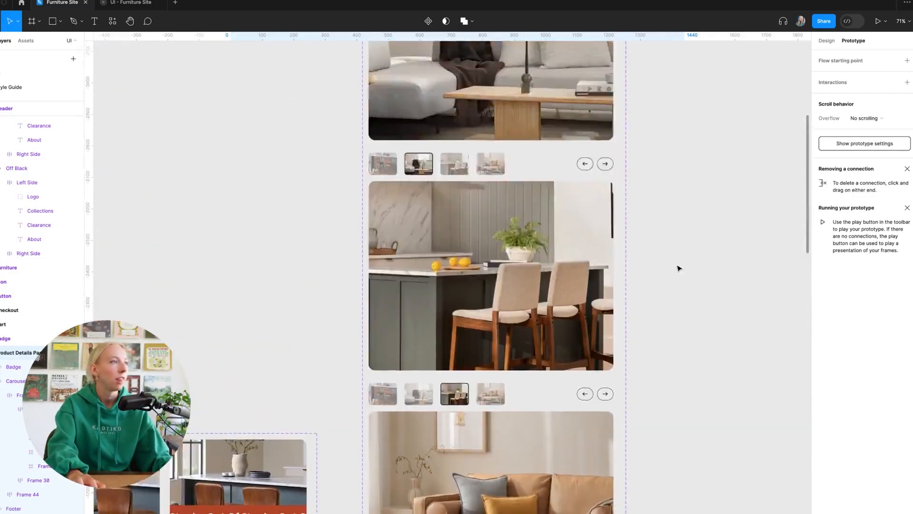
scroll(678, 268, "down", 3)
scroll(610, 130, "up", 5)
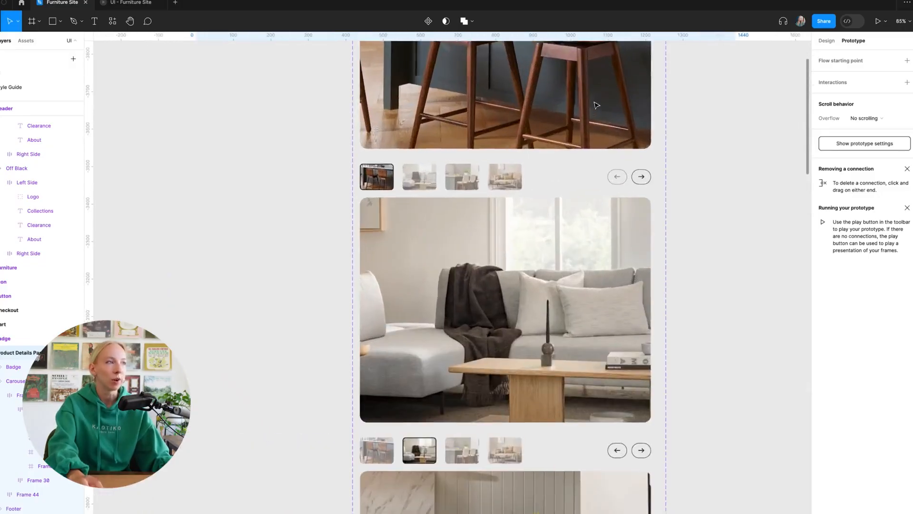
scroll(593, 106, "up", 4)
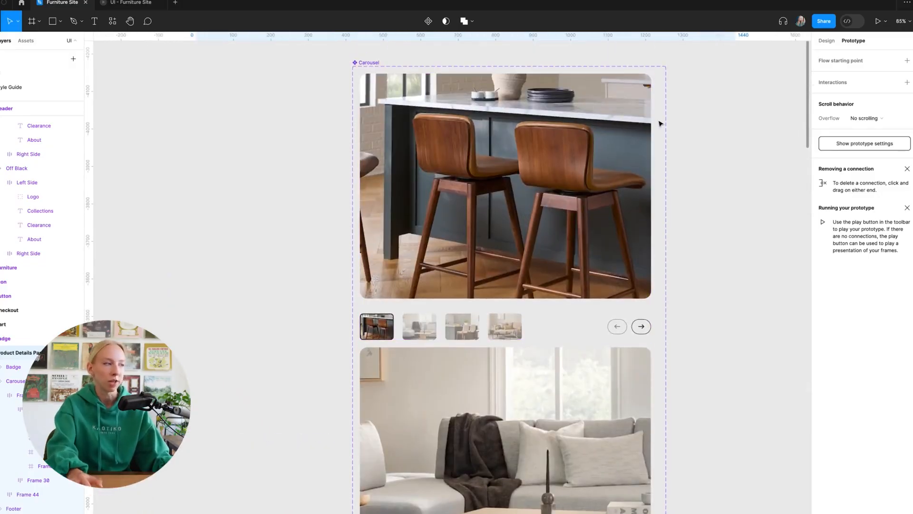
scroll(609, 262, "down", 5)
scroll(558, 402, "up", 2)
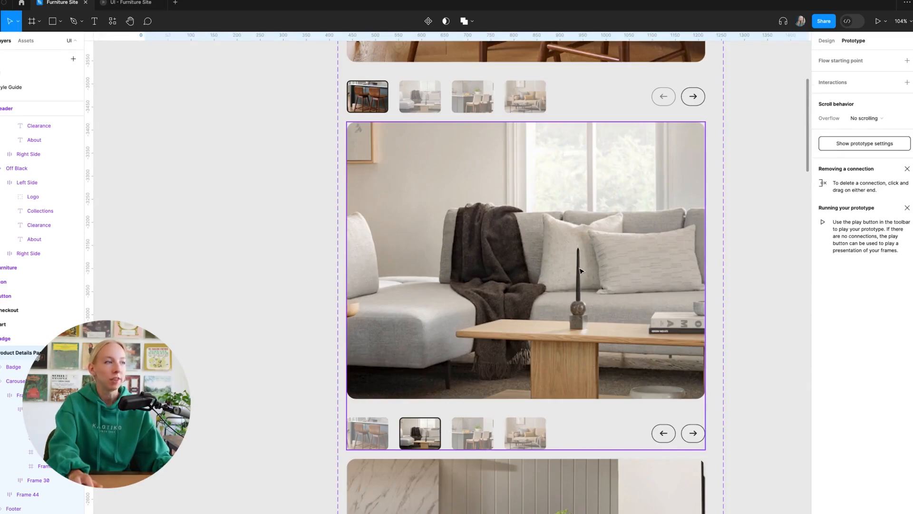
left_click(492, 435)
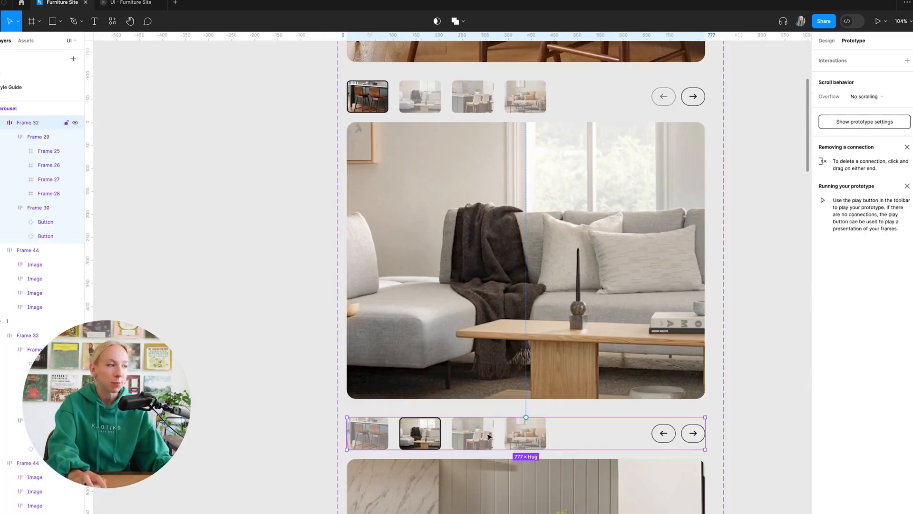
scroll(486, 431, "down", 5)
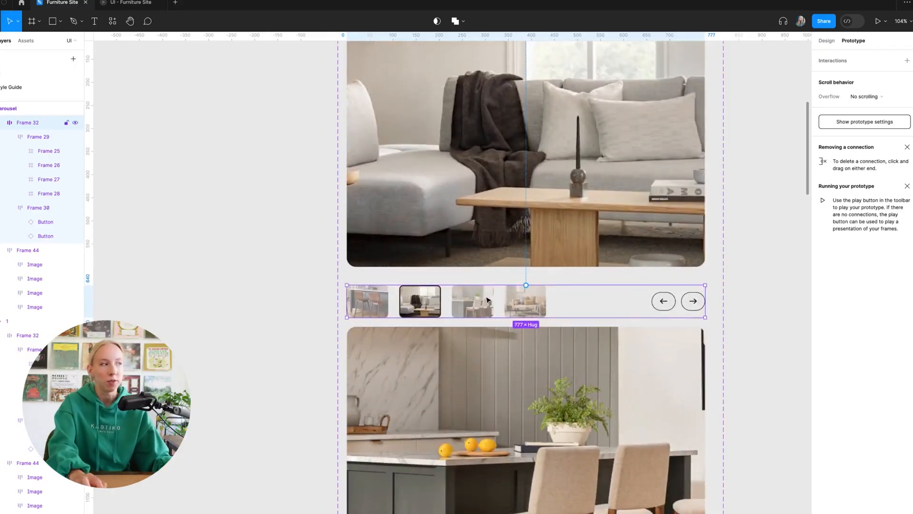
scroll(513, 300, "down", 8)
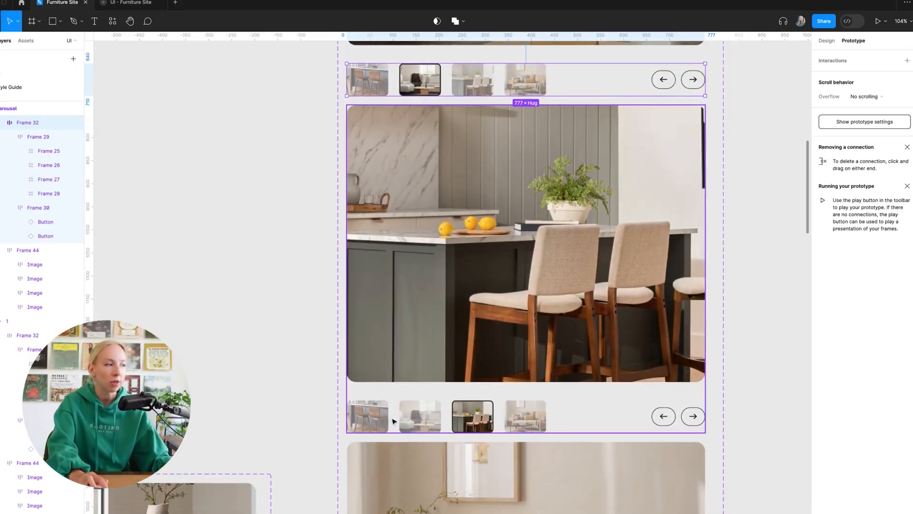
scroll(526, 314, "up", 13)
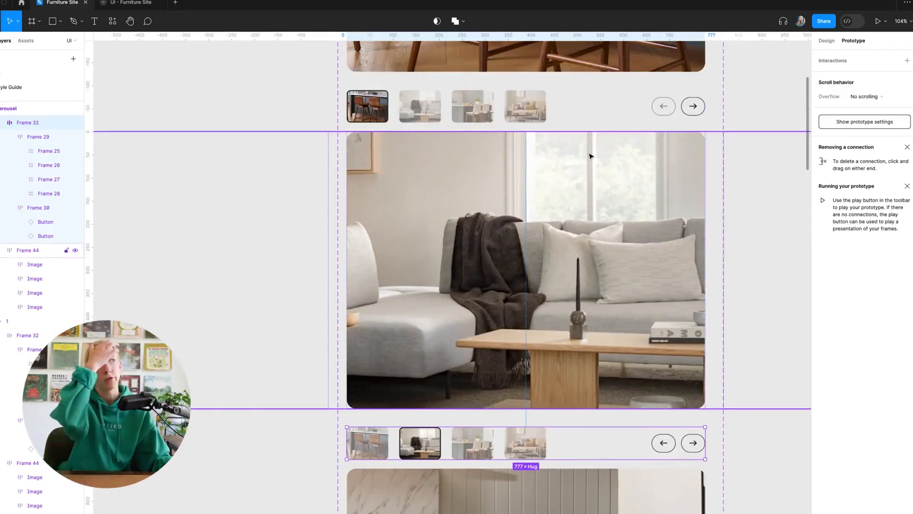
scroll(590, 155, "right", 1)
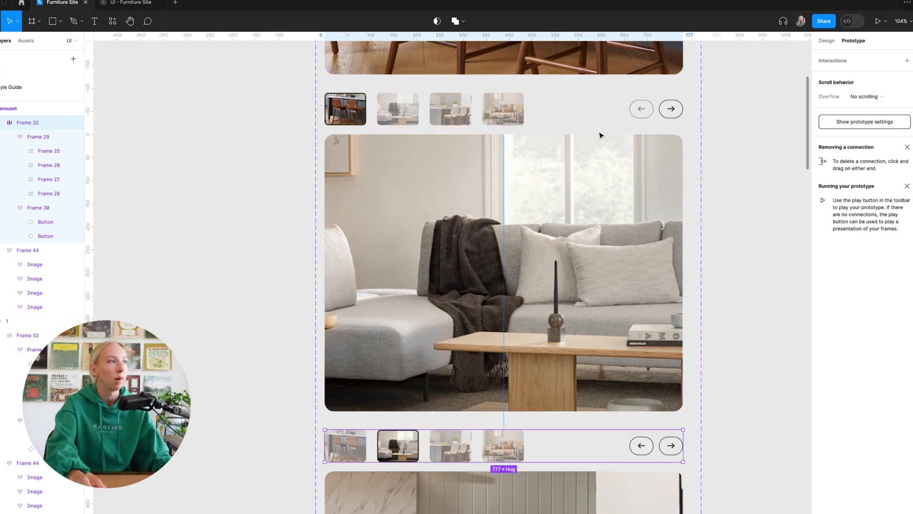
scroll(602, 140, "left", 2)
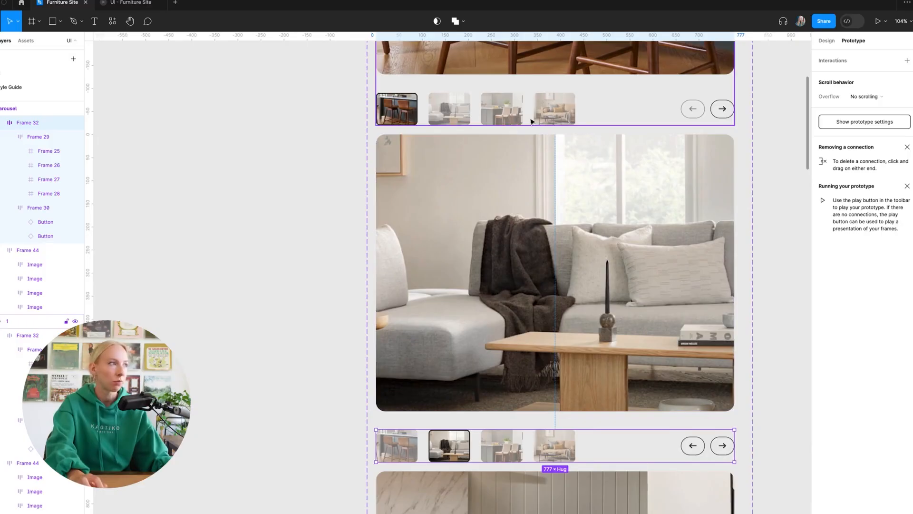
Connect the first thumbnail in the State 2 variant to the State 1 variant with an on-click Change to interaction.
scroll(532, 121, "down", 4)
left_click(402, 286)
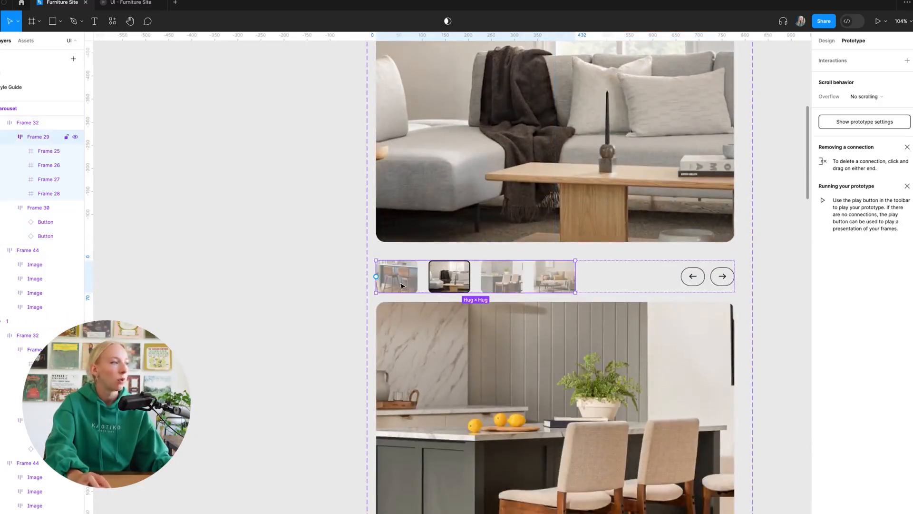
left_click(399, 283)
scroll(399, 284, "up", 4)
scroll(385, 415, "down", 3)
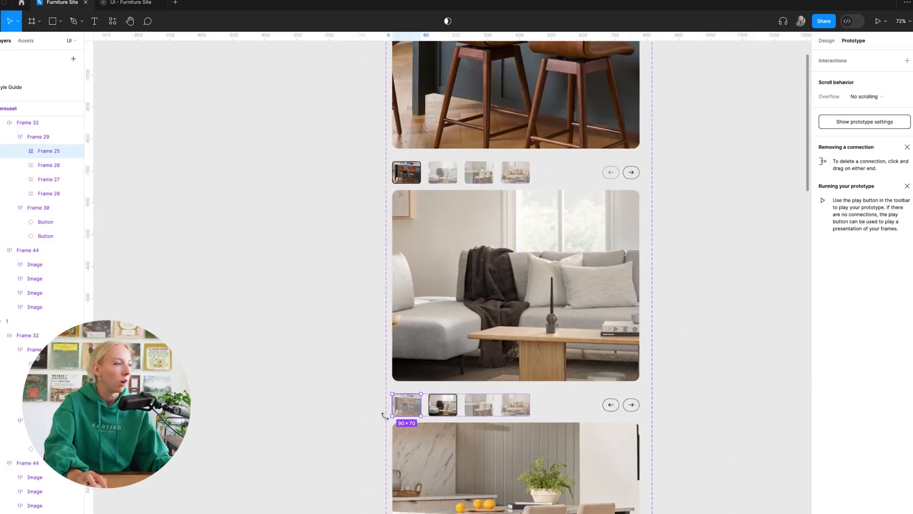
left_click_drag(398, 407, 490, 75)
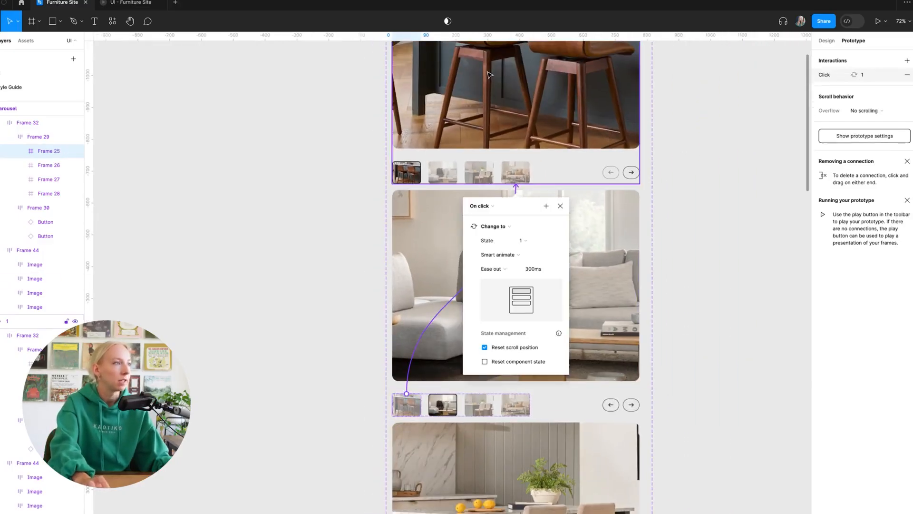
left_click(516, 227)
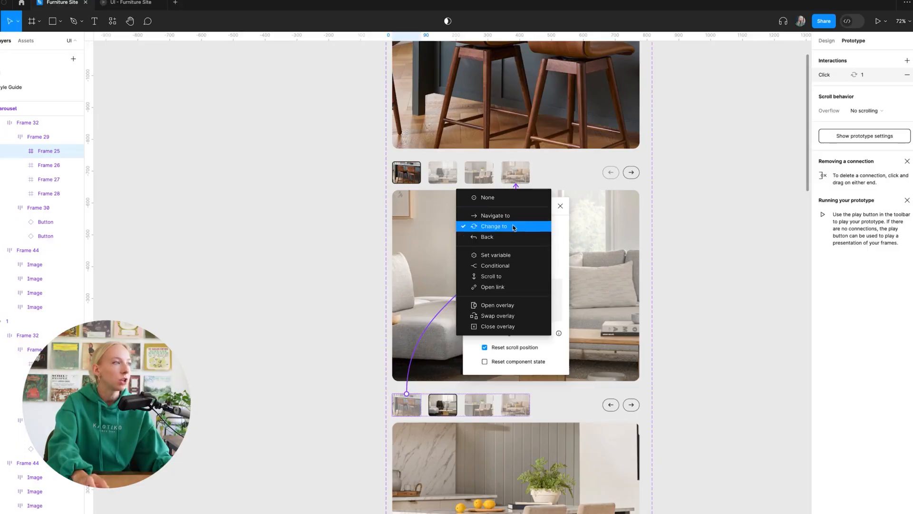
left_click(515, 228)
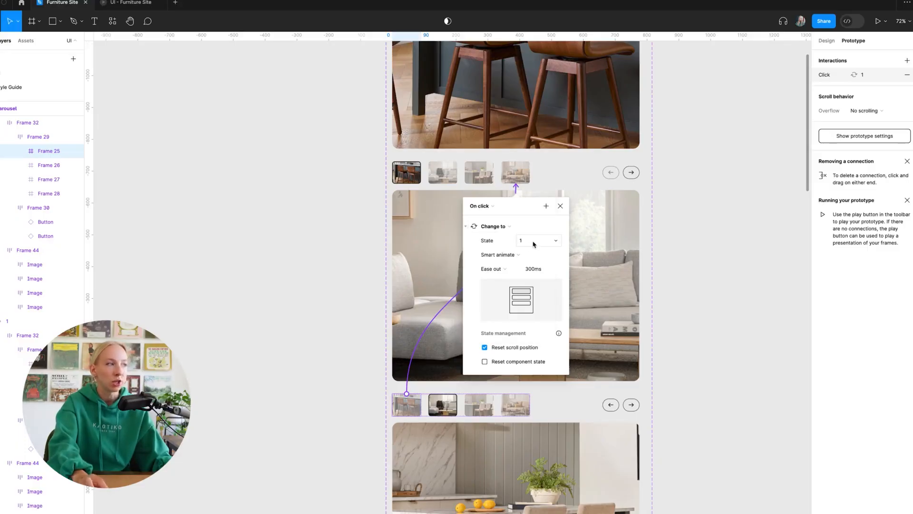
left_click(560, 205)
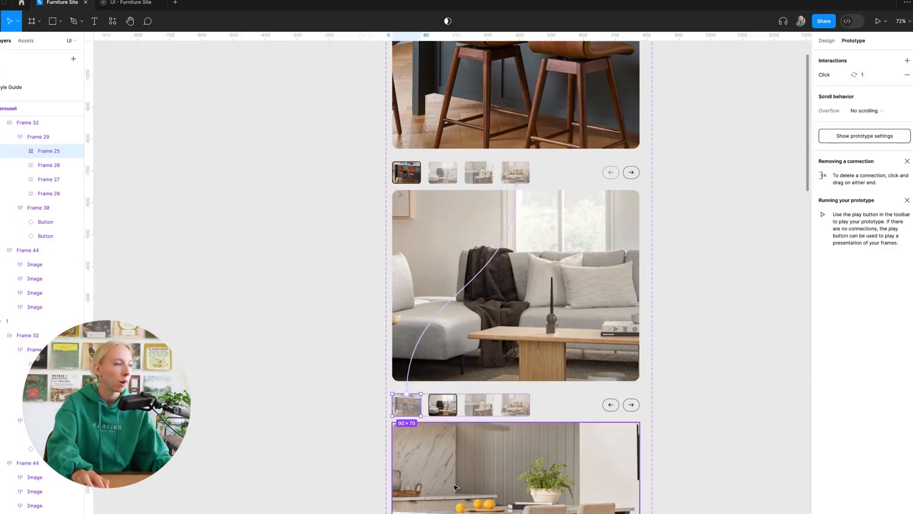
Add an on-click Change to interaction targeting State3 to the third thumbnail in the State 2 variant.
scroll(455, 487, "up", 5)
left_click(507, 354)
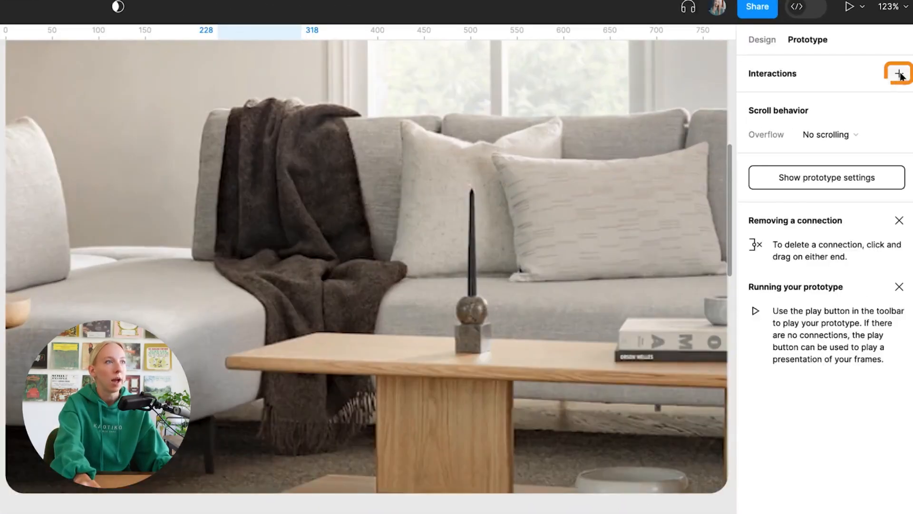
left_click(907, 60)
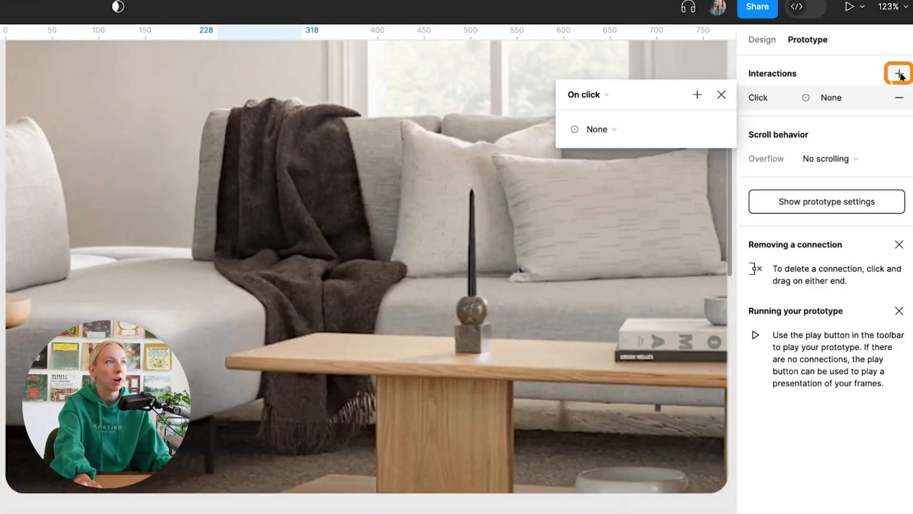
left_click(609, 97)
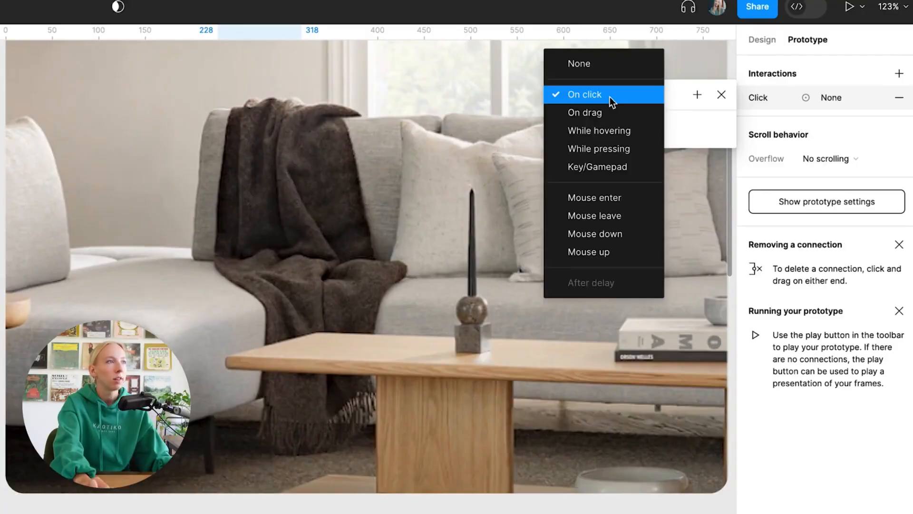
left_click(609, 97)
left_click(607, 128)
left_click(606, 178)
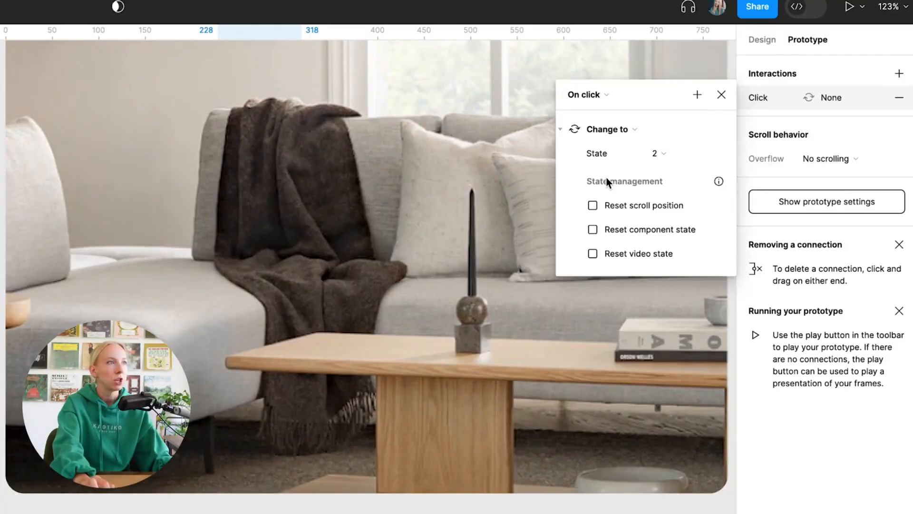
left_click(683, 153)
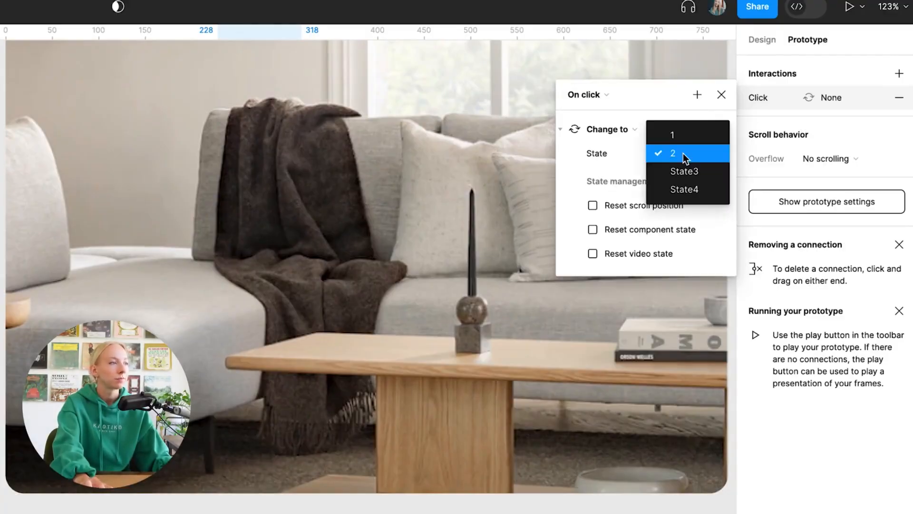
left_click(688, 170)
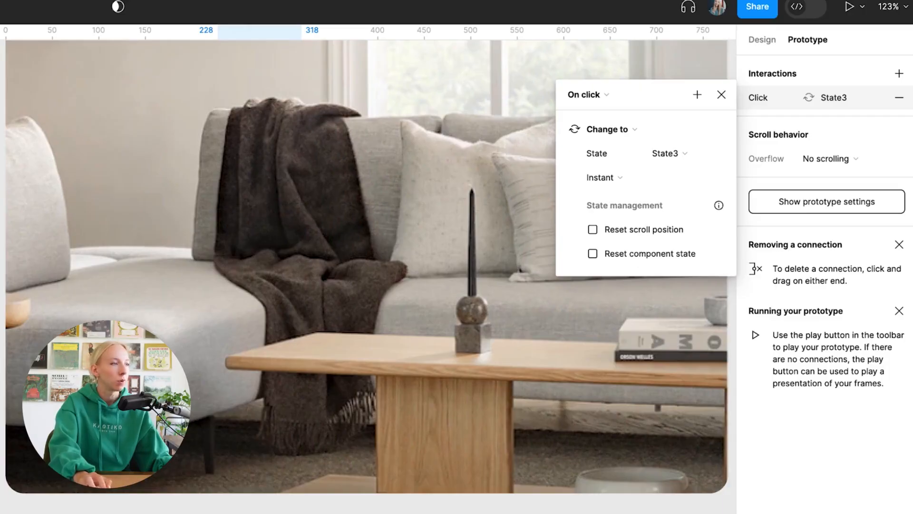
Set the third thumbnail's transition to Smart animate and close the interaction details.
scroll(369, 276, "down", 5)
scroll(368, 276, "up", 5)
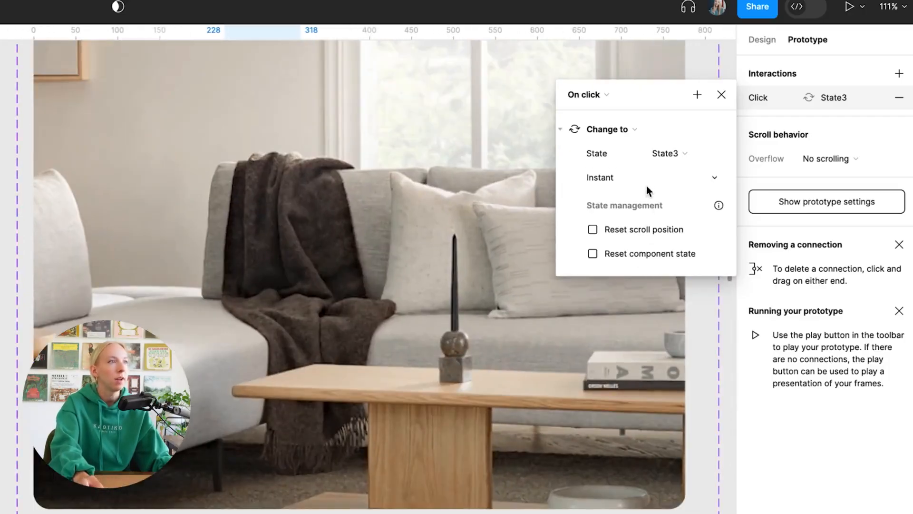
left_click(645, 182)
left_click(641, 214)
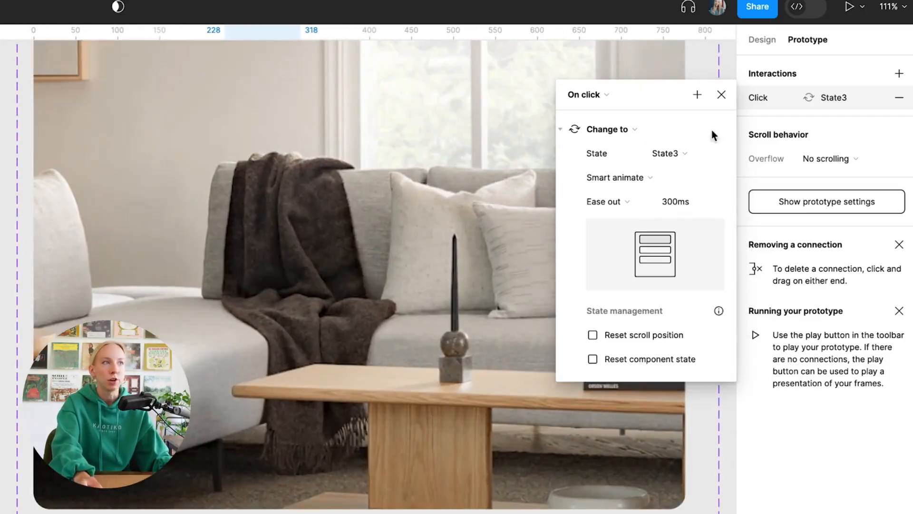
left_click(725, 92)
left_click(298, 273)
scroll(298, 273, "down", 5)
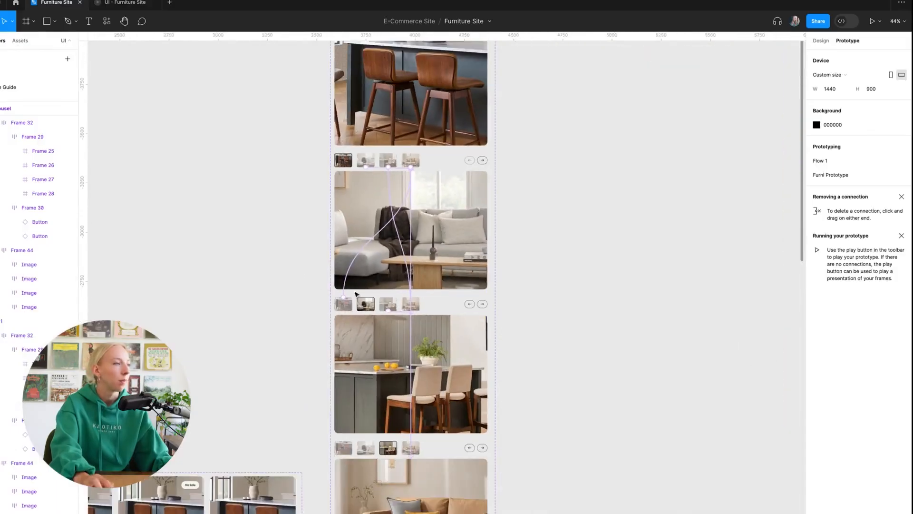
Connect the fourth thumbnail in the State 2 variant to State4 with an on-click, Smart animate Change to interaction.
scroll(412, 320, "up", 1)
left_click(413, 300)
scroll(459, 250, "up", 2)
scroll(450, 245, "down", 4)
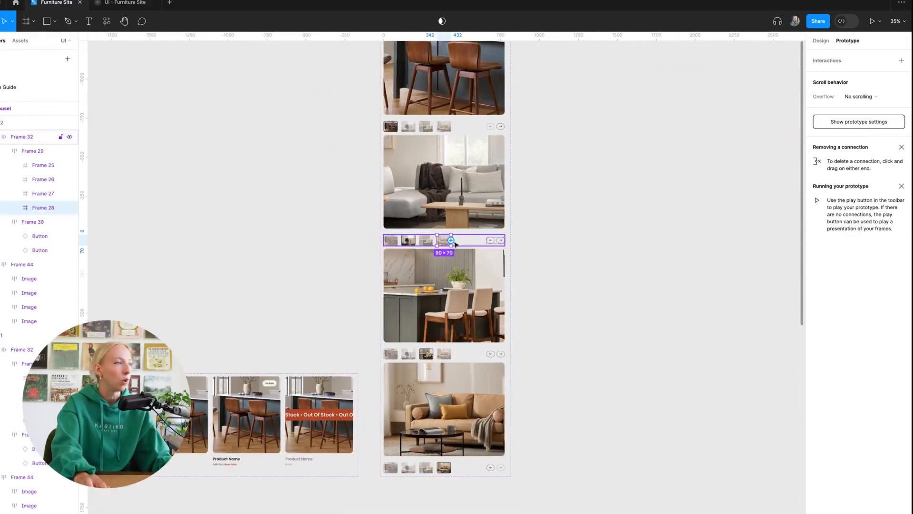
left_click_drag(451, 240, 470, 435)
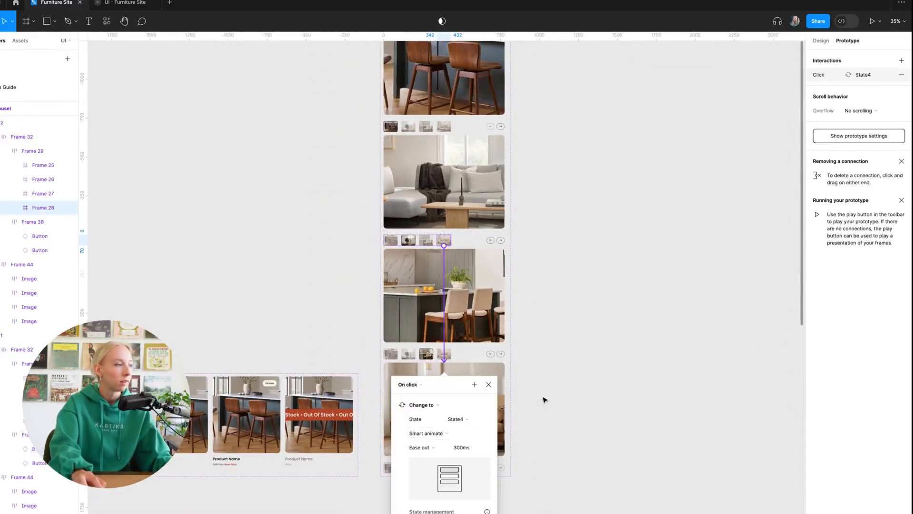
left_click(488, 384)
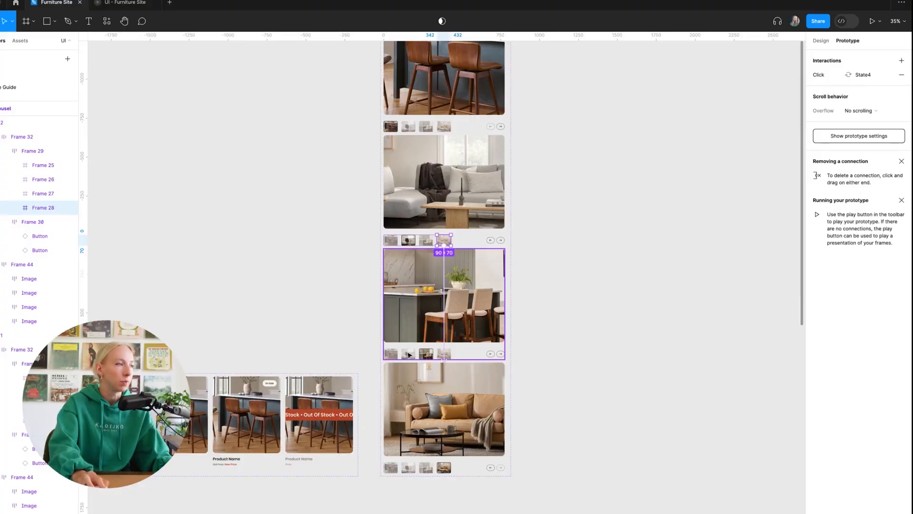
Test the carousel thumbnails in the prototype preview of the Product Details Page, jumping between all four images.
scroll(409, 354, "up", 4)
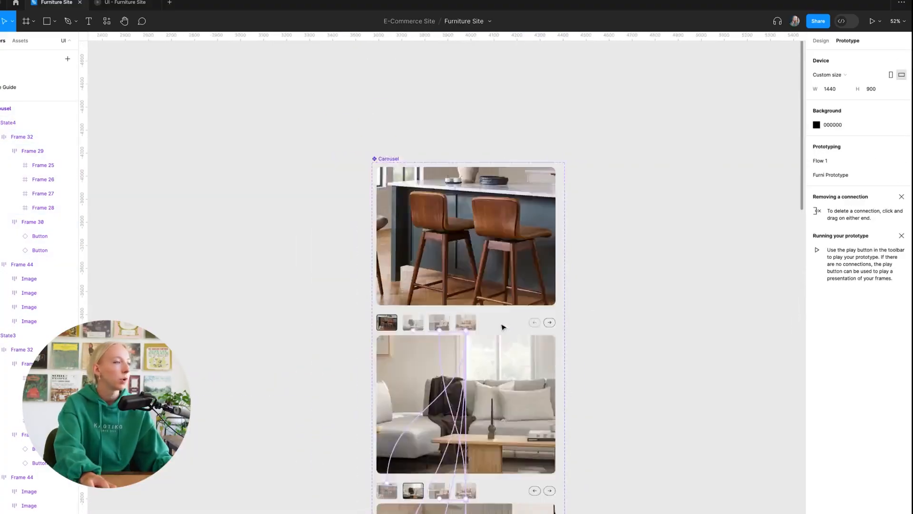
scroll(504, 327, "down", 7)
scroll(501, 321, "down", 5)
scroll(502, 324, "down", 3)
scroll(507, 433, "up", 5)
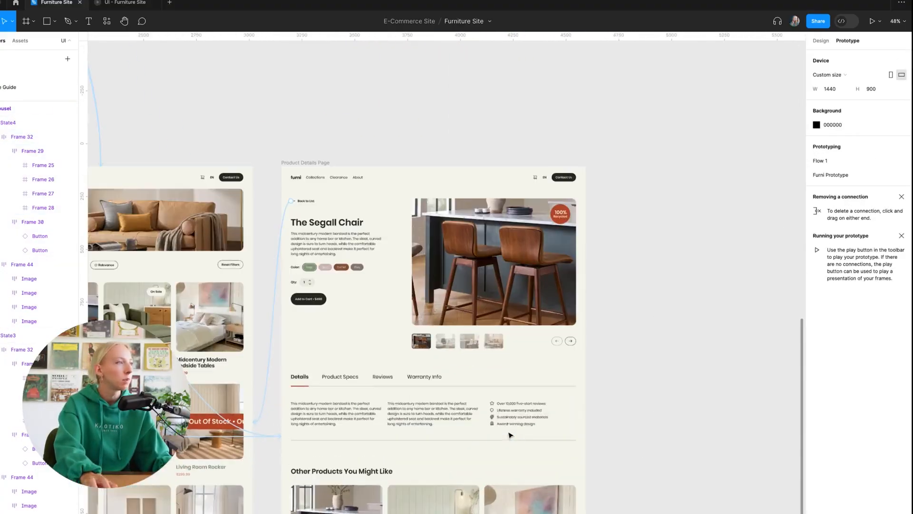
left_click(132, 6)
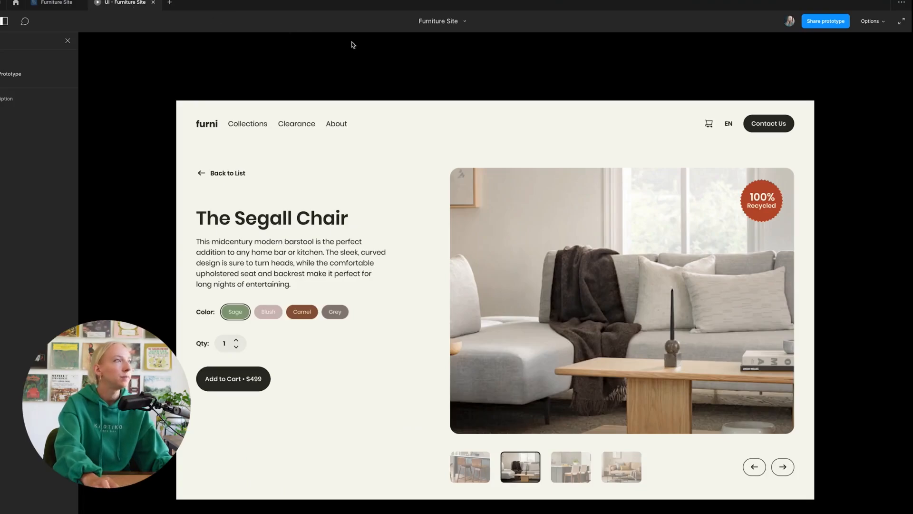
left_click(570, 471)
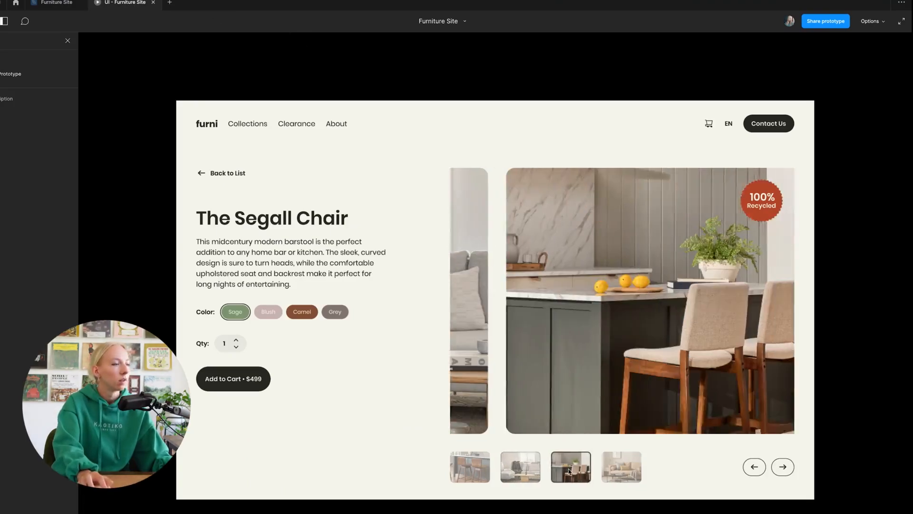
left_click(612, 469)
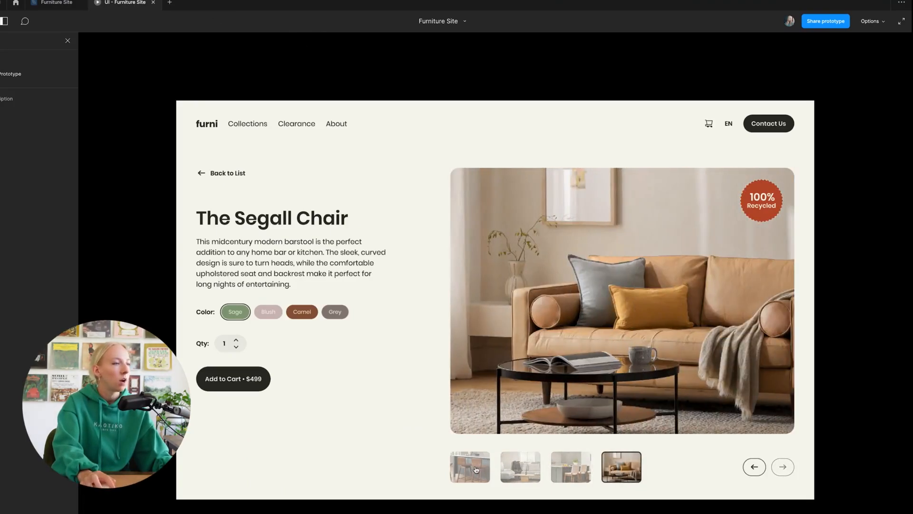
left_click(476, 470)
left_click(571, 466)
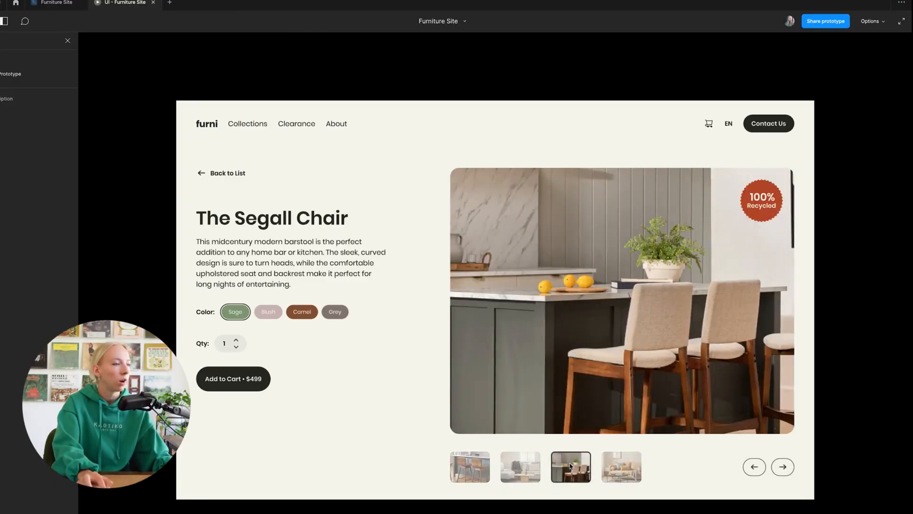
left_click(480, 468)
left_click(611, 468)
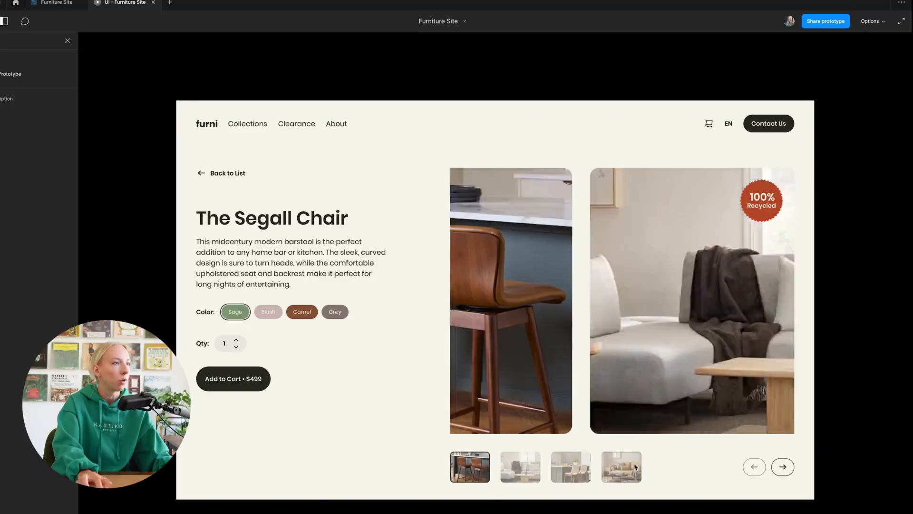
left_click(585, 469)
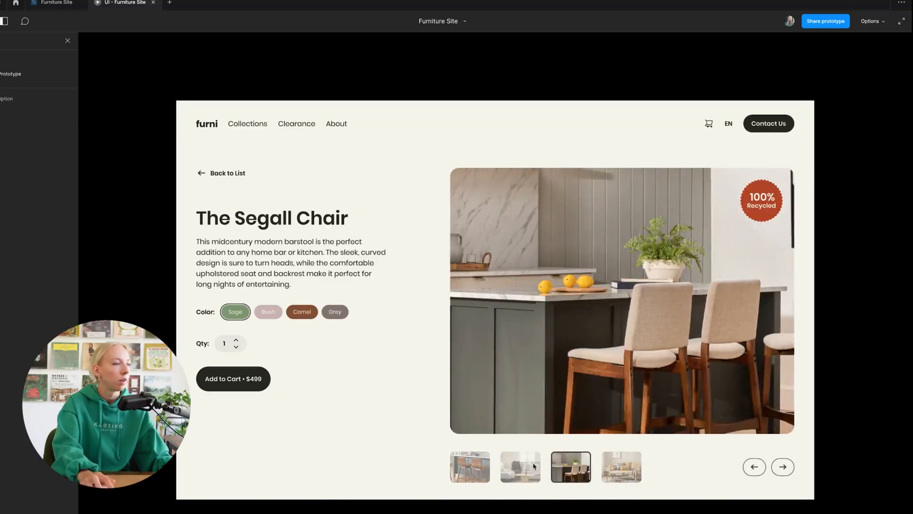
left_click(529, 465)
left_click(570, 466)
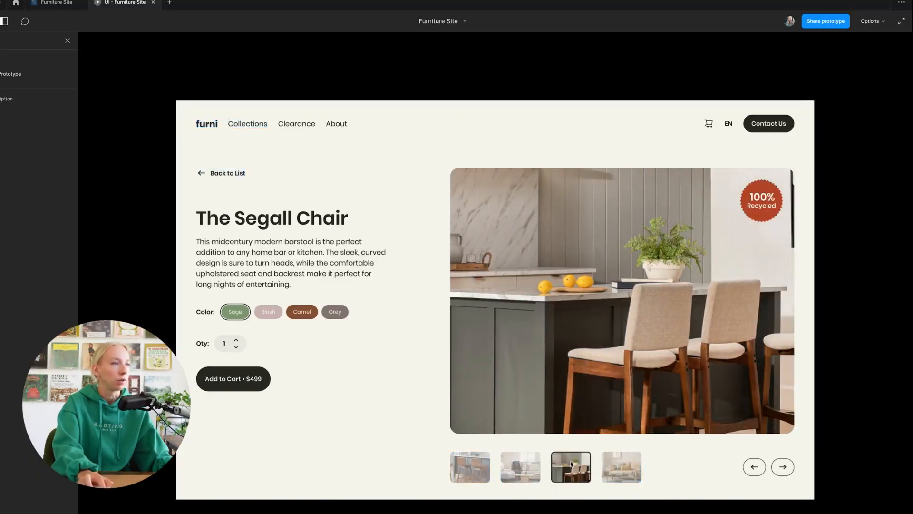
Back in the design file, connect the State 1 variant's forward arrow to State 2 with an on-click, Smart animate Change to interaction.
left_click(56, 3)
scroll(641, 262, "up", 15)
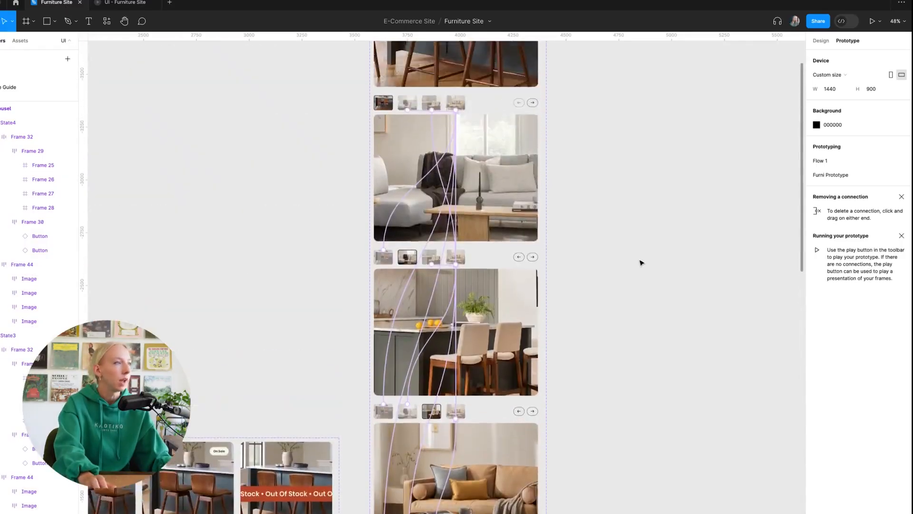
scroll(452, 190, "up", 5)
scroll(542, 238, "down", 3)
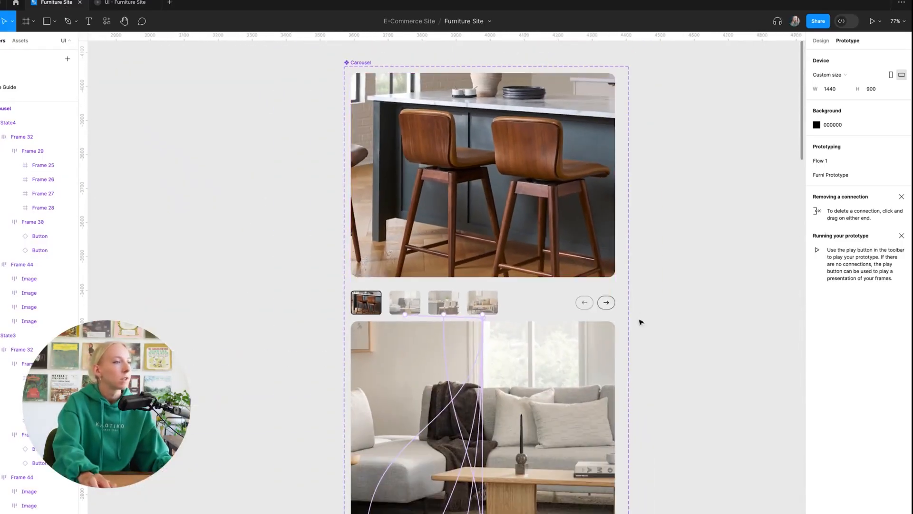
left_click(609, 302)
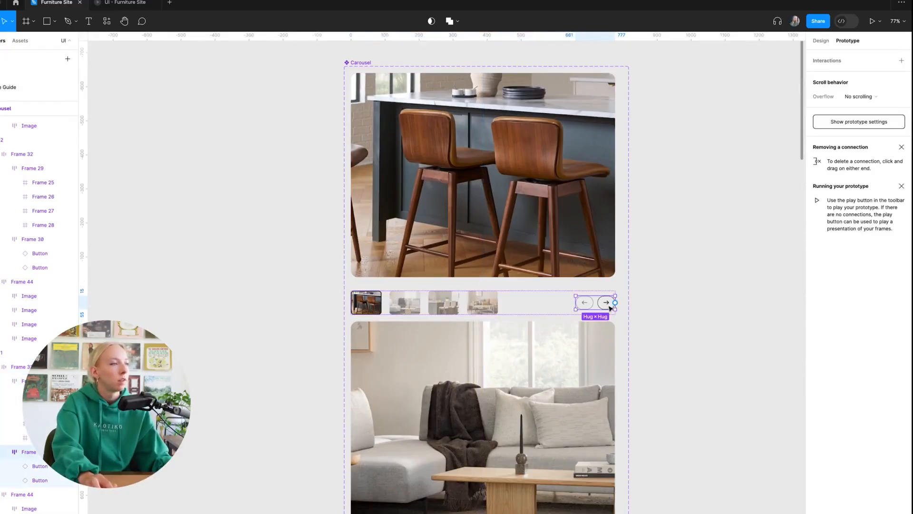
double_click(607, 303)
scroll(609, 266, "down", 2)
left_click_drag(607, 225, 558, 321)
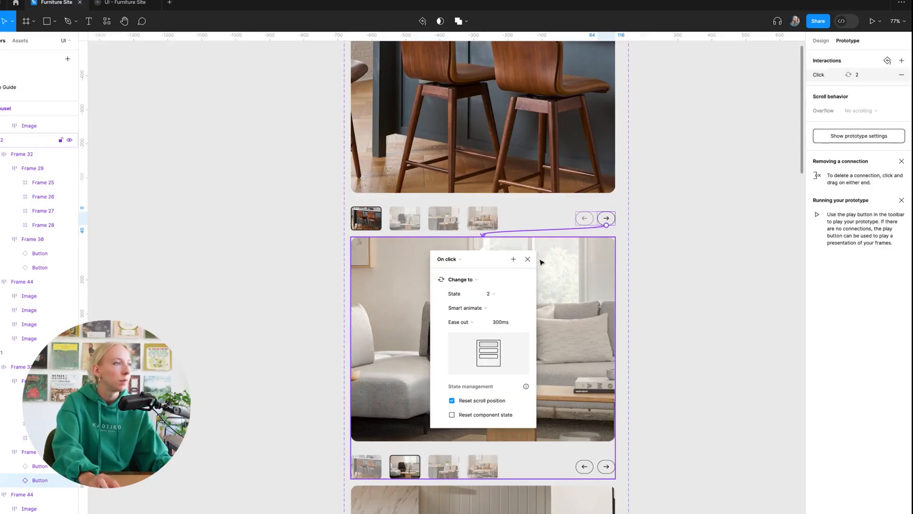
left_click(561, 281)
Connect the State 2 variant's back arrow to State 1 with an on-click, Smart animate Change to interaction.
scroll(561, 281, "down", 5)
left_click(585, 222)
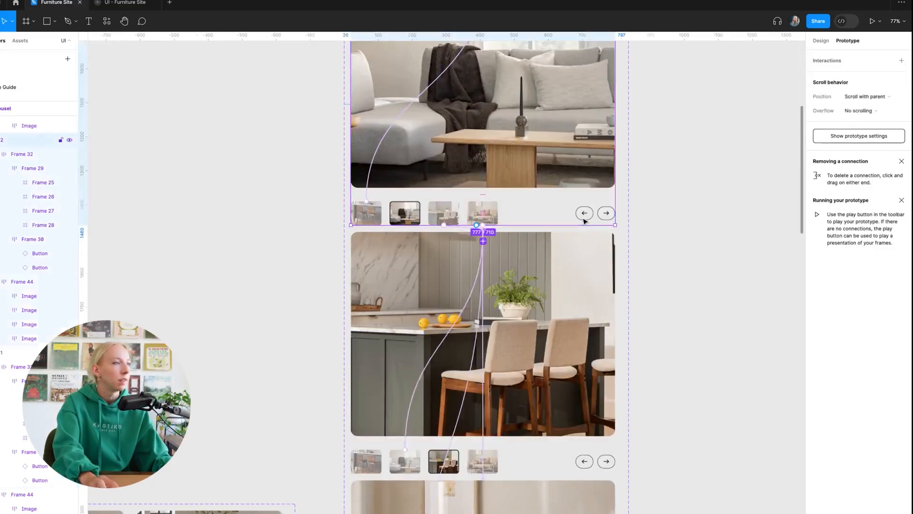
scroll(632, 230, "up", 4)
left_click(585, 427)
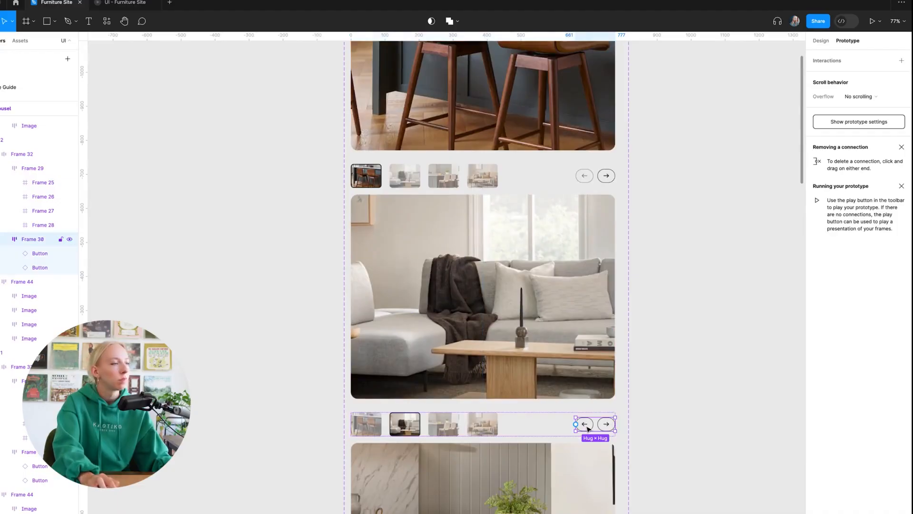
left_click(588, 429)
key("Delete")
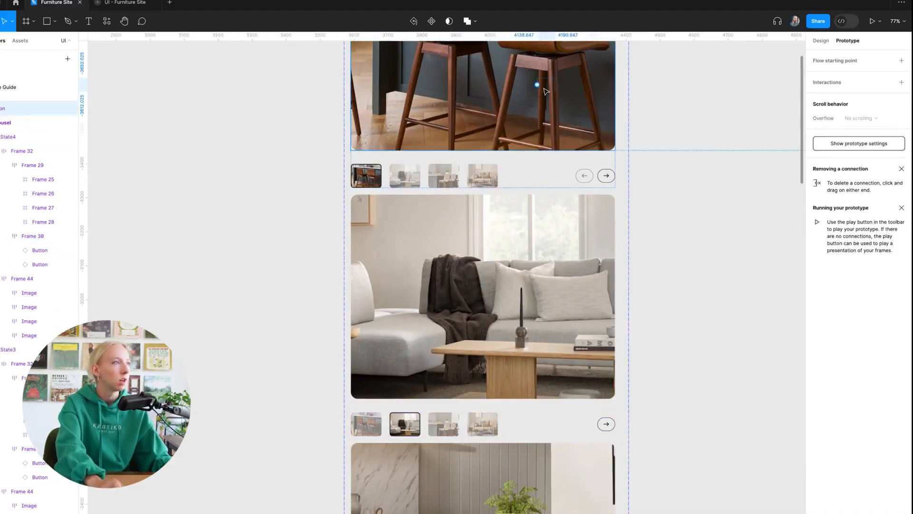
key("ctrl+z")
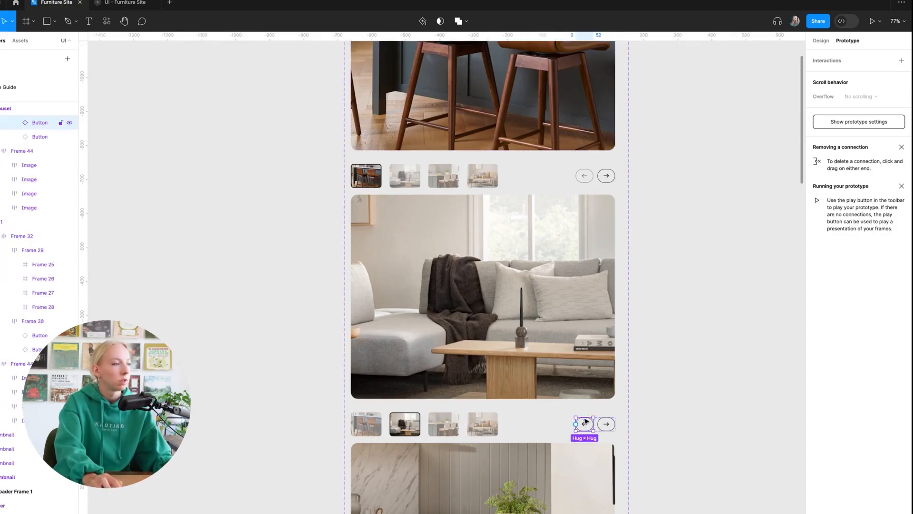
left_click_drag(584, 417, 546, 112)
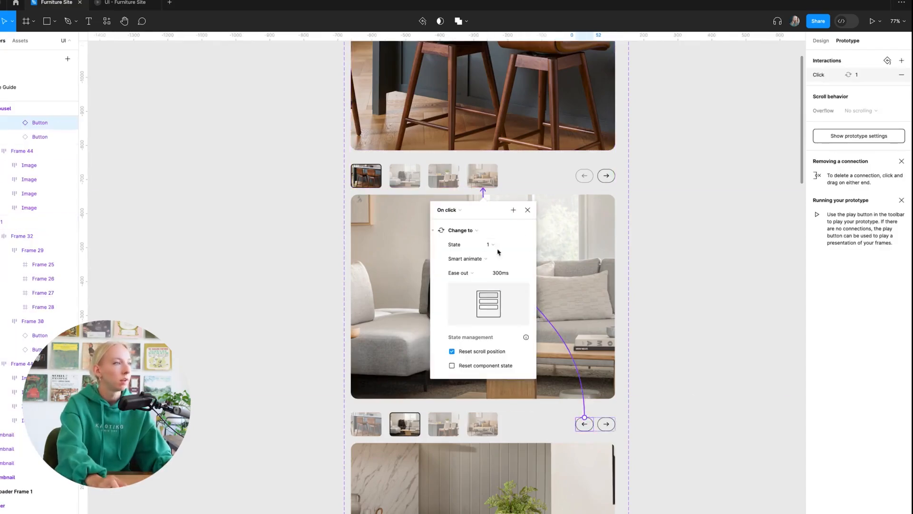
left_click(525, 208)
Connect the State 2 variant's forward arrow to State3 with an on-click, Smart animate Change to interaction.
left_click(607, 424)
scroll(609, 423, "down", 5)
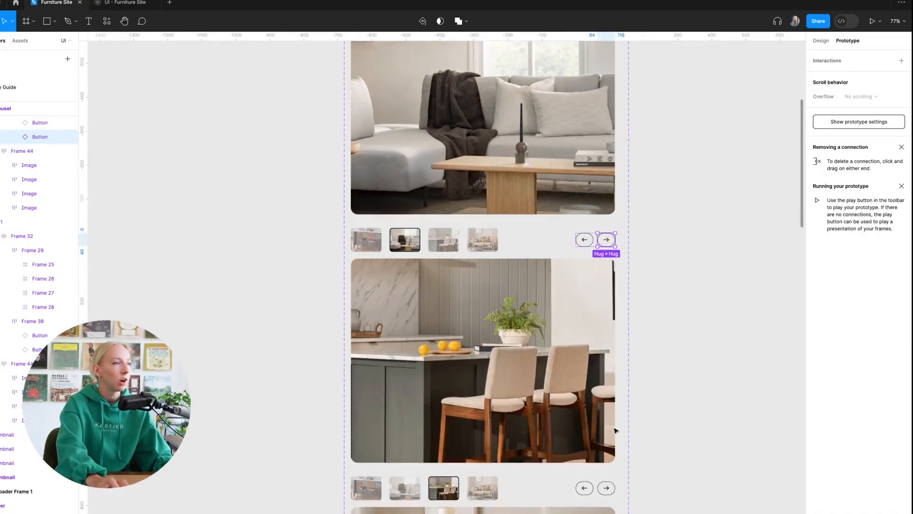
left_click_drag(615, 239, 536, 395)
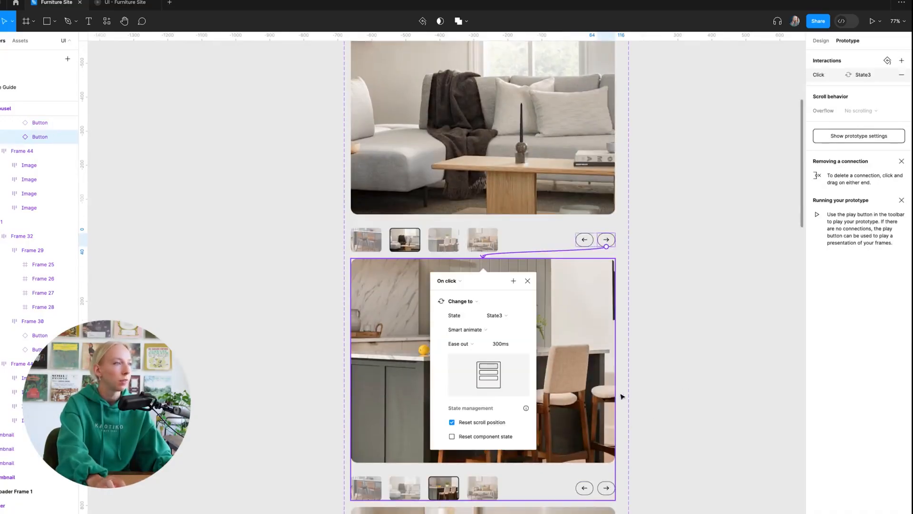
left_click(652, 314)
Connect the State3 variant's back arrow to the State 2 variant.
scroll(618, 323, "down", 3)
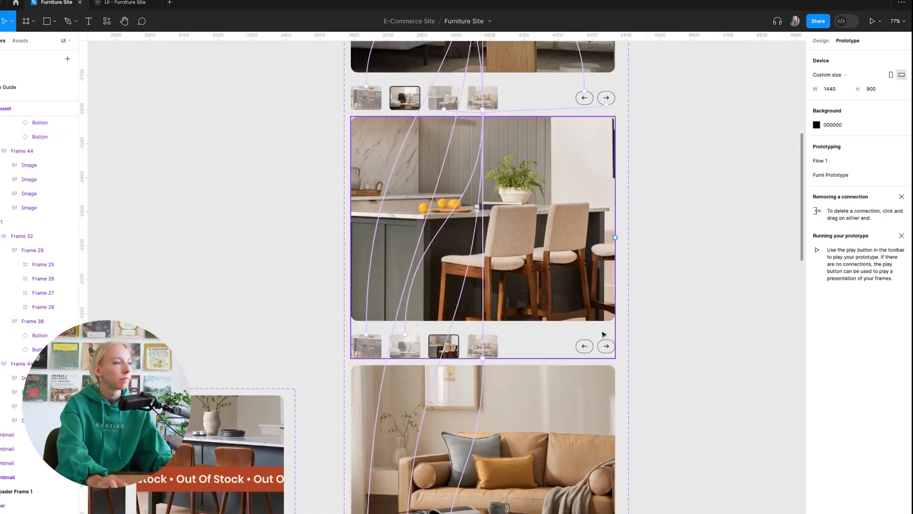
left_click(585, 344)
left_click(590, 349)
left_click(588, 352)
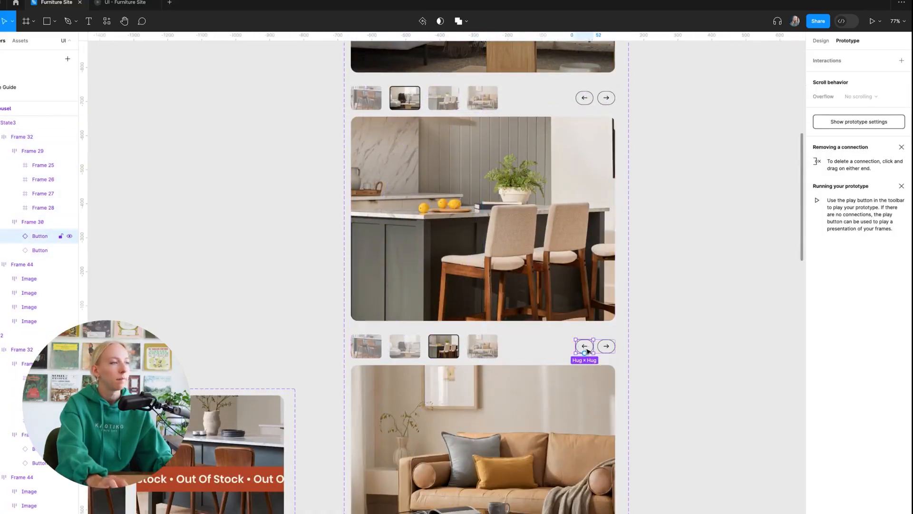
scroll(584, 353, "down", 5)
left_click_drag(585, 349, 554, 214)
left_click(586, 273)
left_click(666, 370)
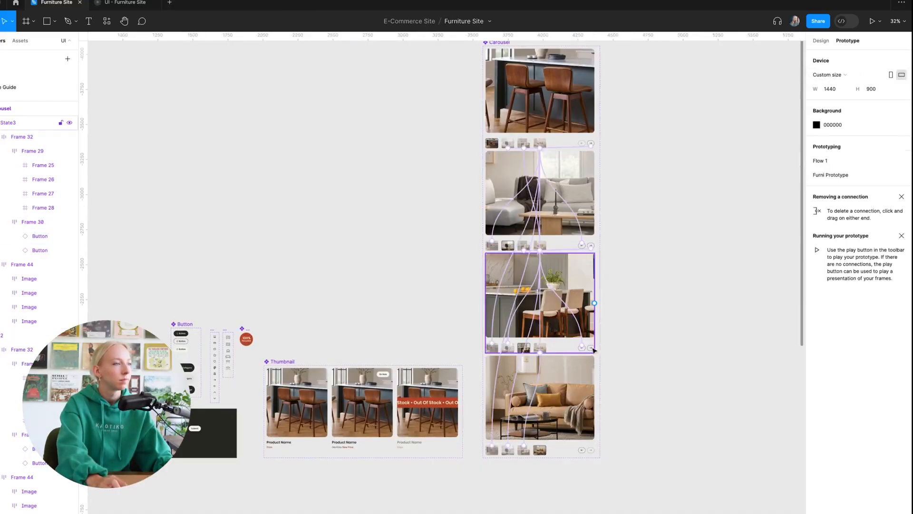
Connect the State3 variant's forward arrow to the State4 variant.
left_click(592, 352)
scroll(593, 353, "up", 10)
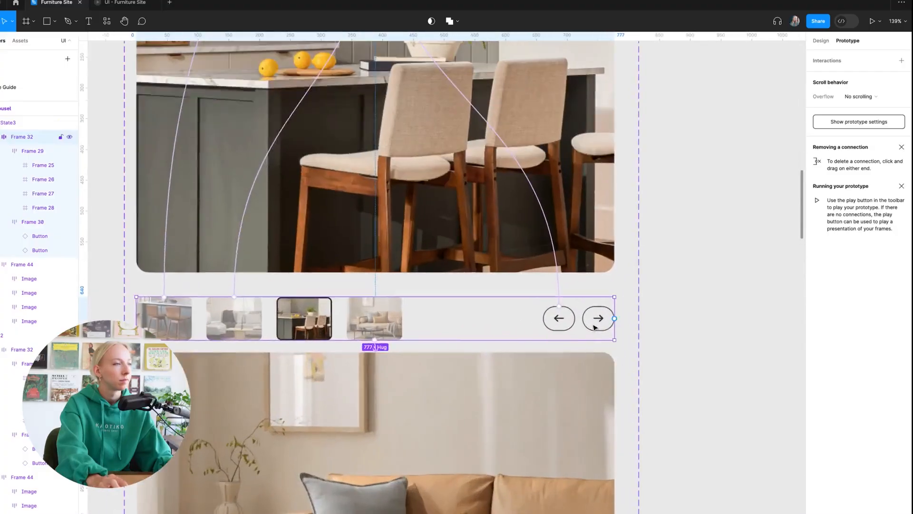
left_click(595, 350)
left_click(598, 329)
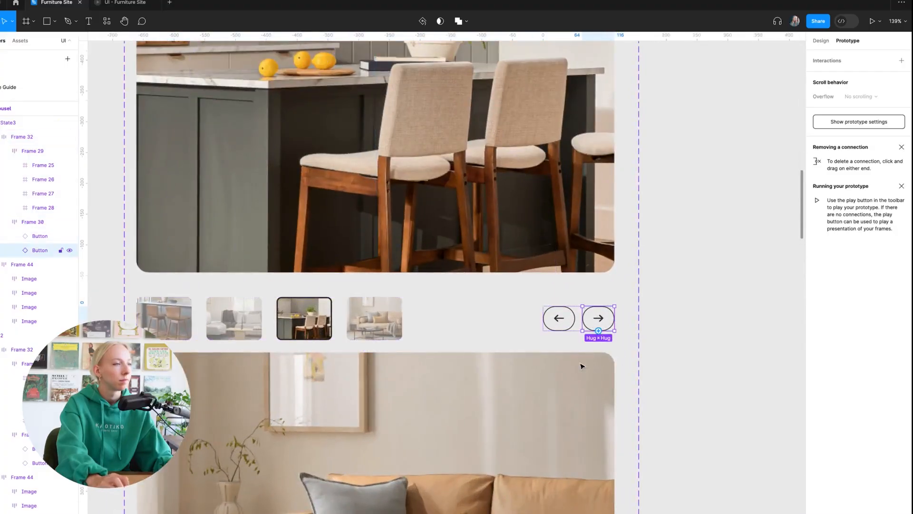
left_click_drag(599, 330, 577, 434)
scroll(575, 434, "down", 5)
left_click(655, 419)
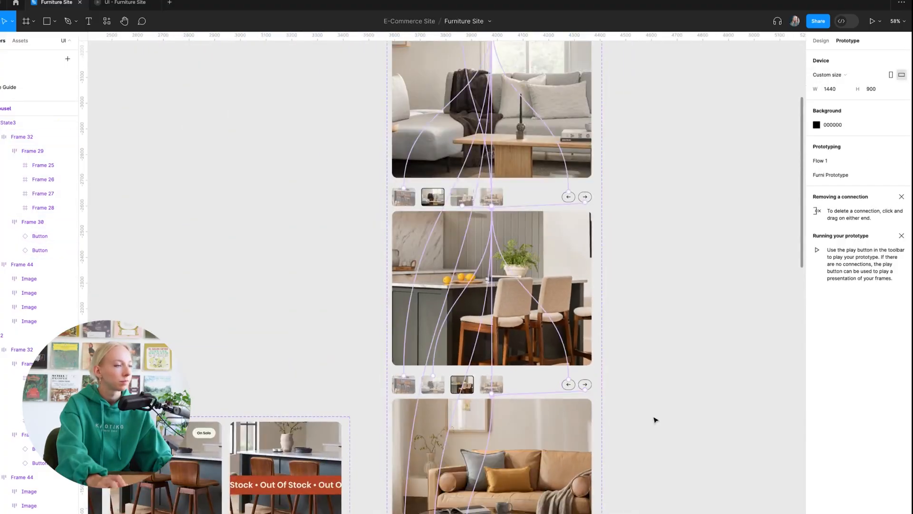
Connect the State4 variant's back arrow to State3 with an on-click, Smart animate Change to interaction.
scroll(613, 428, "down", 3)
left_click(569, 428)
left_click(570, 428)
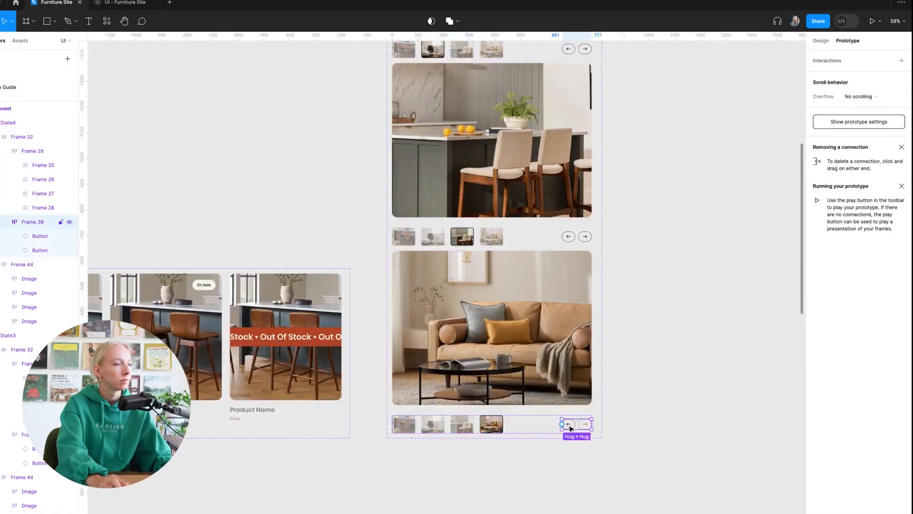
left_click(569, 424)
left_click_drag(569, 420, 492, 248)
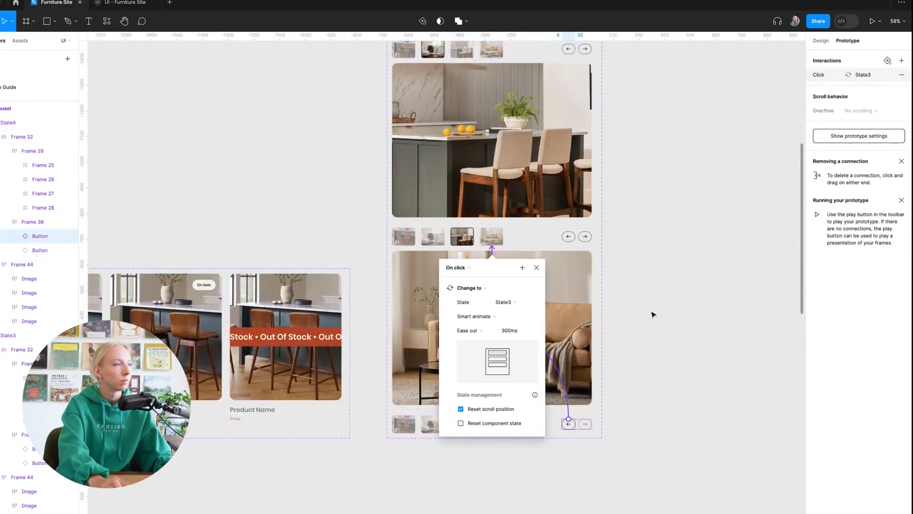
left_click(537, 267)
left_click(623, 278)
Test the carousel's forward arrow in the prototype preview, stepping through the product images.
scroll(628, 304, "down", 6)
scroll(648, 322, "down", 5)
scroll(650, 335, "up", 2)
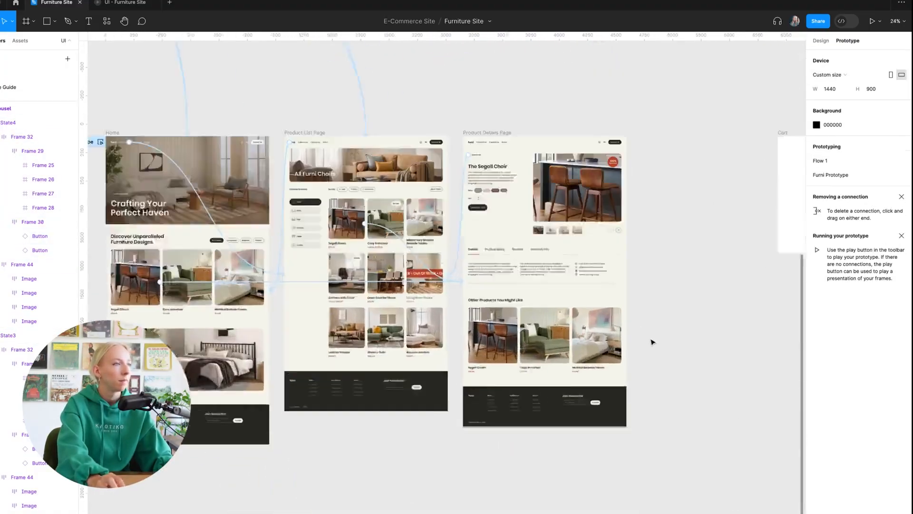
scroll(651, 340, "up", 3)
left_click(137, 5)
left_click(502, 466)
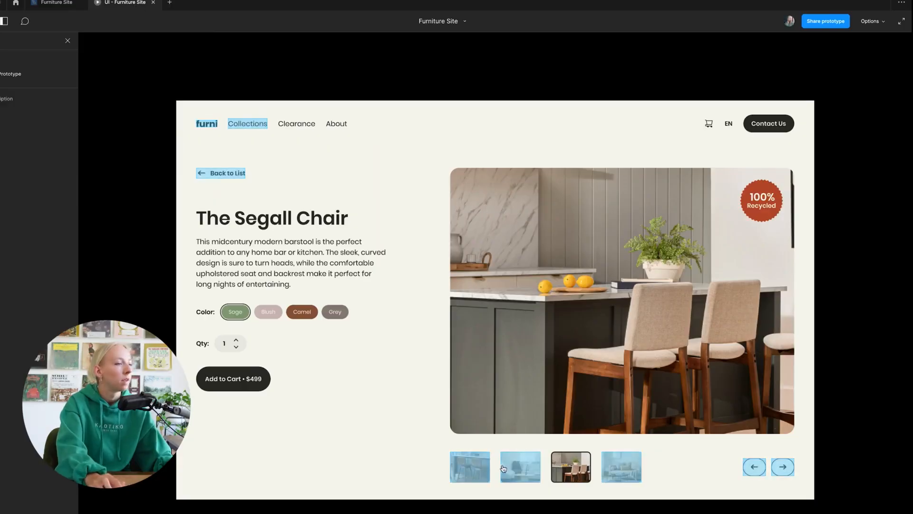
left_click(787, 470)
left_click(787, 470)
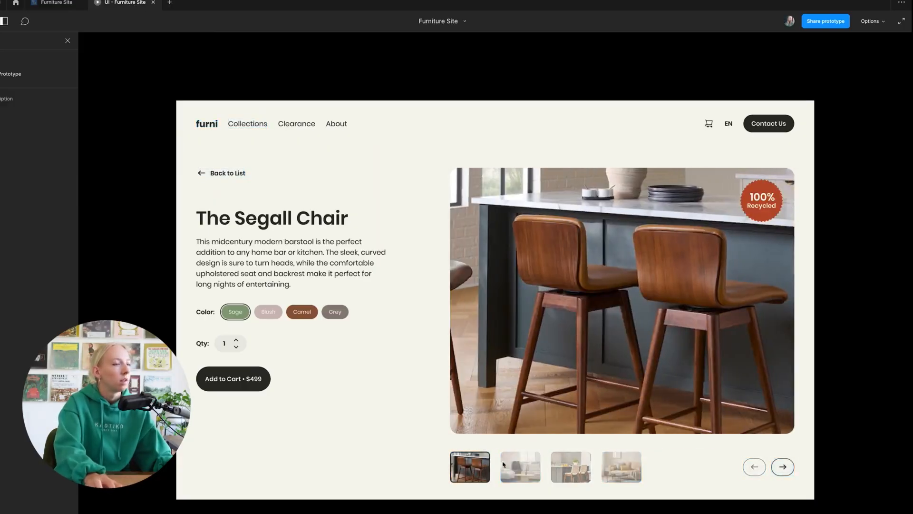
left_click(787, 470)
left_click(787, 470)
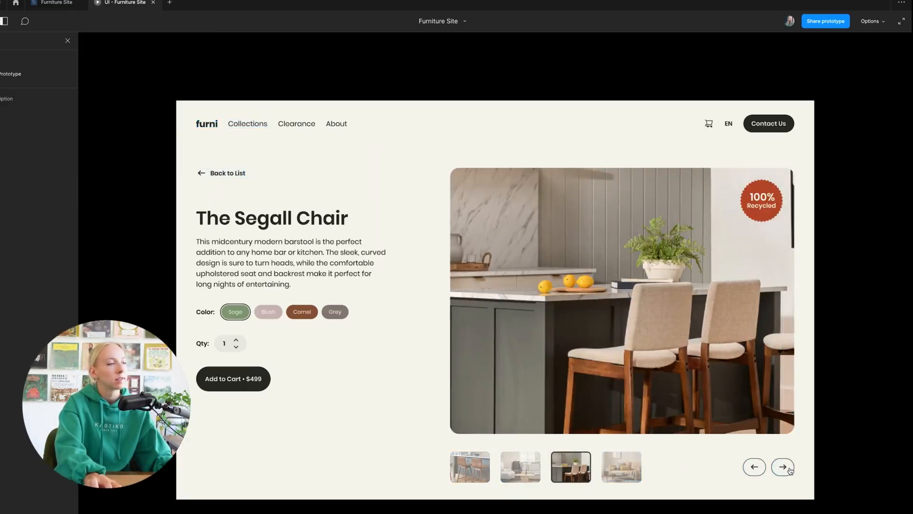
Test switching the product images with the carousel's thumbnails and both its back and forward arrows in the prototype preview.
left_click(787, 470)
left_click(750, 472)
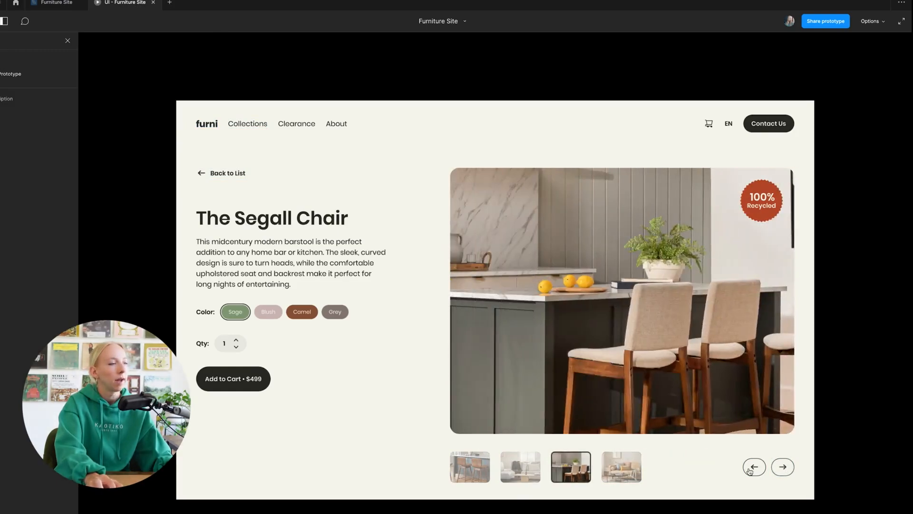
left_click(477, 476)
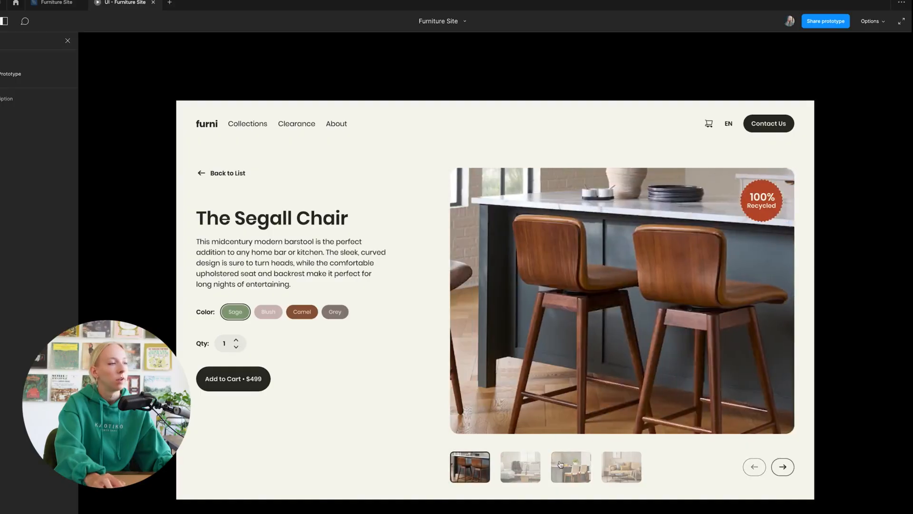
left_click(632, 466)
left_click(521, 465)
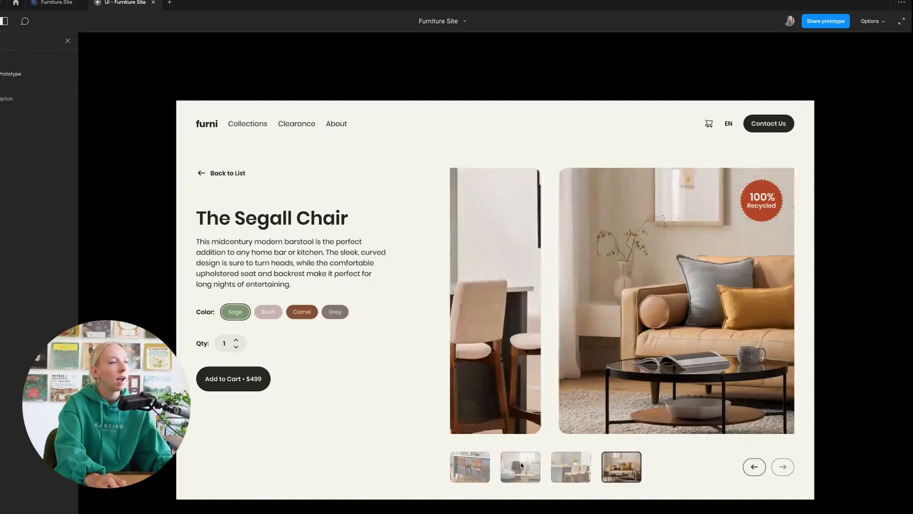
left_click(755, 467)
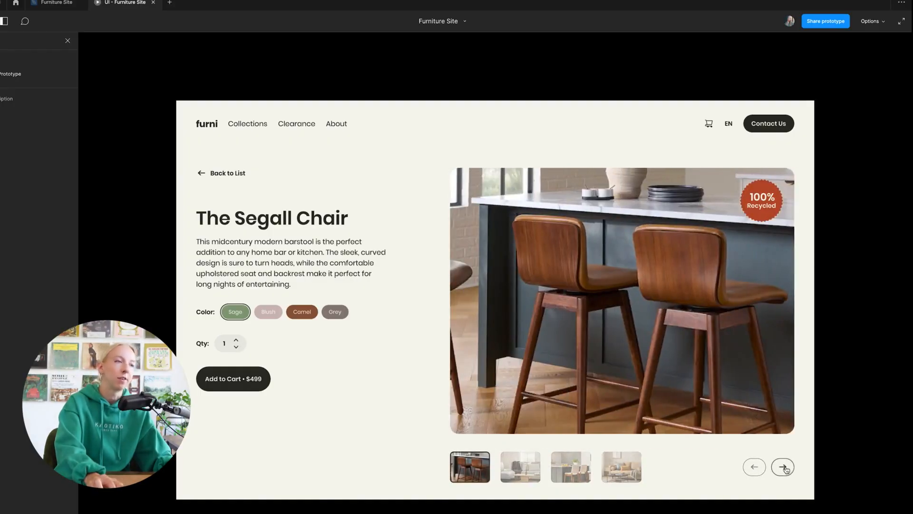
left_click(783, 467)
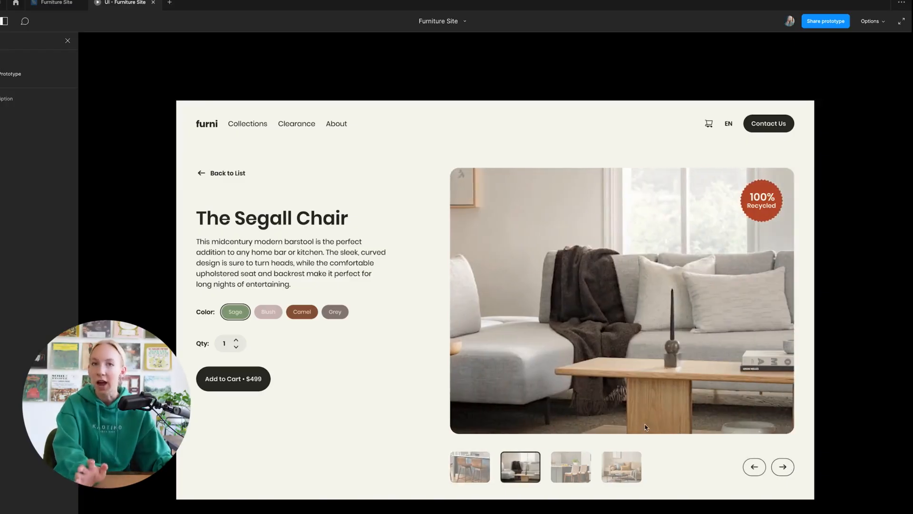
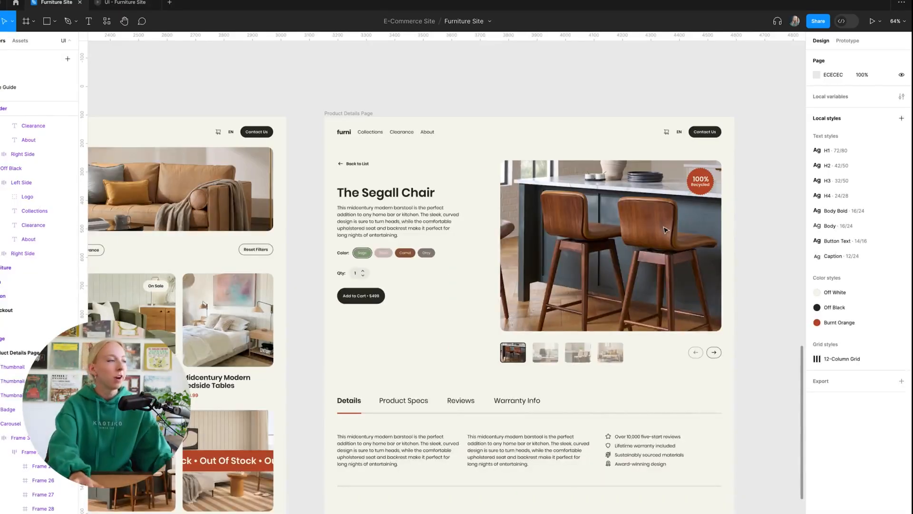
scroll(665, 231, "down", 5)
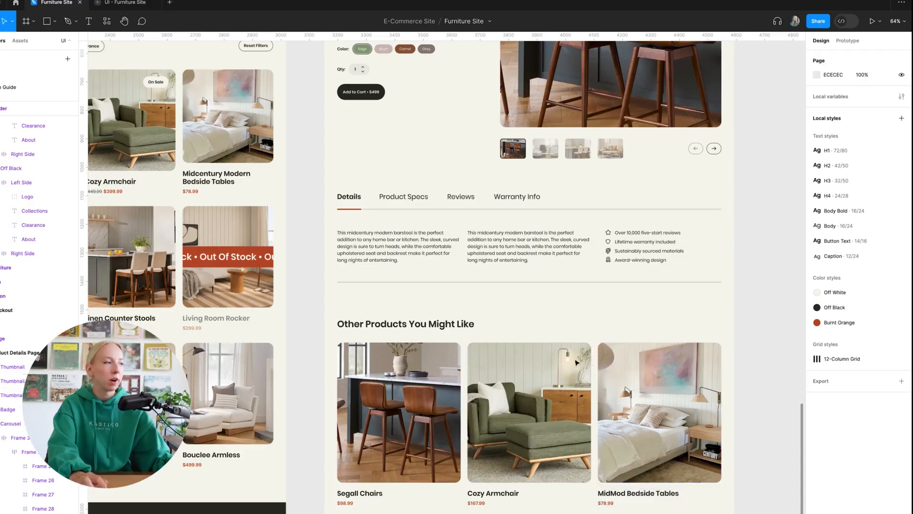
Examine the product thumbnails on the Product List and Product Details pages and their Thumbnail component set.
scroll(574, 356, "left", 10)
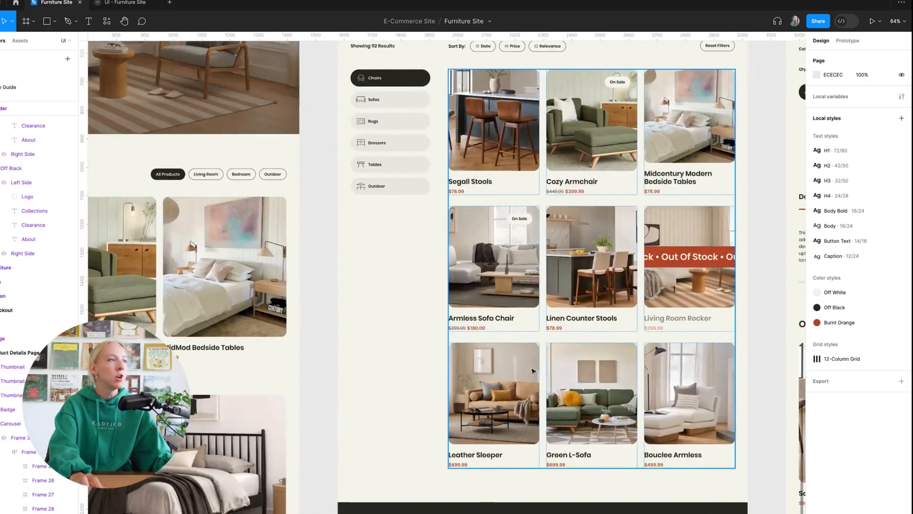
scroll(581, 316, "up", 3)
scroll(556, 280, "left", 2)
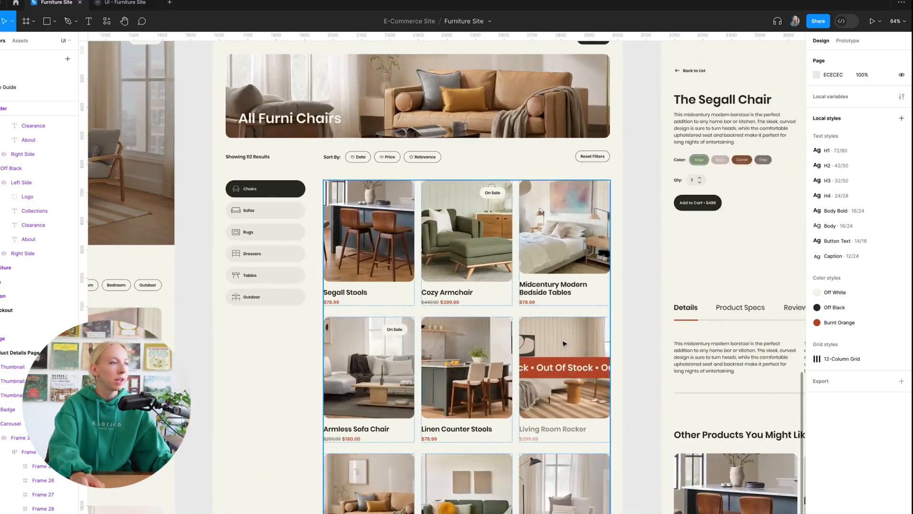
scroll(570, 343, "right", 2)
scroll(575, 343, "right", 3)
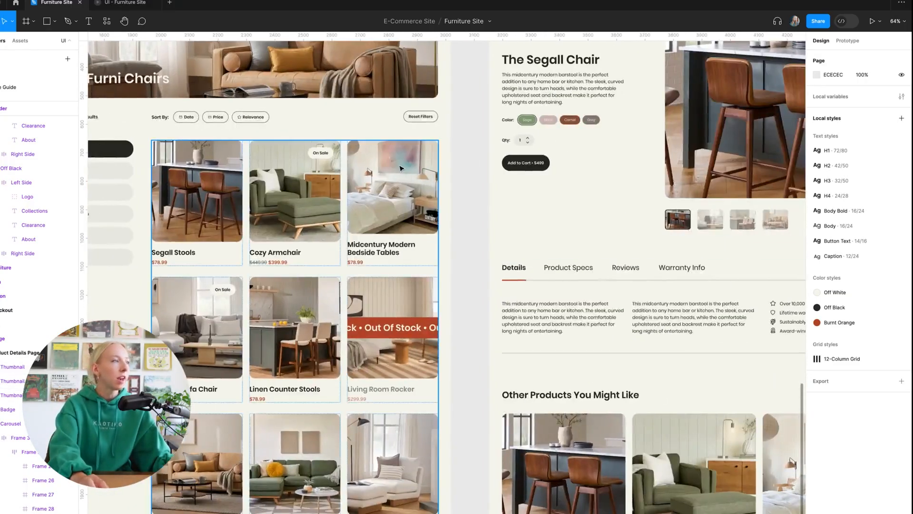
scroll(438, 220, "up", 5)
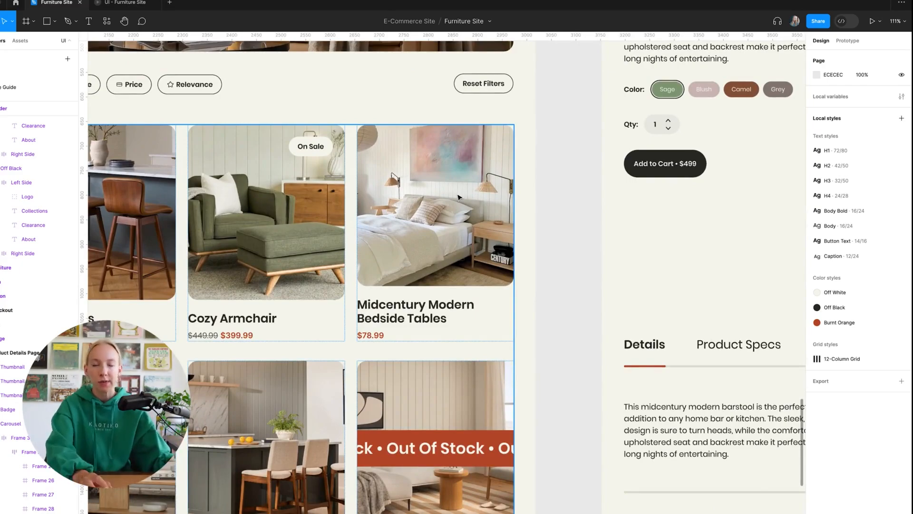
scroll(460, 203, "down", 5)
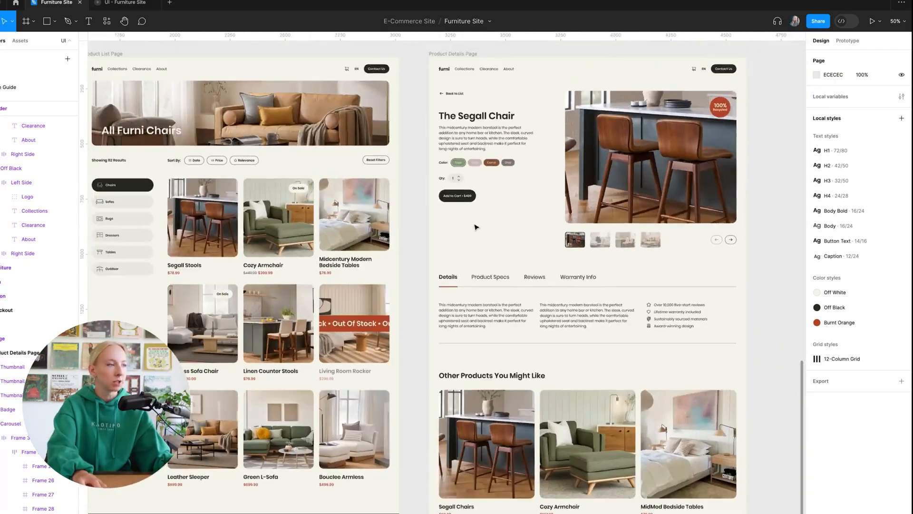
scroll(606, 271, "down", 1)
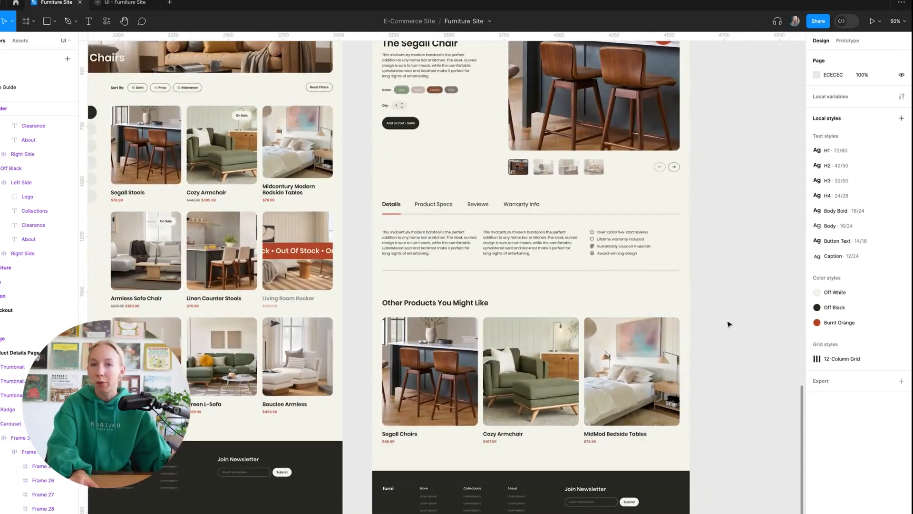
scroll(640, 333, "up", 7)
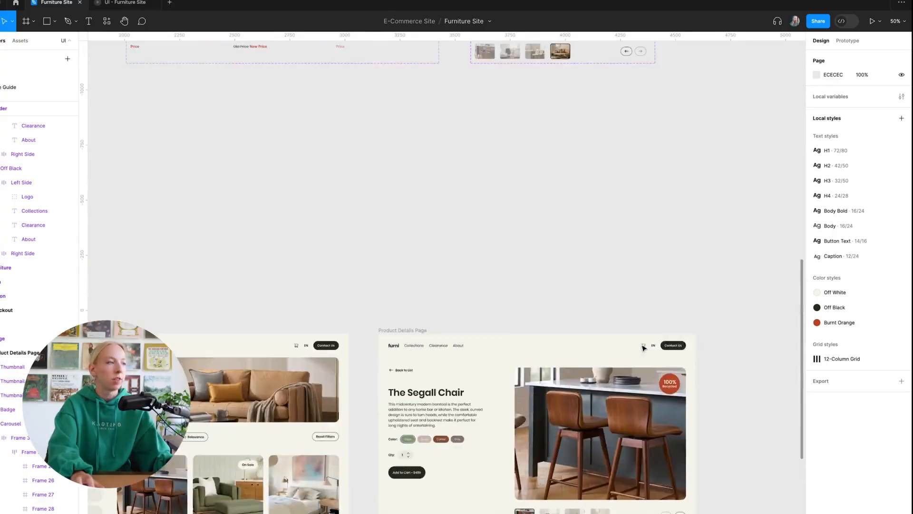
scroll(643, 349, "down", 3)
scroll(652, 347, "up", 4)
scroll(505, 282, "up", 6)
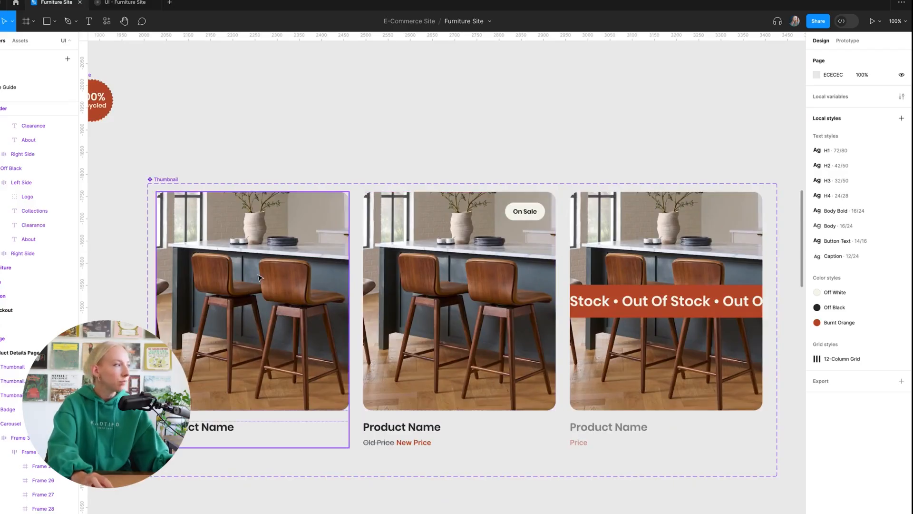
Add a variant based on the Default thumbnail to the Thumbnail component set and place it directly beneath the Default one.
left_click(316, 270)
scroll(316, 269, "down", 2)
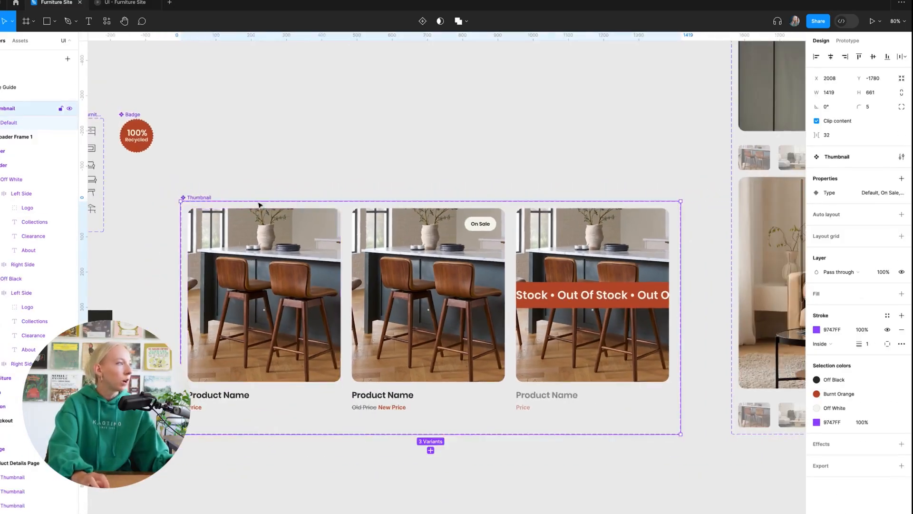
scroll(280, 216, "down", 1)
scroll(275, 225, "down", 2)
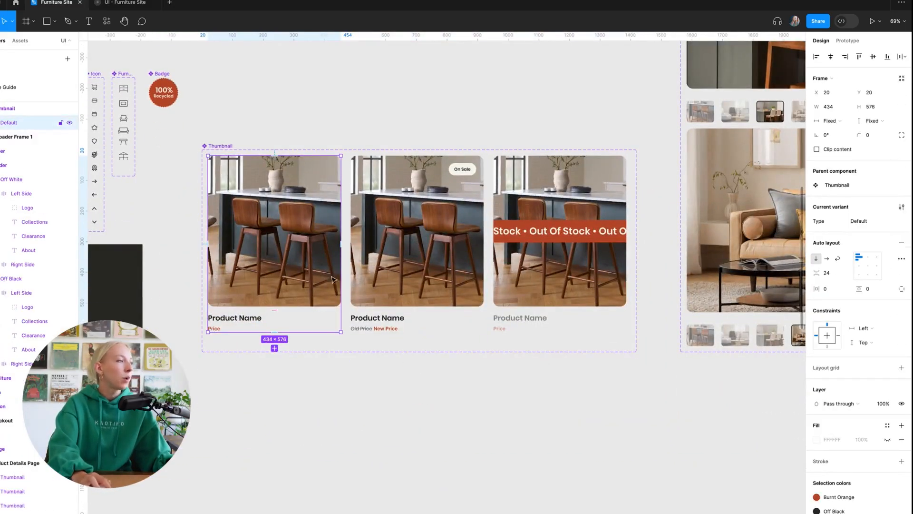
left_click(274, 349)
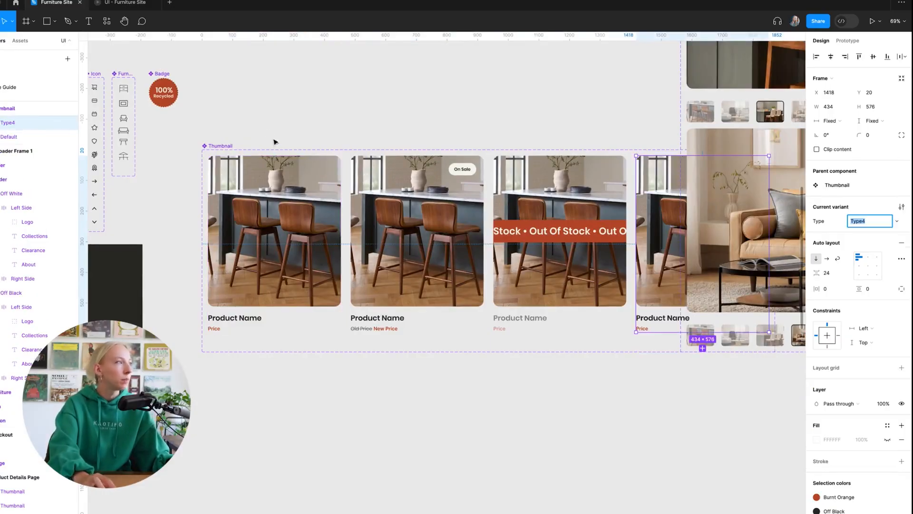
left_click_drag(667, 164, 239, 349)
Extend the Thumbnail component set to a height of 1285 to enclose the new variant, and reposition the set on the canvas.
left_click(229, 145)
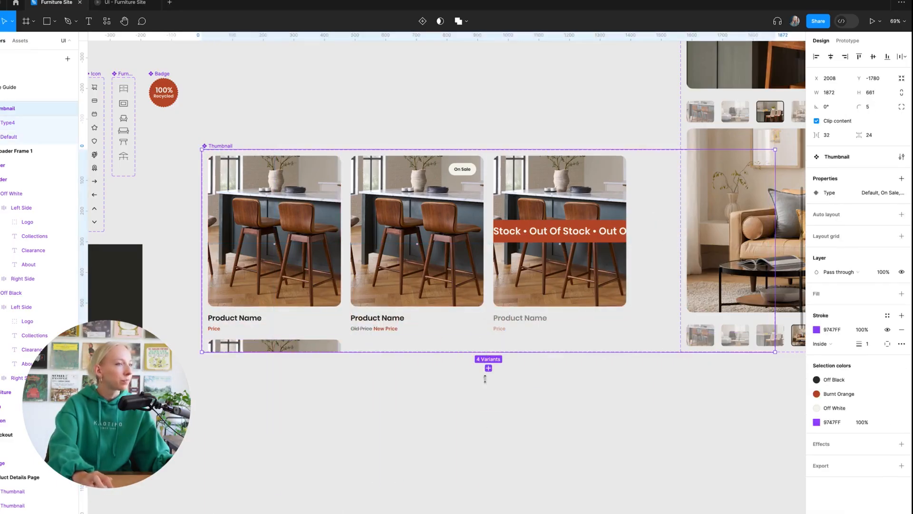
left_click_drag(486, 378, 485, 511)
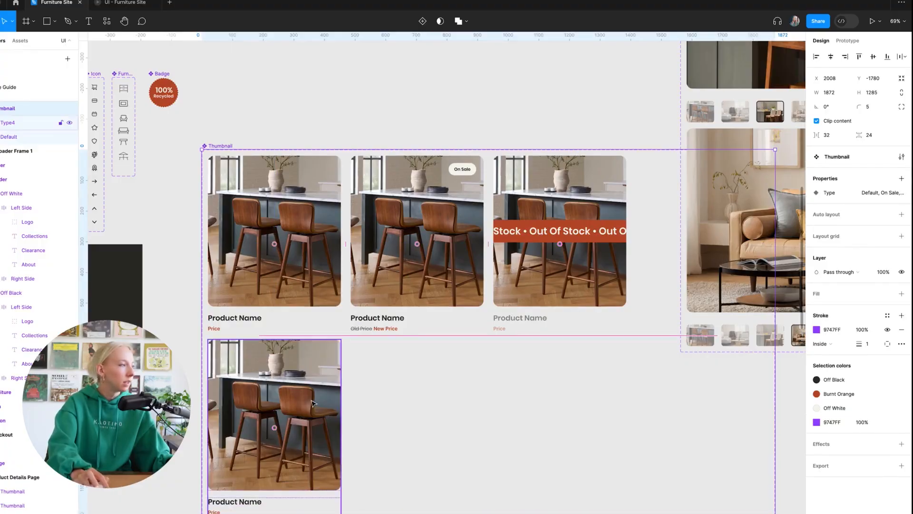
left_click_drag(312, 402, 289, 379)
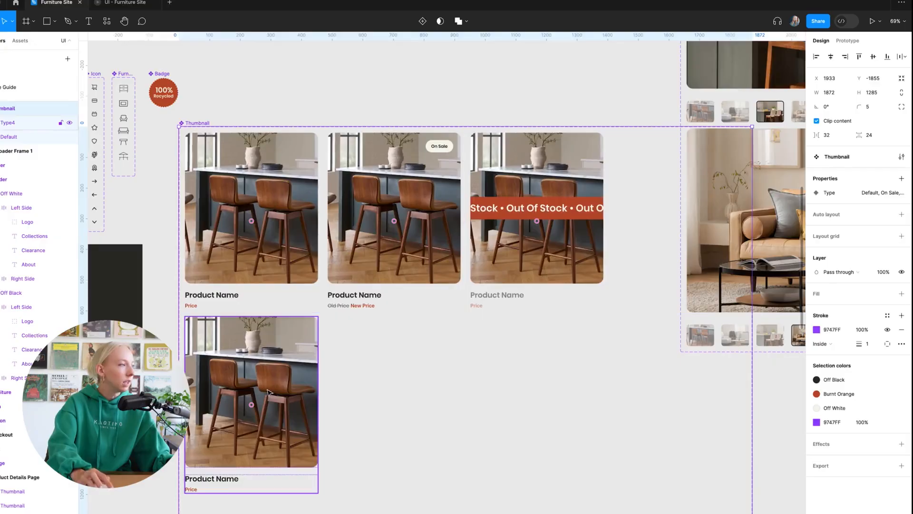
left_click(269, 392)
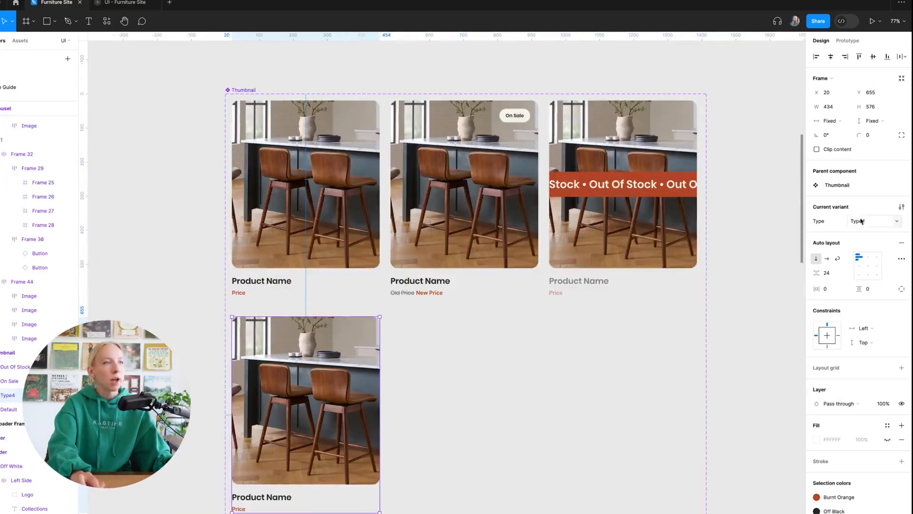
Create a variant property named State with the value Default on the Thumbnail component set.
left_click(246, 90)
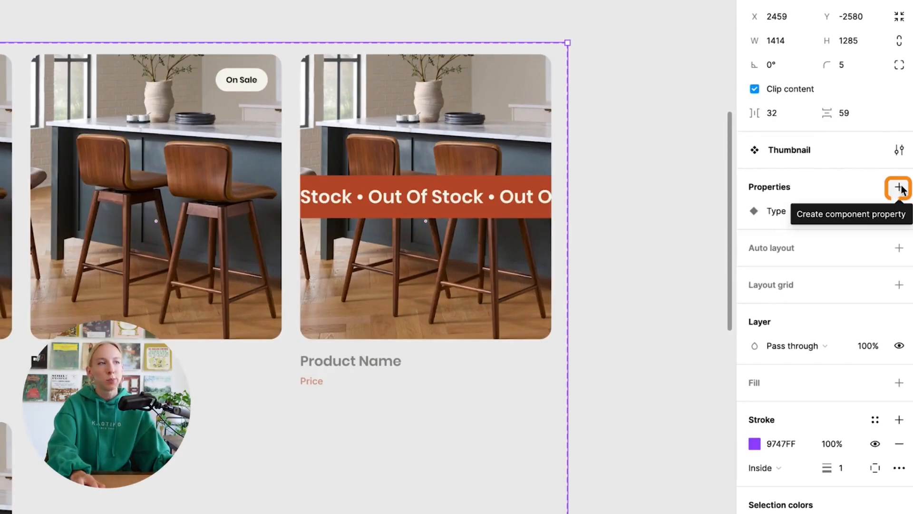
left_click(900, 188)
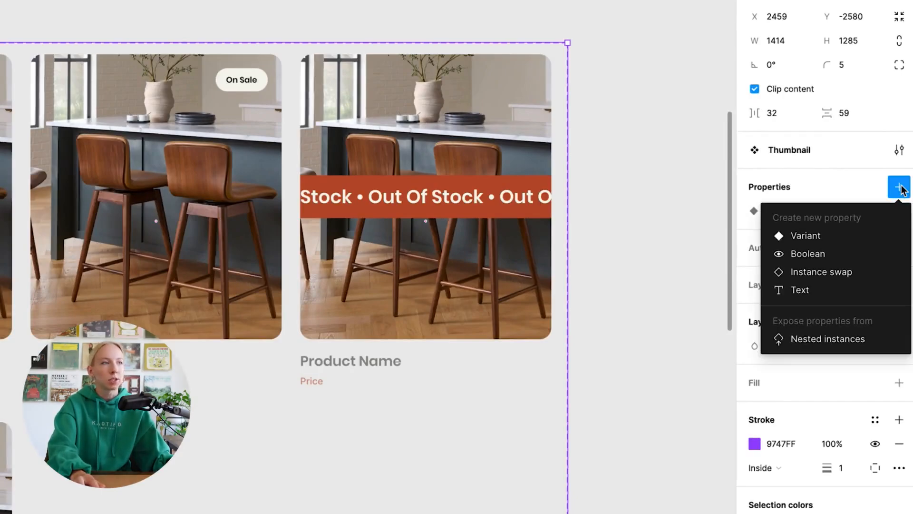
left_click(870, 236)
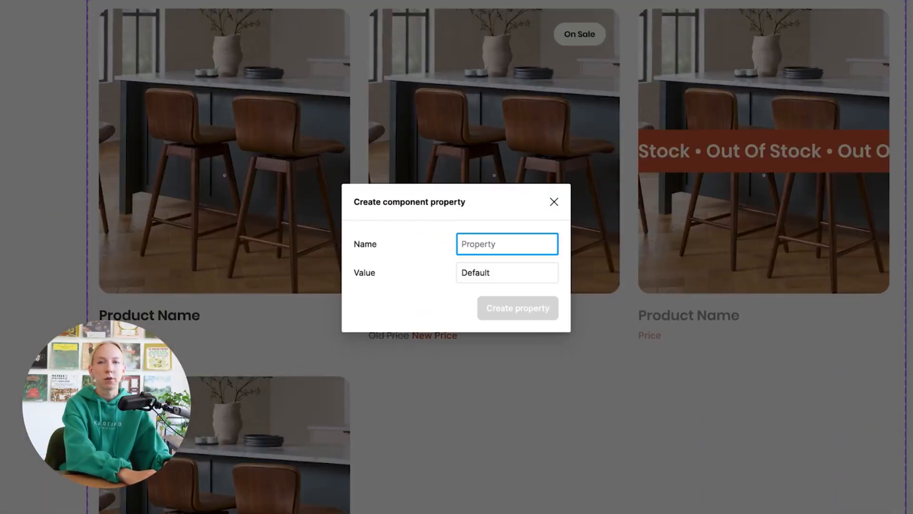
type("State")
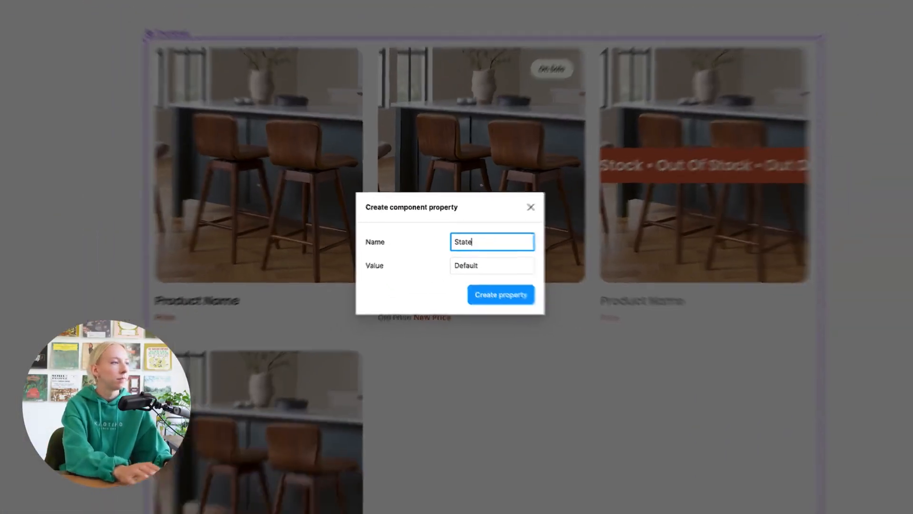
key("Return")
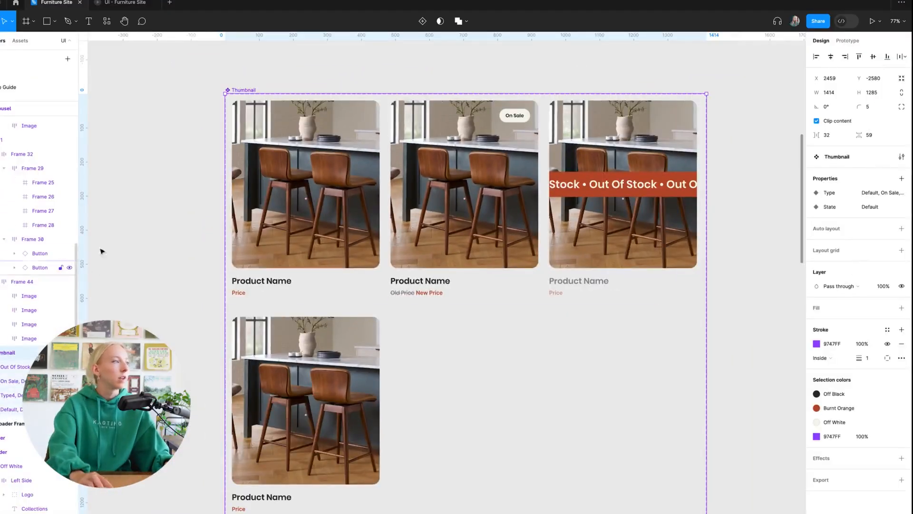
Set the new lower thumbnail variant's State to Hover and its Type to Default.
left_click(328, 196)
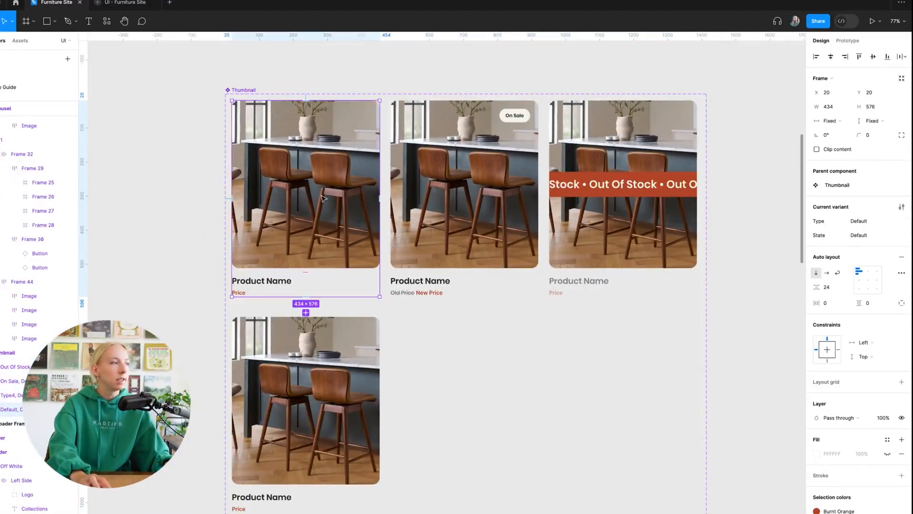
left_click(305, 371)
left_click(871, 223)
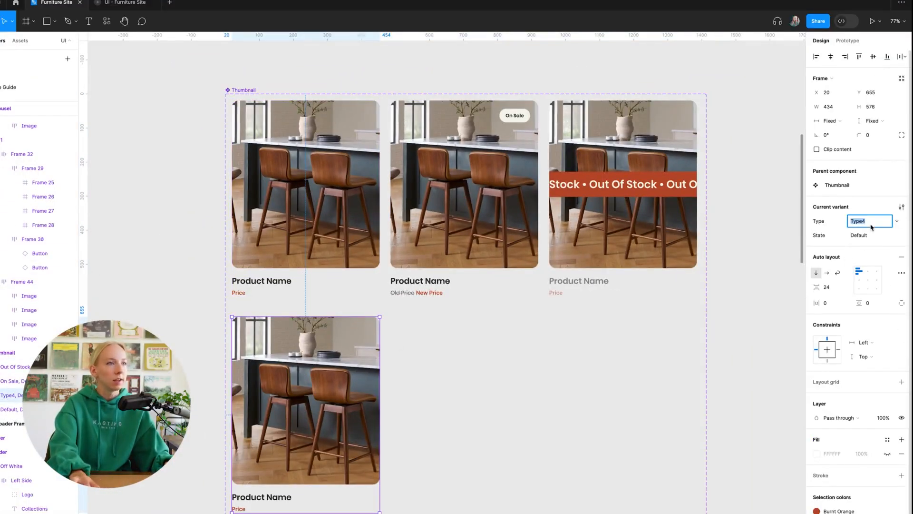
left_click(878, 237)
type("Hover")
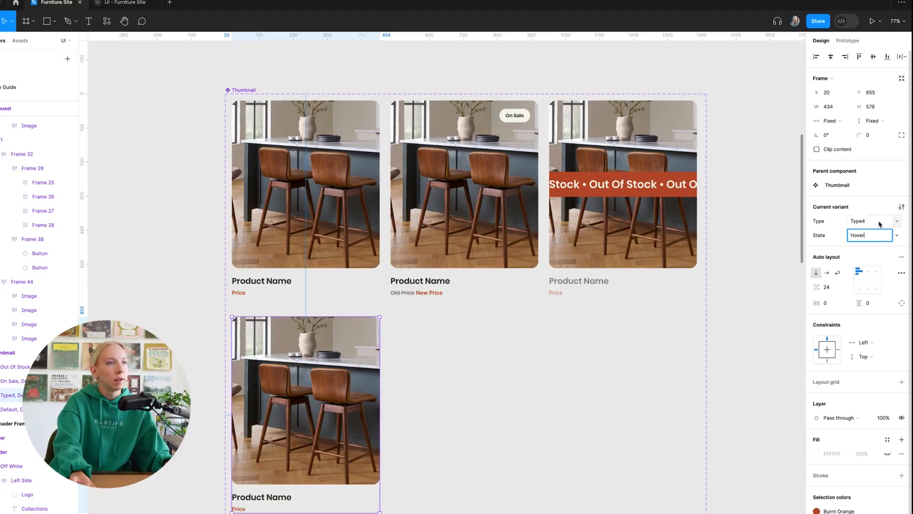
key("Return")
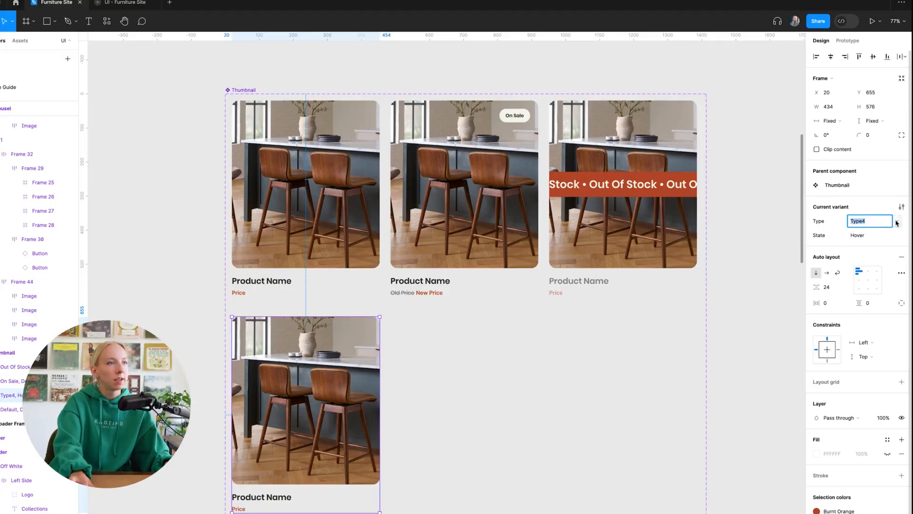
left_click(897, 221)
left_click(871, 189)
left_click(719, 284)
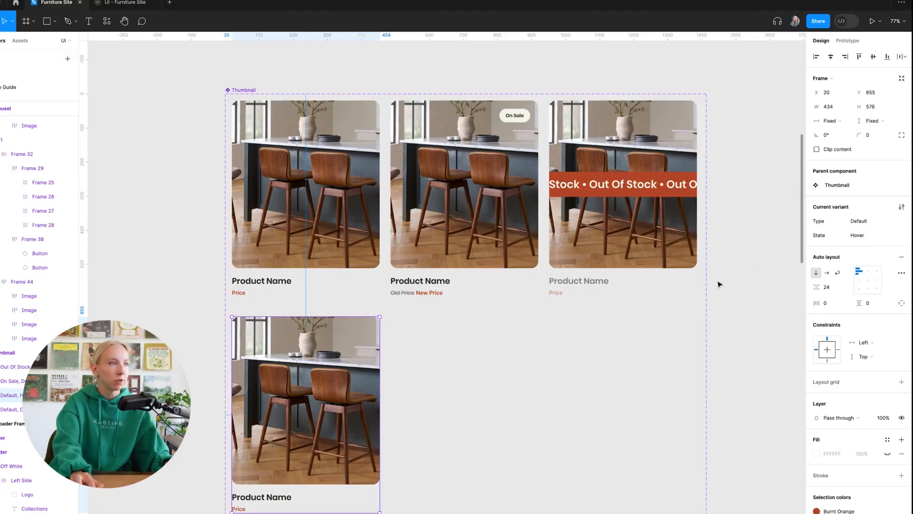
Add copies of the On Sale and Out Of Stock variants and place each beneath its original in the second row.
left_click(486, 230)
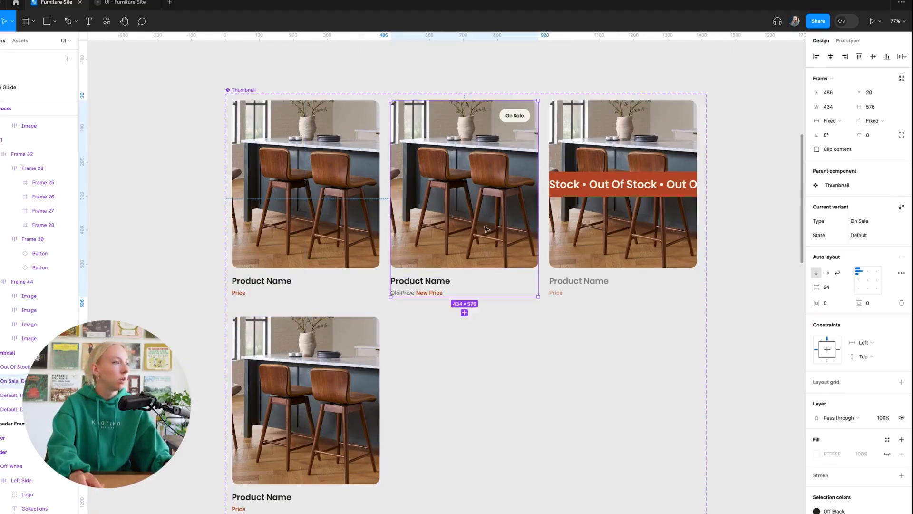
left_click(464, 313)
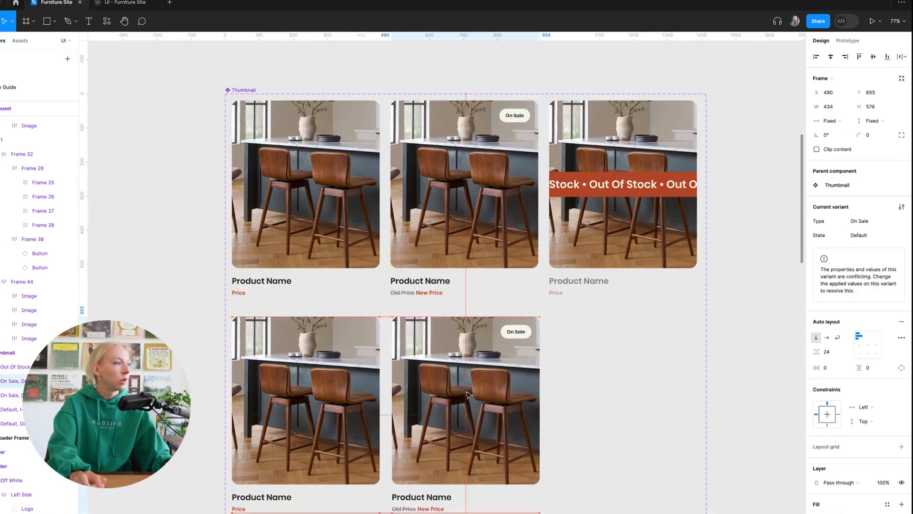
left_click(610, 245)
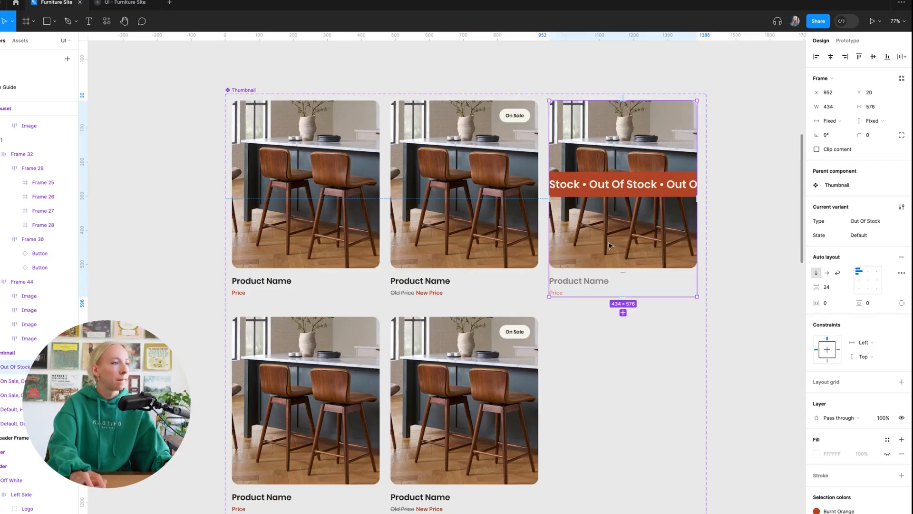
left_click(623, 312)
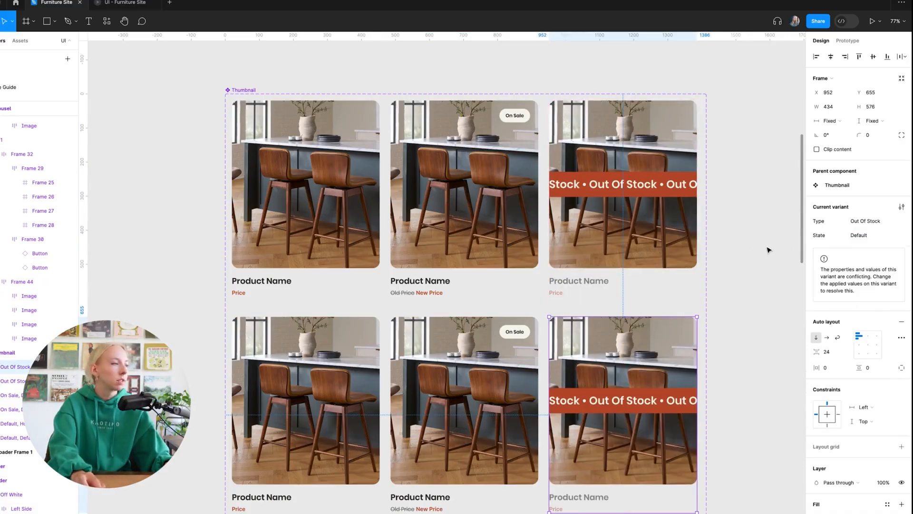
Set the State of the second-row On Sale and Out Of Stock variants to Hover.
left_click(473, 371)
left_click(880, 238)
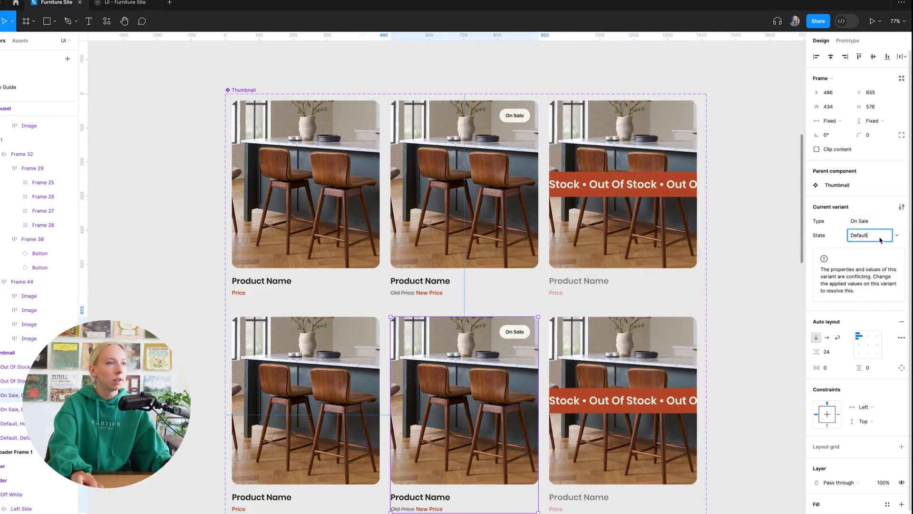
left_click(896, 235)
left_click(892, 245)
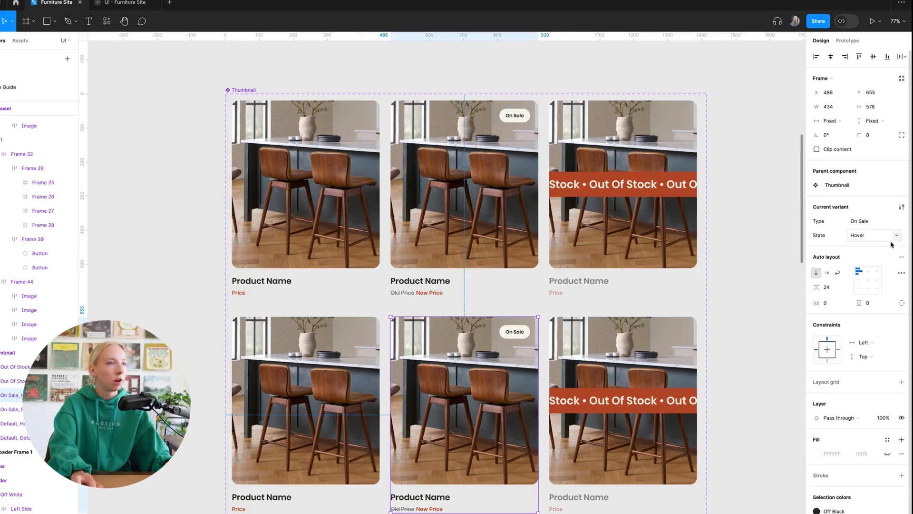
left_click(632, 345)
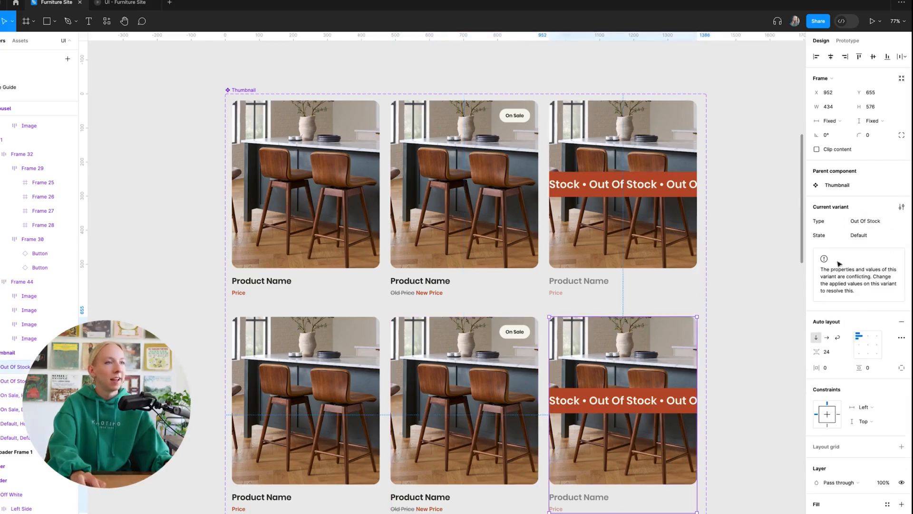
left_click(894, 235)
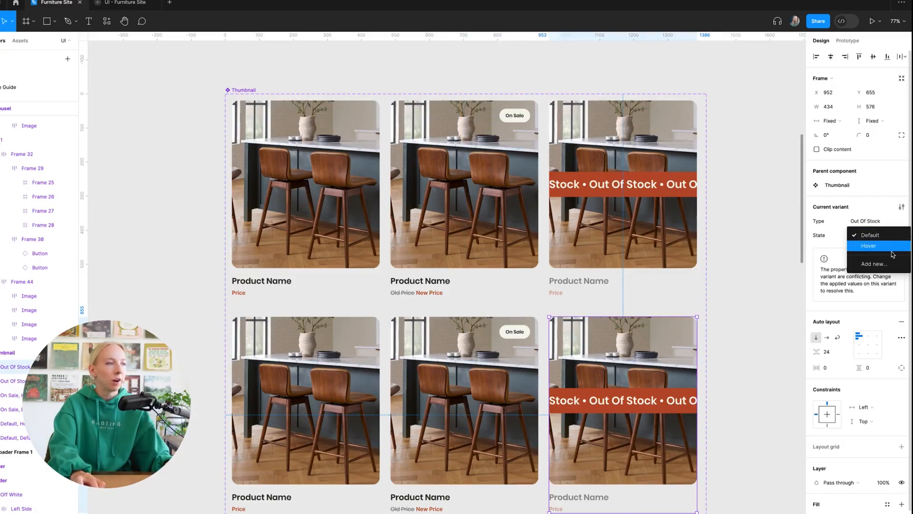
left_click(893, 248)
left_click(748, 236)
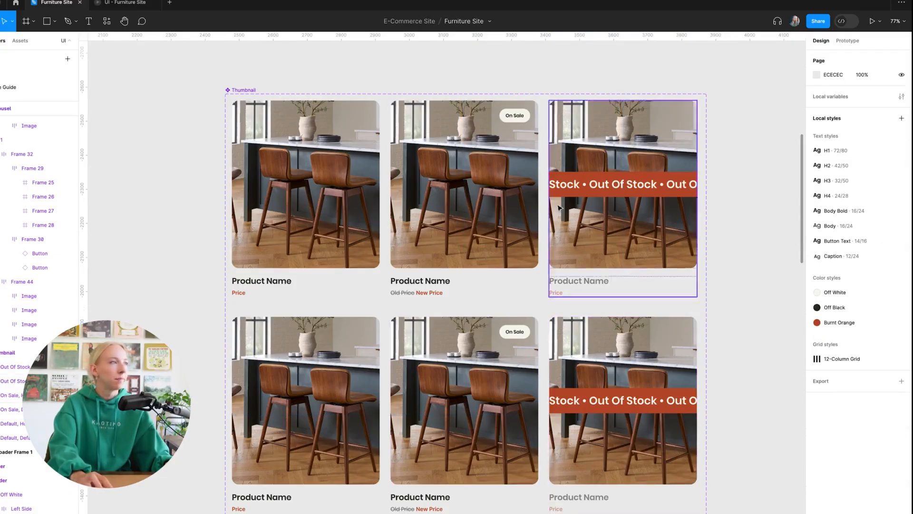
scroll(325, 188, "down", 2)
scroll(458, 290, "up", 2)
scroll(457, 289, "down", 1)
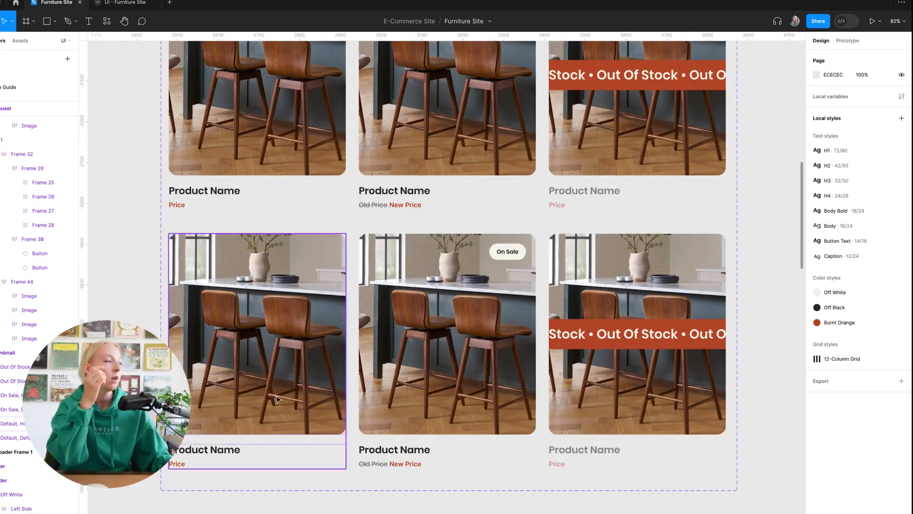
Add a dark brown 291D11 fill at 20% opacity over the image of the Default Hover thumbnail.
double_click(279, 363)
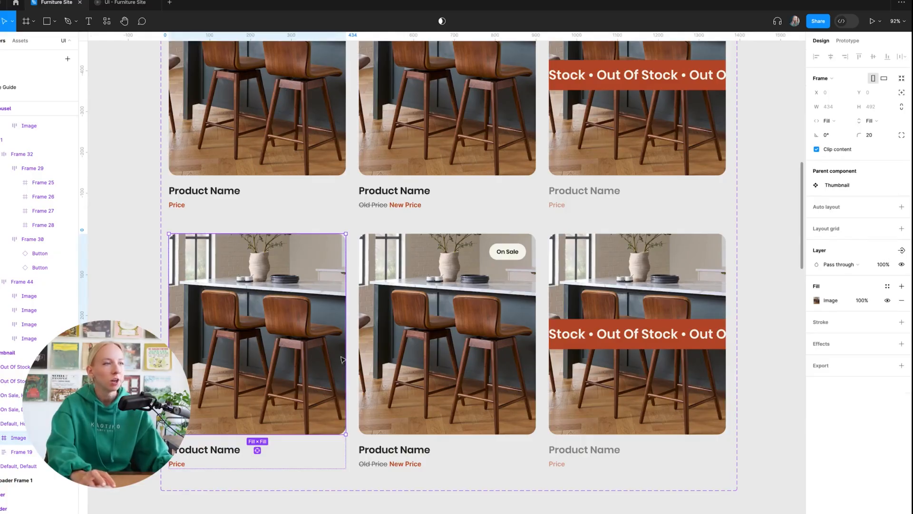
left_click(901, 287)
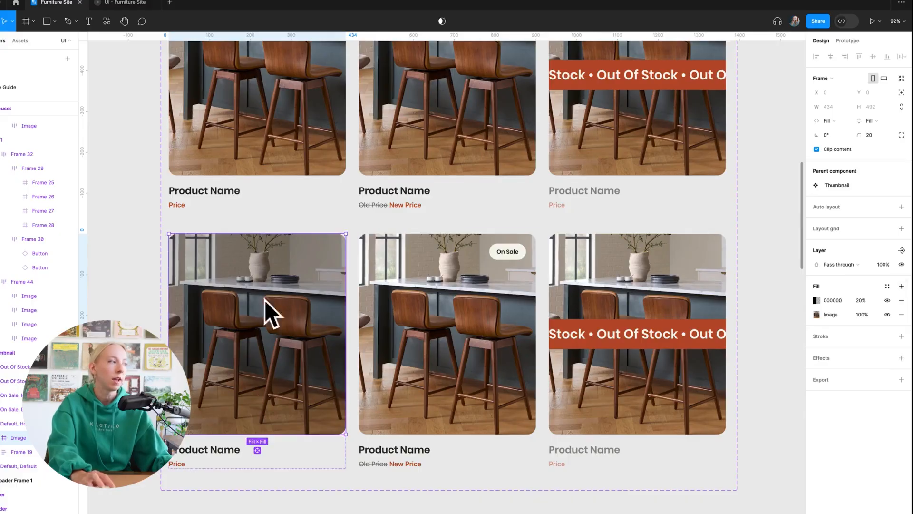
left_click(816, 301)
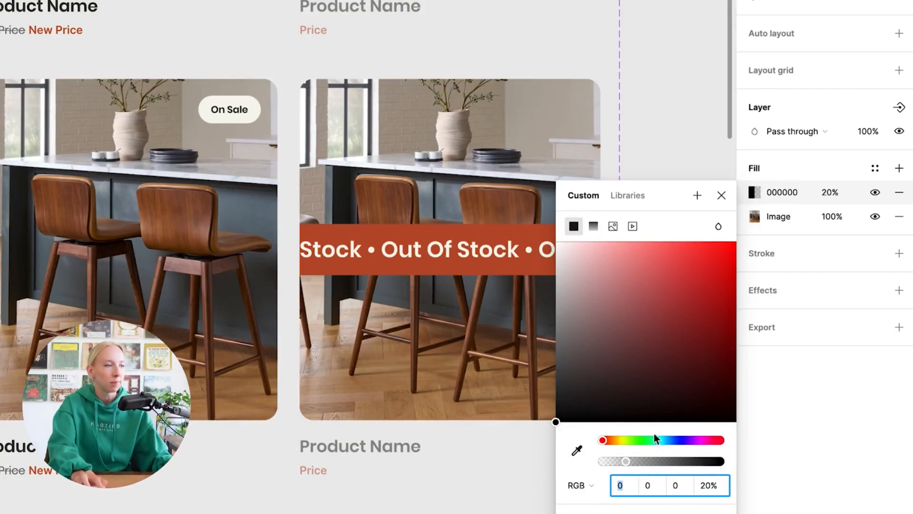
left_click_drag(607, 441, 612, 441)
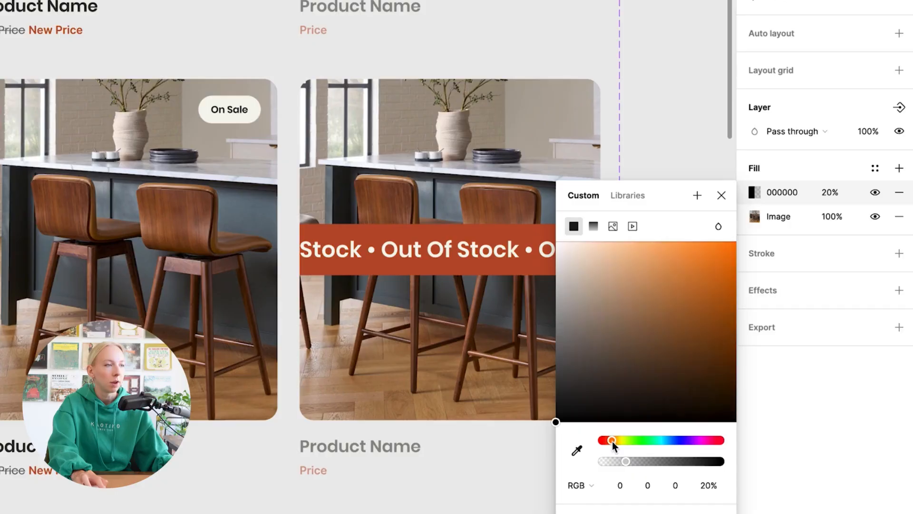
left_click(655, 376)
left_click_drag(656, 379, 661, 398)
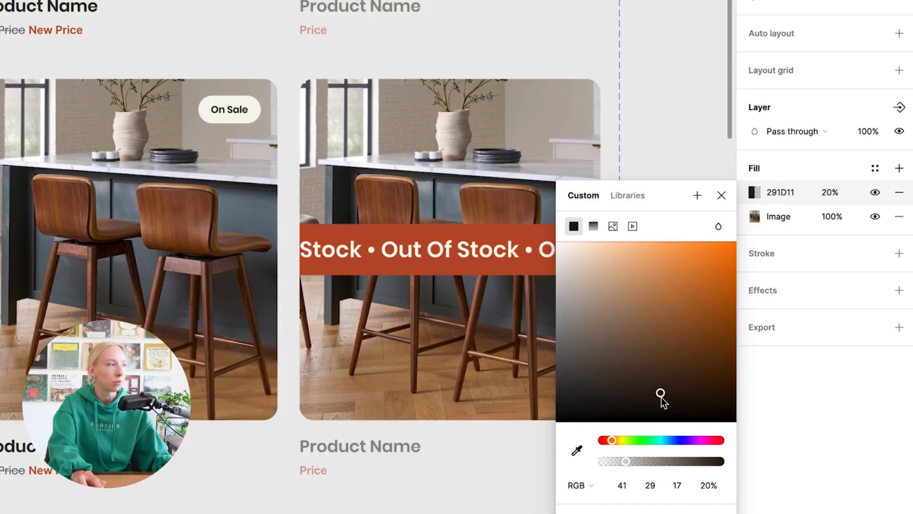
left_click(727, 197)
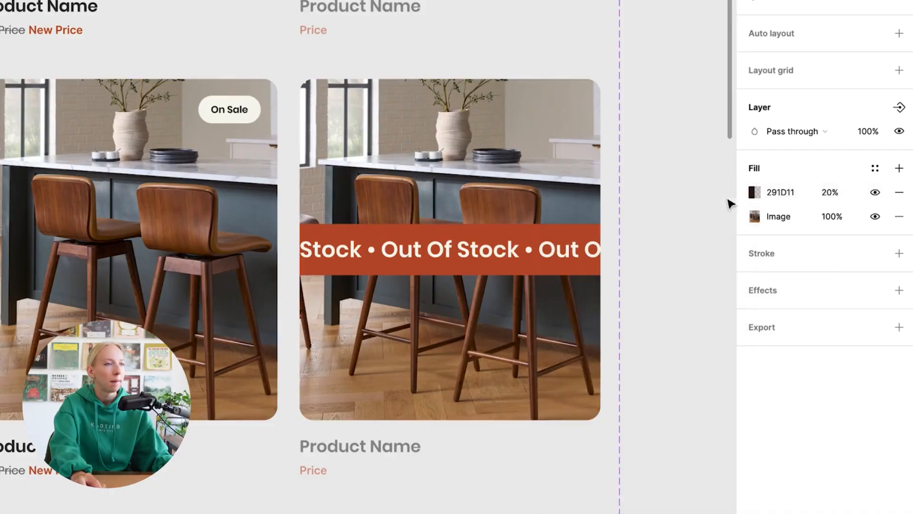
Copy the overlay's hex colour and add a 291D11 fill at 20% over the On Sale Hover thumbnail's image.
left_click(781, 194)
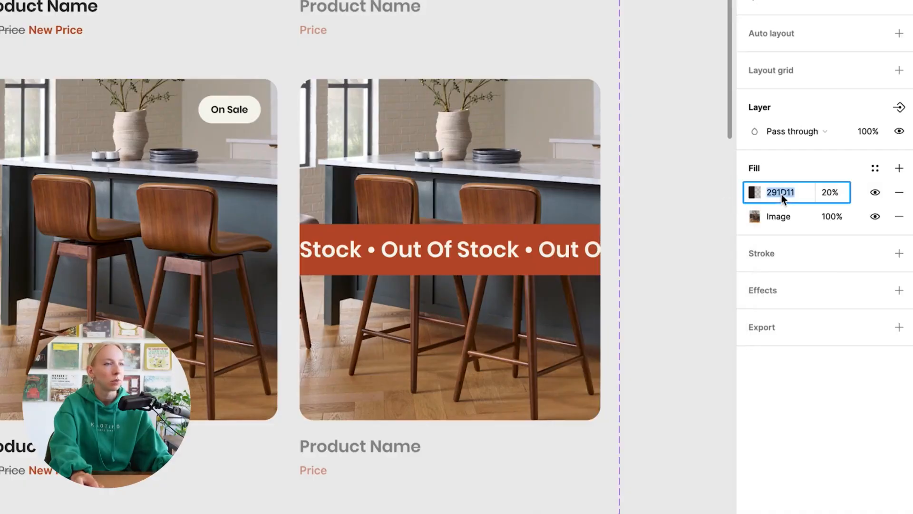
left_click(670, 224)
left_click(111, 297)
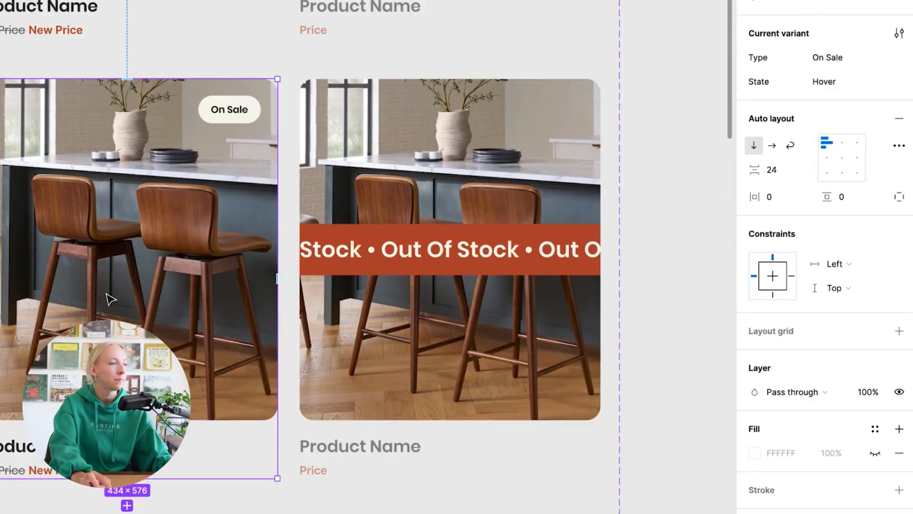
double_click(123, 261)
left_click(898, 246)
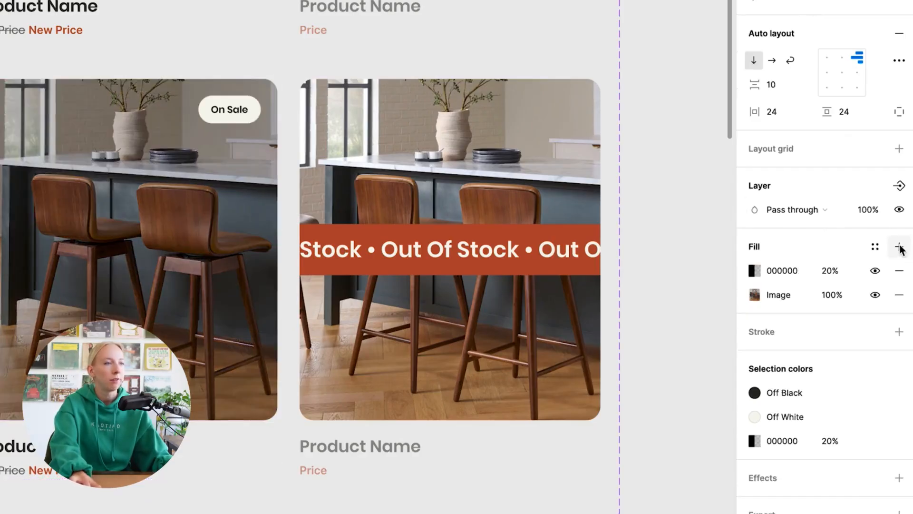
left_click(790, 275)
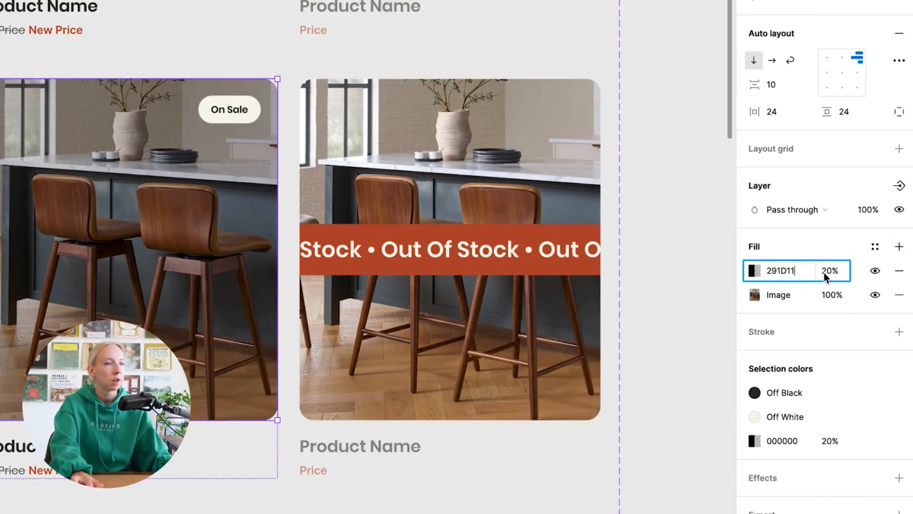
key("Return")
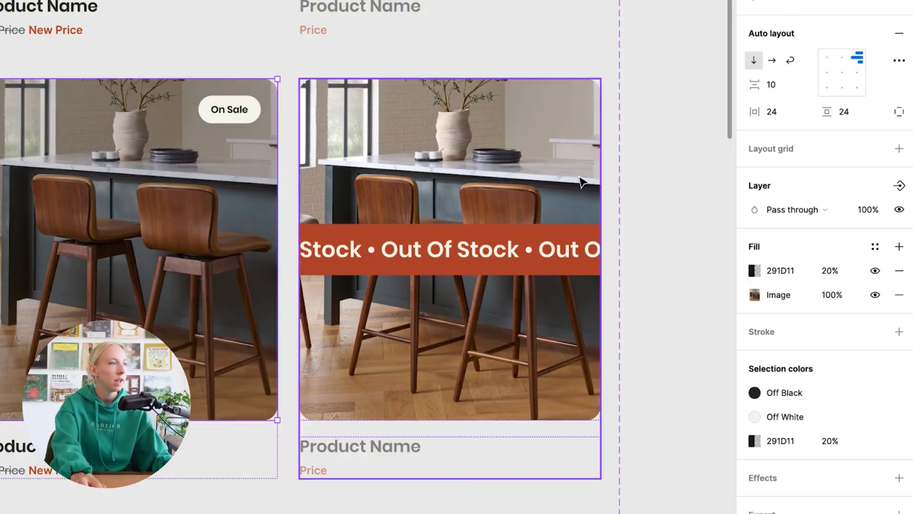
Add a 291D11 fill at 20% opacity over the image of the Out Of Stock Hover thumbnail.
left_click(580, 181)
left_click(695, 179)
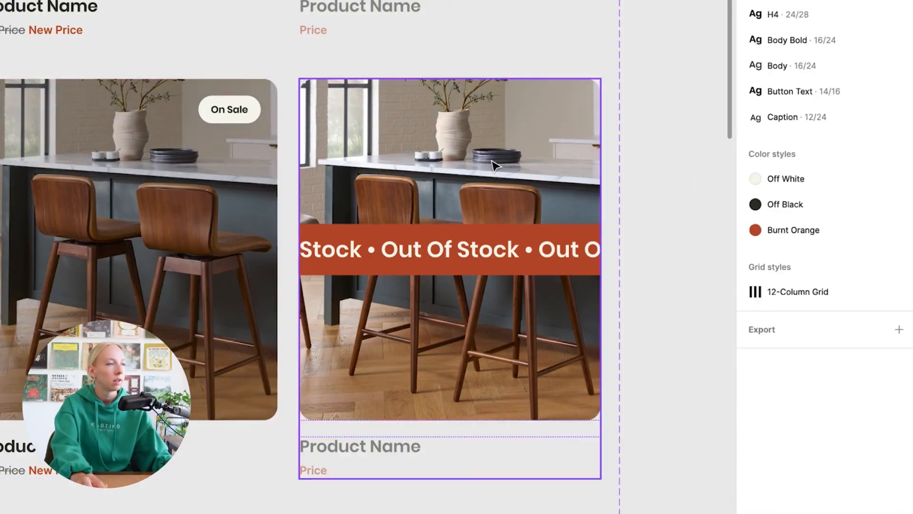
left_click(495, 166)
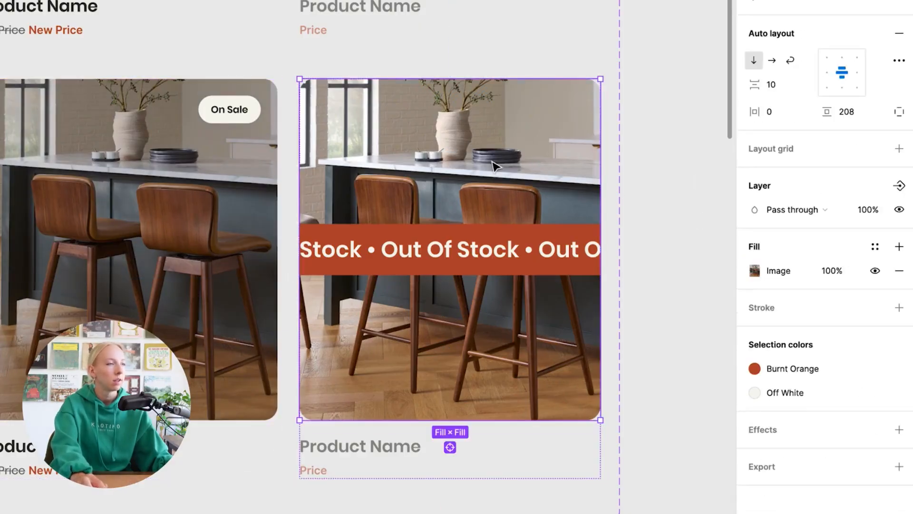
left_click(904, 246)
left_click(797, 270)
type("291D11")
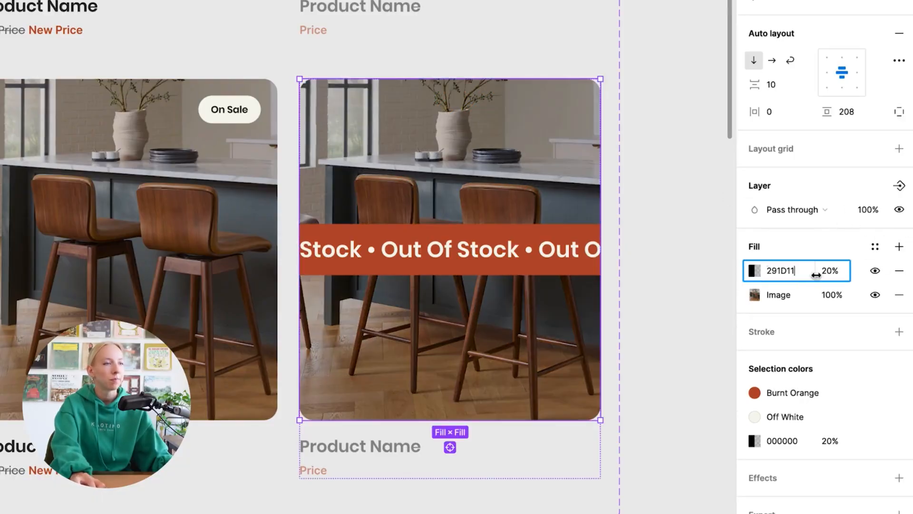
left_click(729, 248)
Connect the first-row Default thumbnail to its Hover variant with a While hovering prototype interaction.
scroll(118, 60, "down", 5)
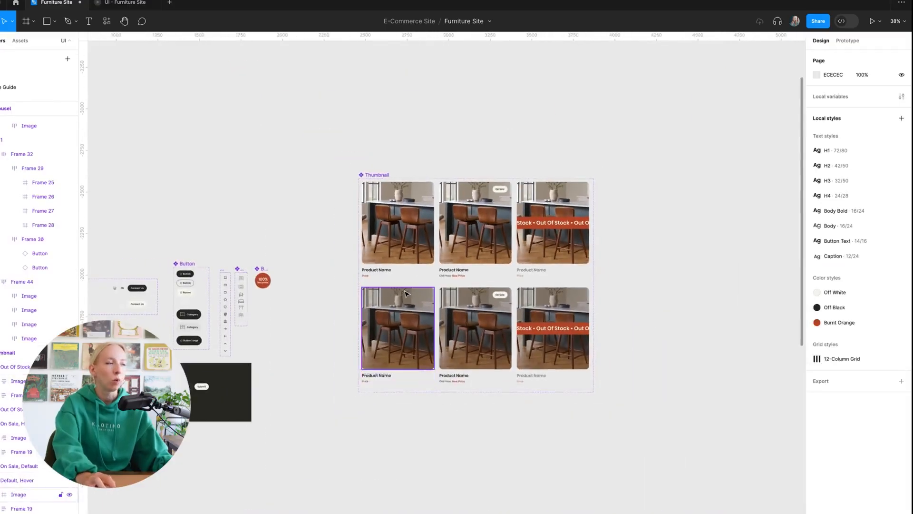
scroll(406, 293, "up", 5)
scroll(388, 224, "right", 2)
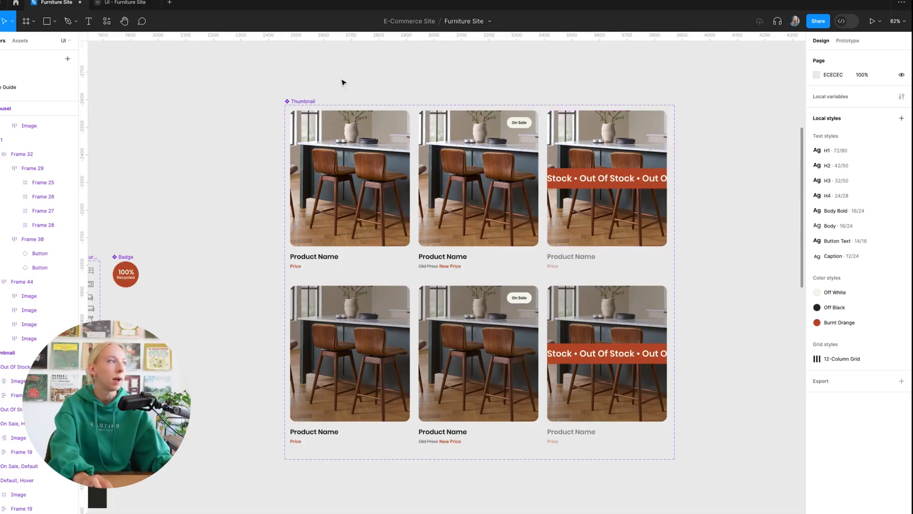
left_click(309, 101)
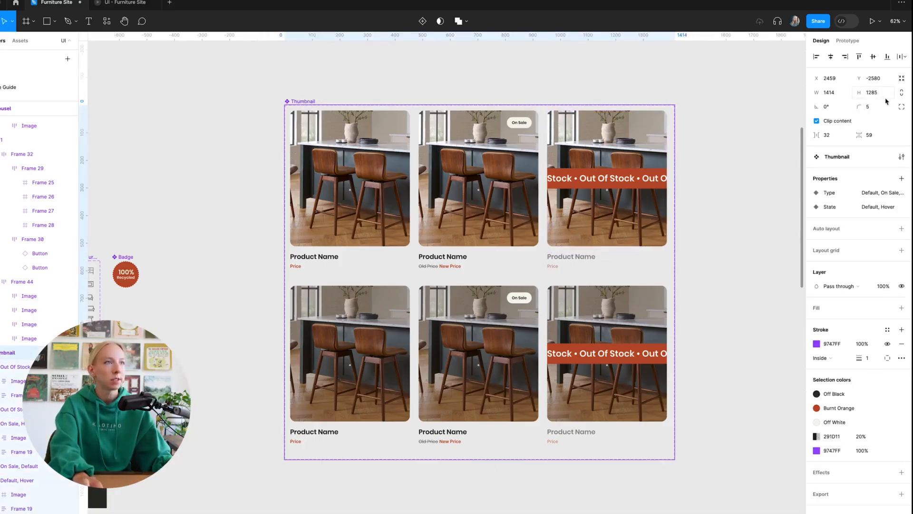
left_click(853, 42)
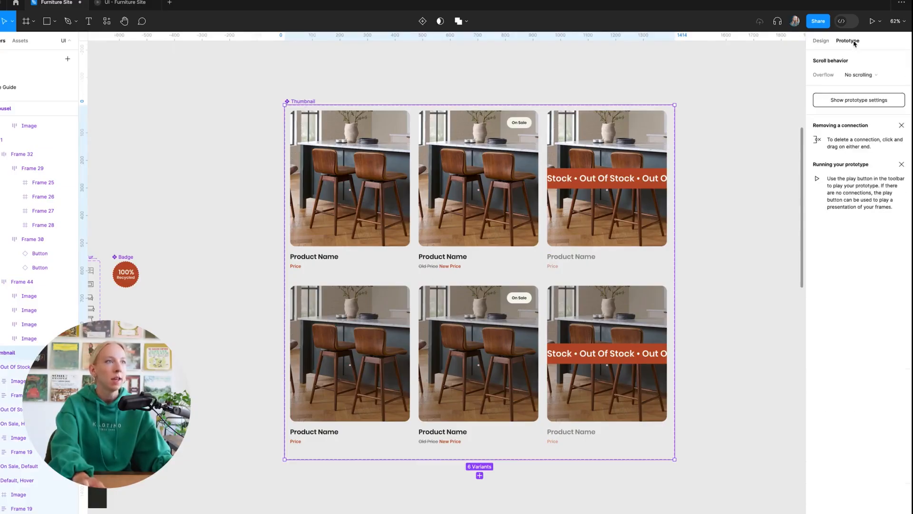
left_click(379, 164)
scroll(376, 283, "up", 2)
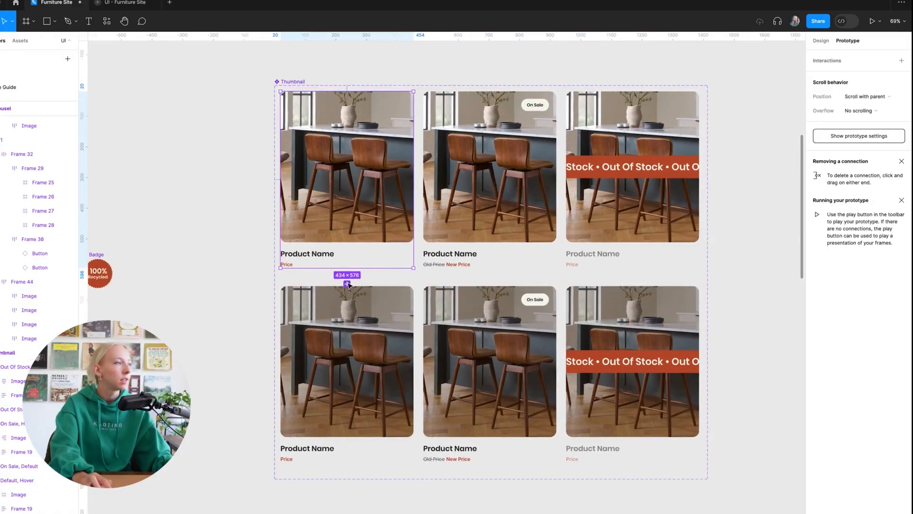
left_click_drag(351, 283, 361, 376)
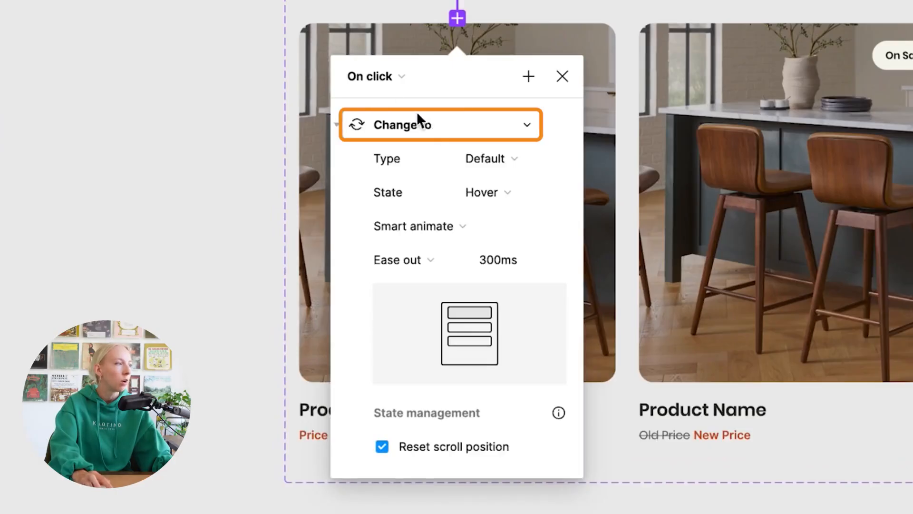
left_click(398, 77)
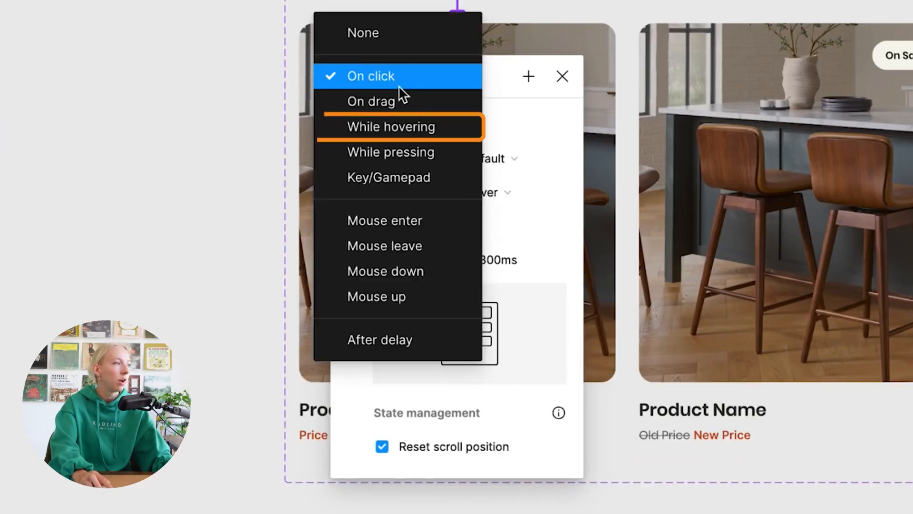
left_click(449, 128)
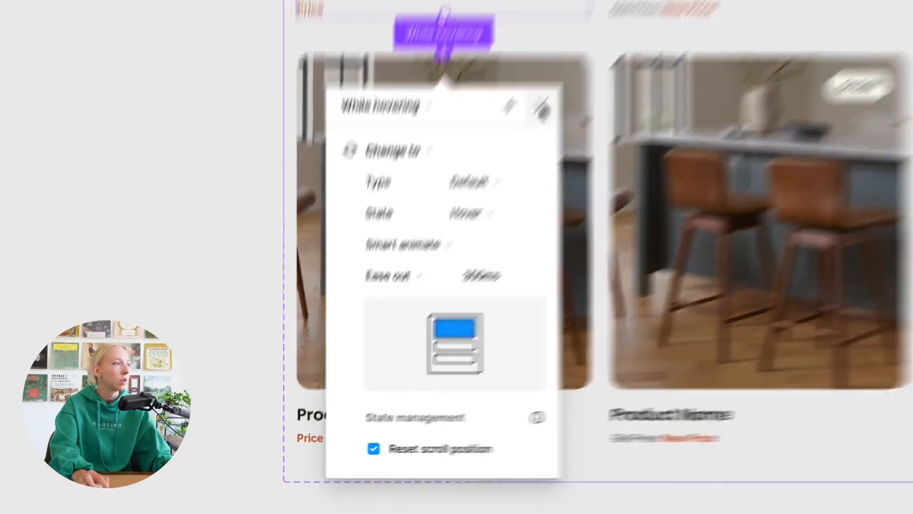
left_click(562, 76)
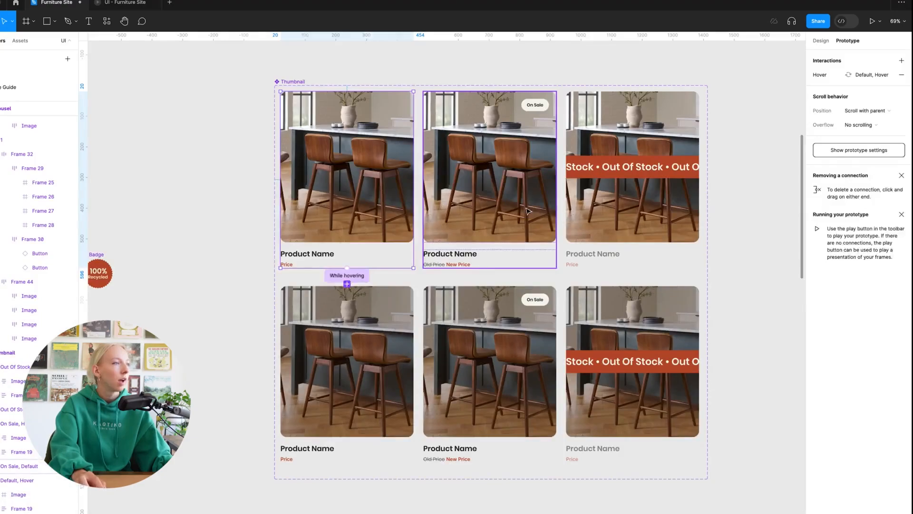
Connect the first-row On Sale thumbnail to its Hover variant with a While hovering interaction.
left_click_drag(491, 283, 488, 344)
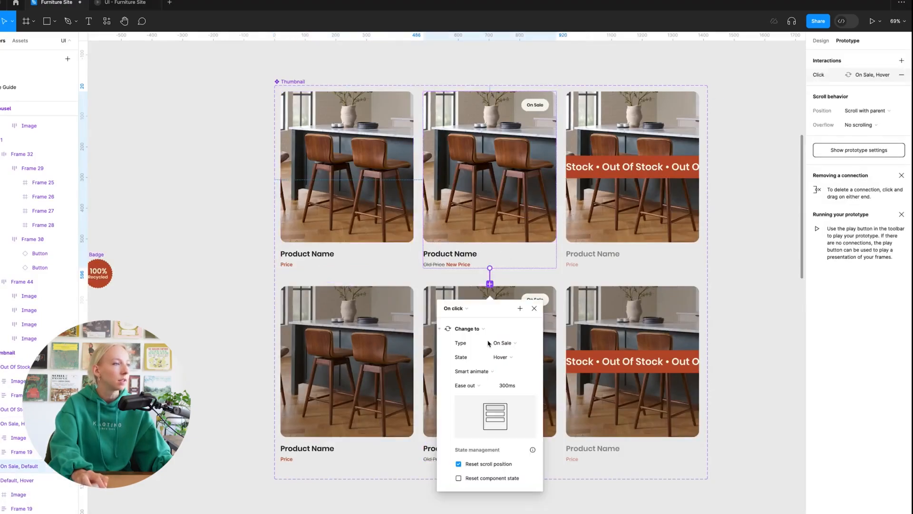
left_click(461, 308)
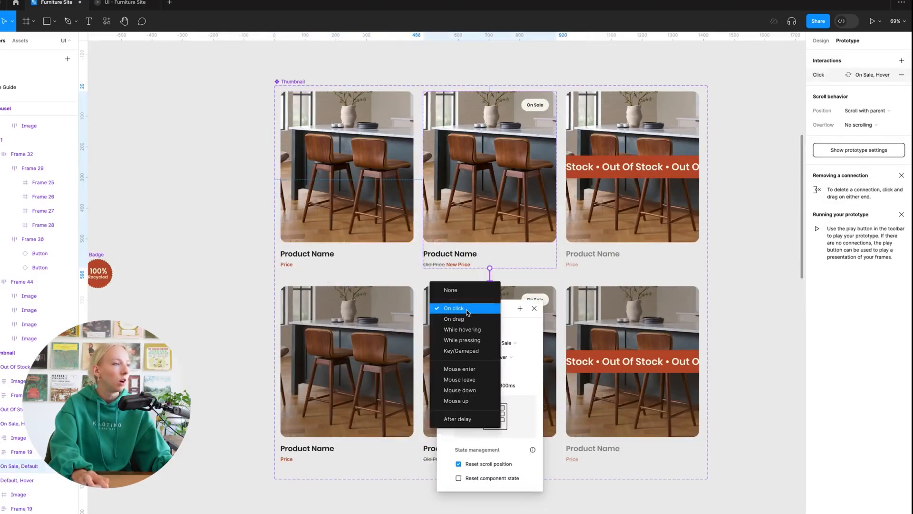
left_click(471, 329)
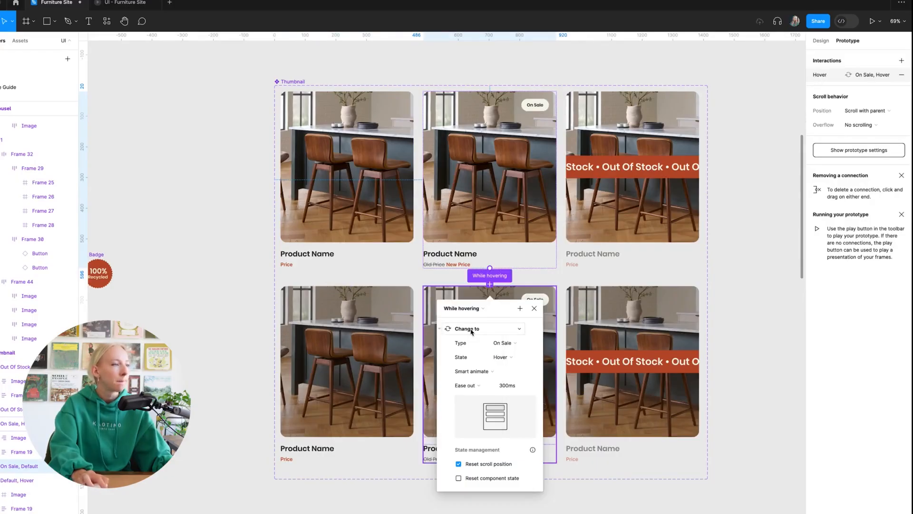
left_click(534, 308)
Connect the first-row Out Of Stock thumbnail to its Hover variant with a While hovering interaction.
left_click(642, 238)
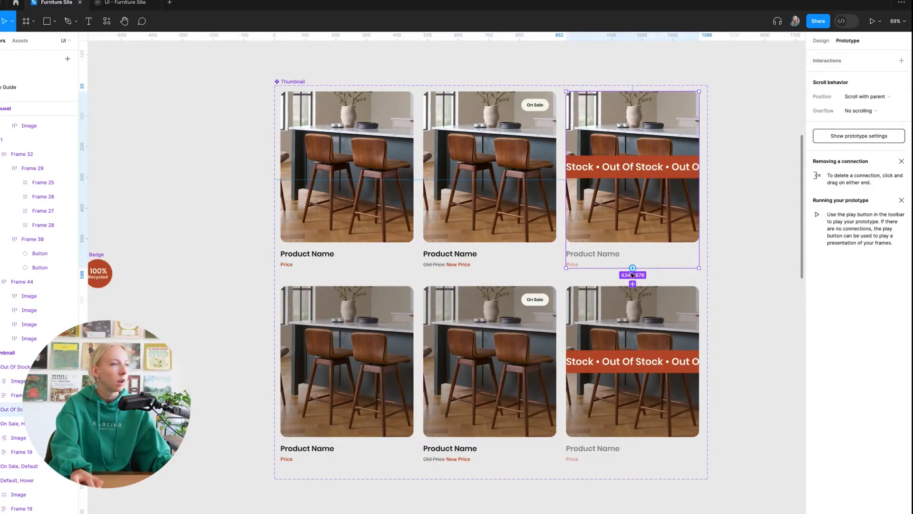
left_click(632, 284)
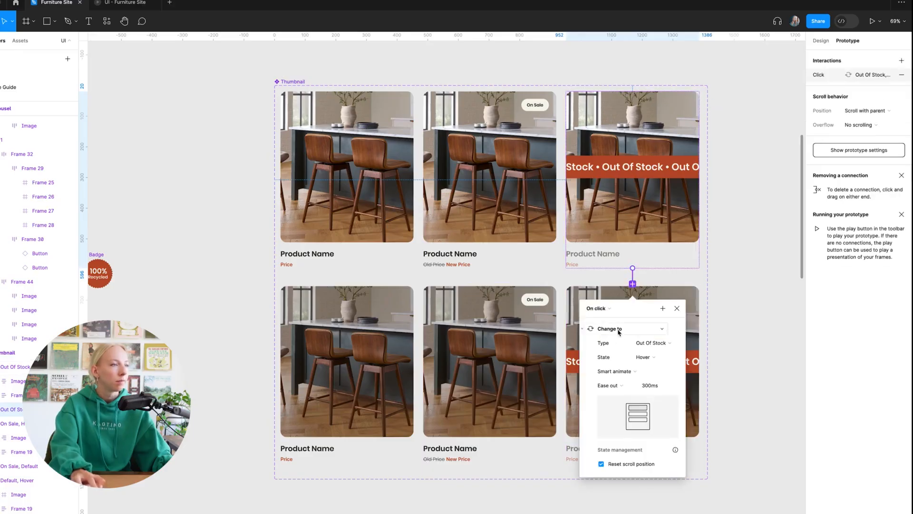
left_click(618, 329)
left_click(619, 329)
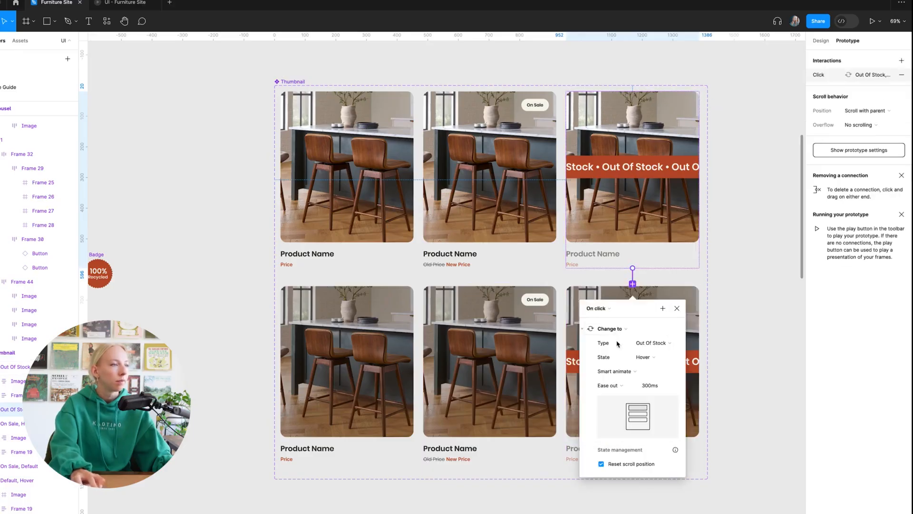
left_click(607, 312)
left_click(612, 332)
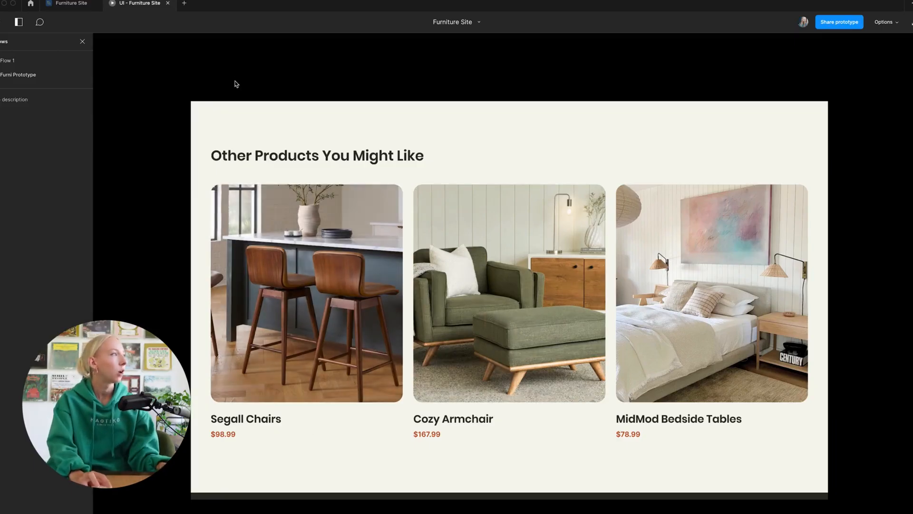
Return to the design file, close the prototype preview, and examine the Product Details Page's product information and header.
left_click(67, 5)
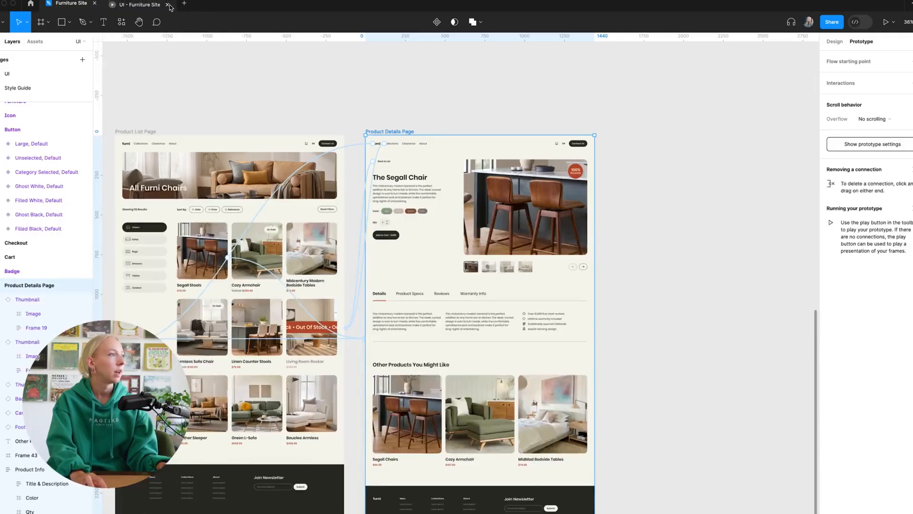
left_click(168, 4)
left_click(435, 82)
scroll(465, 212, "up", 6)
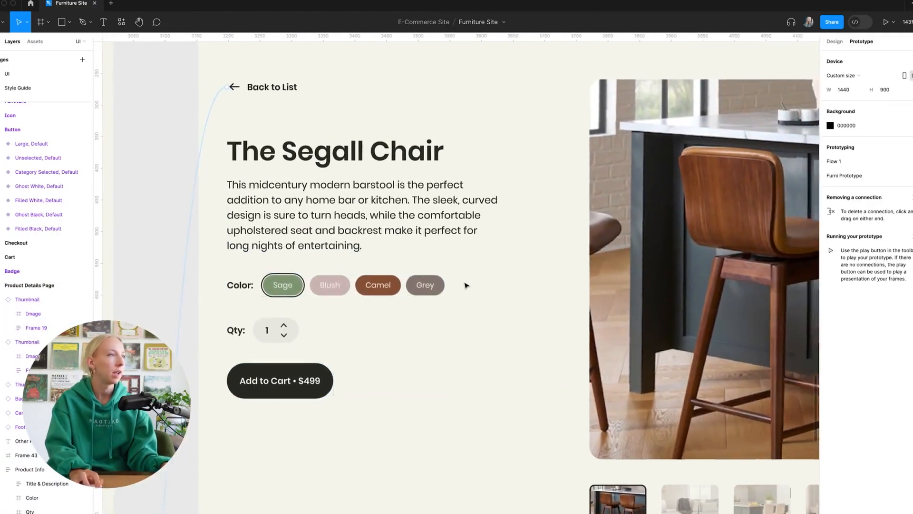
scroll(465, 285, "down", 3)
left_click(339, 341)
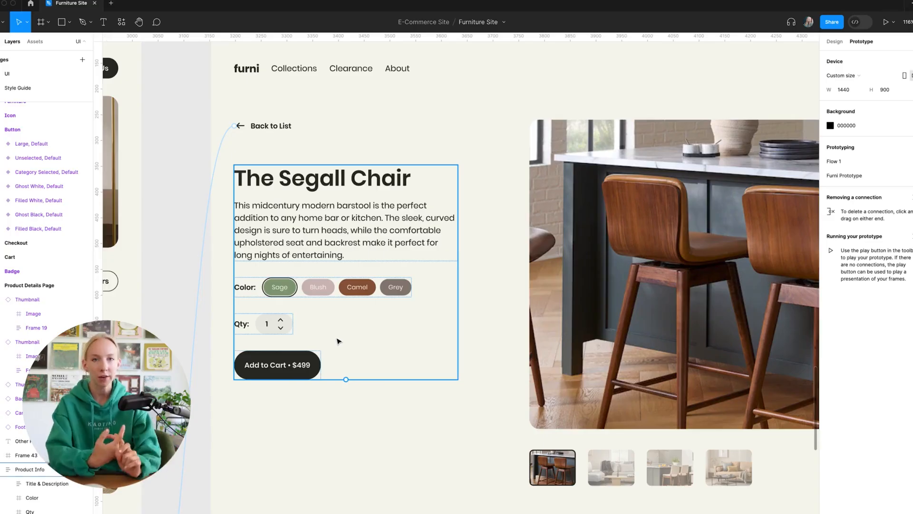
scroll(339, 341, "down", 3)
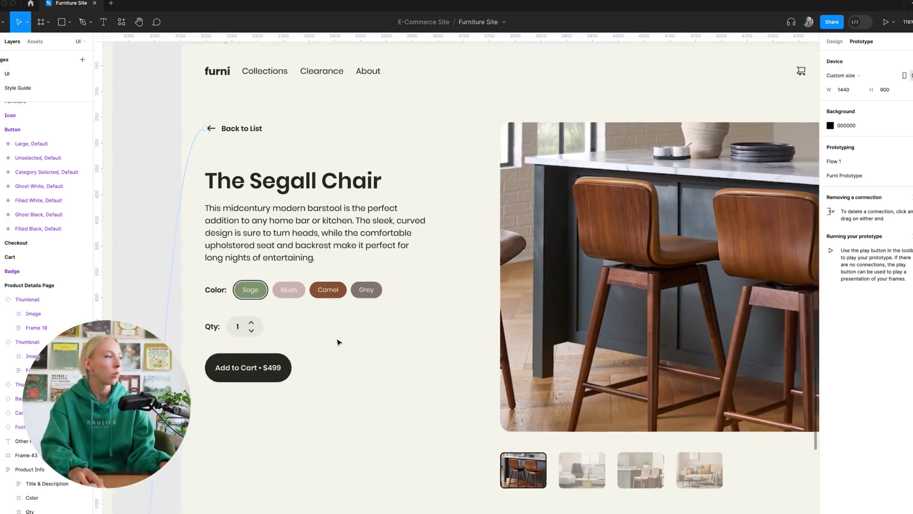
scroll(778, 128, "up", 5)
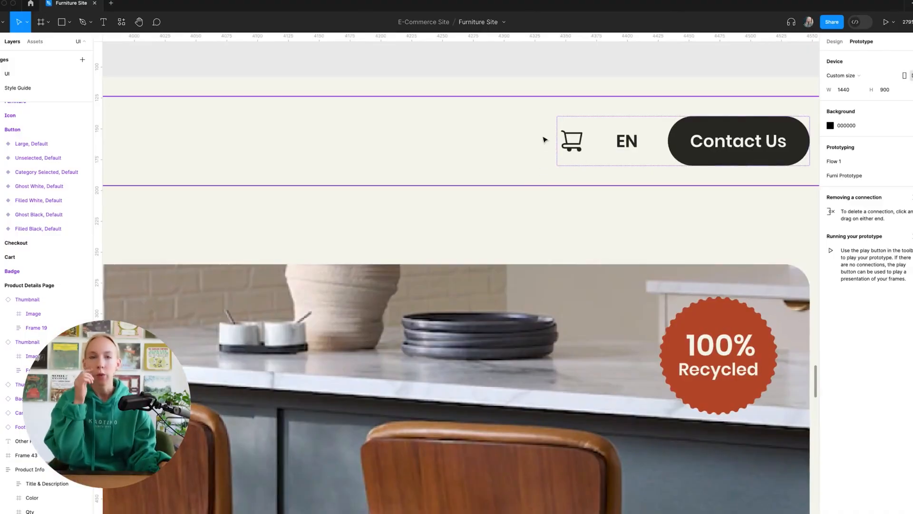
Examine the Product Details Page's product image, color choices, quantity control and Add to Cart button.
scroll(544, 140, "down", 5)
scroll(194, 341, "left", 3)
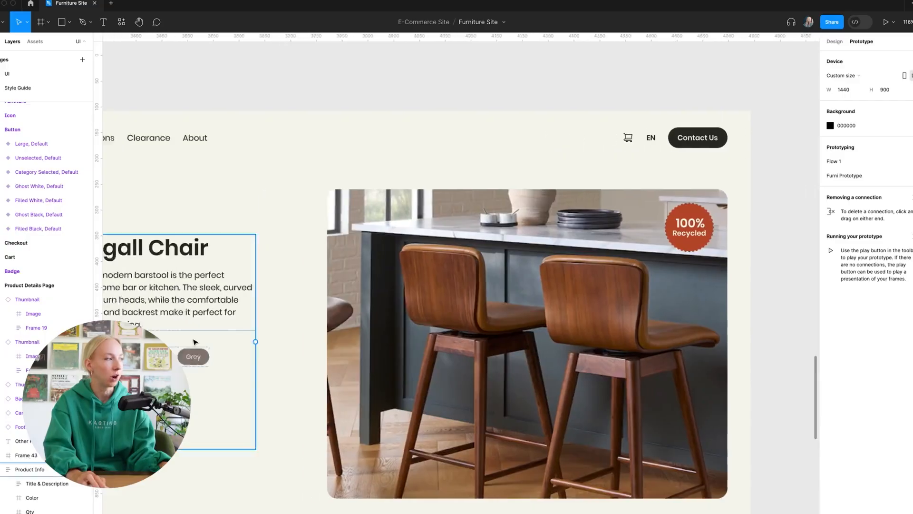
scroll(273, 337, "down", 2)
scroll(274, 336, "left", 2)
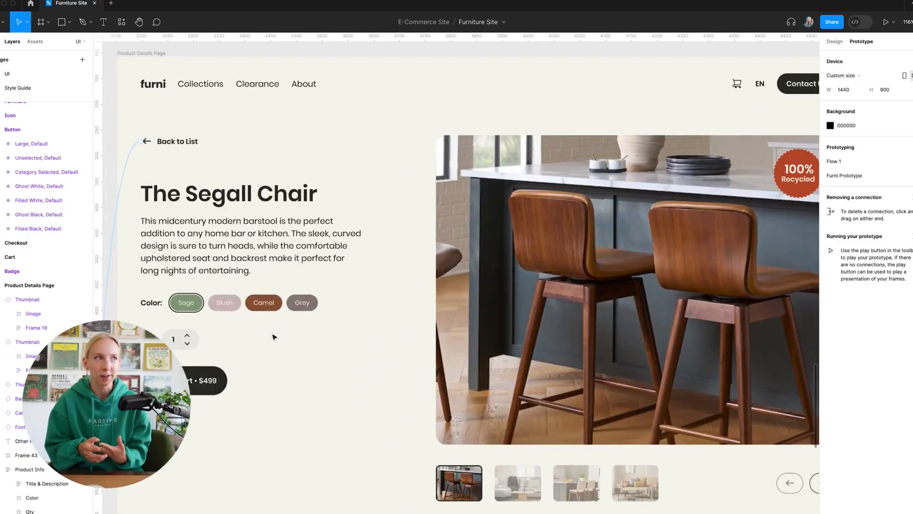
left_click(274, 336)
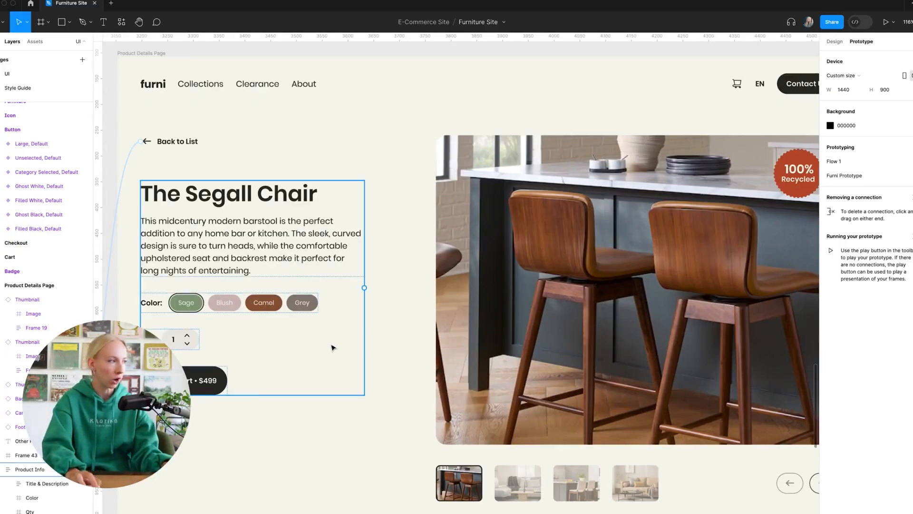
scroll(416, 286, "down", 3)
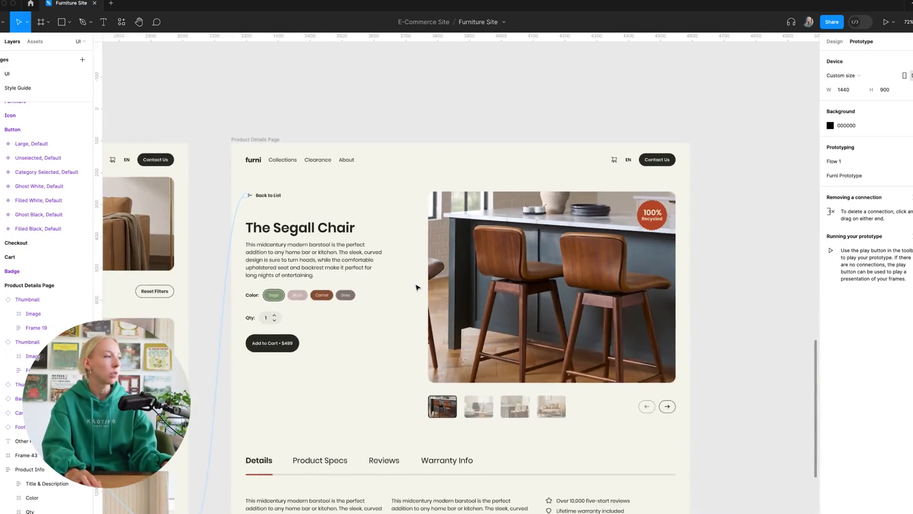
scroll(418, 286, "down", 2)
Duplicate the Large, Default variant below itself in the Button component set and set the copy's State to Hover.
scroll(417, 286, "up", 5)
scroll(418, 286, "left", 3)
scroll(418, 284, "up", 5)
scroll(417, 286, "left", 4)
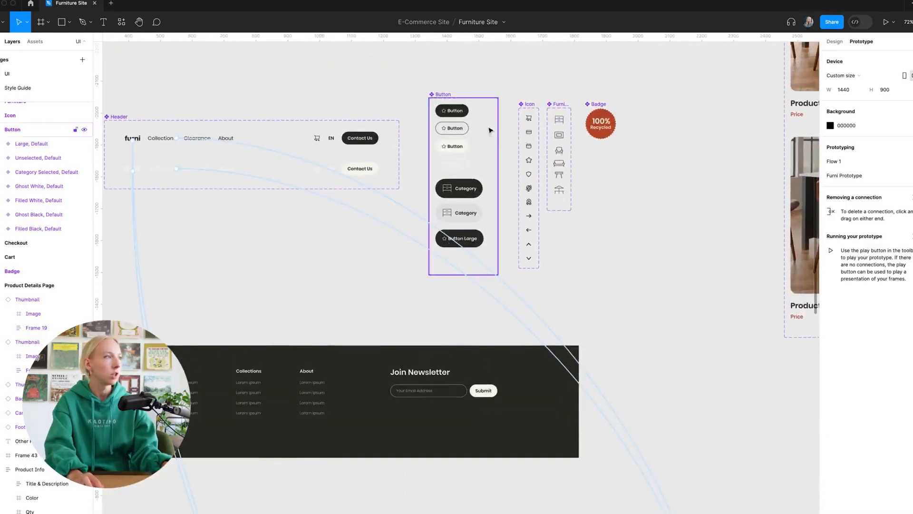
scroll(481, 85, "up", 3)
scroll(462, 413, "up", 5)
key("alt+8")
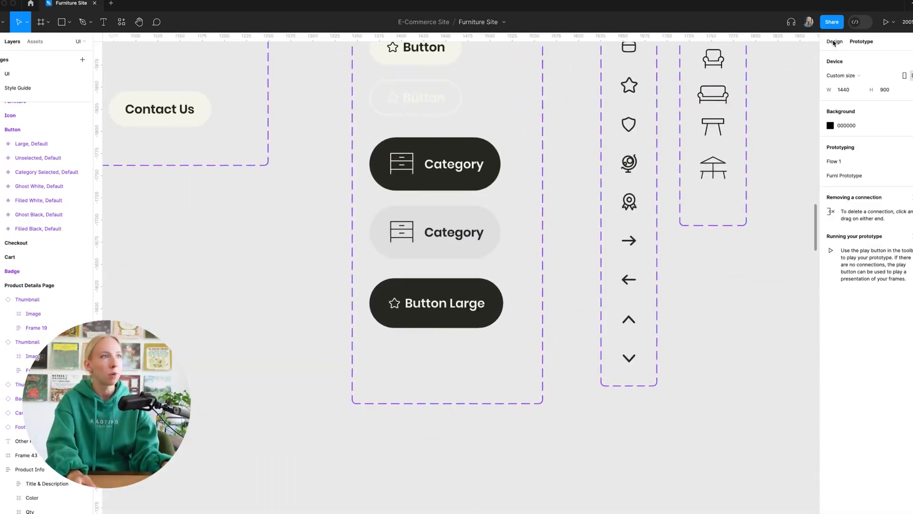
scroll(483, 499, "up", 3)
left_click_drag(470, 254, 476, 334)
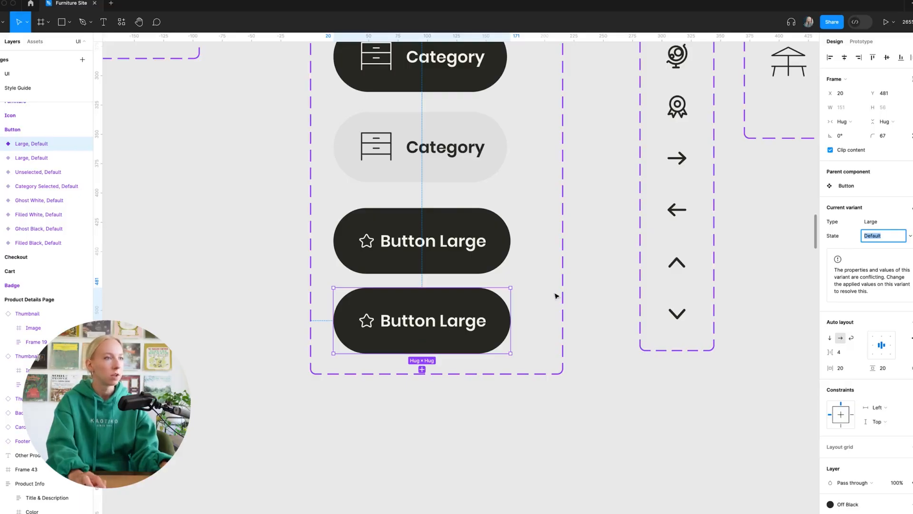
scroll(555, 296, "up", 1)
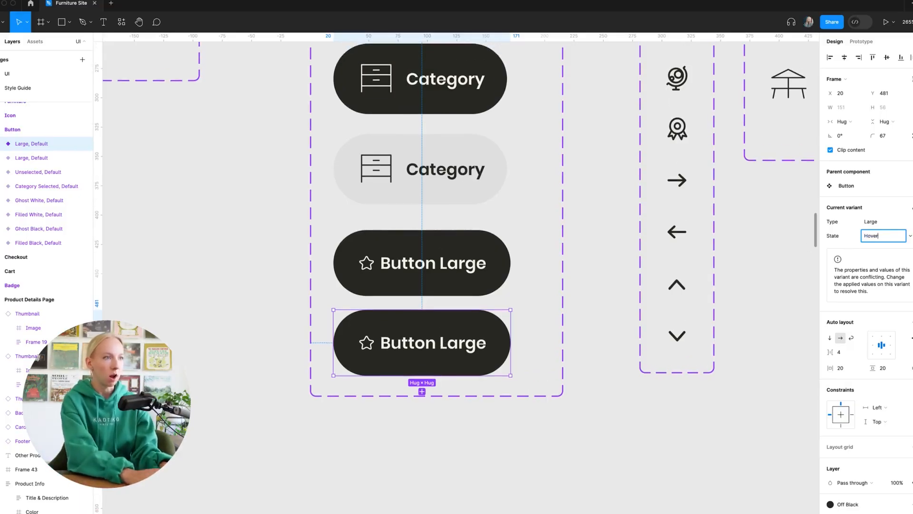
key("Return")
Detach the Off Black style from the Large, Hover button variant's fill and lighten the fill to 3D3D34.
left_click(460, 271)
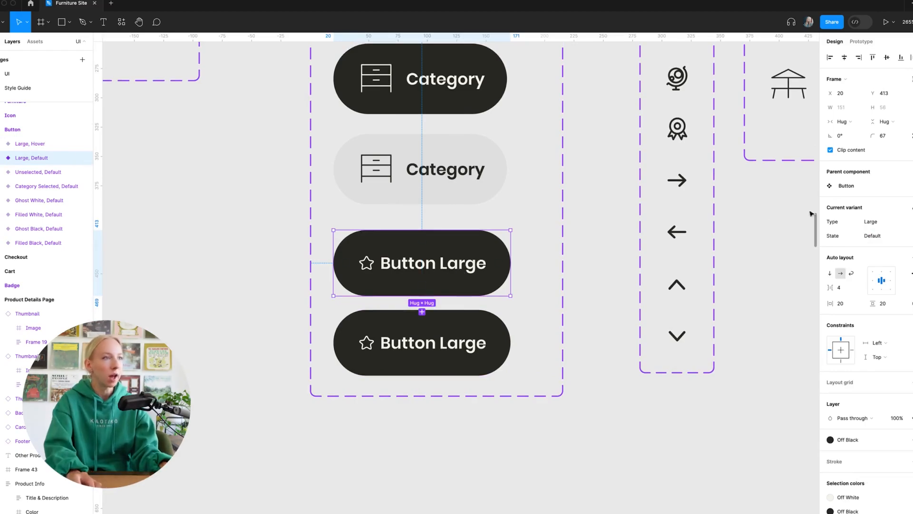
left_click(460, 339)
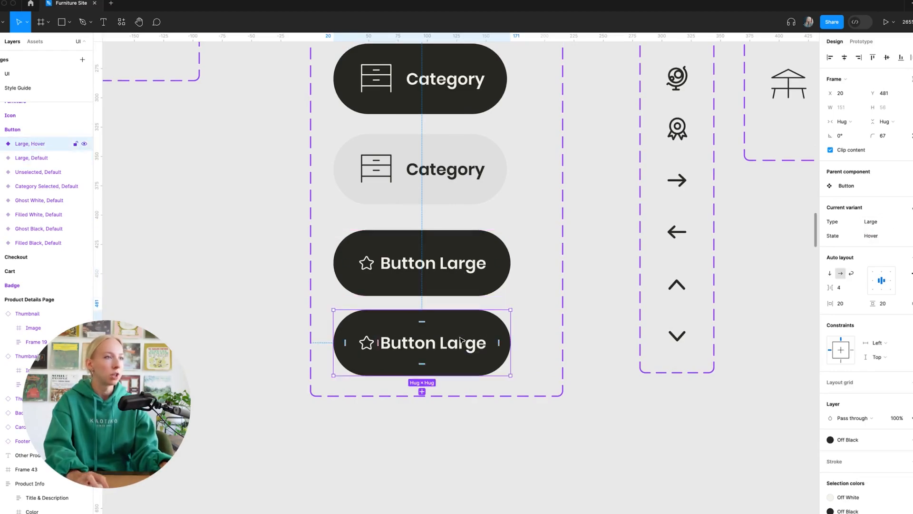
left_click(456, 264)
left_click(453, 333)
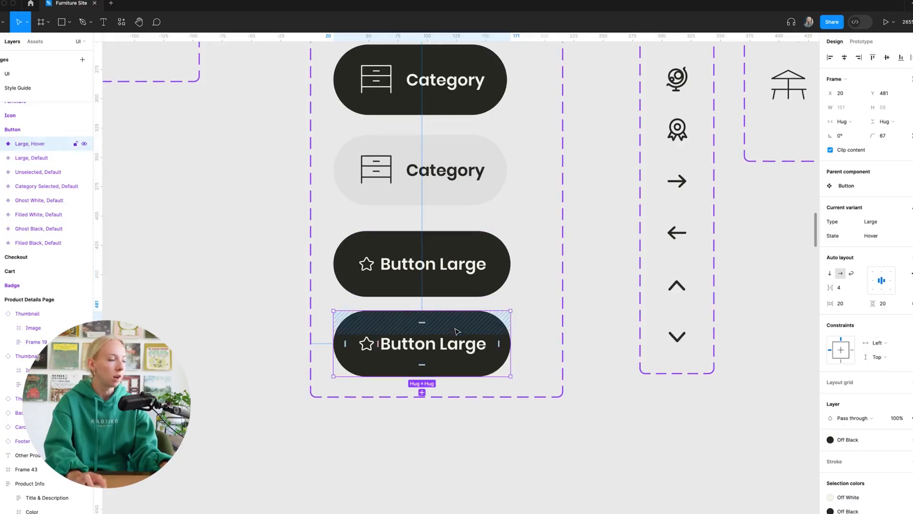
scroll(437, 428, "up", 5)
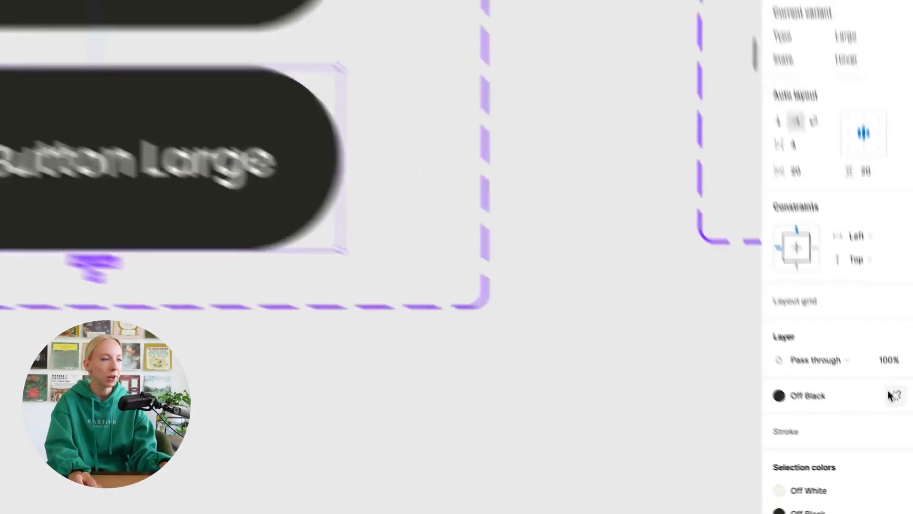
left_click(900, 439)
left_click(775, 416)
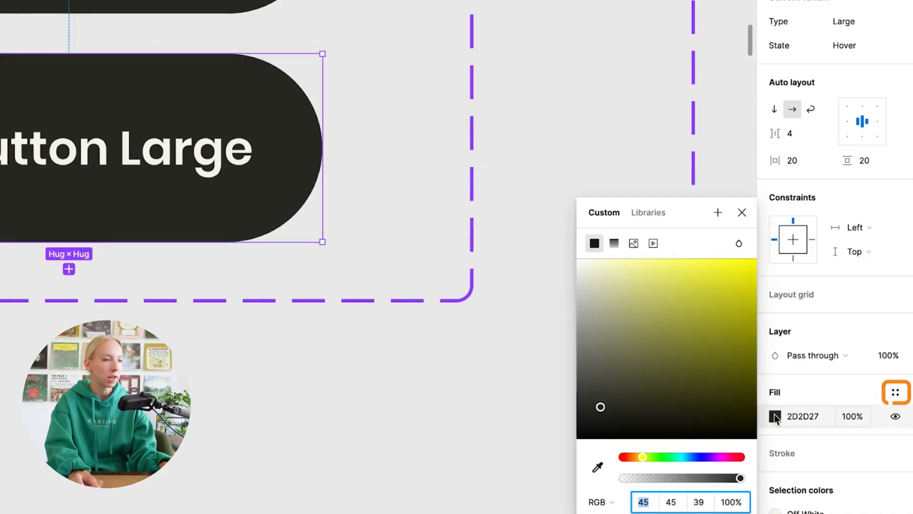
left_click_drag(601, 409, 601, 401)
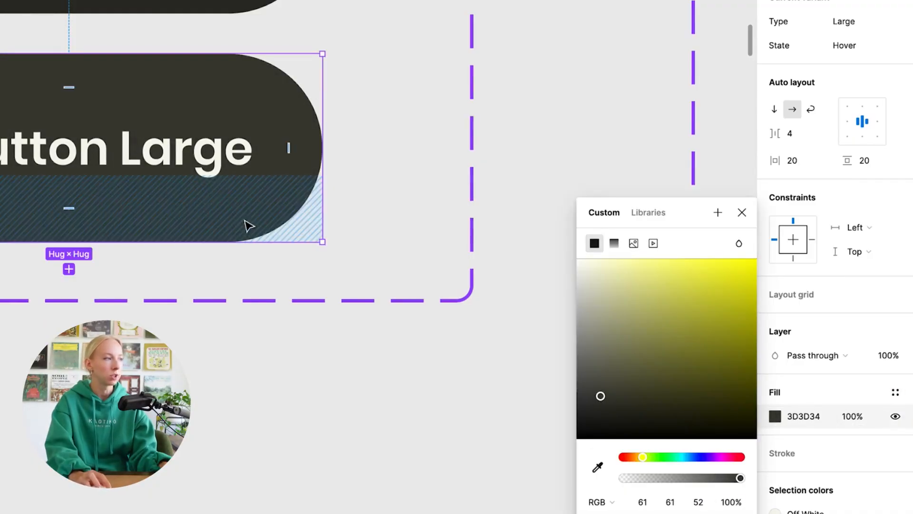
left_click(742, 212)
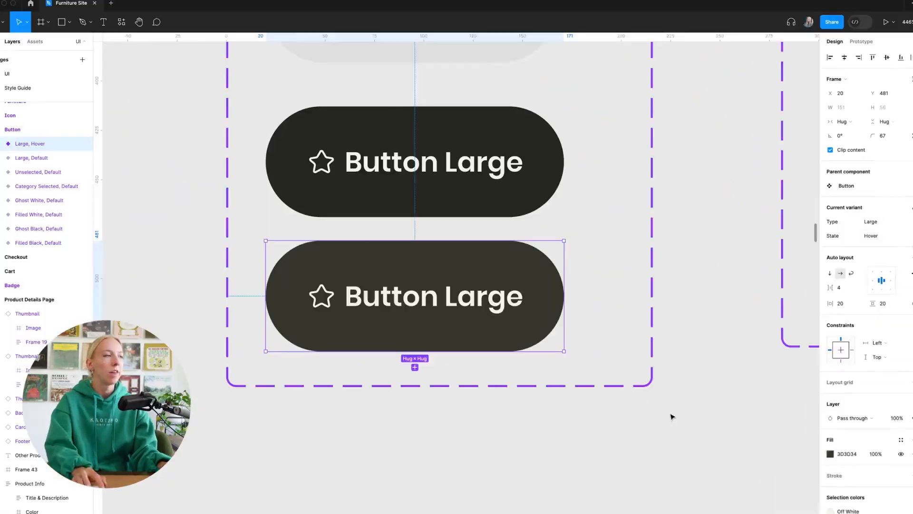
left_click(505, 352)
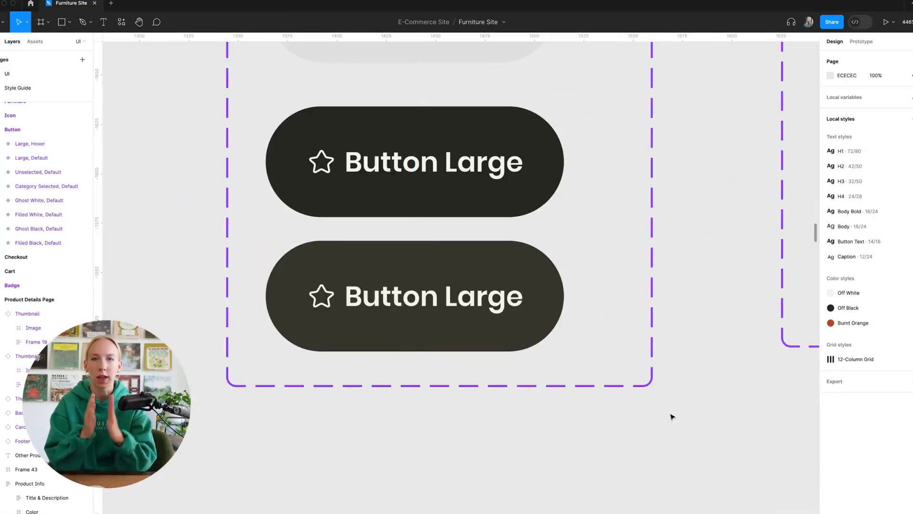
Try a horizontal padding of 24 on the Large, Hover button variant.
left_click(472, 320)
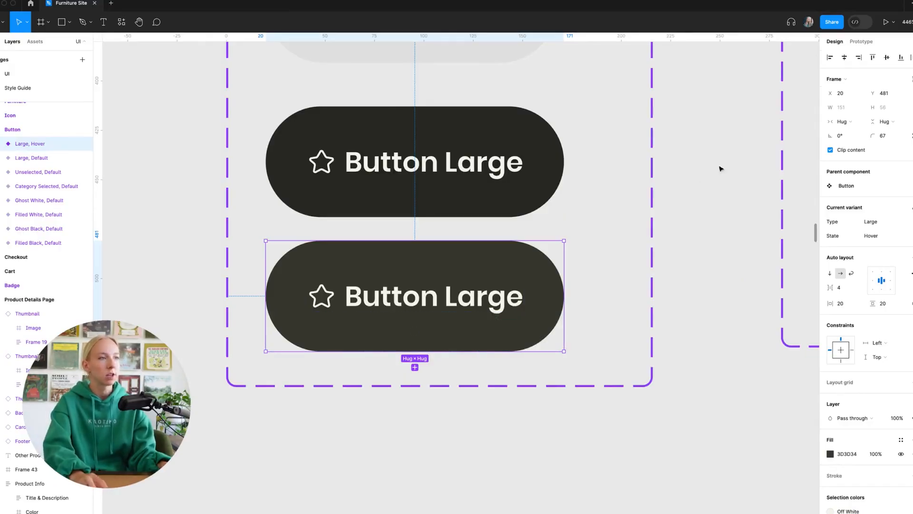
left_click(860, 304)
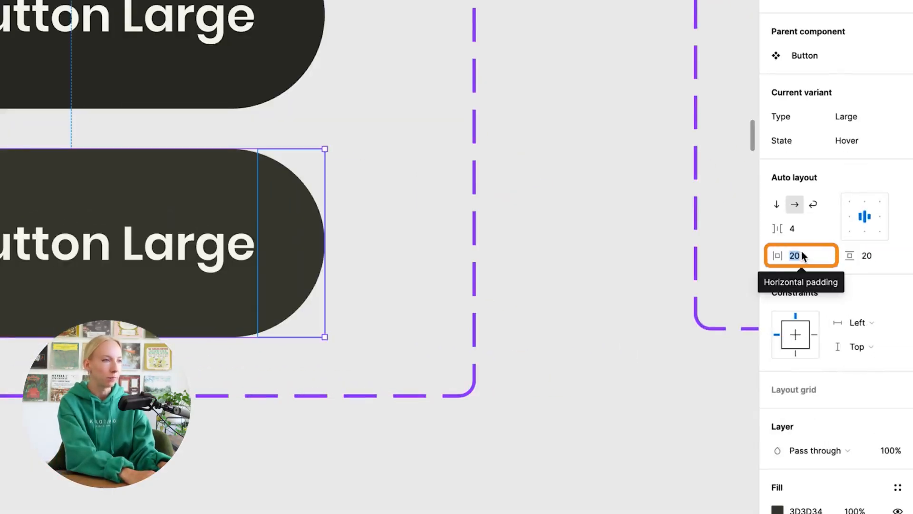
type("24")
key("Return")
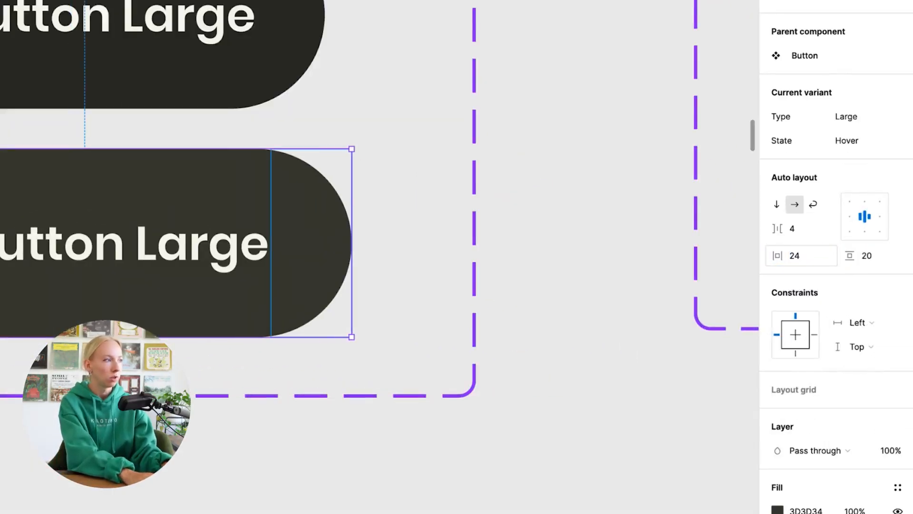
Set the Large, Hover button variant's horizontal padding to 22.
left_click(816, 258)
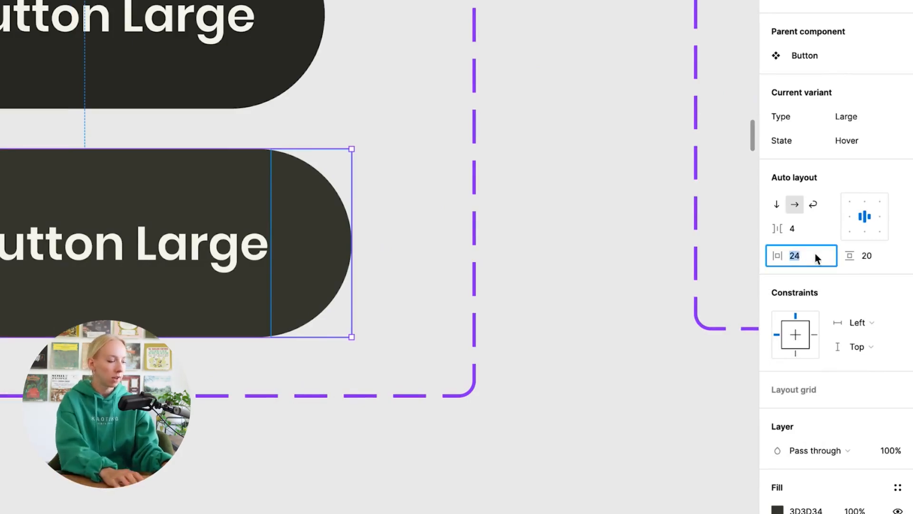
key("Return")
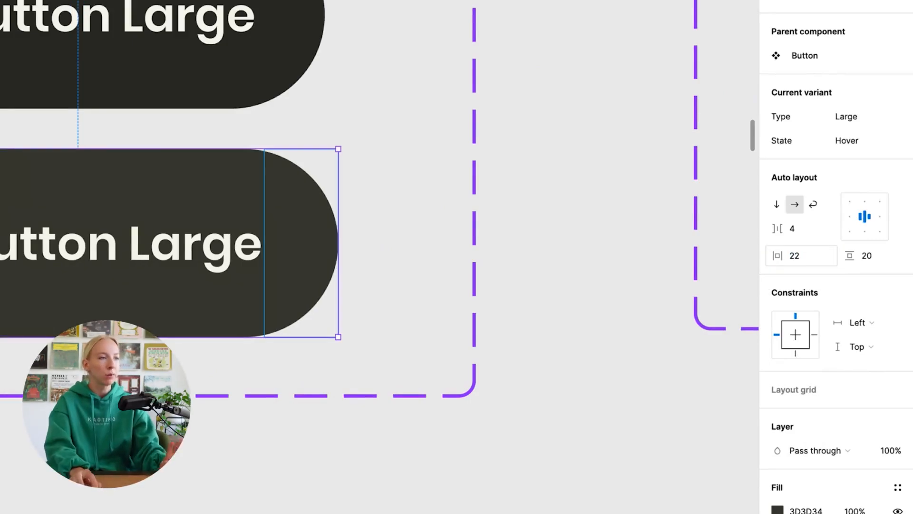
key("Escape")
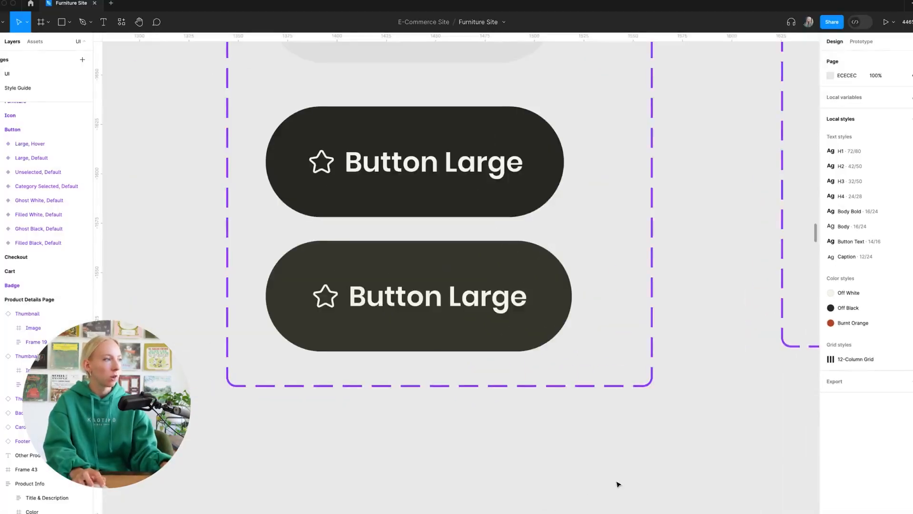
Connect the Large, Default button to its Hover variant with a While hovering interaction using Smart animate, Ease out, 300ms.
scroll(539, 478, "down", 5)
scroll(539, 478, "up", 5)
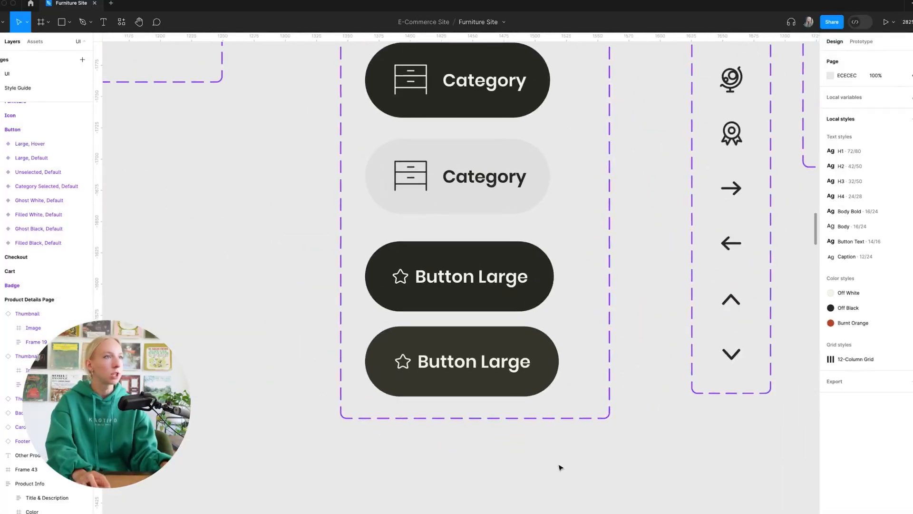
left_click(860, 42)
scroll(492, 309, "up", 3)
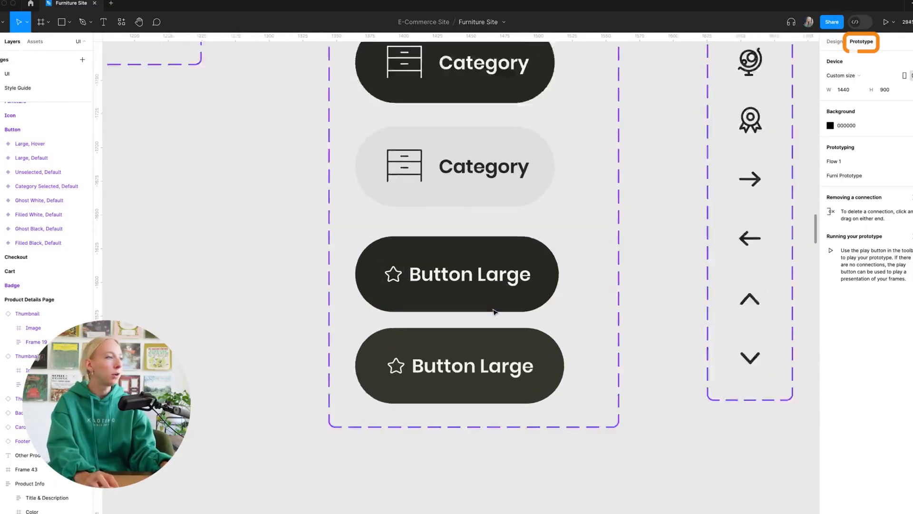
left_click(481, 300)
left_click_drag(449, 328, 452, 371)
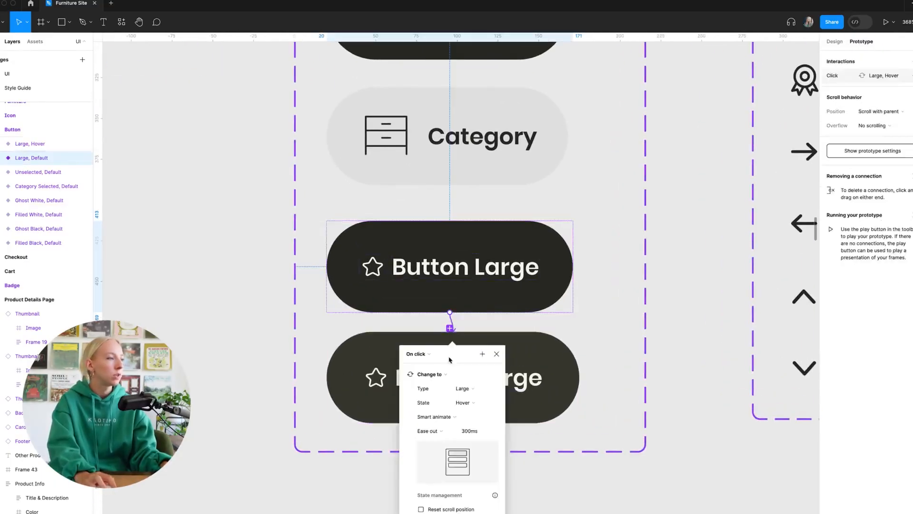
left_click(426, 353)
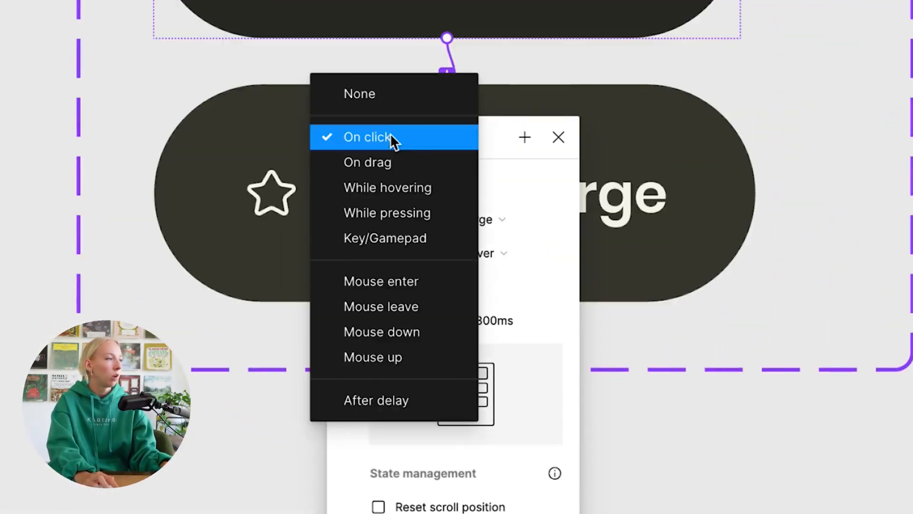
left_click(390, 186)
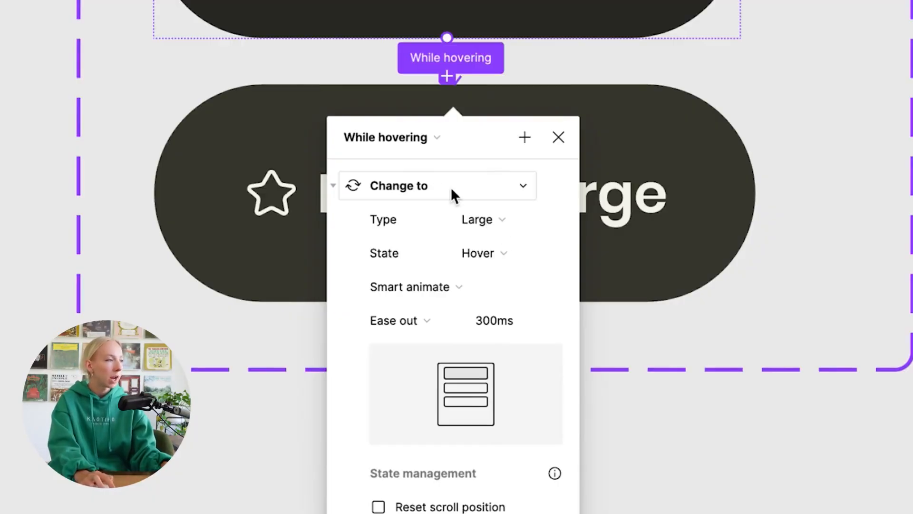
left_click(463, 289)
left_click(448, 290)
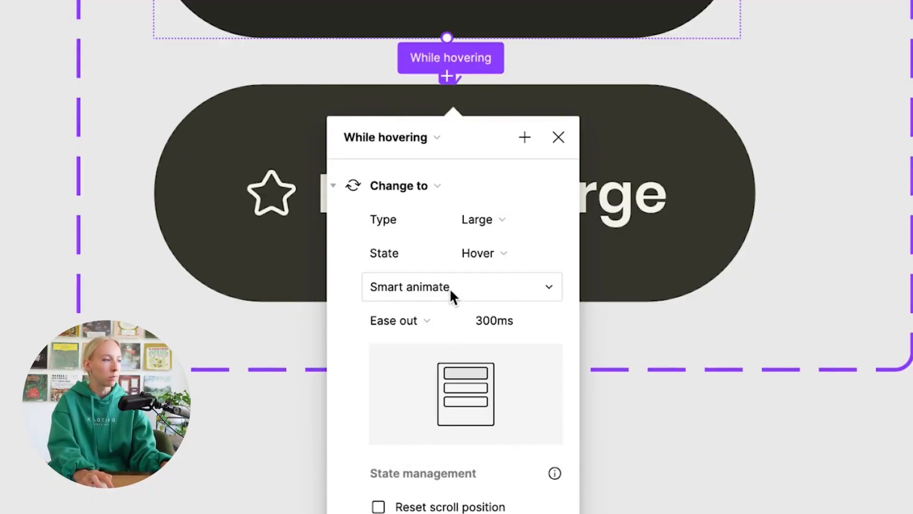
left_click(558, 137)
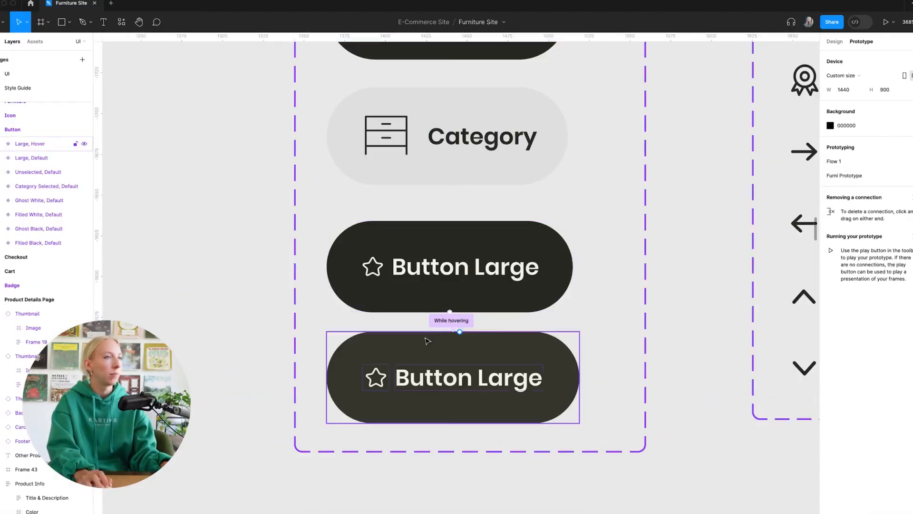
Preview the Product Details Page as a prototype to check the Add to Cart button's hover, and close the preview.
scroll(427, 340, "down", 8)
scroll(427, 341, "down", 12)
scroll(427, 341, "right", 3)
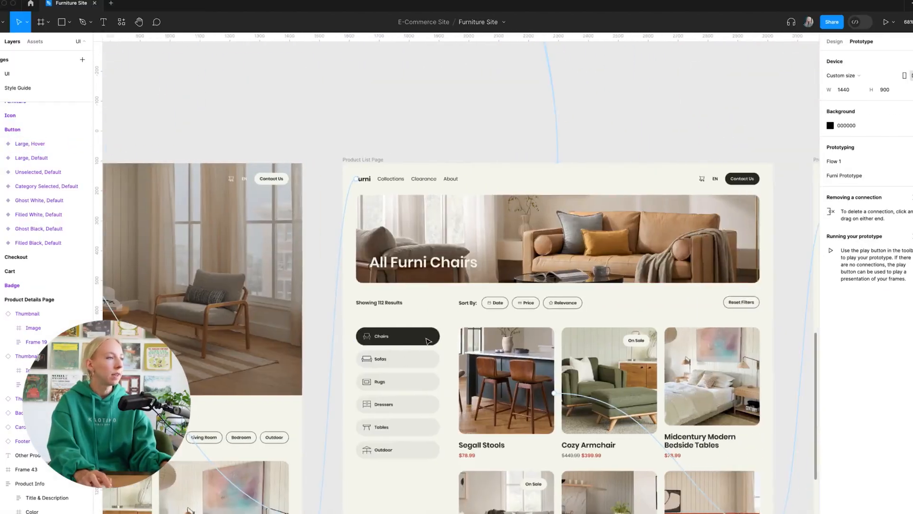
scroll(570, 342, "right", 10)
scroll(515, 237, "up", 3)
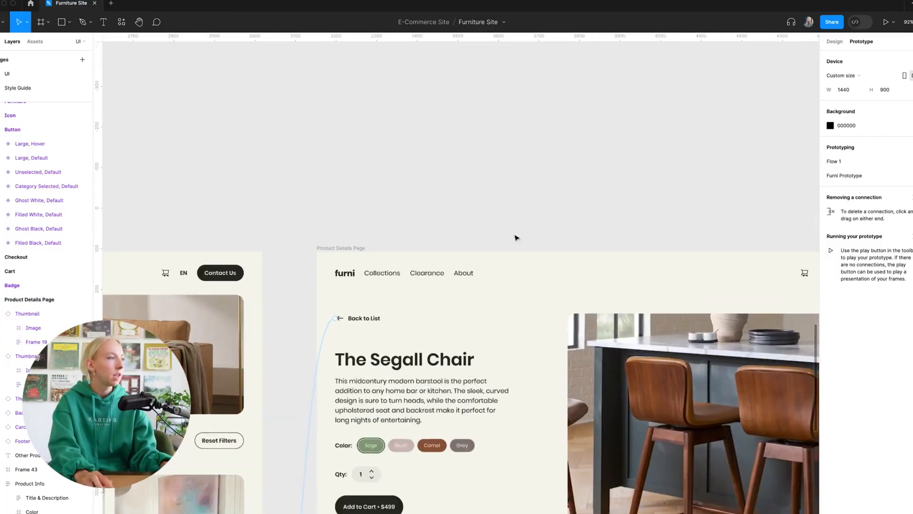
left_click(349, 248)
left_click(886, 22)
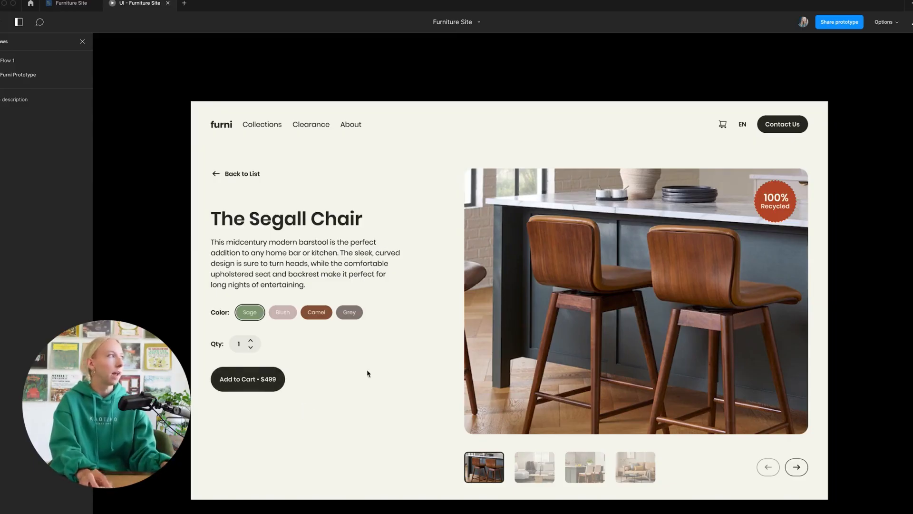
left_click(72, 4)
left_click(168, 3)
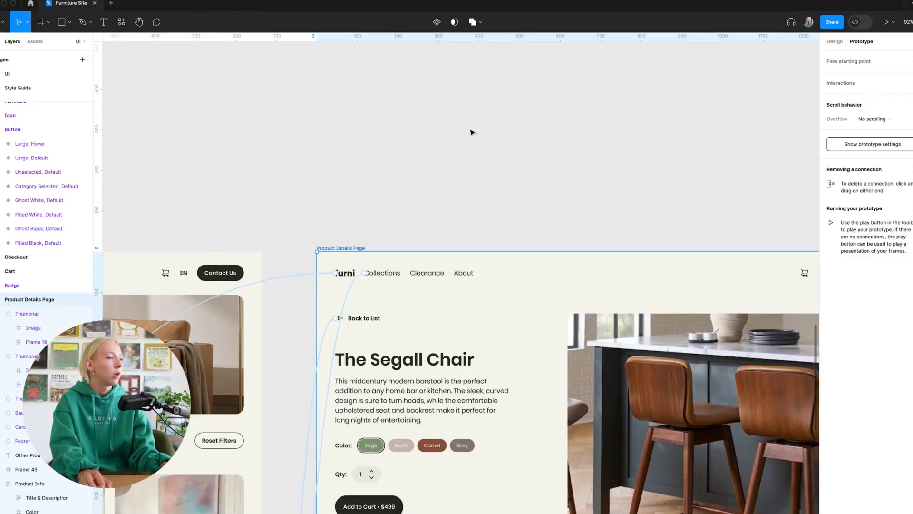
Switch back to design properties with nothing selected and examine the full Product Details Page layout.
left_click(470, 133)
scroll(496, 154, "down", 3)
scroll(495, 154, "right", 3)
left_click(194, 349)
scroll(194, 349, "down", 1)
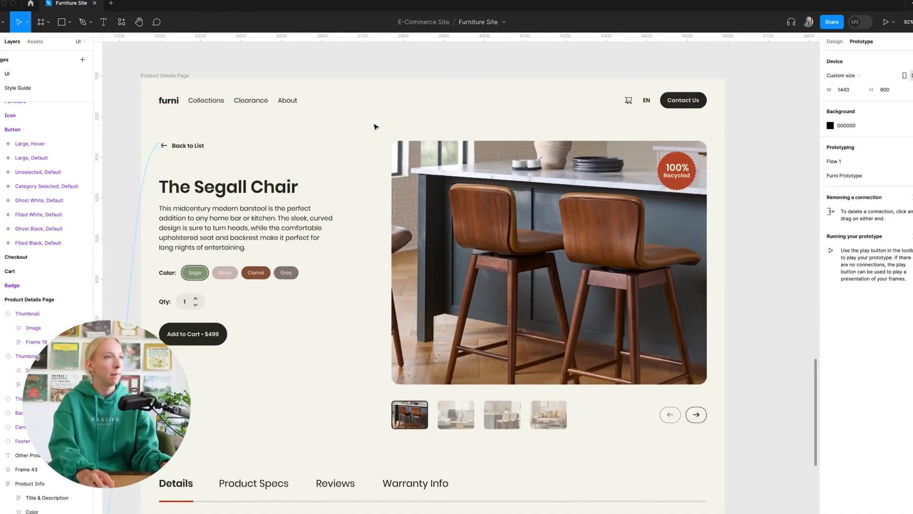
scroll(375, 125, "down", 3)
left_click(834, 41)
scroll(451, 123, "down", 2)
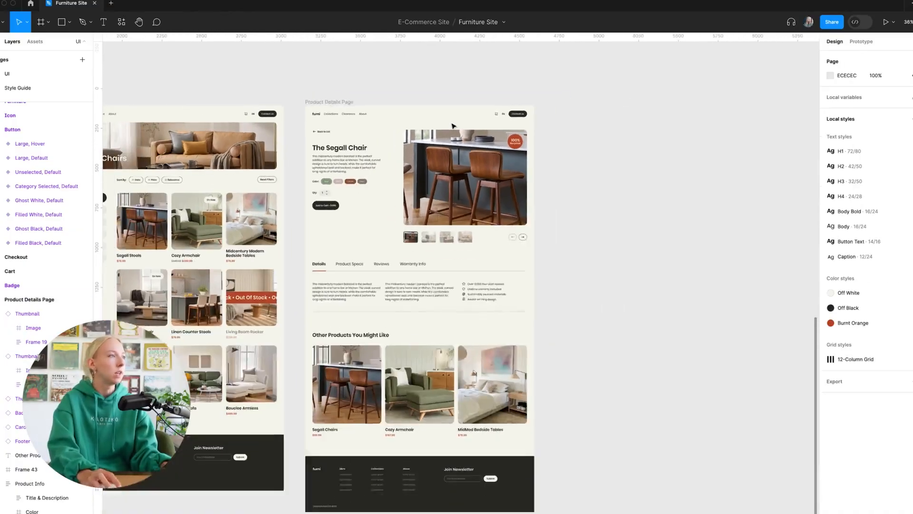
Duplicate the Product Details Page frame beside the original and rename the copy "Product Details Page - Cart Added".
left_click_drag(350, 107, 589, 107)
left_click(610, 87)
scroll(617, 107, "up", 5)
double_click(427, 103)
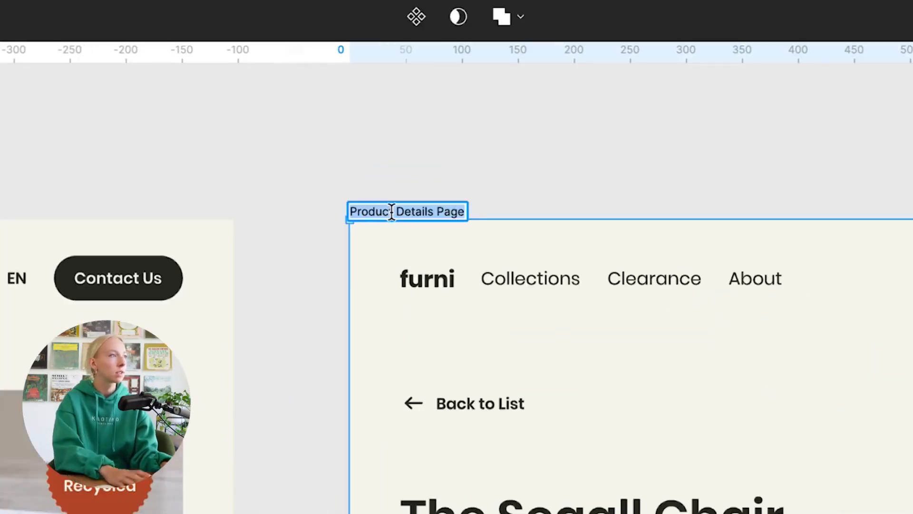
key("Right")
type("- ")
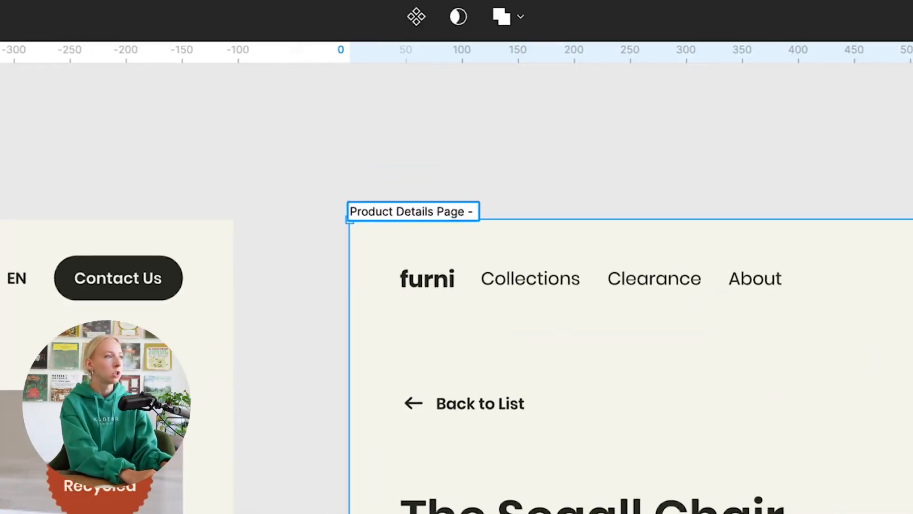
type("Cart Added")
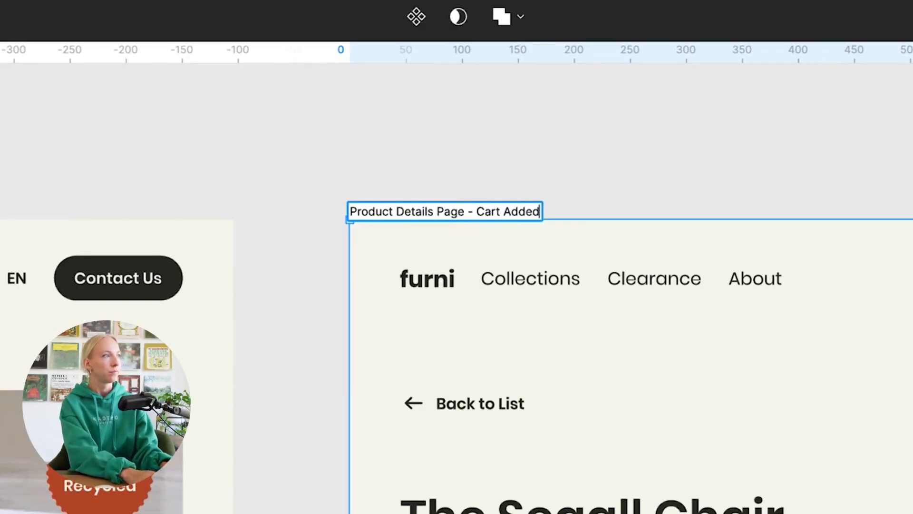
key("Return")
left_click(558, 147)
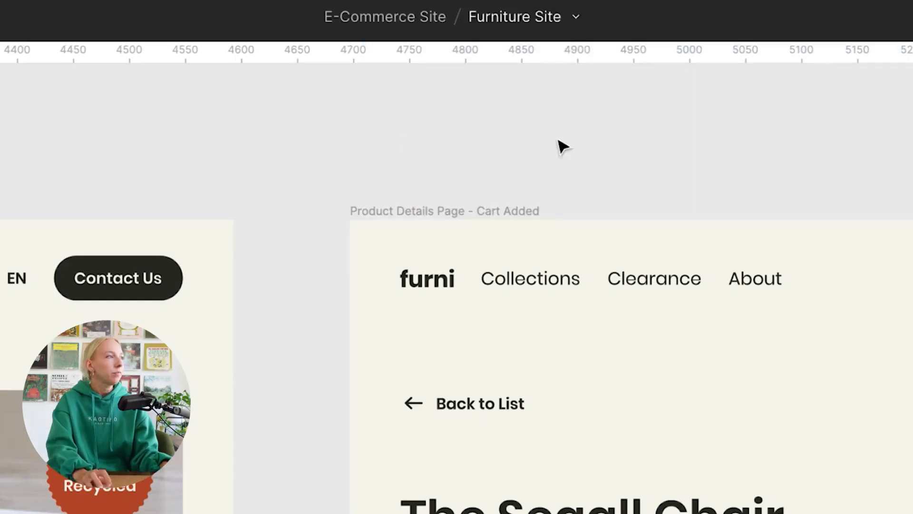
Detach the Header instance on the Product Details Page - Cart Added frame from its component.
scroll(558, 147, "down", 5)
scroll(246, 208, "down", 1)
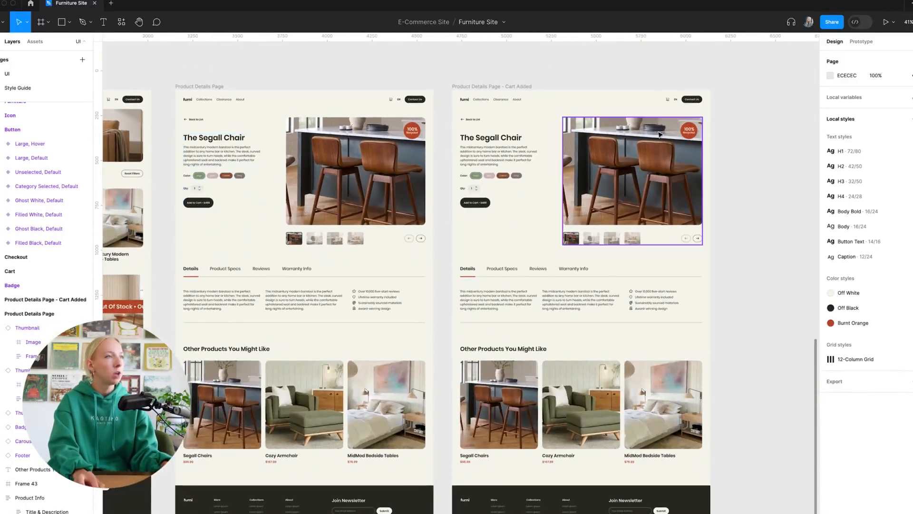
scroll(666, 107, "up", 5)
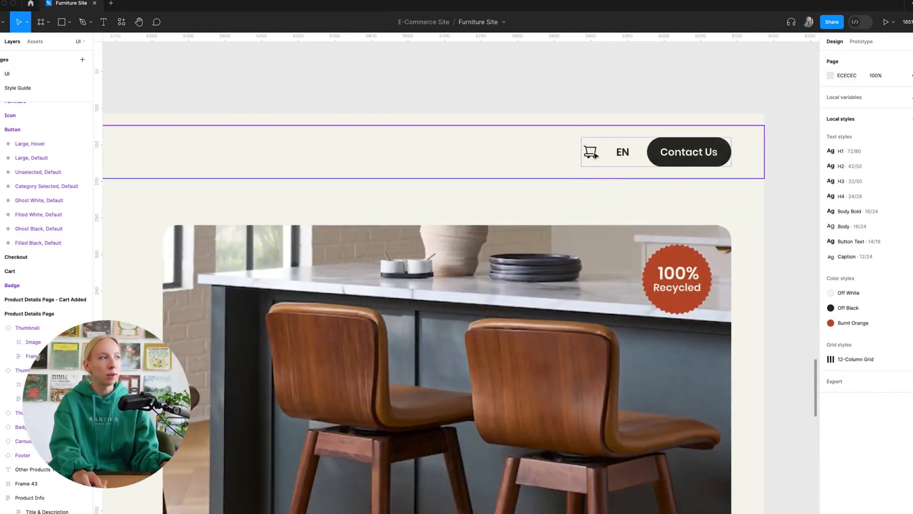
scroll(589, 153, "up", 5)
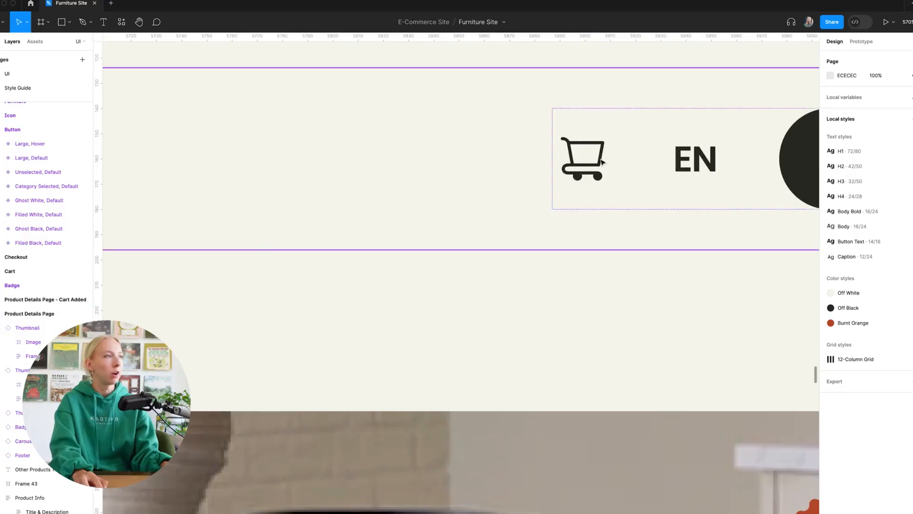
scroll(587, 155, "down", 10)
left_click(613, 153)
scroll(623, 149, "up", 5)
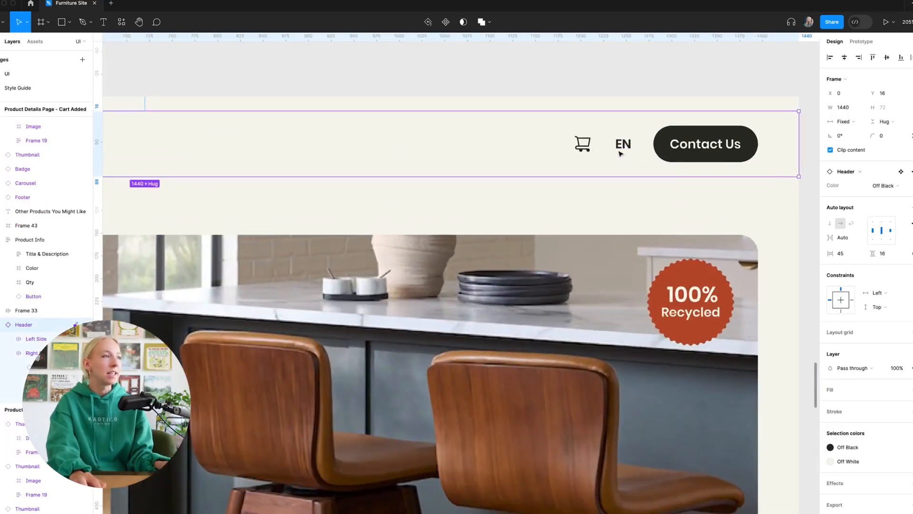
right_click(587, 144)
left_click(697, 184)
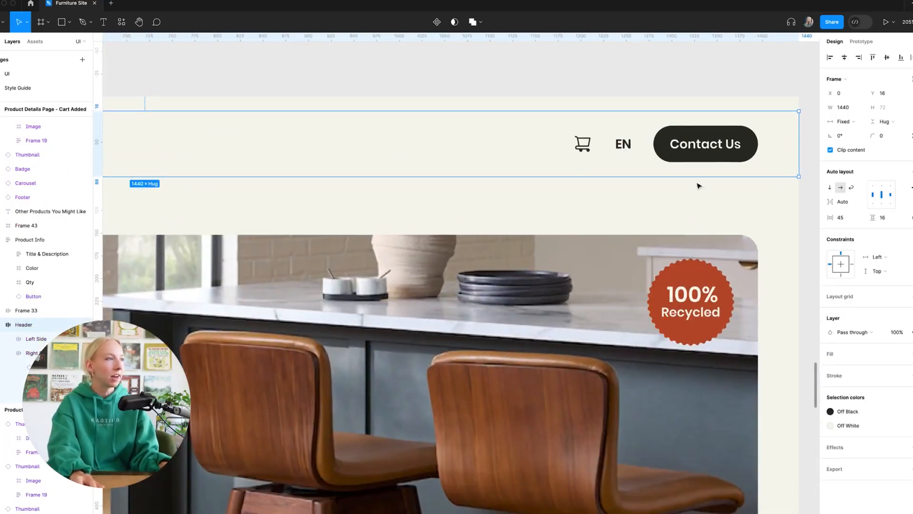
Duplicate the EN text inside the detached header's group of cart icon, language and contact button.
left_click(613, 81)
scroll(597, 153, "up", 4)
scroll(598, 154, "up", 2)
double_click(663, 128)
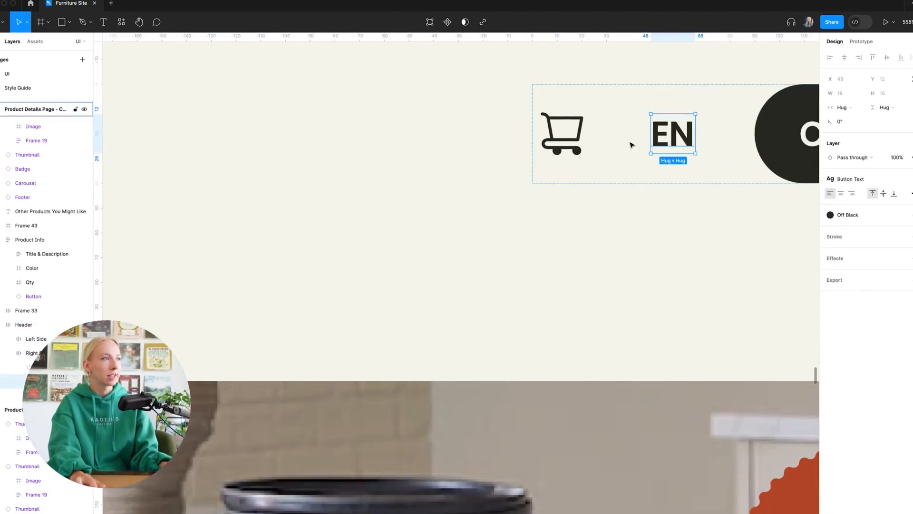
key("ctrl+d")
Wrap the header's cart icon and the neighbouring EN text copy together in a new frame.
left_click(583, 139)
left_click(468, 136, "shift")
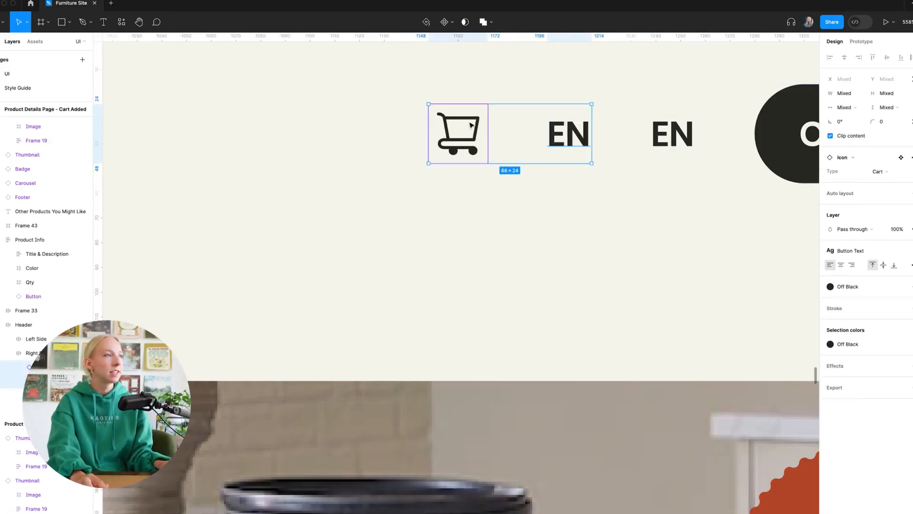
right_click(469, 123)
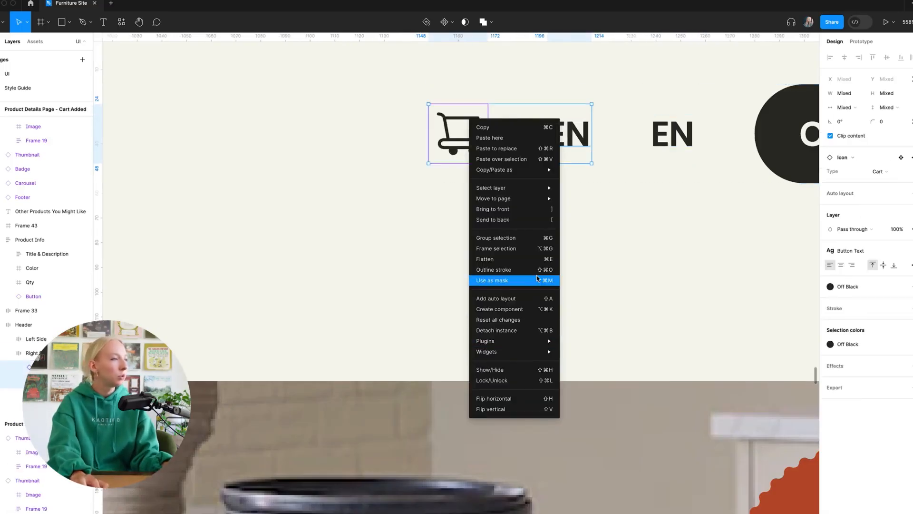
left_click(528, 249)
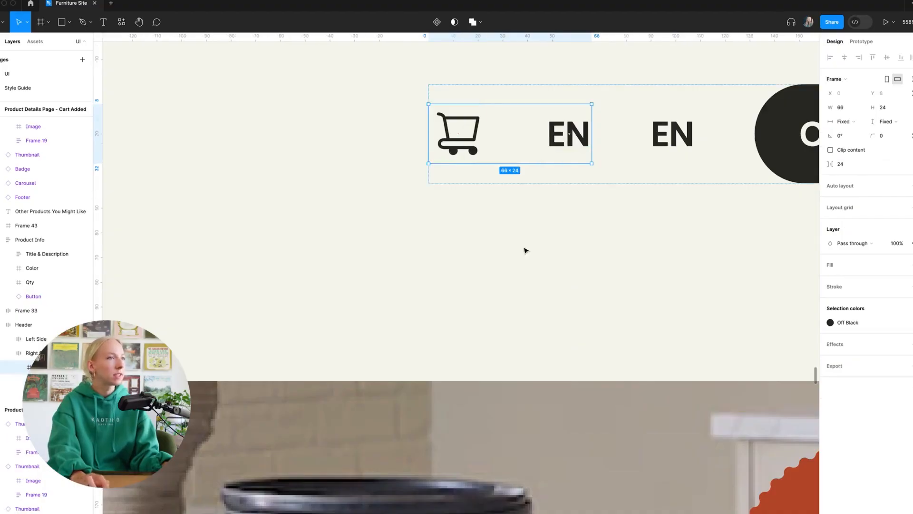
Add horizontal auto layout to the cart icon's frame and set the spacing between its items to 0.
key("shift+a")
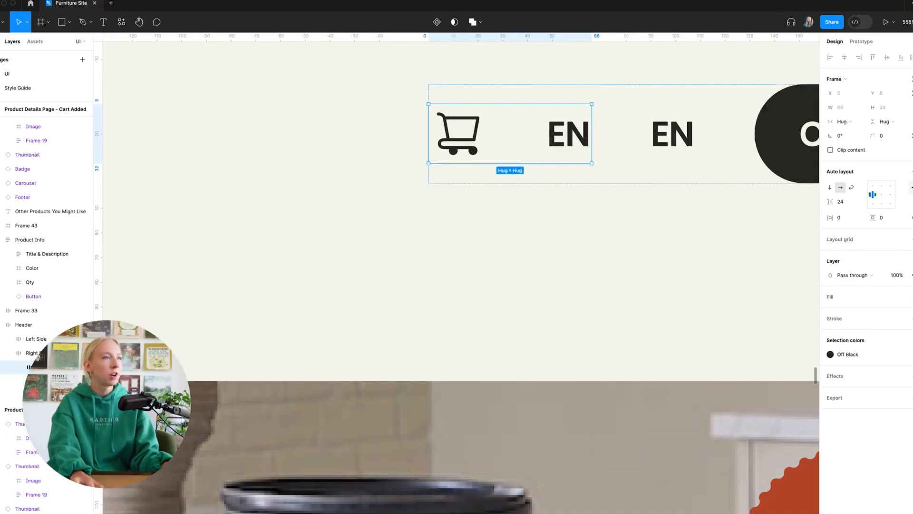
left_click(845, 203)
type("4")
key("Return")
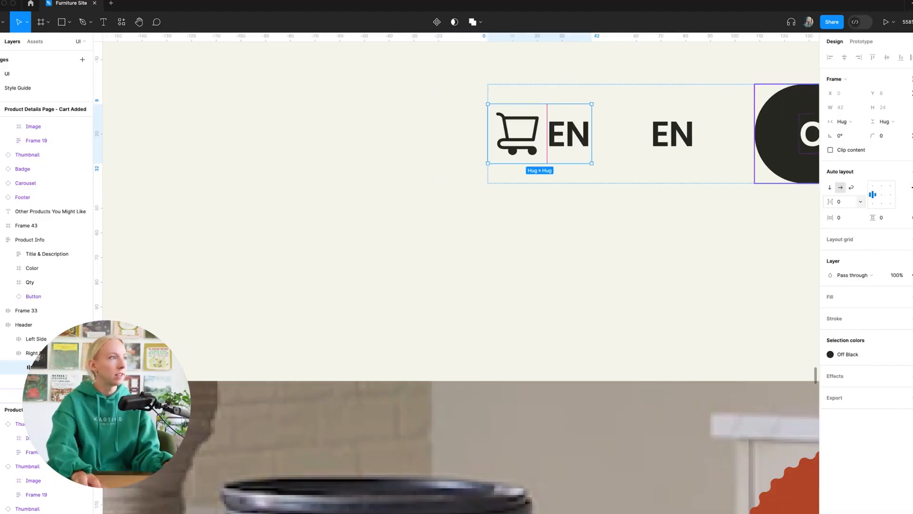
Replace the EN text beside the cart icon with the item count "( 1 )".
left_click(577, 128)
double_click(576, 127)
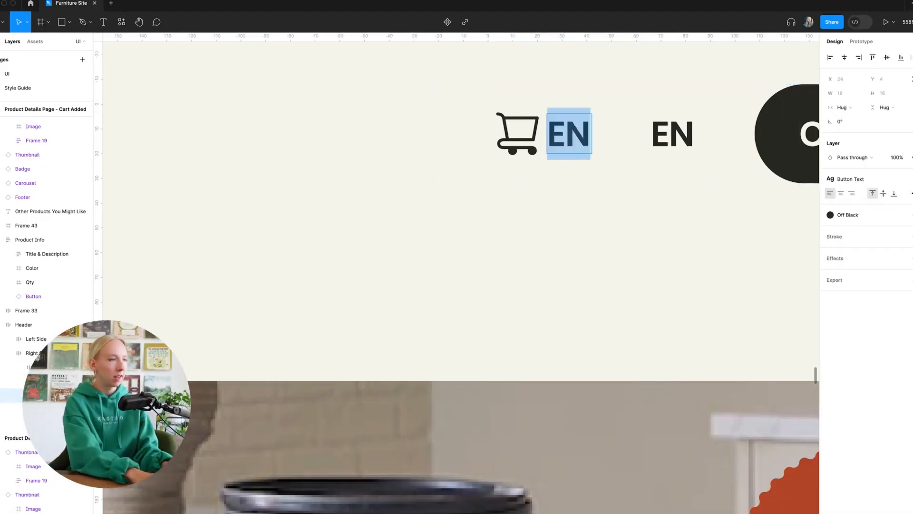
type("(1)")
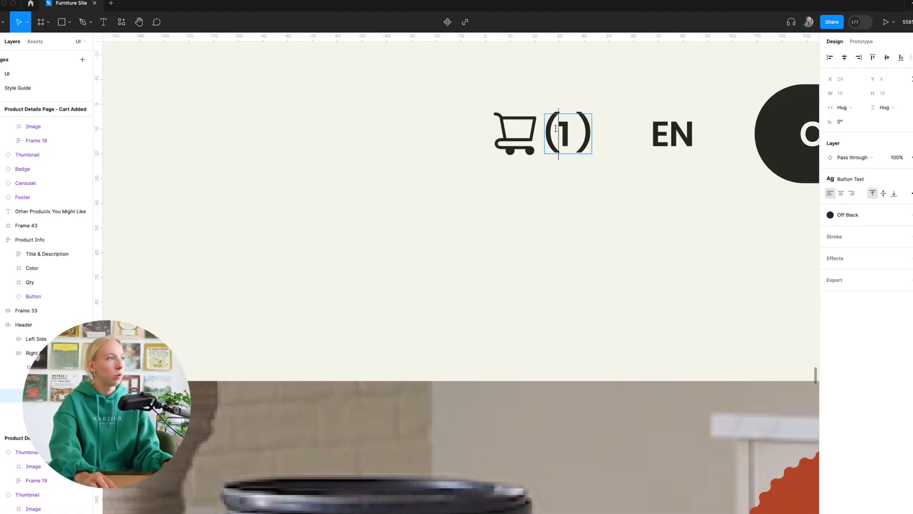
left_click(553, 233)
scroll(573, 231, "down", 5)
scroll(574, 233, "down", 10)
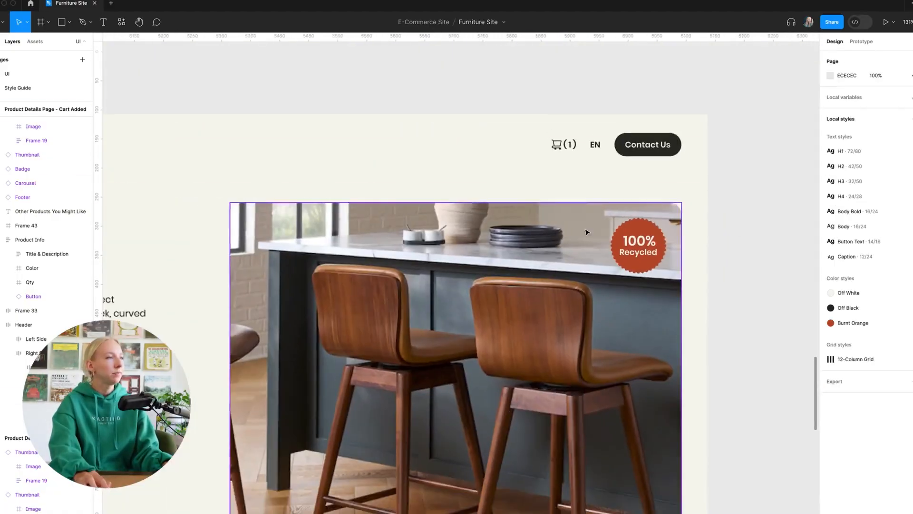
Apply the Body text style to the "( 1 )" count beside the cart icon.
scroll(688, 181, "up", 5)
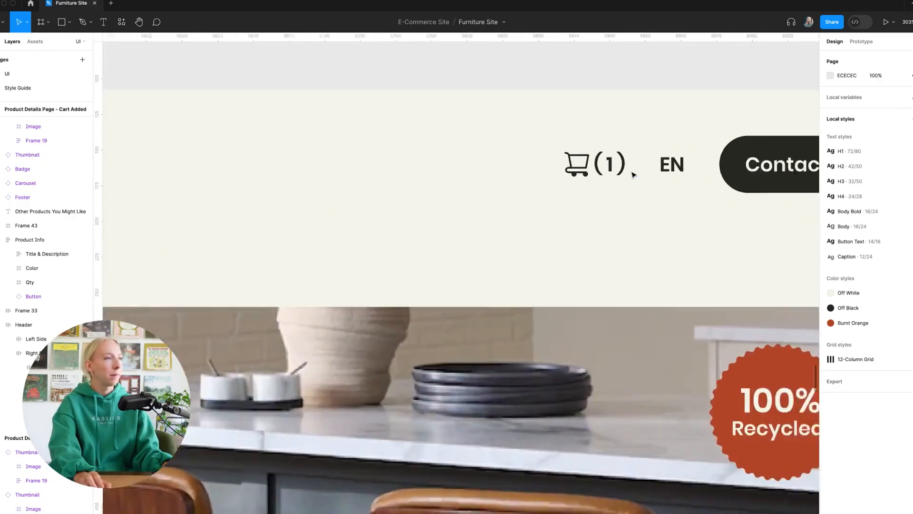
scroll(688, 181, "up", 10)
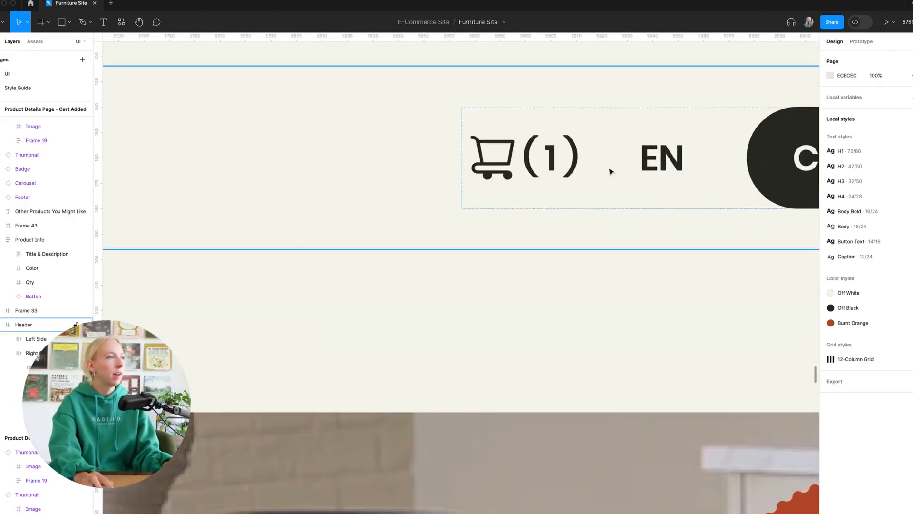
double_click(543, 157)
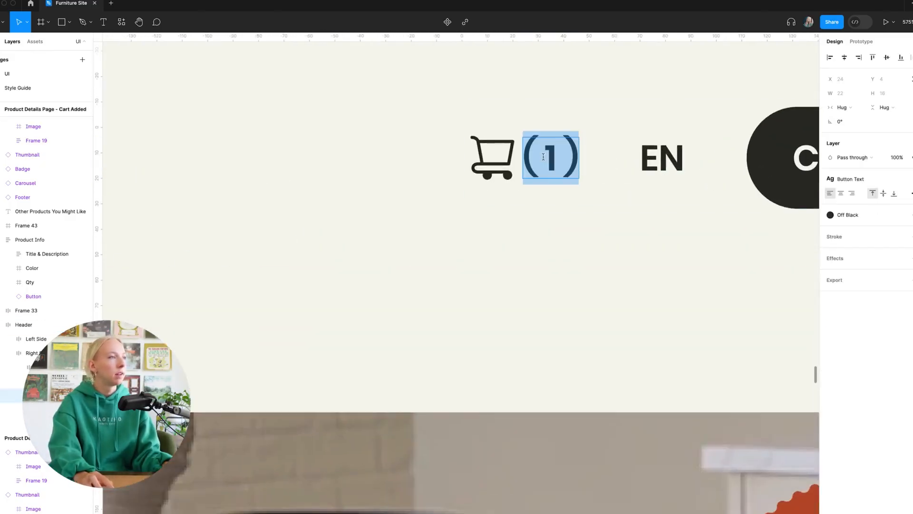
left_click(868, 179)
left_click(879, 305)
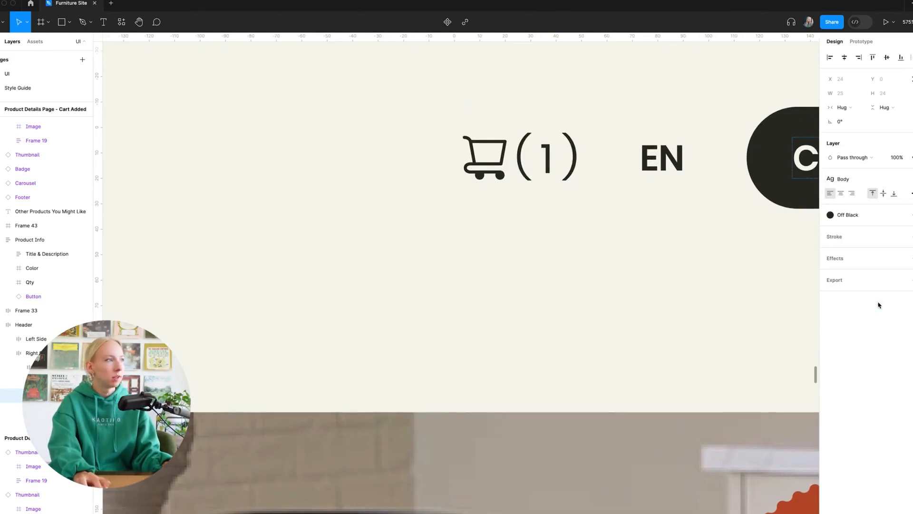
left_click(653, 255)
Move the Cart Added frame right to about X 6278 and place a copy of the Product Details Page in the gap.
scroll(613, 247, "down", 15)
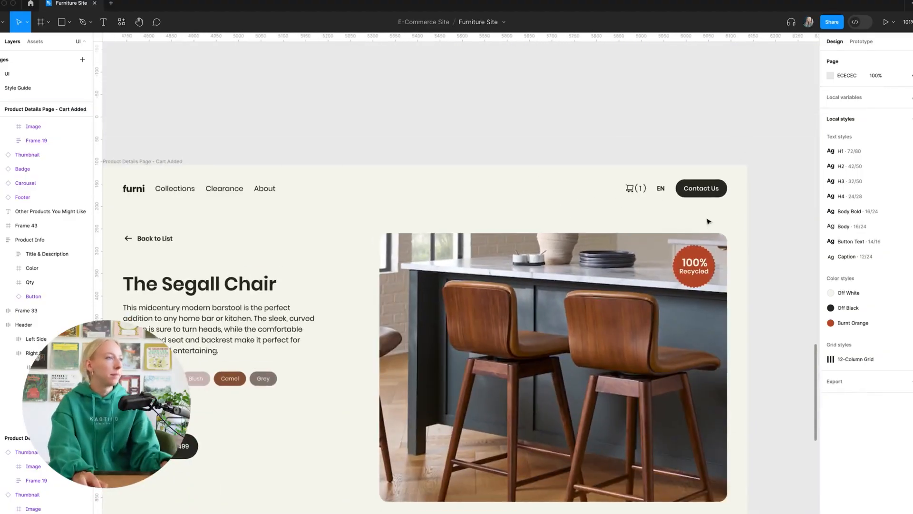
scroll(709, 223, "left", 3)
scroll(709, 224, "down", 2)
scroll(713, 222, "down", 5)
scroll(704, 188, "left", 3)
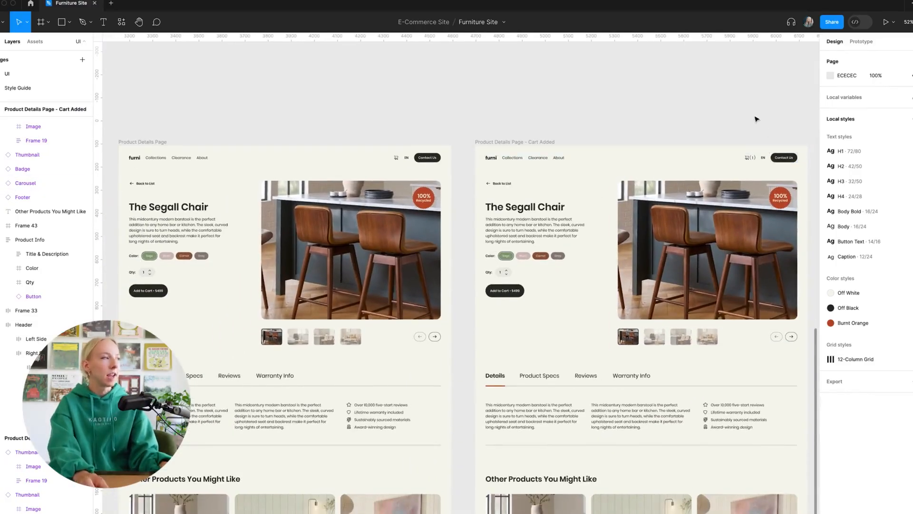
scroll(755, 118, "right", 1)
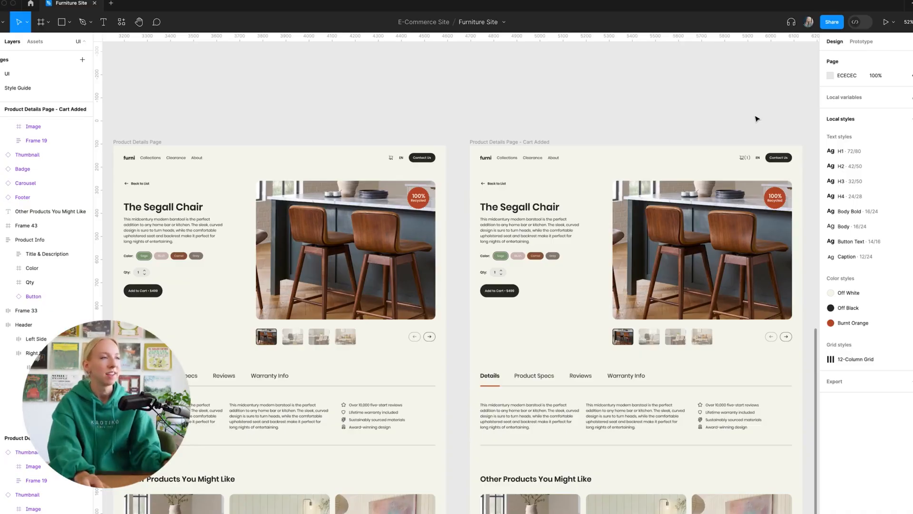
scroll(757, 119, "right", 3)
scroll(552, 111, "down", 3)
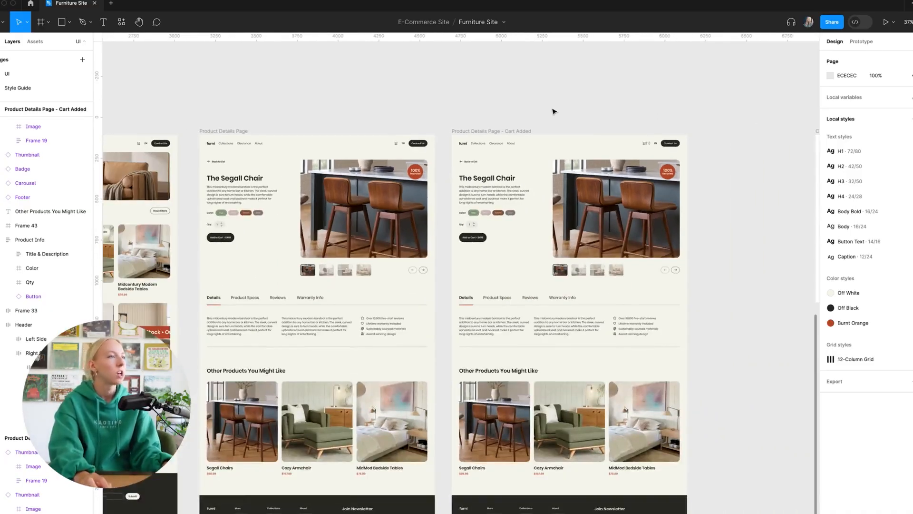
left_click_drag(495, 130, 754, 130)
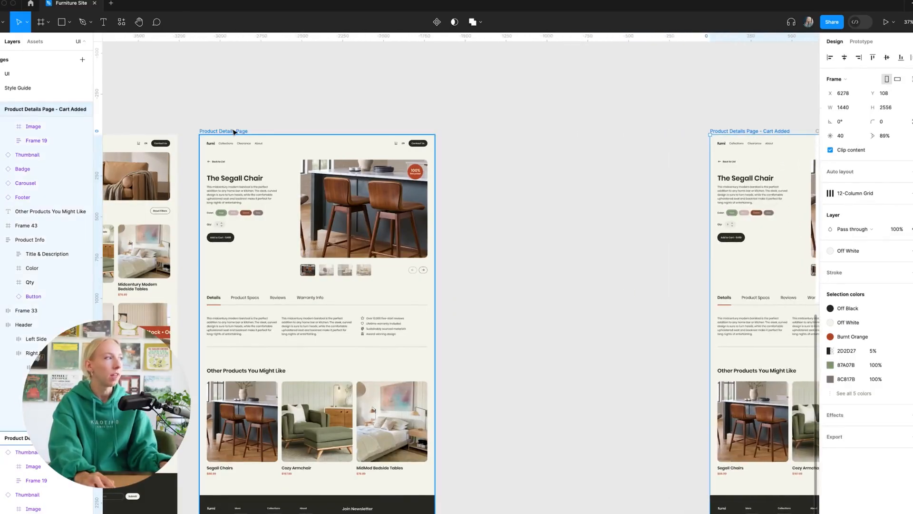
left_click_drag(234, 132, 488, 132)
left_click(546, 111)
Rename the middle copy of the Product Details Page as "Product Details Page - Cart Transition".
scroll(546, 111, "right", 2)
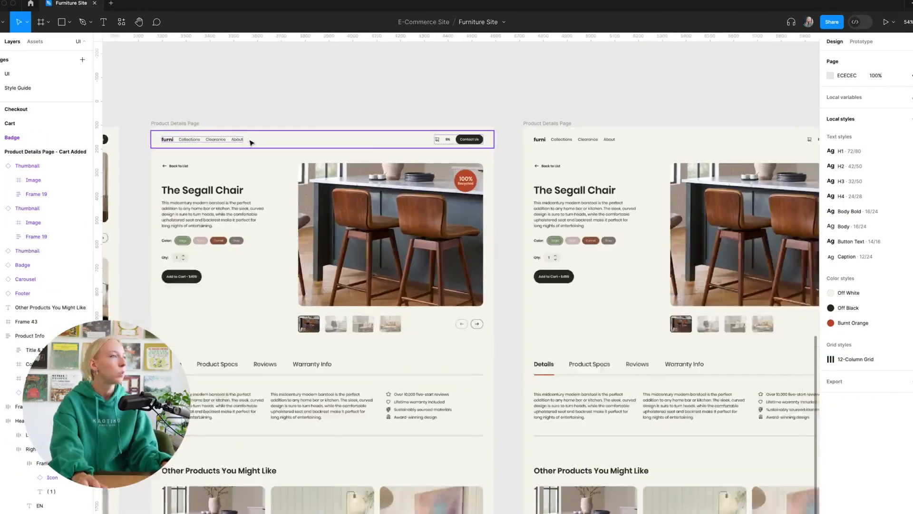
scroll(251, 143, "right", 2)
scroll(128, 281, "left", 2)
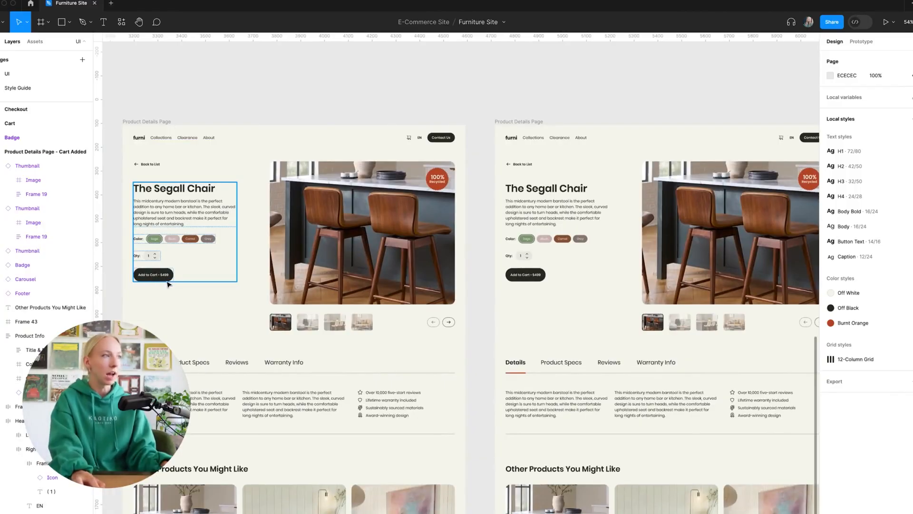
scroll(409, 147, "up", 5)
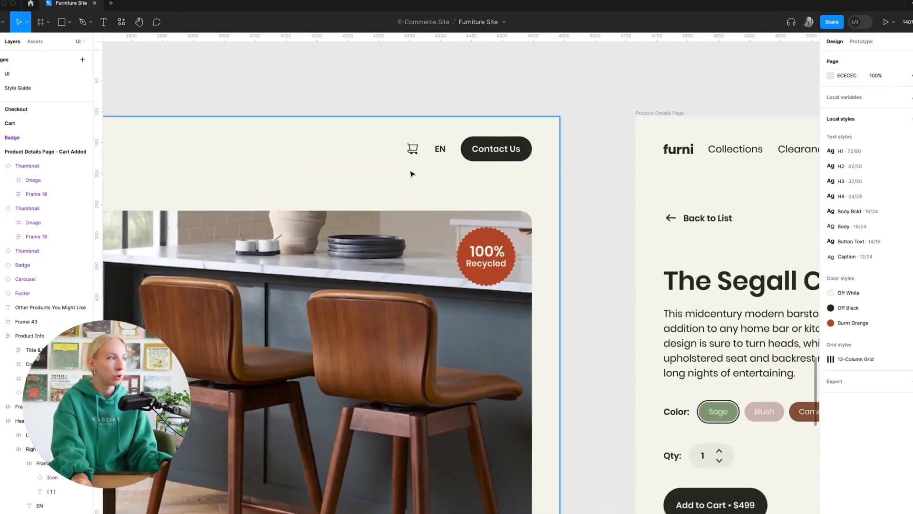
scroll(412, 174, "down", 5)
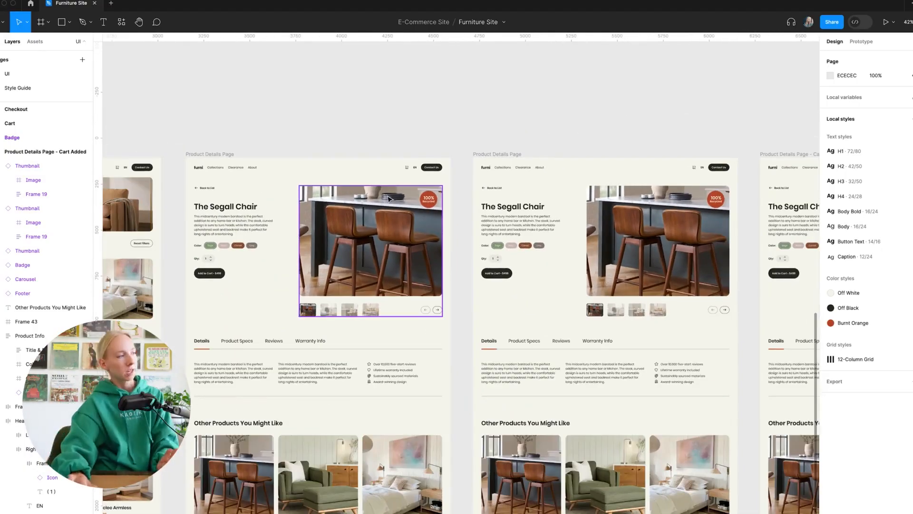
left_click(489, 154)
double_click(490, 154)
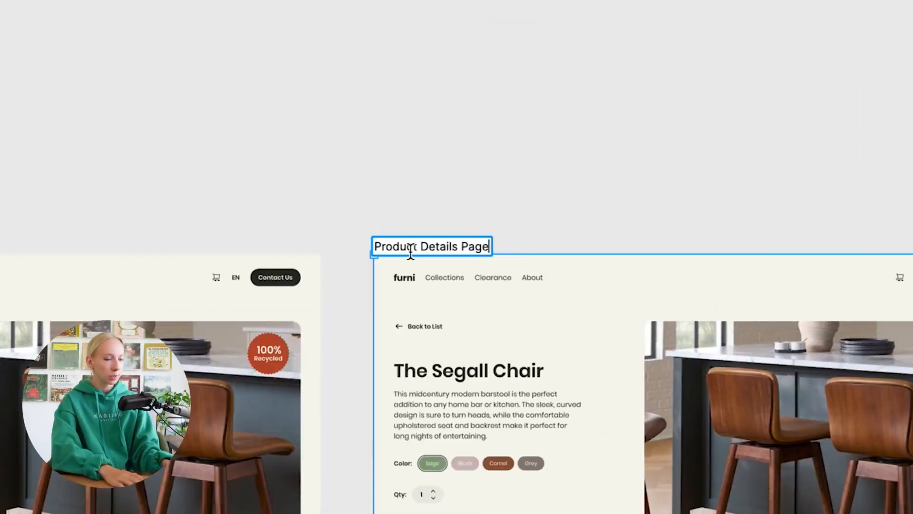
type("- Cart ")
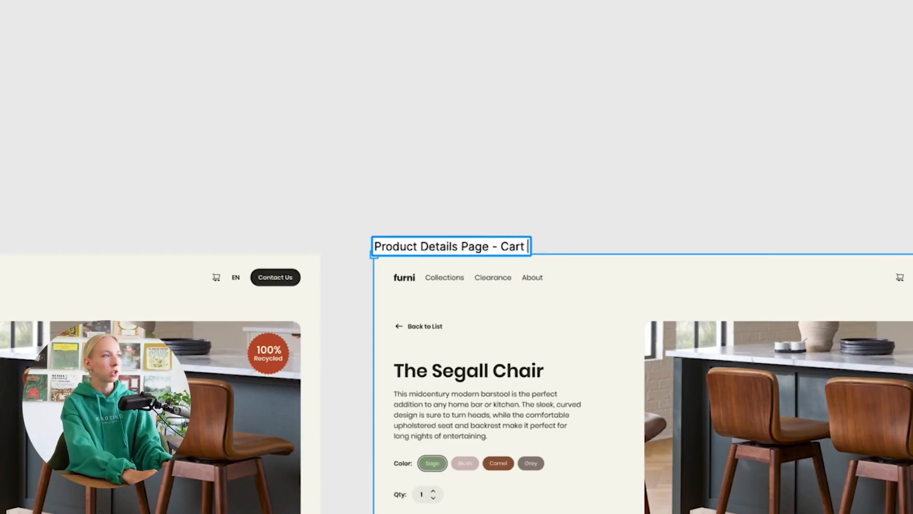
type("GTransition")
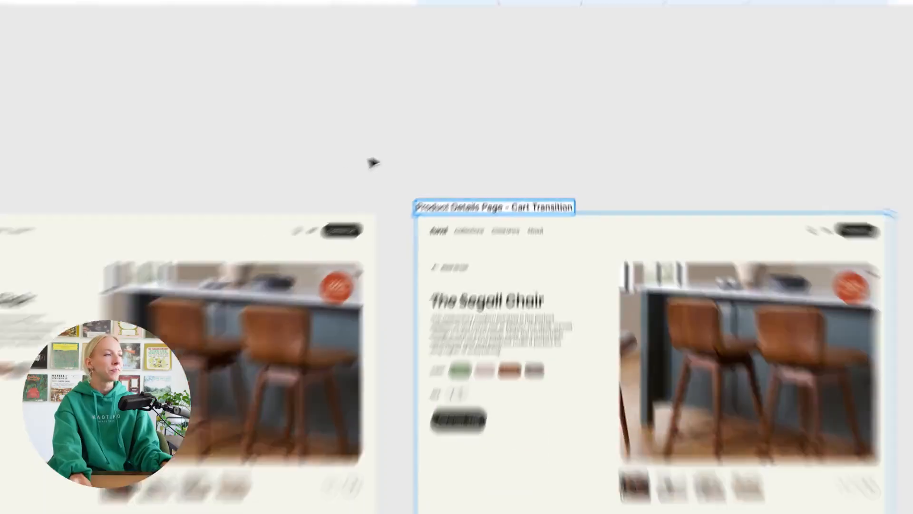
left_click(469, 184)
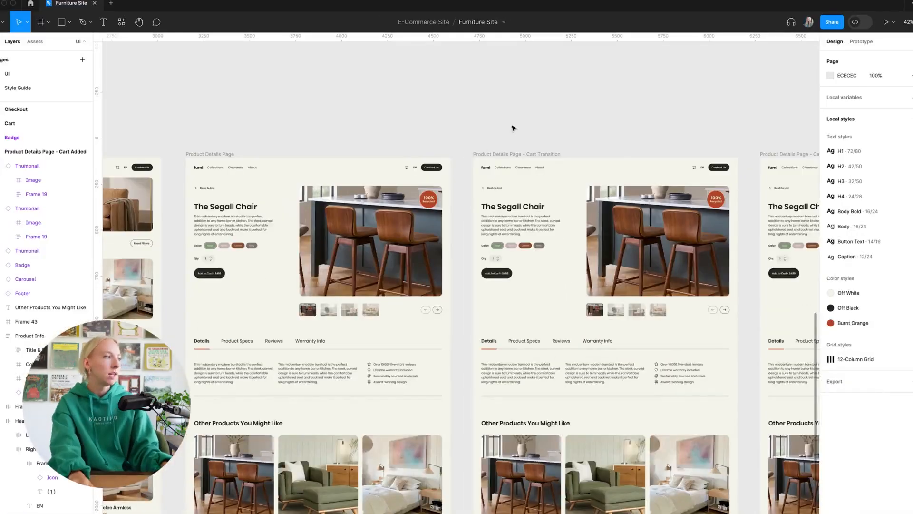
Draw a circle about 58 × 58 on the Product Details Page, just below the header navigation.
scroll(279, 274, "right", 2)
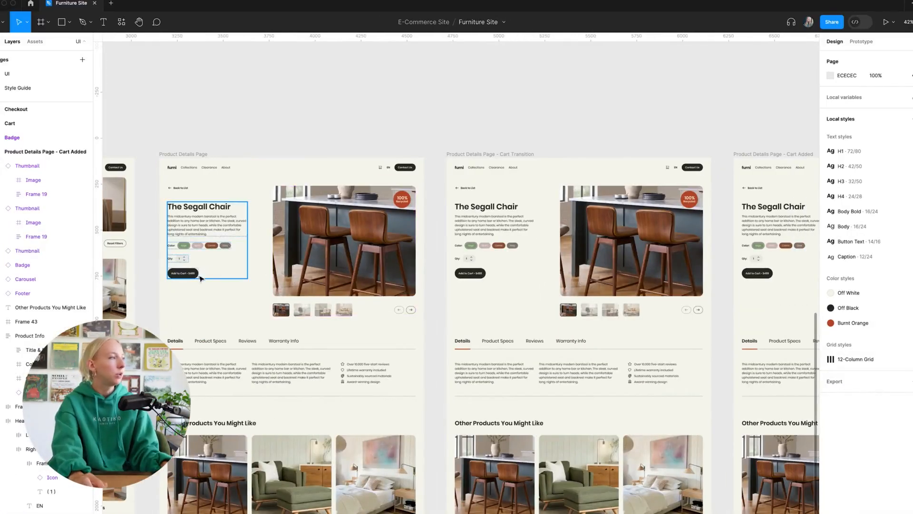
scroll(172, 284, "up", 3)
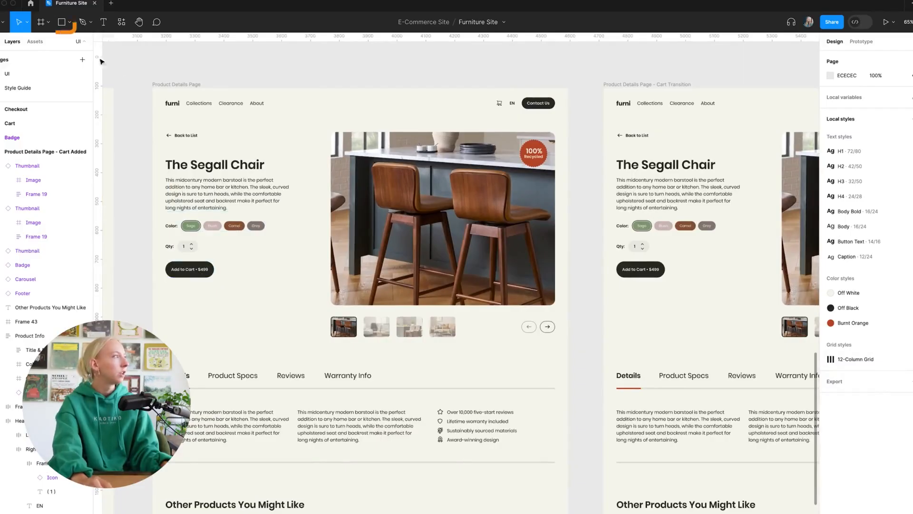
left_click(70, 27)
left_click(57, 73)
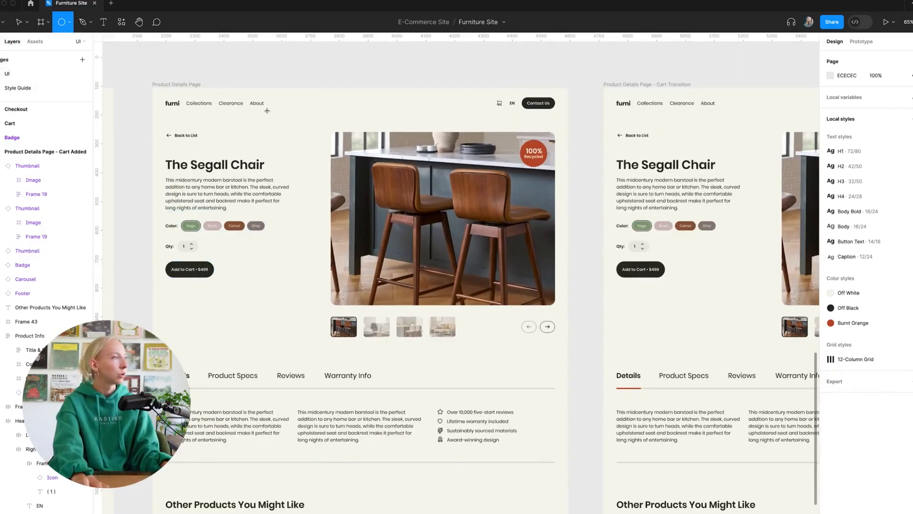
left_click_drag(274, 112, 292, 131)
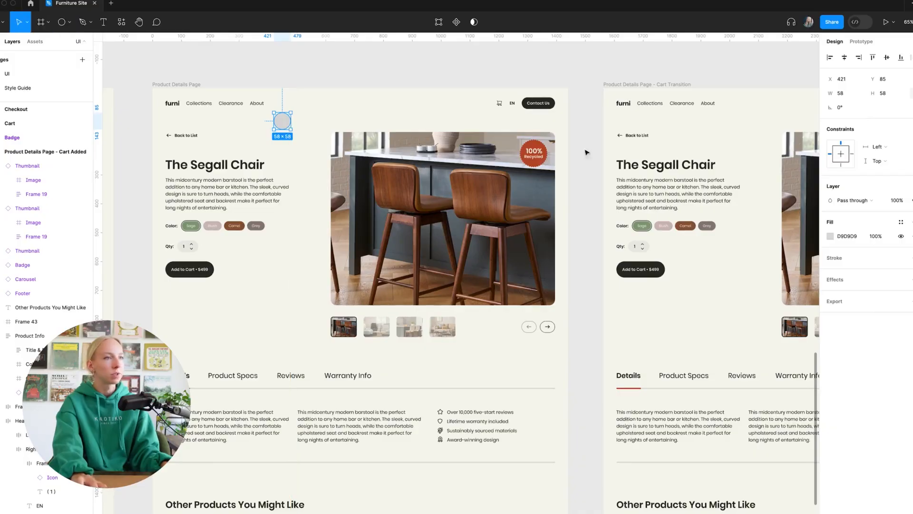
Apply the Off Black color style to the new circle's fill.
left_click(831, 236)
left_click(900, 222)
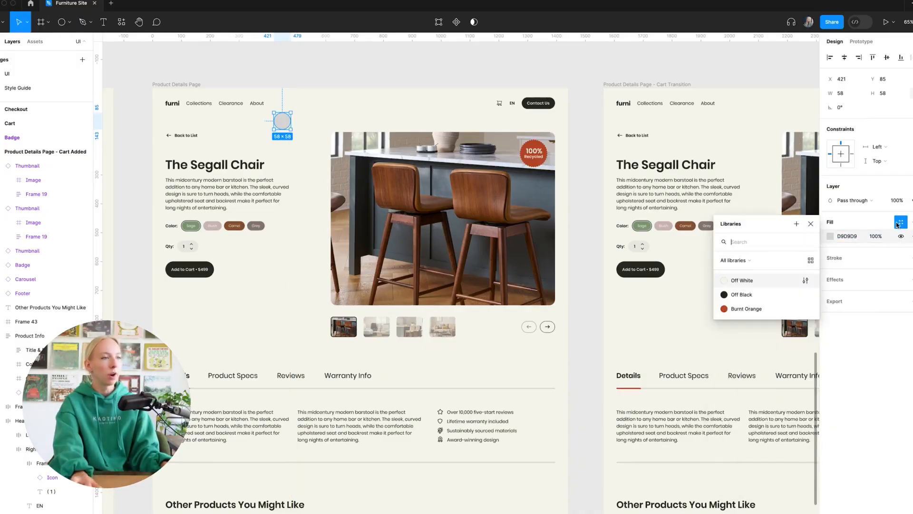
left_click(741, 295)
left_click(349, 76)
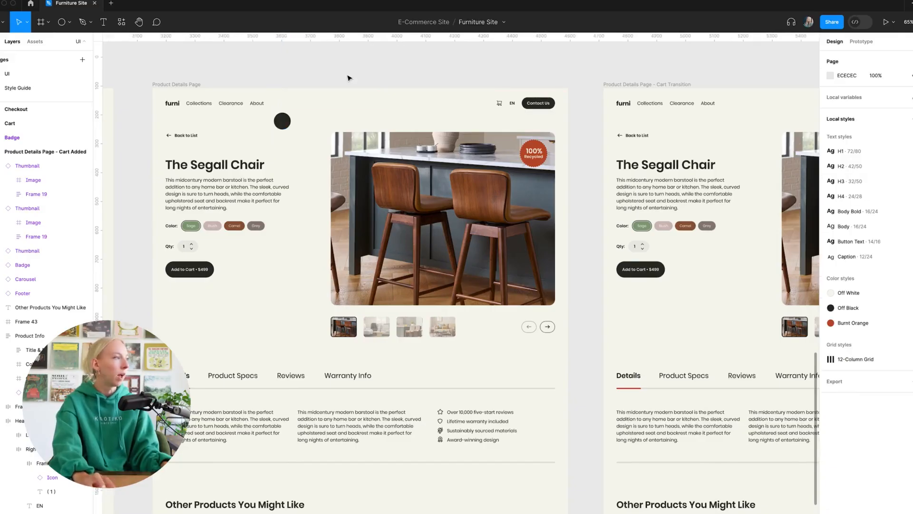
Shrink the circle to about 23 × 23 and undo its drop into the product info frame.
scroll(321, 84, "up", 2)
scroll(319, 86, "left", 3)
left_click(368, 132)
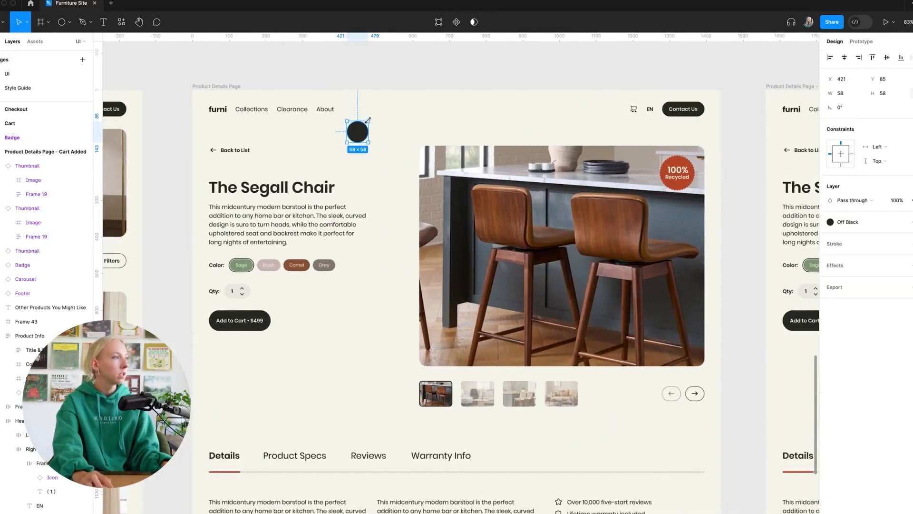
left_click_drag(368, 120, 299, 253)
left_click(369, 81)
scroll(254, 339, "up", 10)
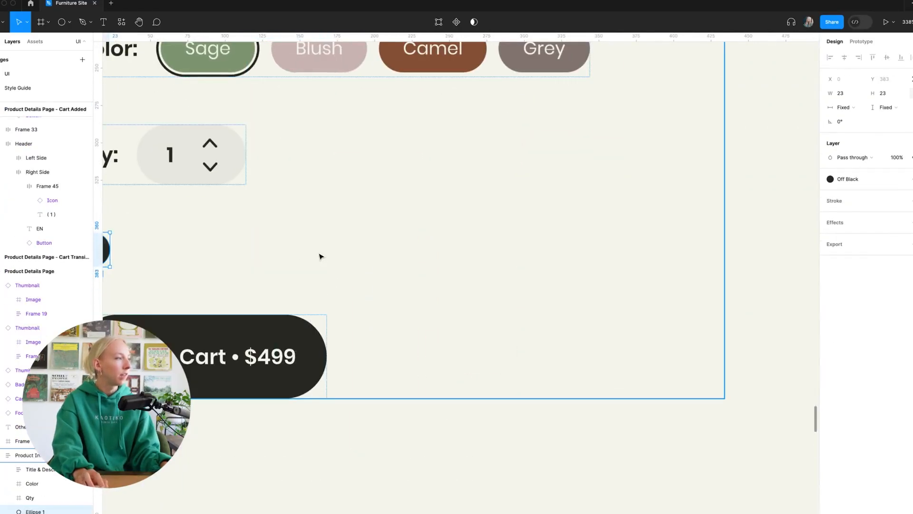
key("ctrl+z")
Place the circle over the right end of the Add to Cart button at X 190, Y 639 and set its opacity to 0%.
scroll(276, 312, "down", 5)
left_click_drag(277, 319, 562, 293)
key("shift+Left")
key("shift+Left")
key("shift+Left")
key("shift+Left")
key("shift+Left")
key("shift+Left")
key("shift+Left")
key("shift+Left")
key("shift+Left")
key("shift+Left")
key("shift+Left")
key("shift+Left")
key("shift+Left")
key("shift+Left")
key("shift+Left")
key("shift+Left")
key("shift+Left")
key("shift+Left")
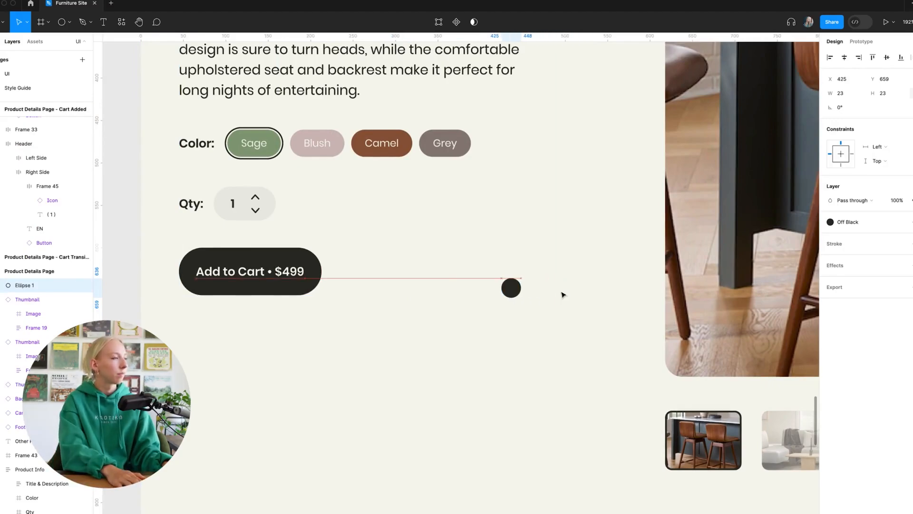
key("shift+Left")
key("shift+Left")
key("shift+Left")
key("shift+Left")
key("shift+Left")
key("shift+Left")
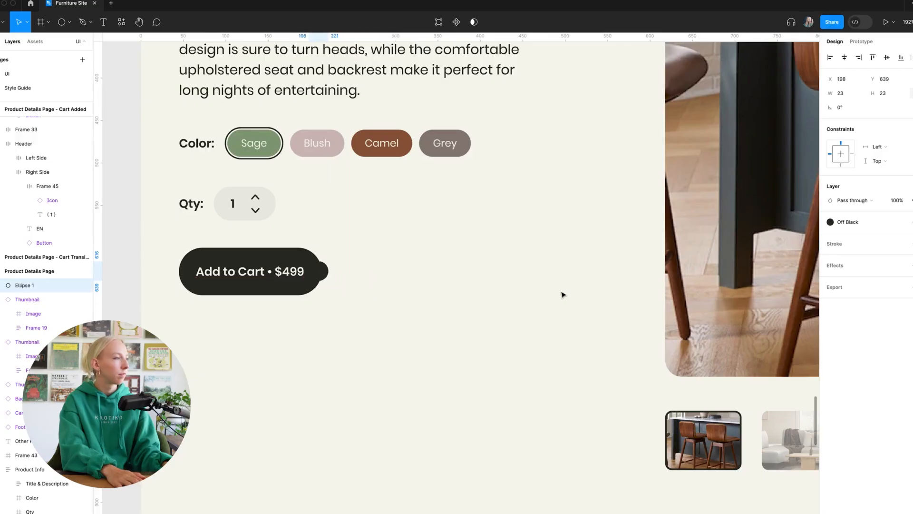
key("Left")
key("Left")
key("Left")
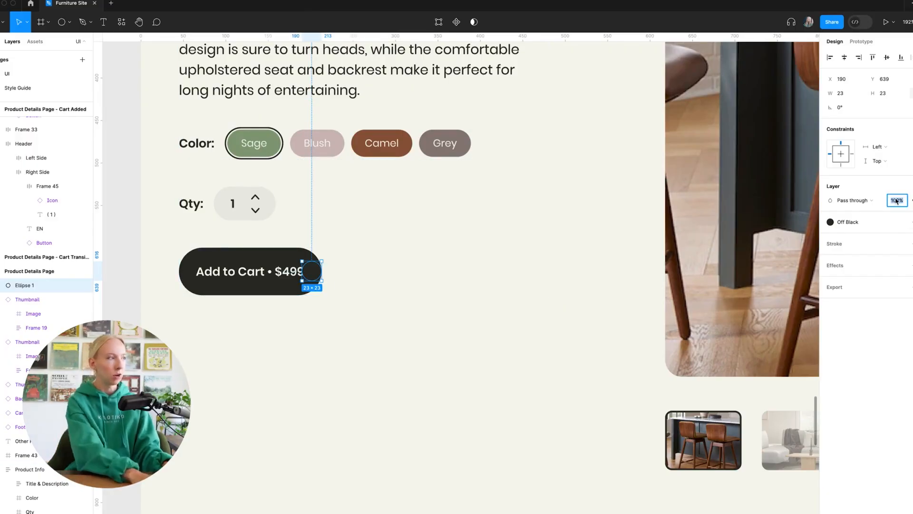
left_click(465, 371)
scroll(432, 363, "down", 6)
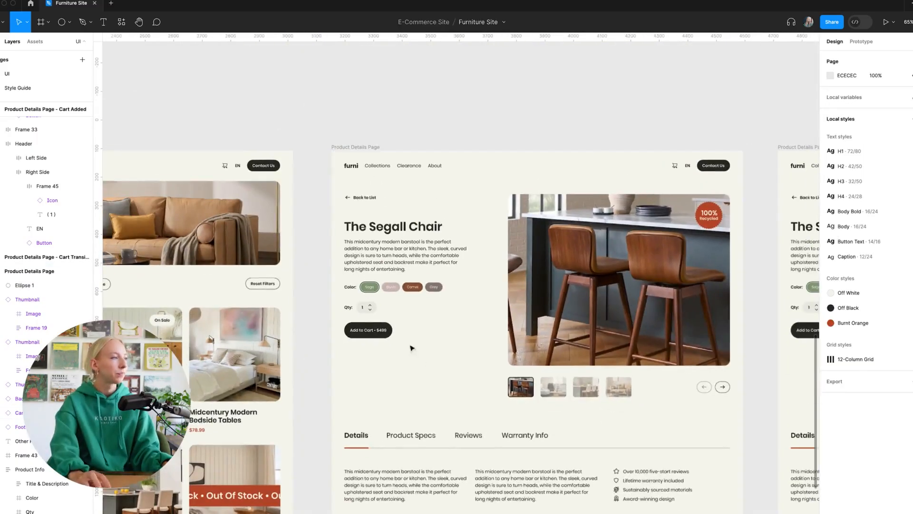
left_click_drag(368, 147, 374, 266)
key("super+z")
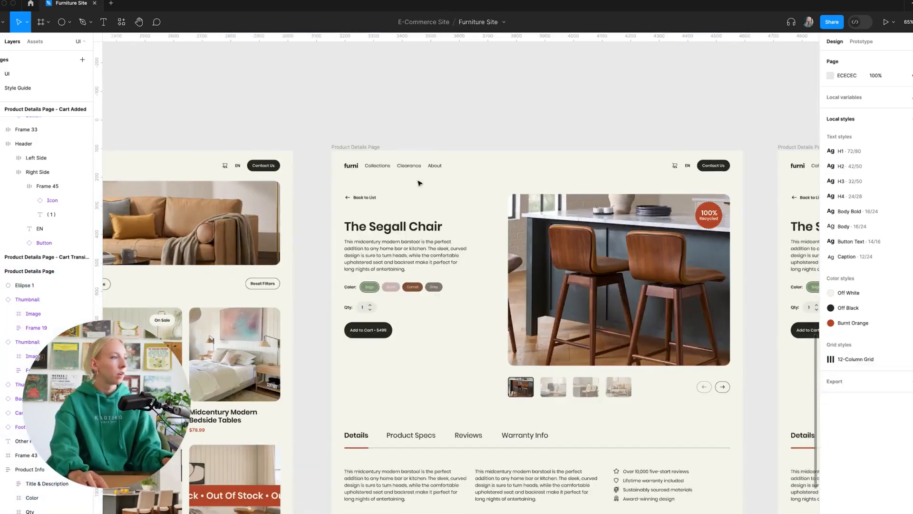
scroll(467, 286, "right", 1)
scroll(465, 305, "up", 2)
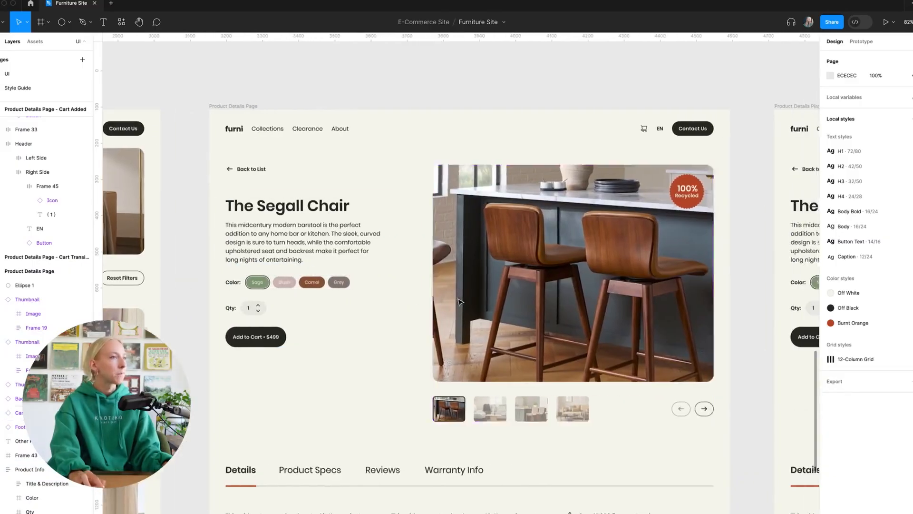
scroll(459, 302, "right", 5)
scroll(459, 302, "right", 4)
scroll(513, 163, "down", 5)
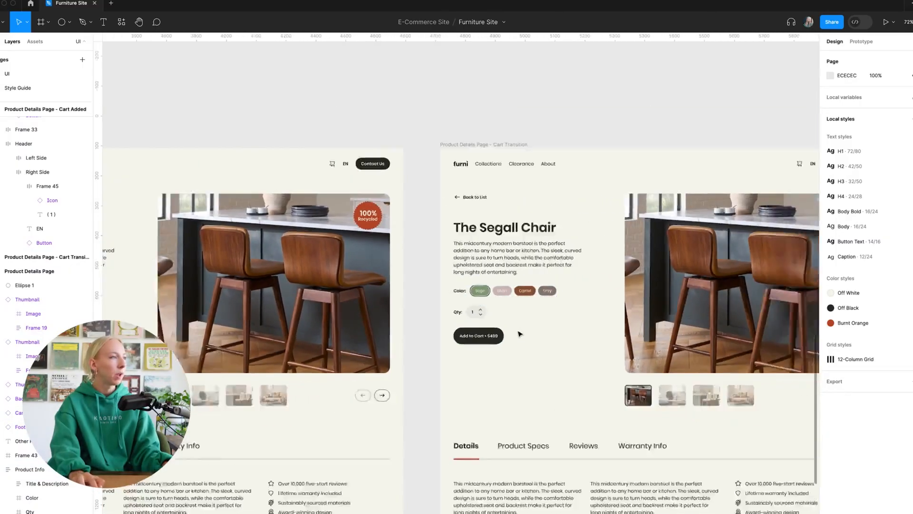
scroll(513, 163, "down", 2)
scroll(128, 247, "up", 6)
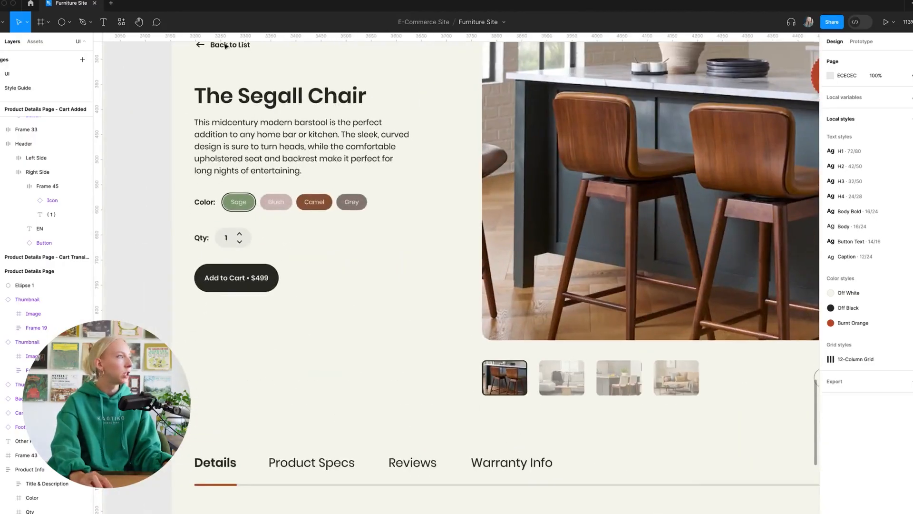
scroll(216, 61, "up", 2)
Delete the Product Details Page - Cart Transition and Product Details Page - Cart Added frames.
left_click(202, 59)
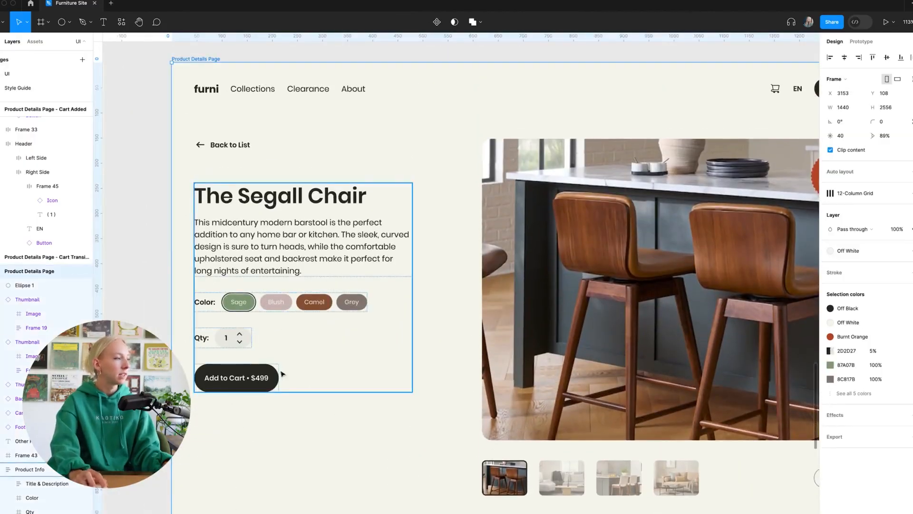
scroll(314, 352, "down", 8)
scroll(314, 353, "up", 3)
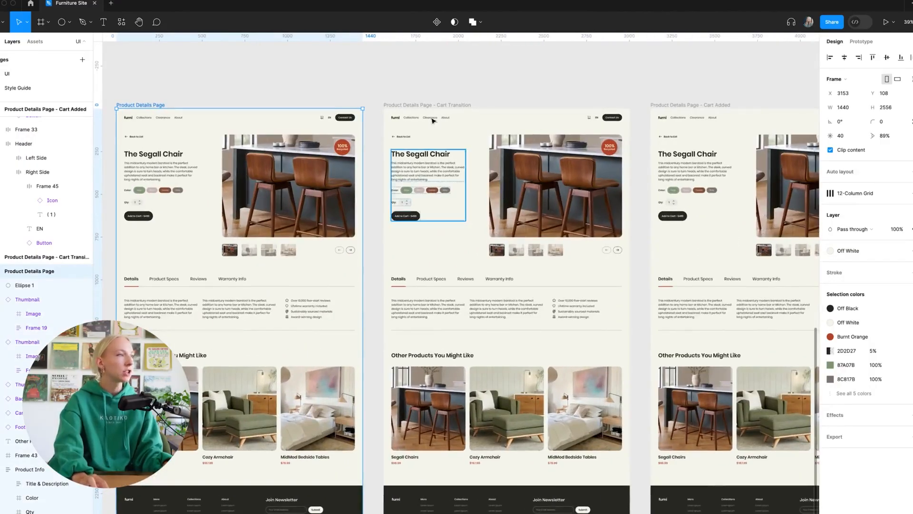
left_click(421, 105)
left_click(696, 106, "shift")
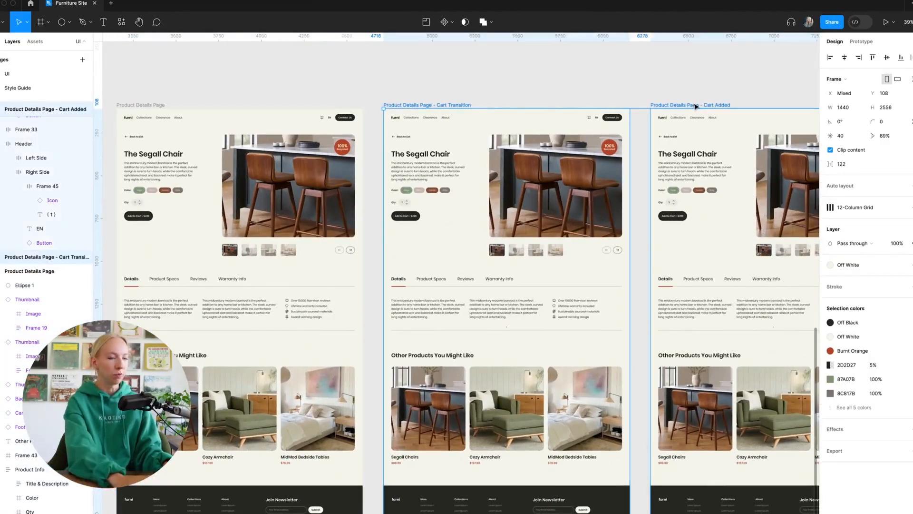
key("Delete")
Duplicate the Product Details Page to its right and name the copy "Product Details Page - Cart Tansition".
scroll(695, 108, "left", 2)
left_click_drag(205, 105, 464, 102)
left_click(470, 96)
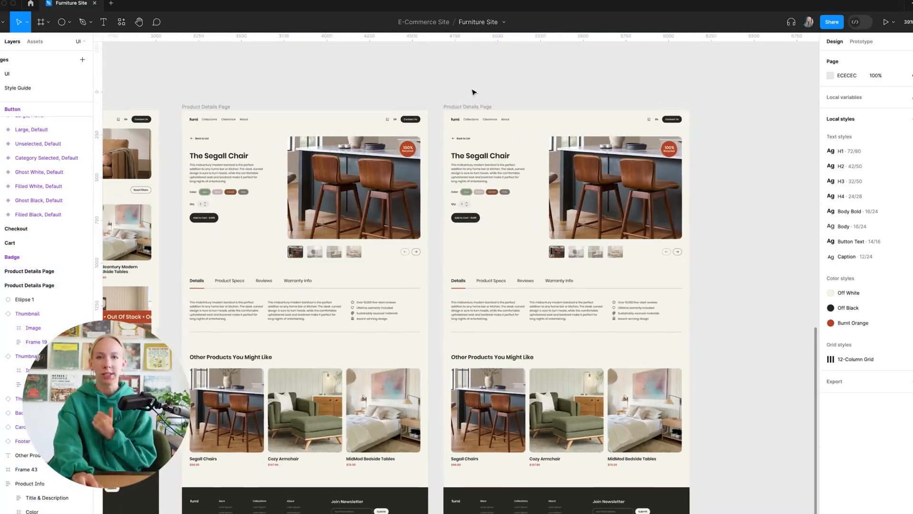
scroll(472, 92, "left", 1)
double_click(476, 107)
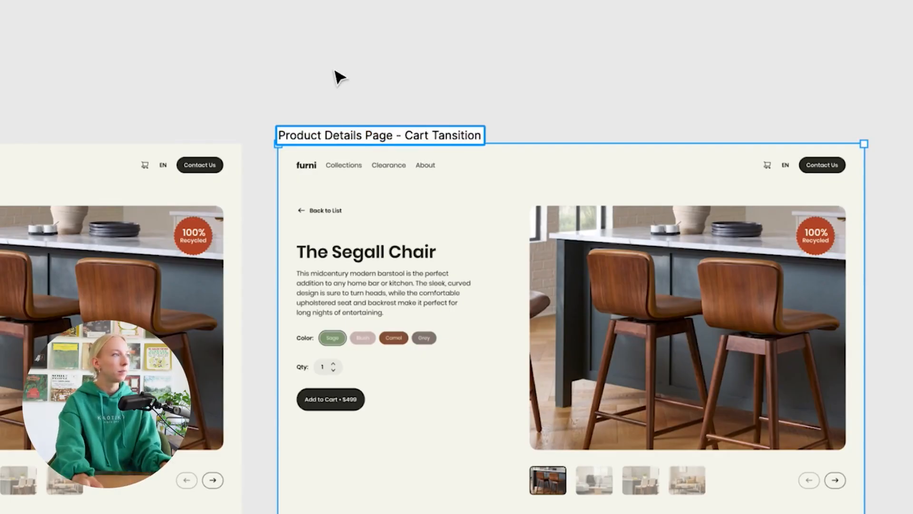
left_click(451, 78)
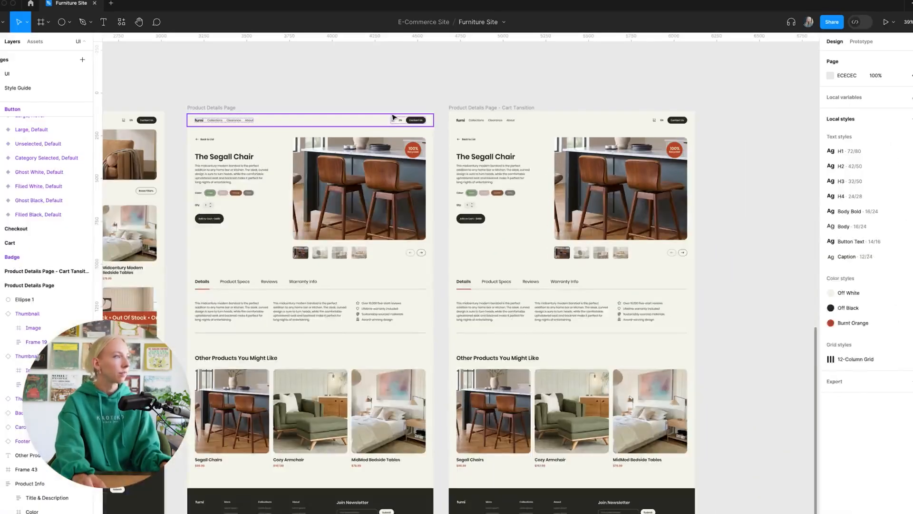
Move the transparent circle in the Cart Tansition frame beside the header's cart icon, at about X 1166, Y 60.
scroll(476, 99, "left", 1)
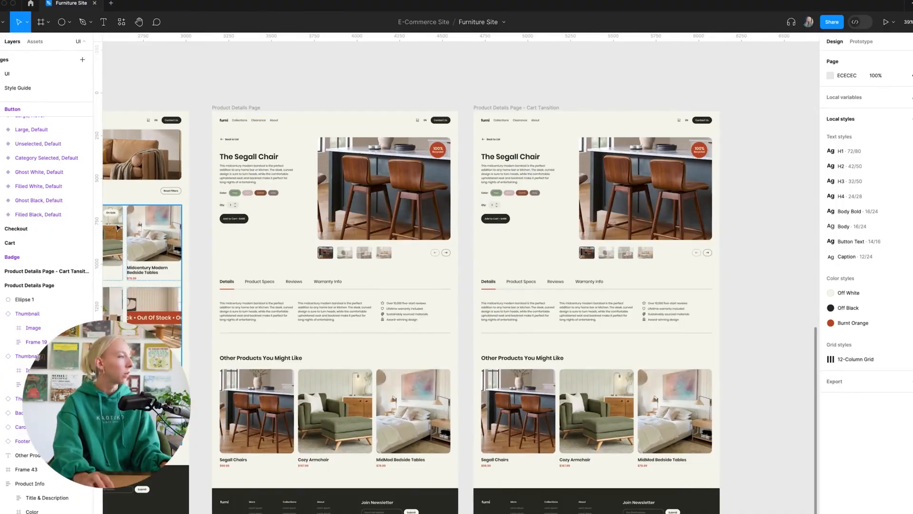
scroll(198, 210, "left", 1)
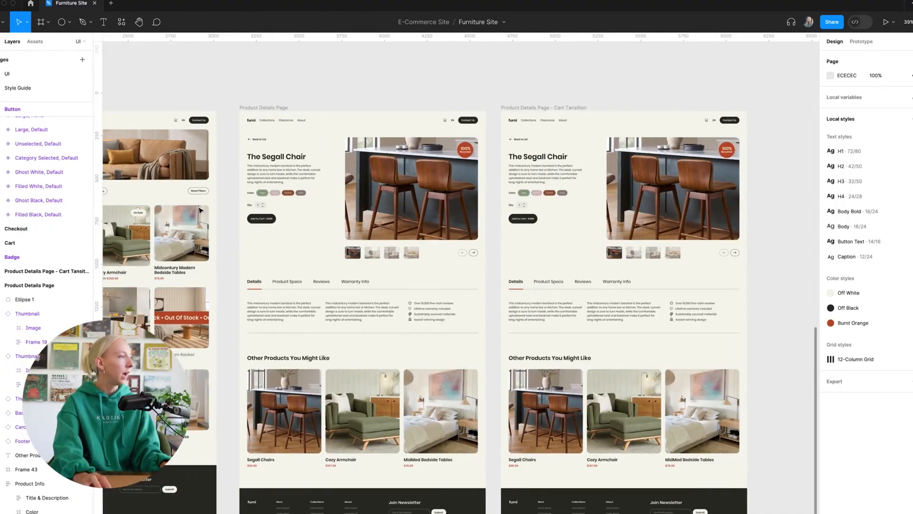
left_click(274, 222)
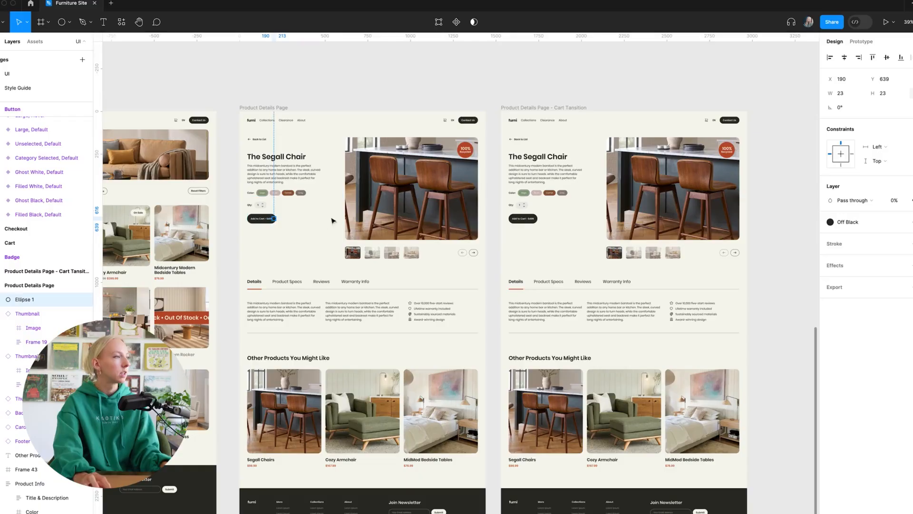
scroll(614, 221, "up", 3)
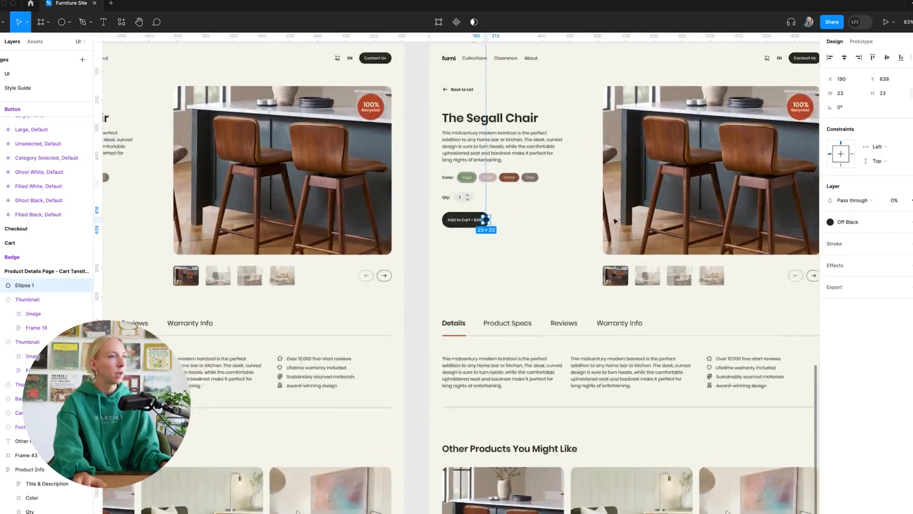
scroll(614, 219, "up", 1)
scroll(614, 219, "right", 3)
scroll(614, 220, "up", 2)
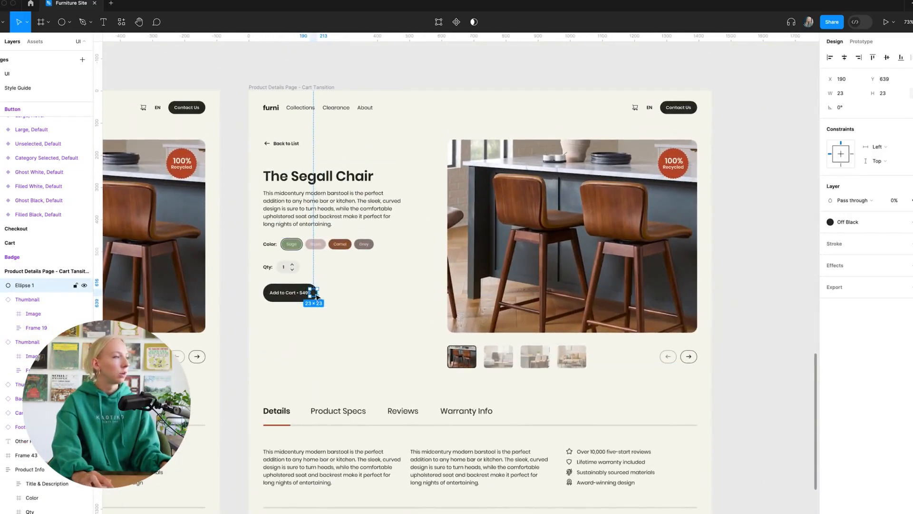
left_click_drag(316, 297, 637, 119)
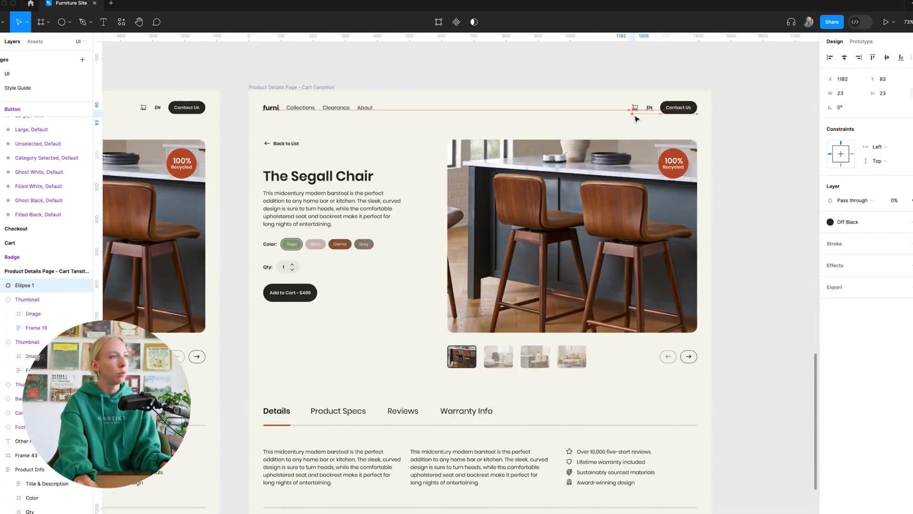
scroll(650, 113, "up", 10)
left_click_drag(554, 149, 526, 115)
Set the opacity of the circle beside the cart icon to 100%.
type("1")
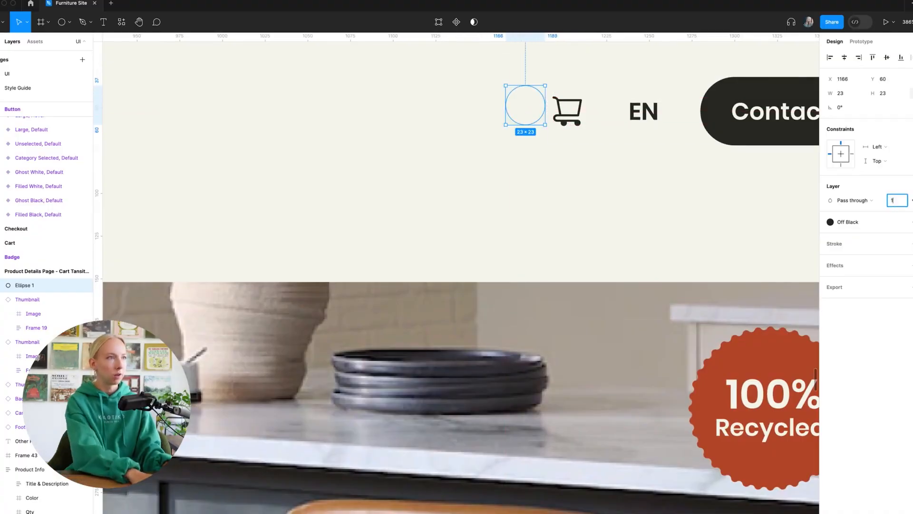
type("00")
key("Return")
Move the circle onto the header's cart icon and enlarge it to cover the whole icon.
scroll(725, 145, "up", 5)
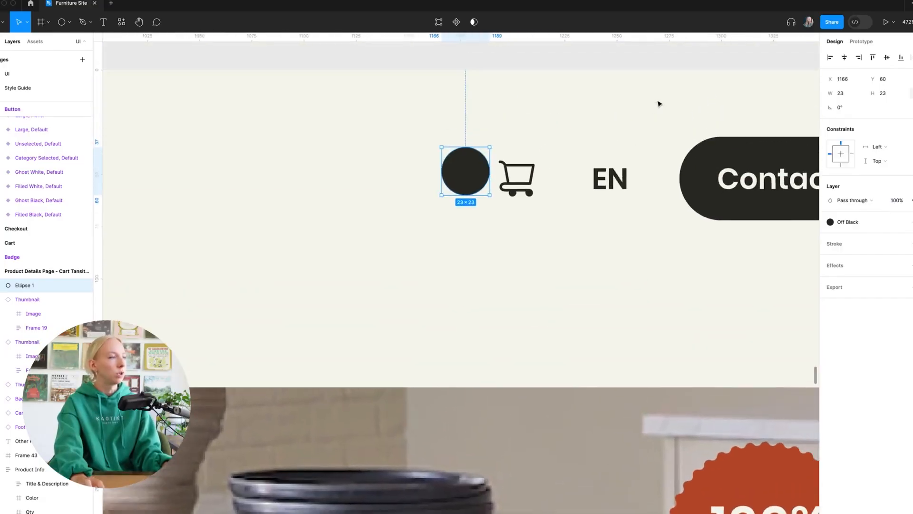
left_click_drag(468, 186, 528, 194)
left_click_drag(540, 157, 577, 134)
left_click_drag(550, 162, 534, 176)
scroll(527, 210, "down", 5)
scroll(557, 220, "left", 2)
left_click(521, 213)
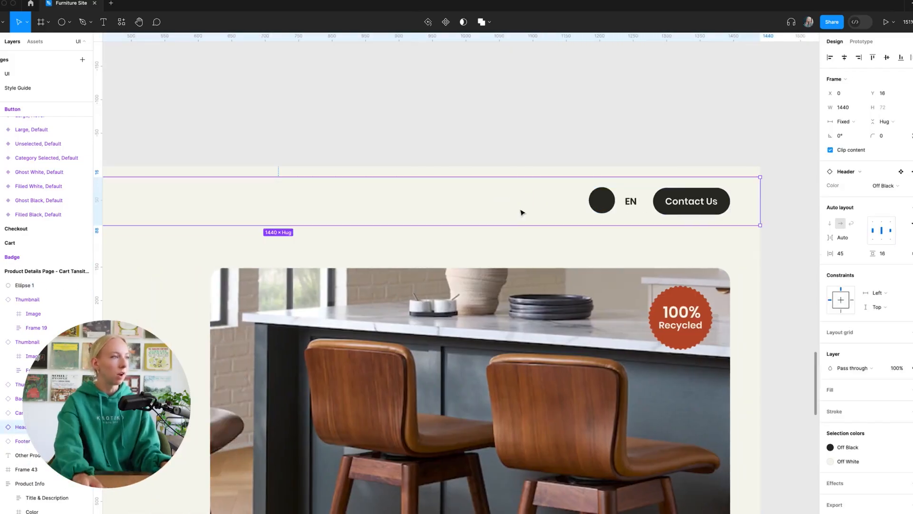
scroll(637, 210, "up", 4)
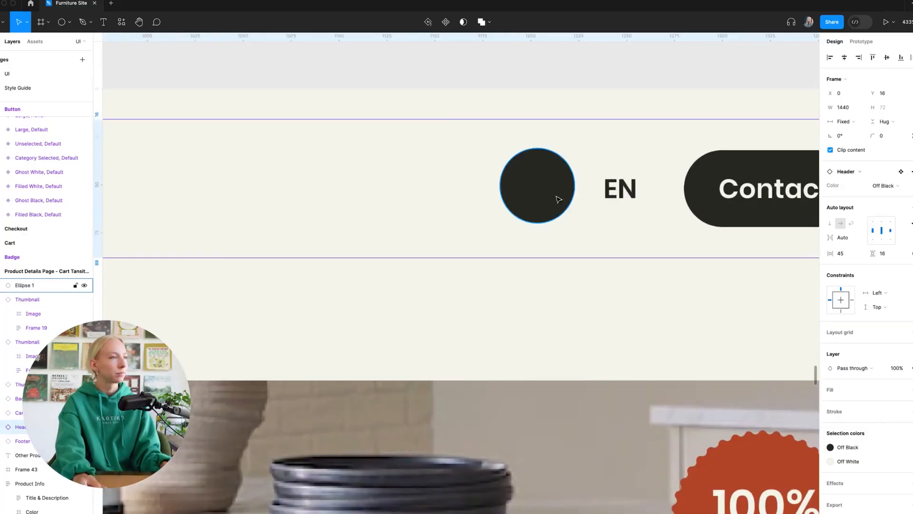
left_click(555, 197)
scroll(542, 195, "down", 6)
left_click(600, 179)
Duplicate the Cart Tansition frame to its right and name the copy "Product Details Page - Added to Cart".
scroll(614, 200, "down", 3)
scroll(573, 226, "right", 2)
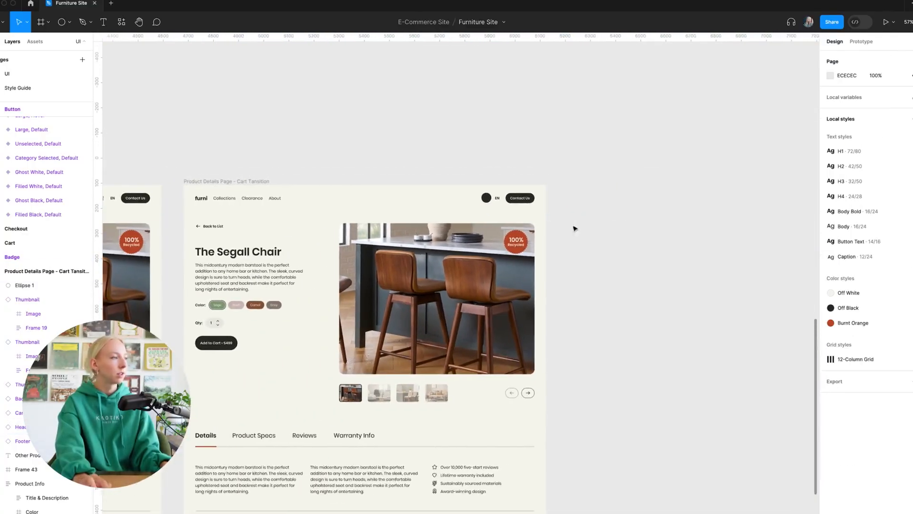
scroll(454, 202, "down", 3)
scroll(452, 335, "up", 2)
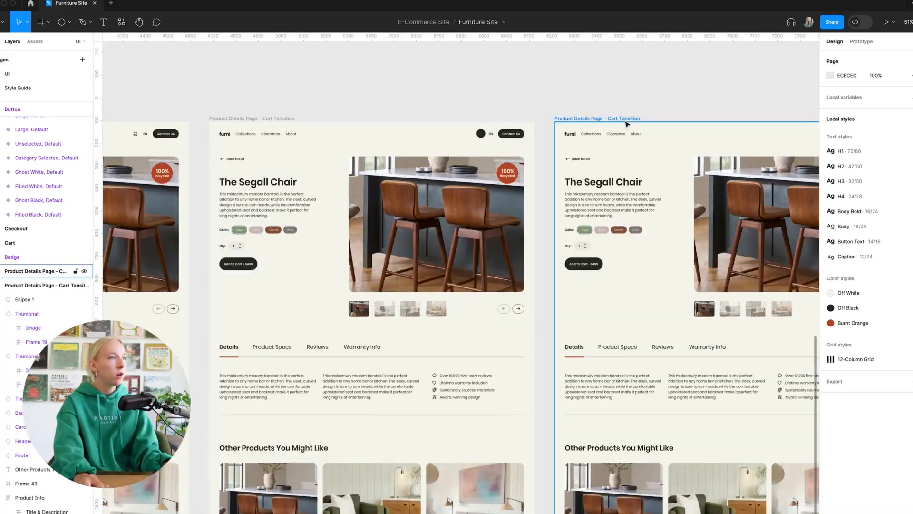
left_click(597, 119)
double_click(613, 118)
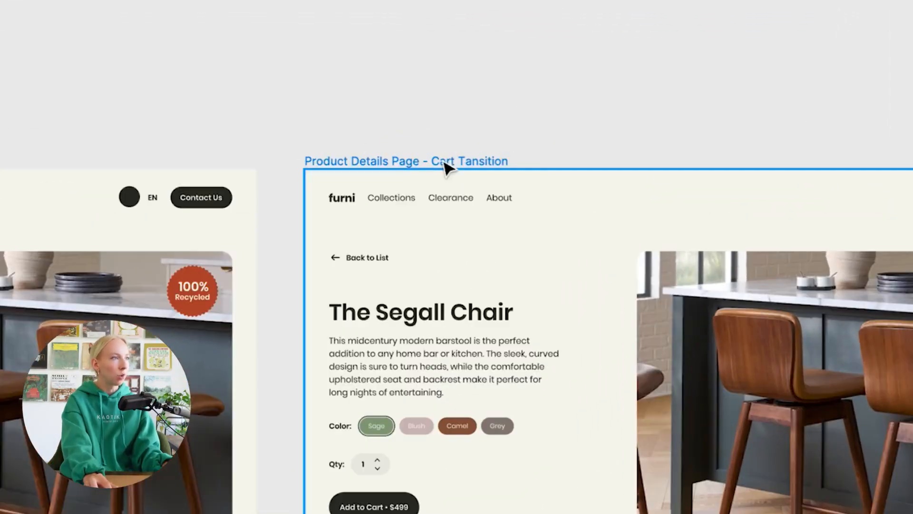
double_click(609, 118)
left_click(614, 119)
left_click_drag(608, 119, 657, 121)
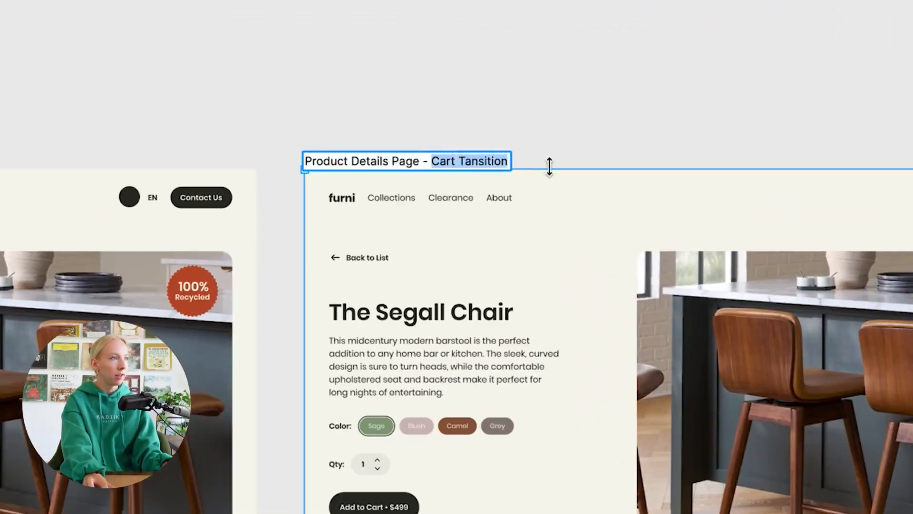
type("Added to")
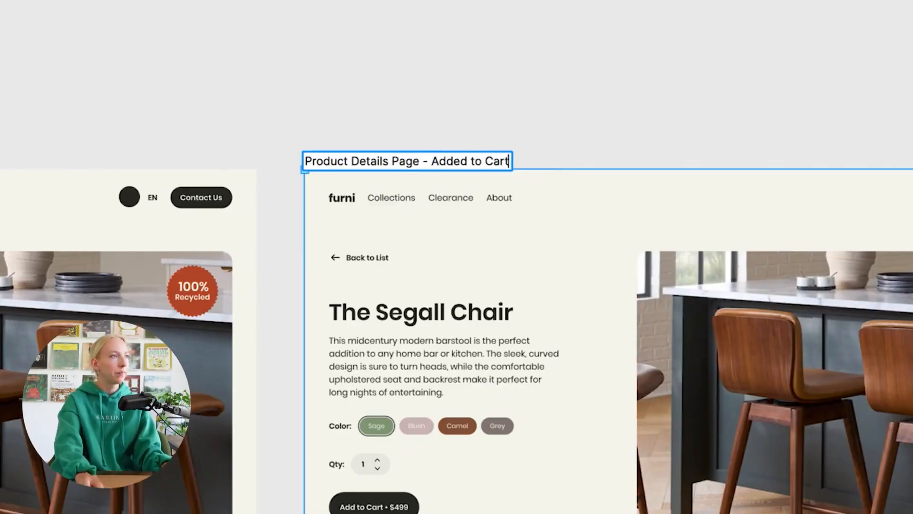
left_click(635, 113)
Shrink the circle in the Added to Cart frame to 6 × 6 beside the cart icon and move it up above the header items.
scroll(718, 119, "up", 5)
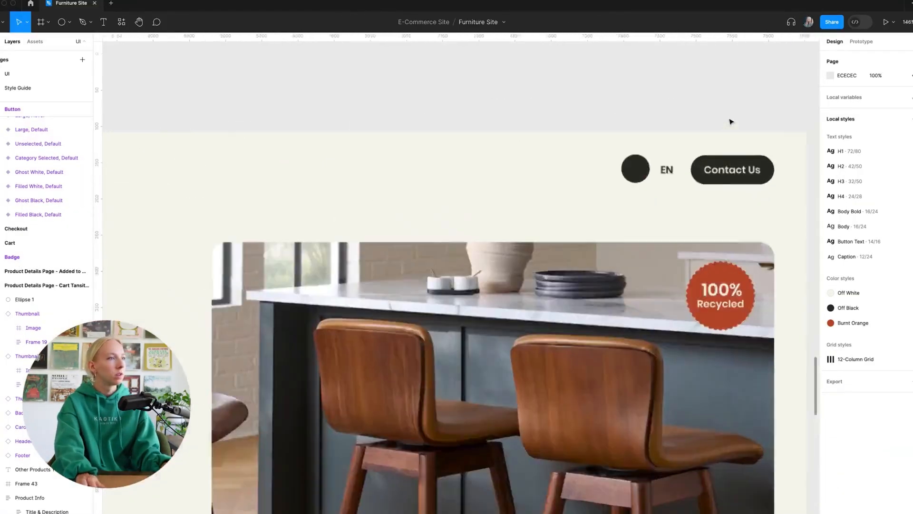
scroll(633, 217, "up", 5)
left_click(581, 147)
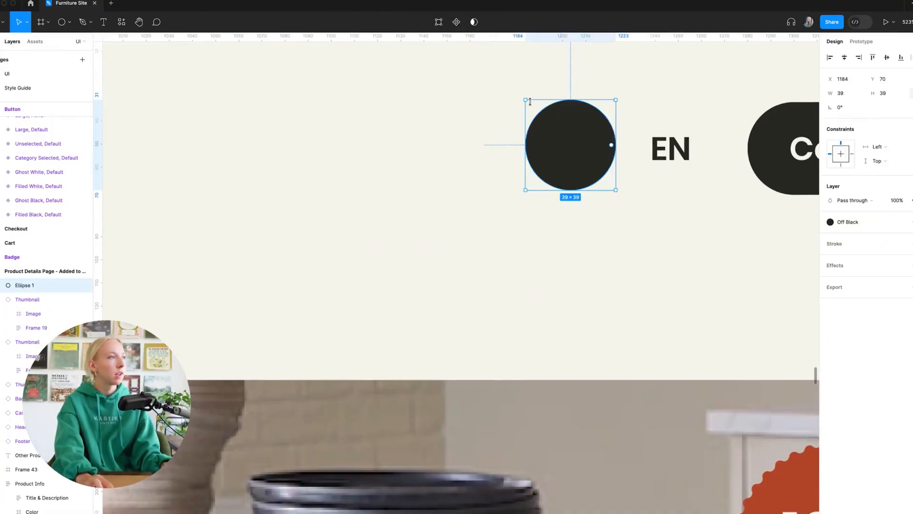
left_click_drag(524, 153, 603, 152)
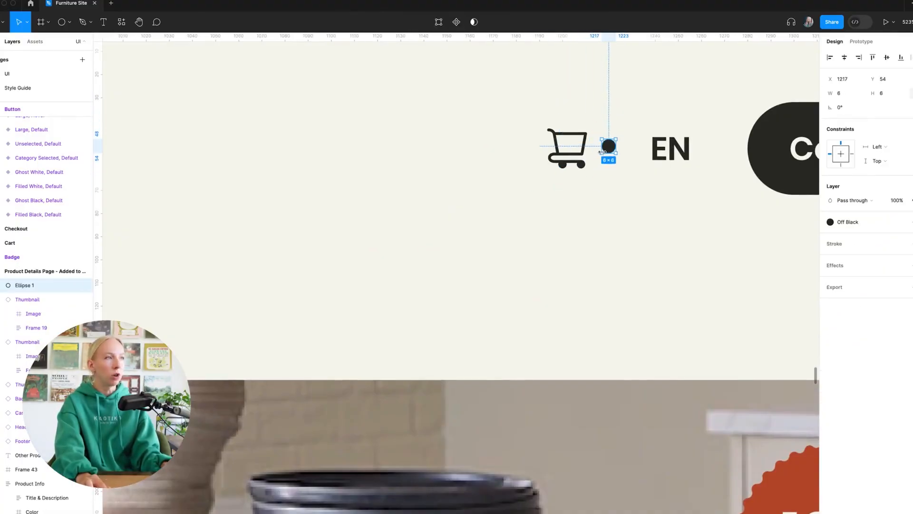
scroll(634, 163, "down", 5)
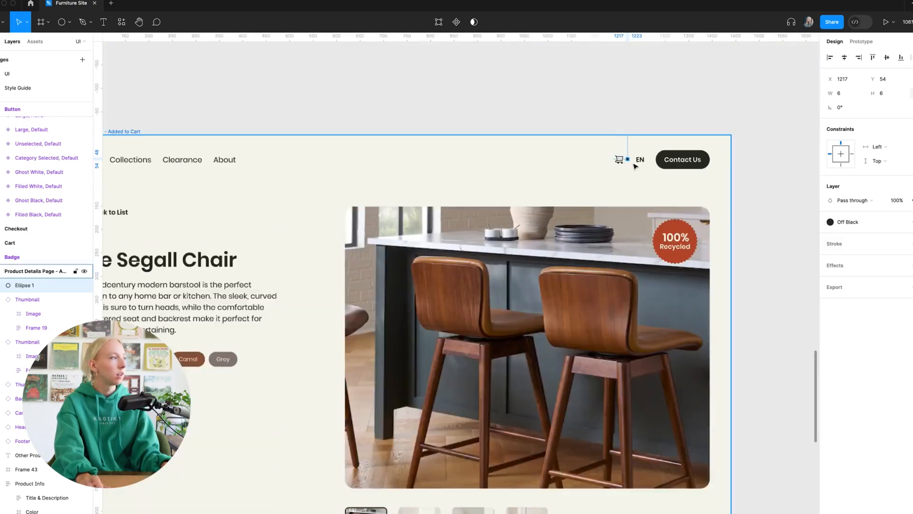
scroll(633, 162, "up", 6)
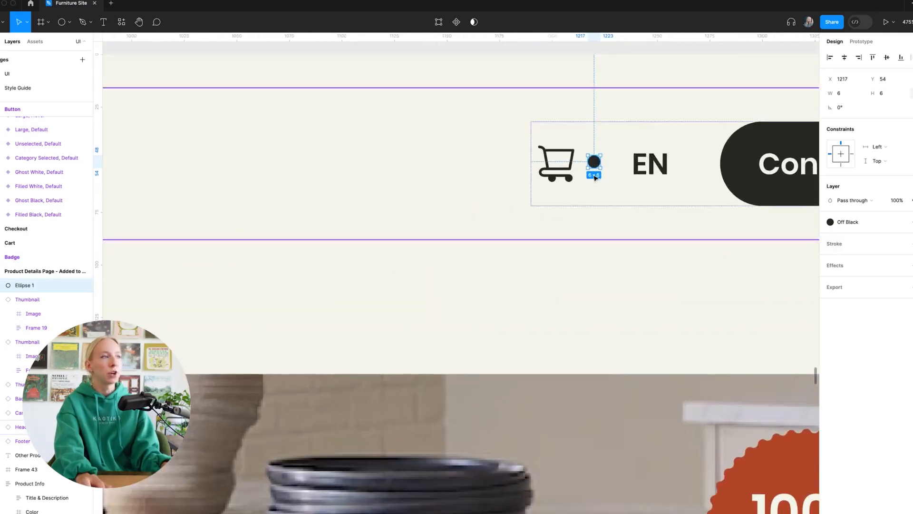
scroll(594, 171, "down", 3)
left_click_drag(594, 172, 595, 143)
Place a copy of the header's EN text right beside the cart icon and change its text to "(1)".
left_click_drag(627, 176, 596, 171)
scroll(597, 170, "up", 5)
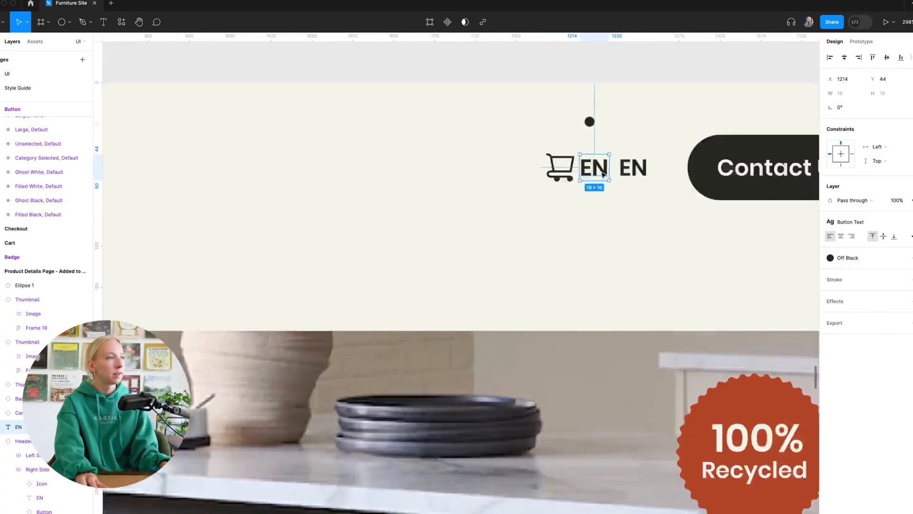
double_click(584, 170)
type("(1)")
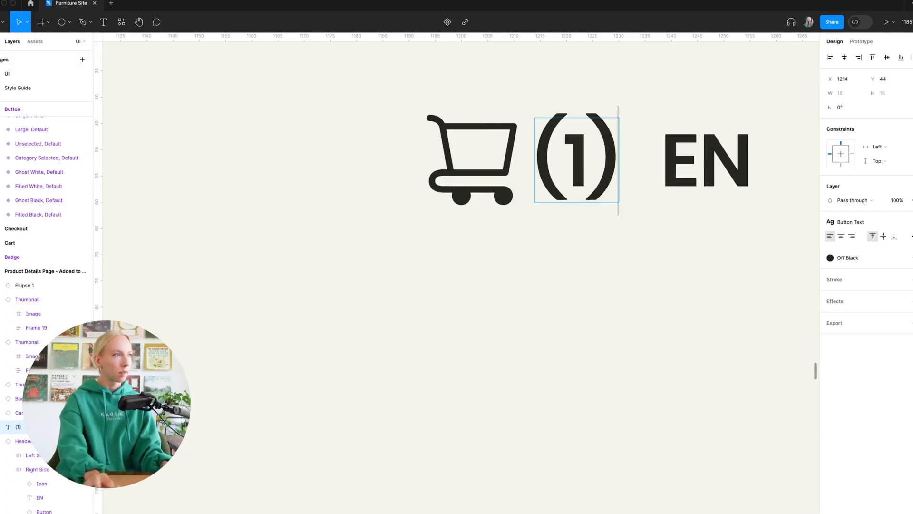
key("Escape")
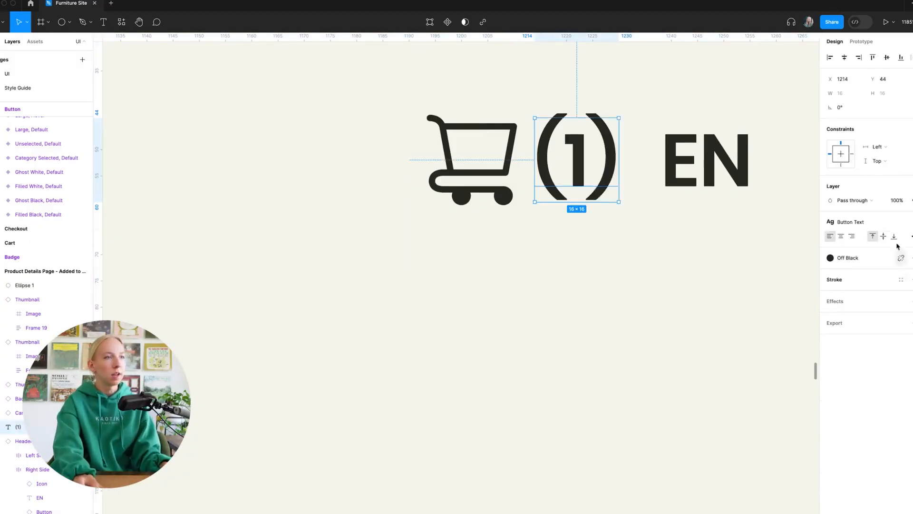
Apply the Caption text style to the cart count and space its text out as "( 1 )".
left_click(861, 222)
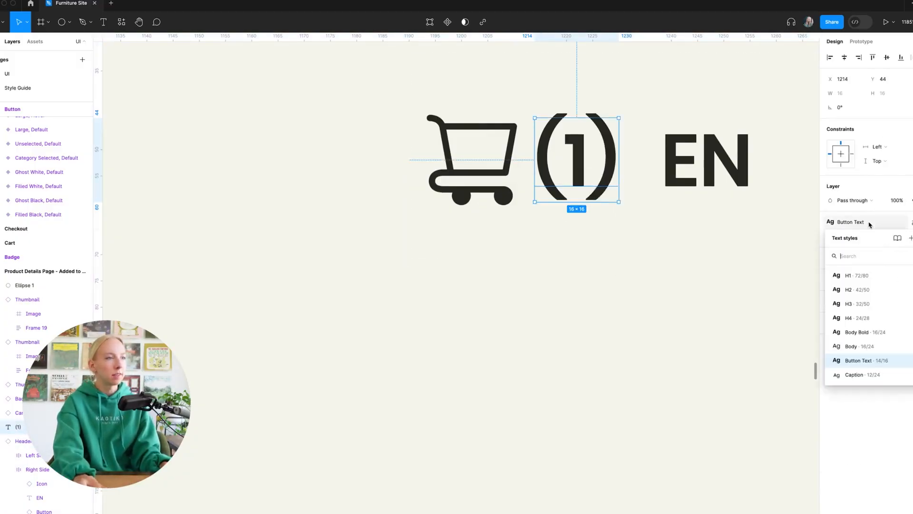
left_click(887, 378)
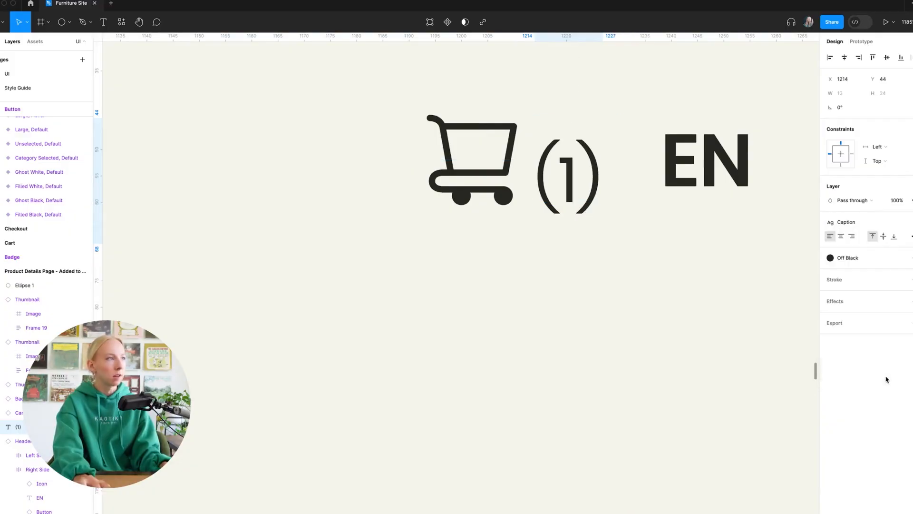
double_click(585, 177)
type("( 1 )")
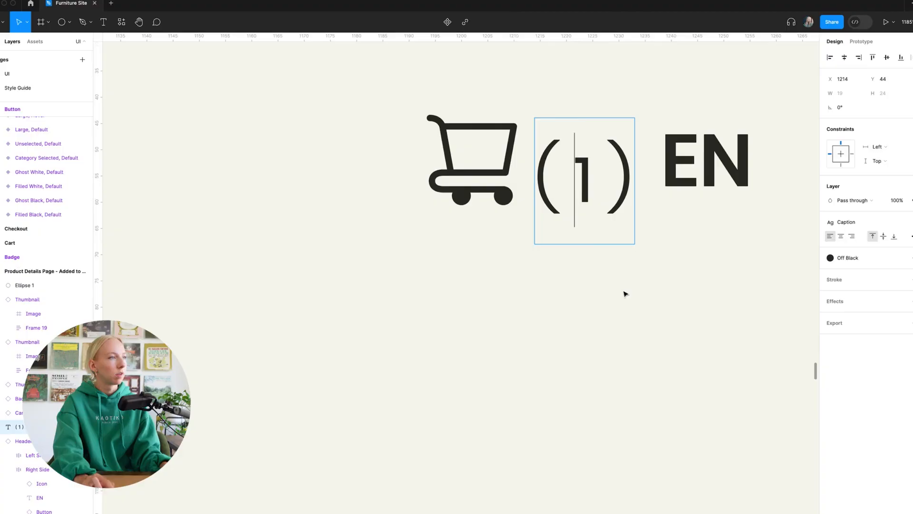
key("Escape")
Move the ( 1 ) count up so it lines up vertically with the cart icon.
mouse_move(617, 191)
left_mouse_down()
mouse_move(626, 180)
mouse_move(616, 177)
left_mouse_up()
scroll(613, 175, "down", 5)
left_click(552, 91)
scroll(670, 156, "down", 3)
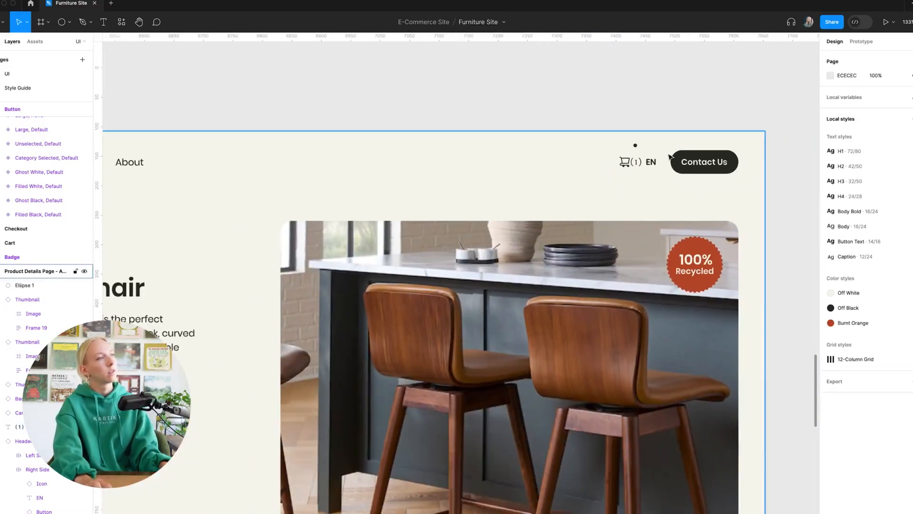
Move the 6 × 6 circle down onto the top of the ( 1 ) count, at X 1218, Y 47.
scroll(699, 151, "up", 5)
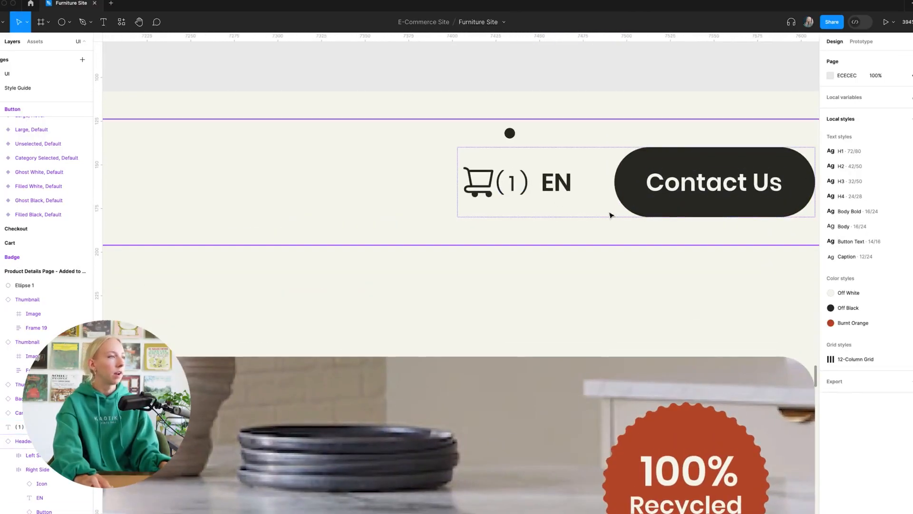
left_click(510, 135)
scroll(510, 140, "up", 3)
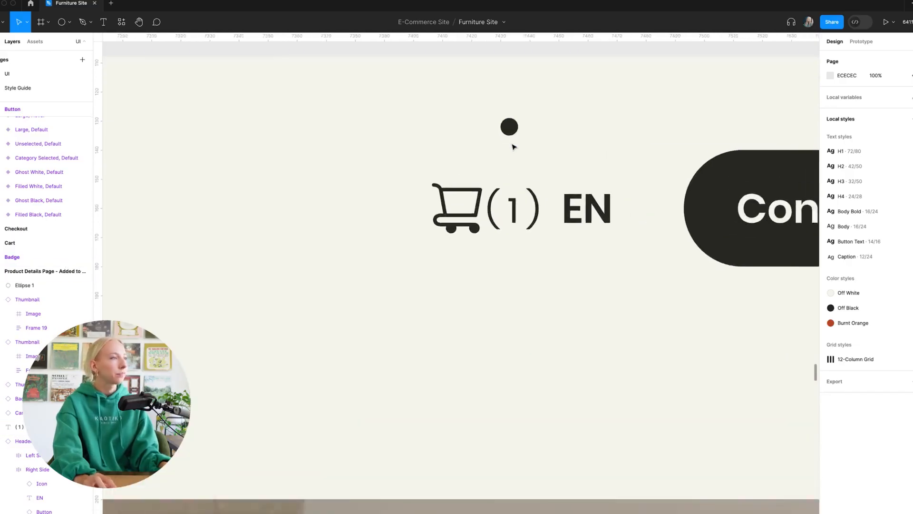
left_click_drag(515, 176, 515, 189)
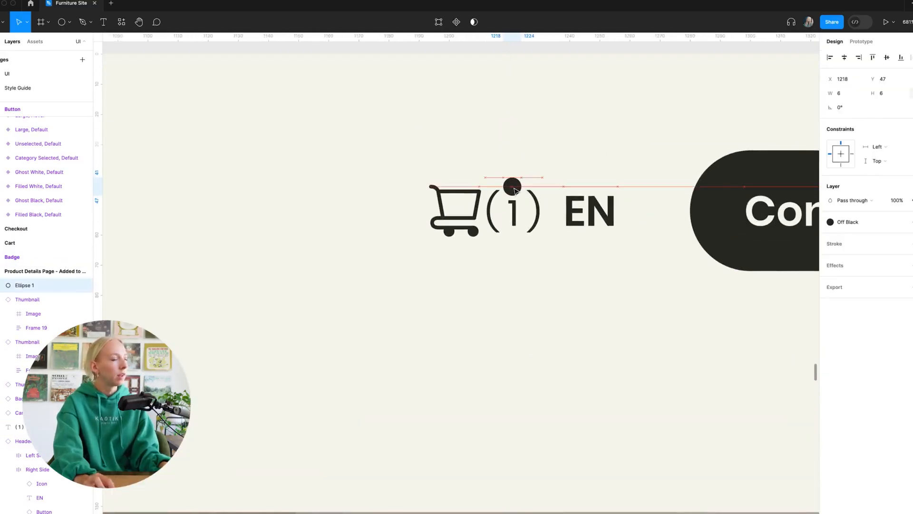
Delete the 6 × 6 circle from the Added to Cart frame.
scroll(514, 190, "down", 10)
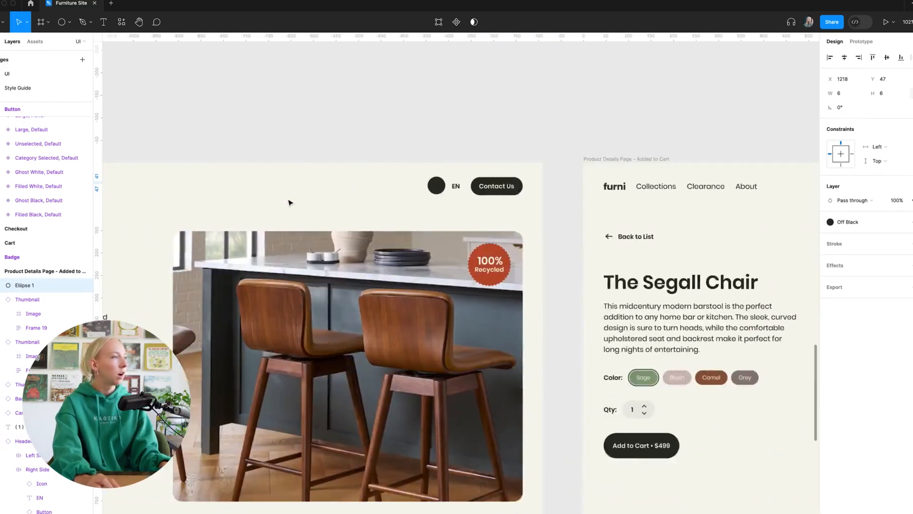
scroll(508, 183, "right", 3)
scroll(523, 183, "up", 8)
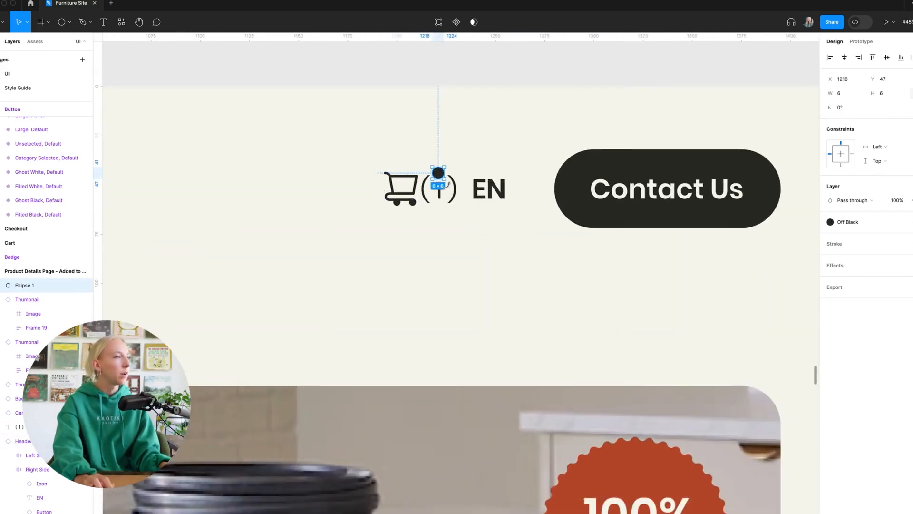
key("Delete")
scroll(467, 183, "down", 10)
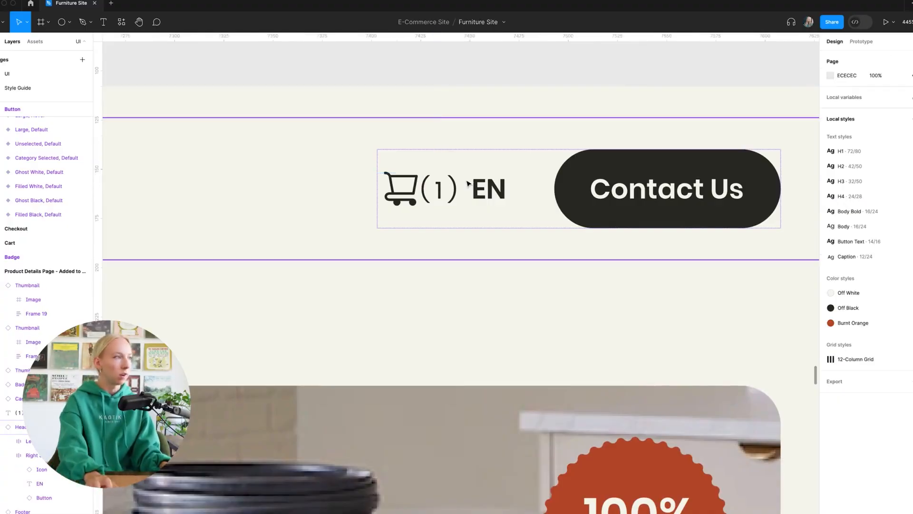
Copy the 39 × 39 circle from the Cart Tansition frame and paste it into the Added to Cart frame.
left_click(170, 211)
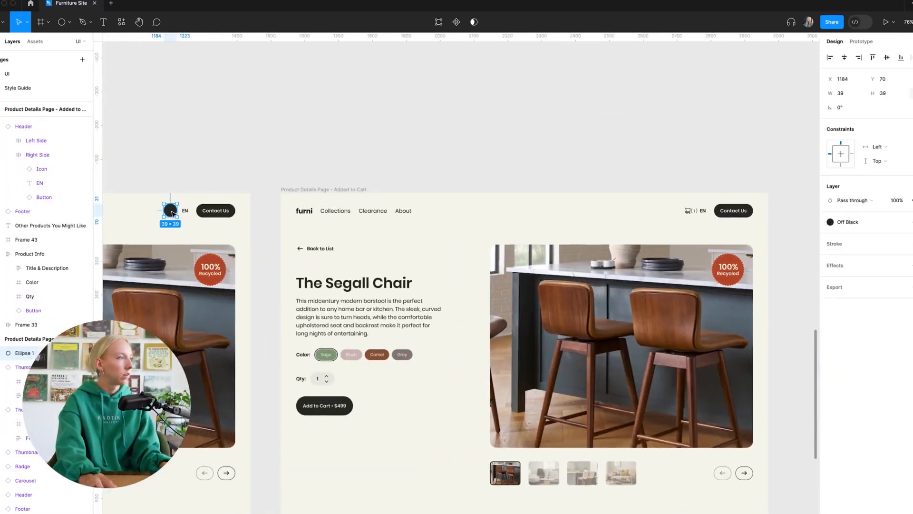
key("super+c")
left_click(577, 134)
left_click(357, 189)
key("super+v")
scroll(692, 209, "up", 10)
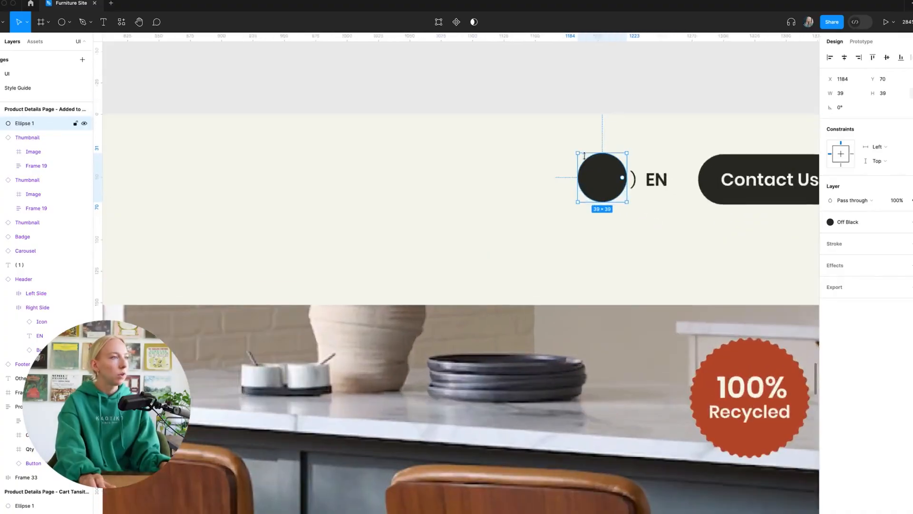
Shrink the pasted circle to a tiny dot that blends into the lower part of the cart icon.
left_click_drag(646, 148, 646, 233)
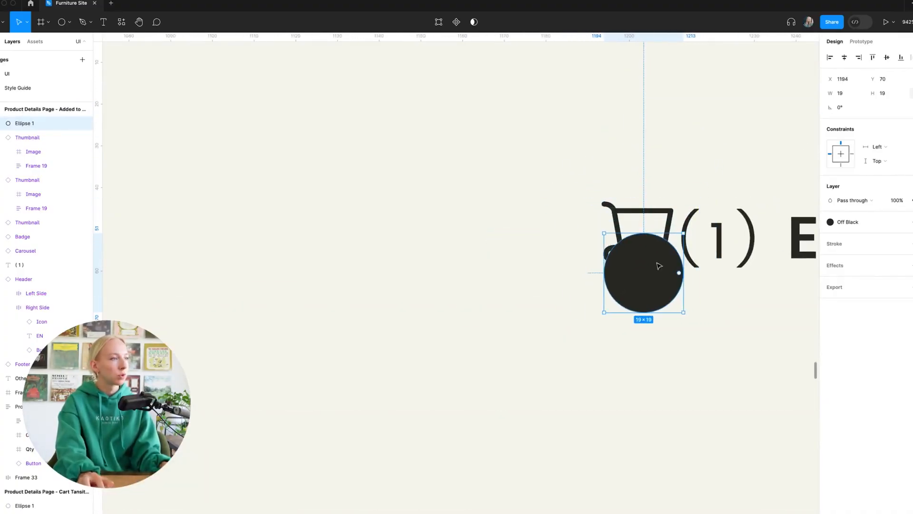
mouse_move(654, 312)
left_mouse_down()
mouse_move(651, 242)
mouse_move(667, 318)
left_mouse_up()
scroll(651, 242, "up", 5)
scroll(558, 252, "down", 10)
left_click(646, 174)
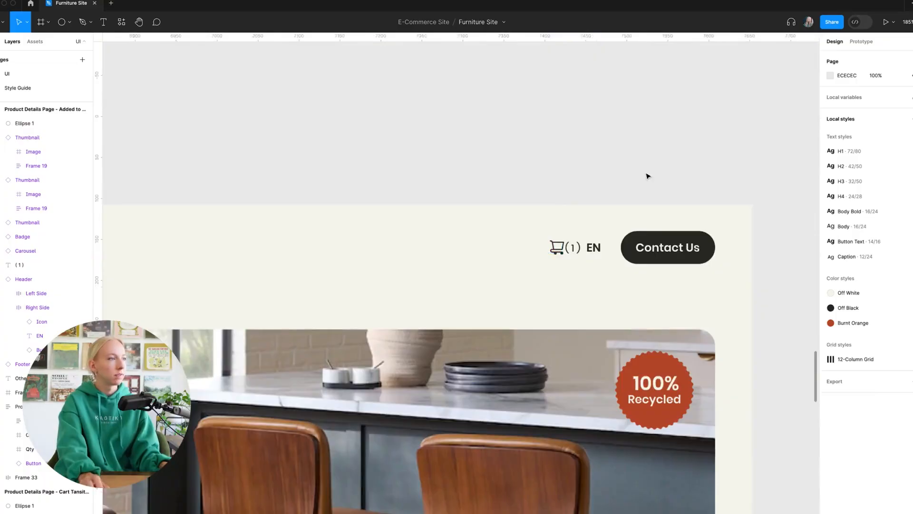
Link the Product Details Page's Add to Cart button to the Cart Tansition frame with an on-click Navigate to interaction using Smart animate.
scroll(647, 174, "down", 4)
scroll(716, 179, "left", 5)
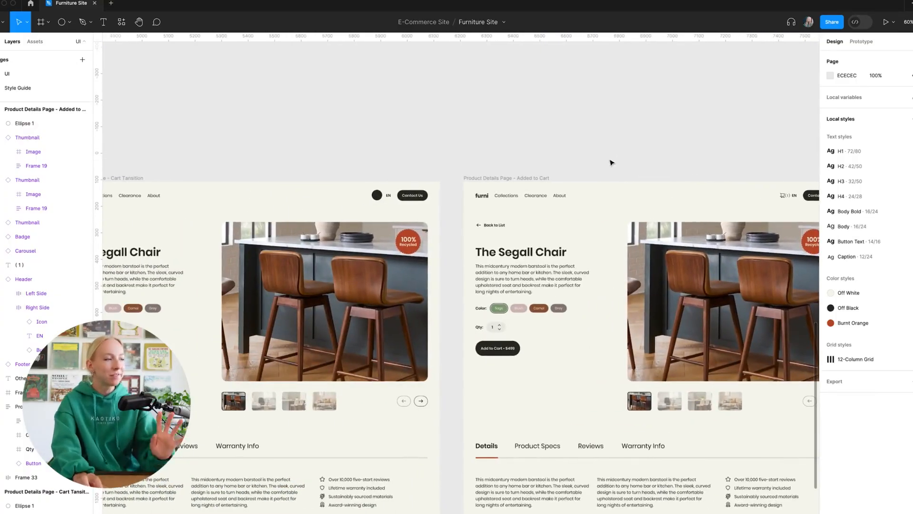
scroll(612, 163, "down", 5)
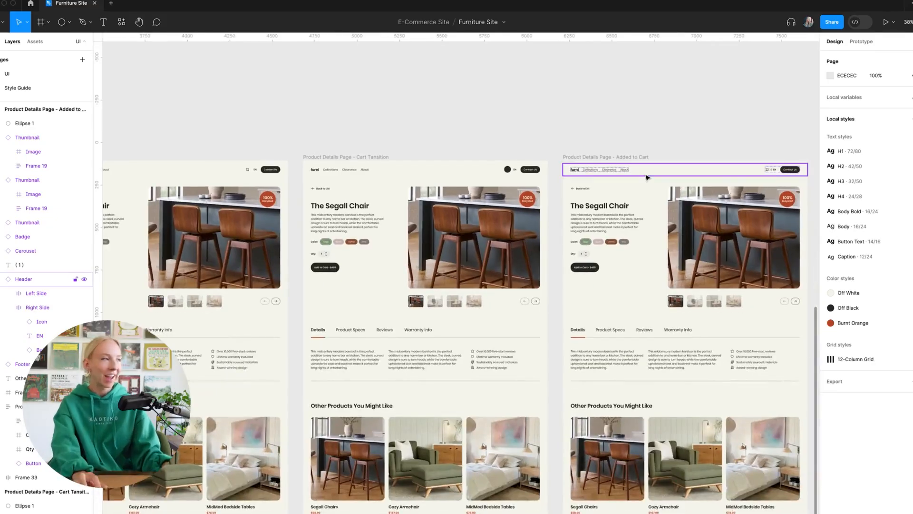
scroll(625, 143, "down", 4)
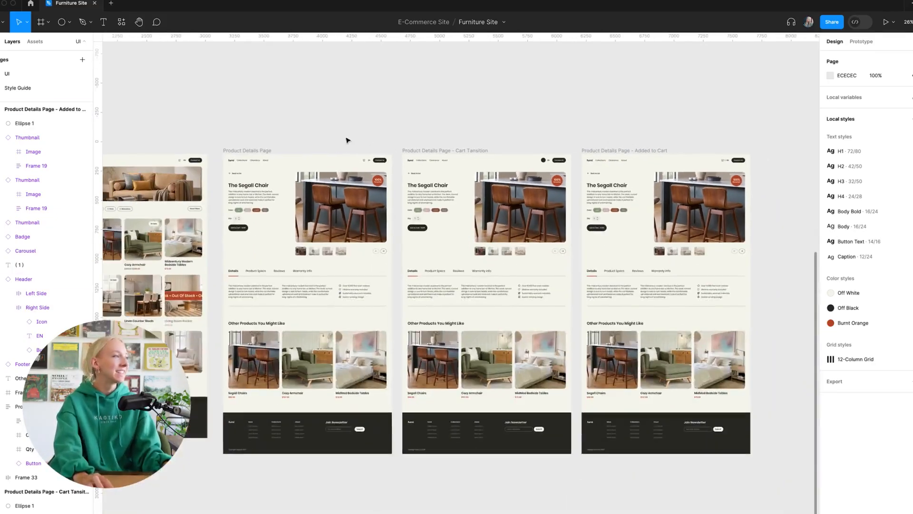
left_click(243, 152)
scroll(228, 152, "up", 3)
key("shift+e")
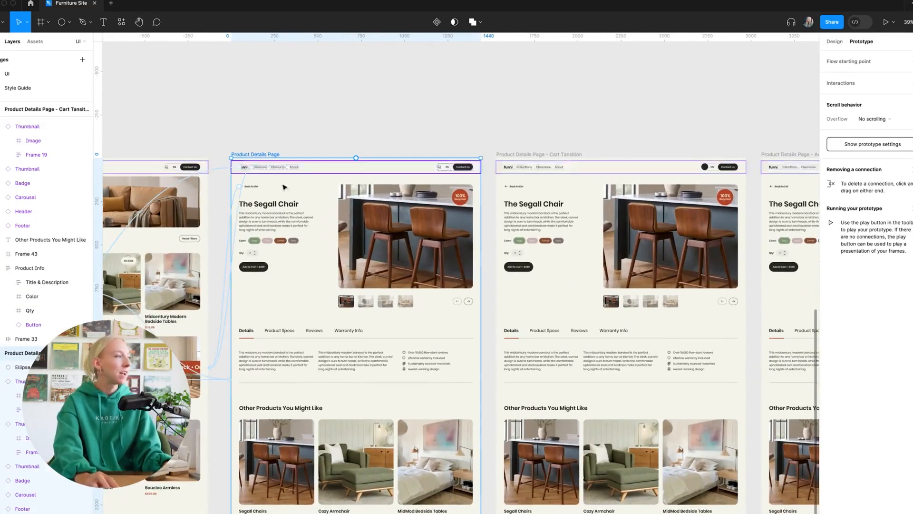
scroll(280, 246, "up", 5)
left_click(257, 267)
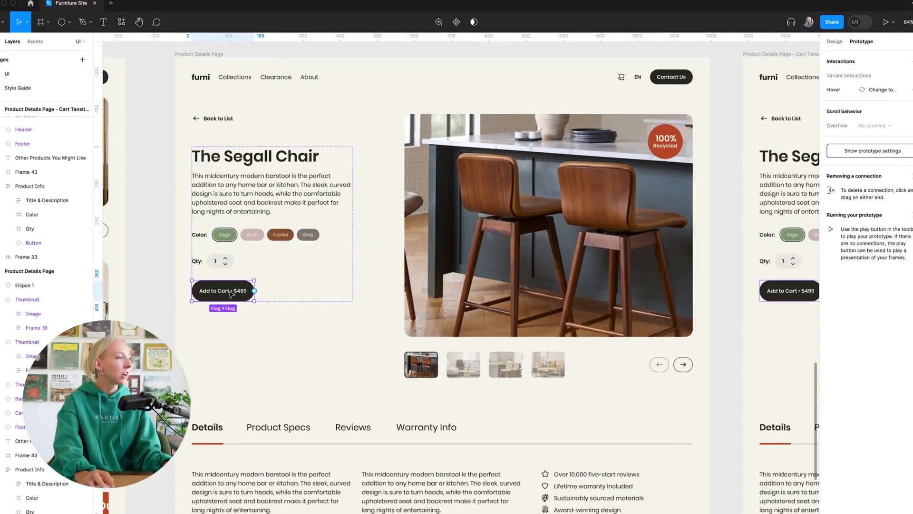
left_click_drag(255, 290, 771, 247)
scroll(382, 249, "down", 3)
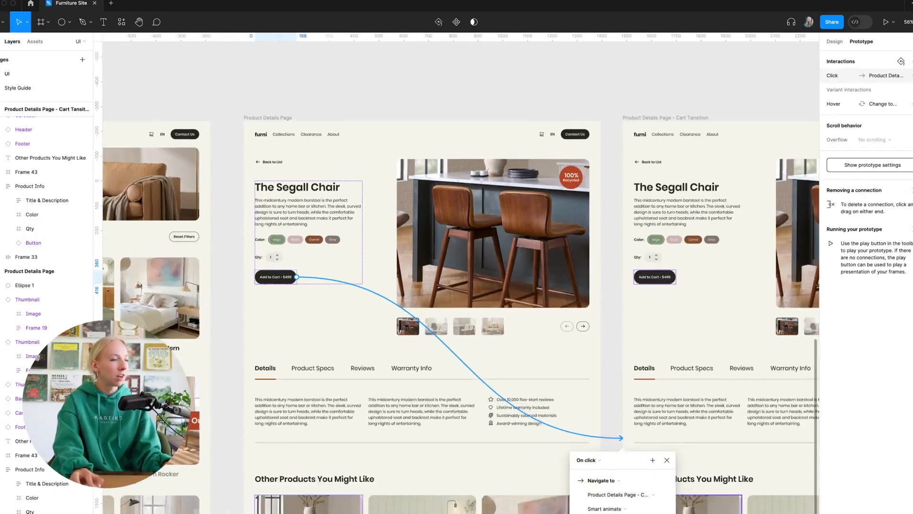
Set the Add to Cart interaction's Smart animate easing to Ease in and out with a duration of 1200 ms.
scroll(584, 323, "up", 5)
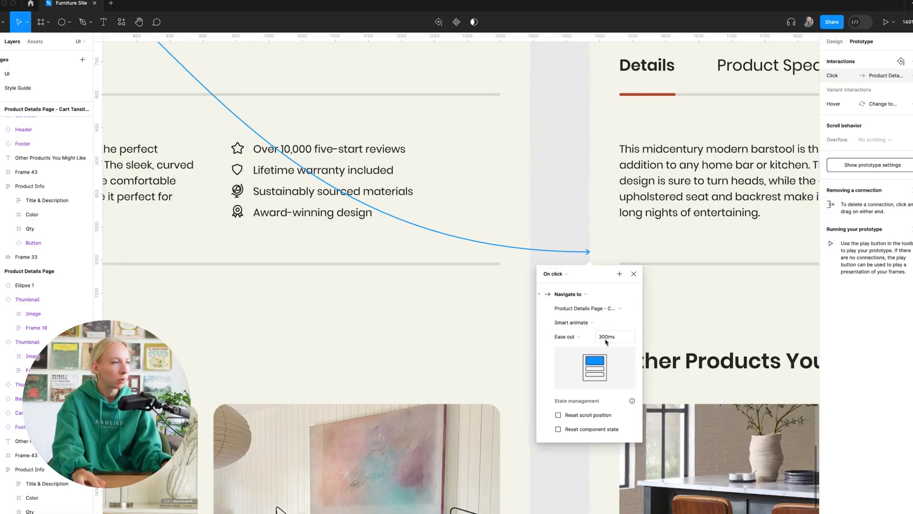
left_click(584, 341)
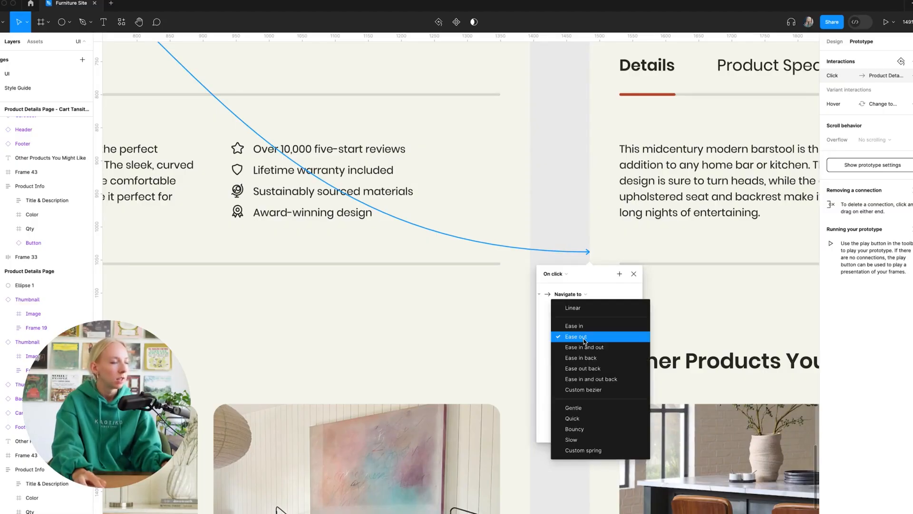
left_click(585, 341)
left_click(584, 341)
left_click(584, 346)
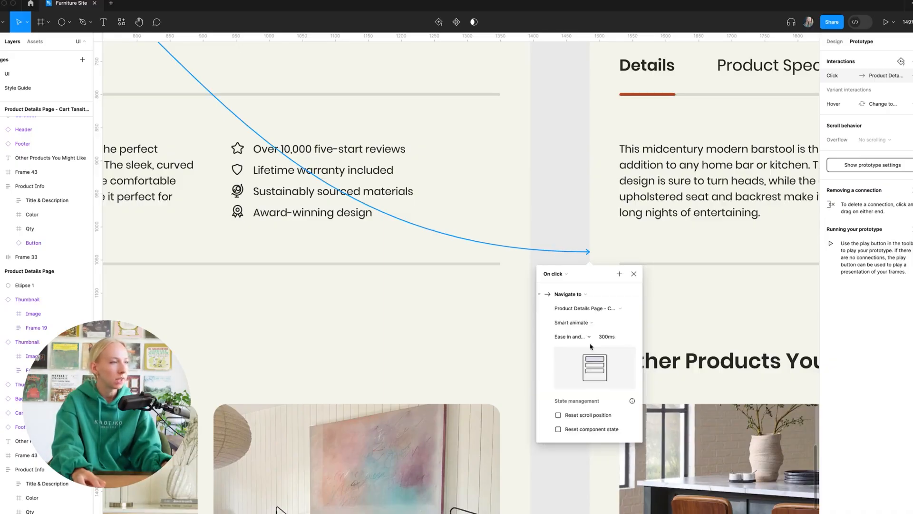
left_click(603, 341)
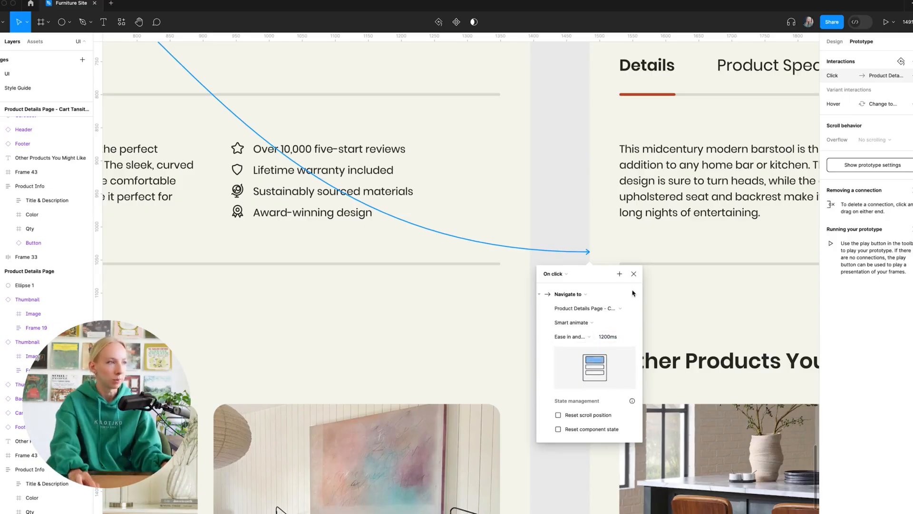
left_click(587, 227)
Link the Cart Tansition frame to the Added to Cart frame with an After delay Navigate to interaction.
scroll(497, 197, "down", 5)
scroll(637, 202, "up", 3)
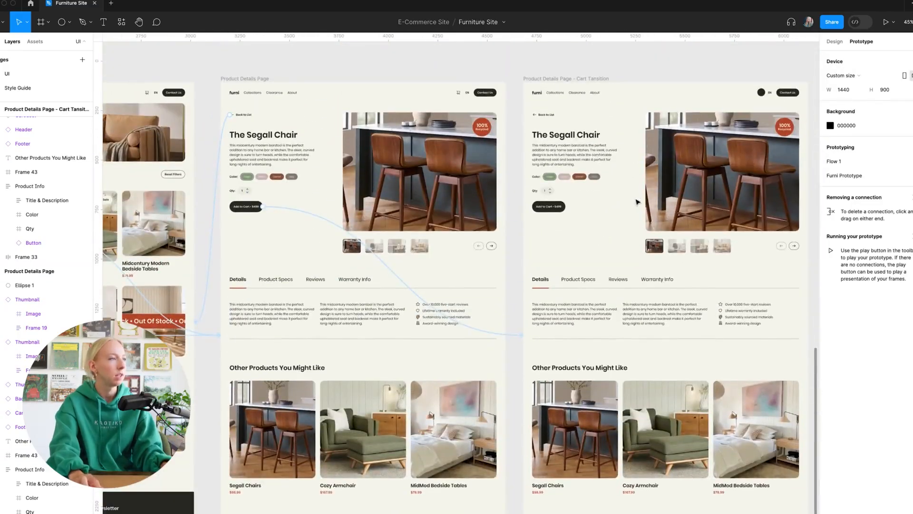
scroll(637, 201, "right", 2)
scroll(570, 201, "up", 1)
scroll(543, 200, "down", 2)
scroll(589, 209, "right", 3)
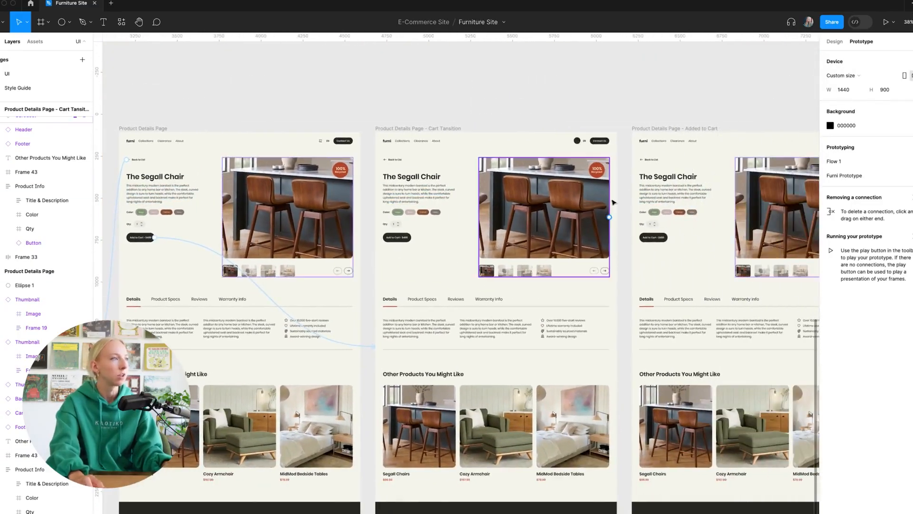
left_click(613, 202)
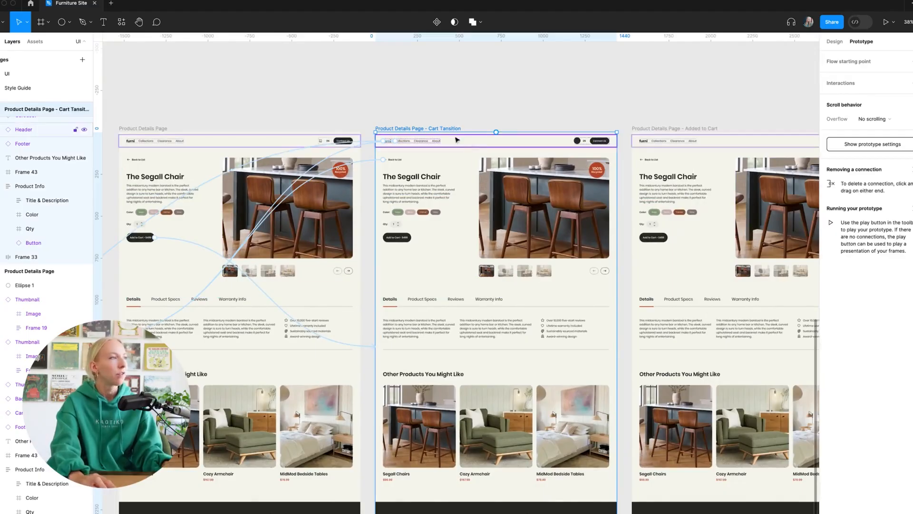
left_click_drag(617, 347, 697, 353)
left_click(613, 367)
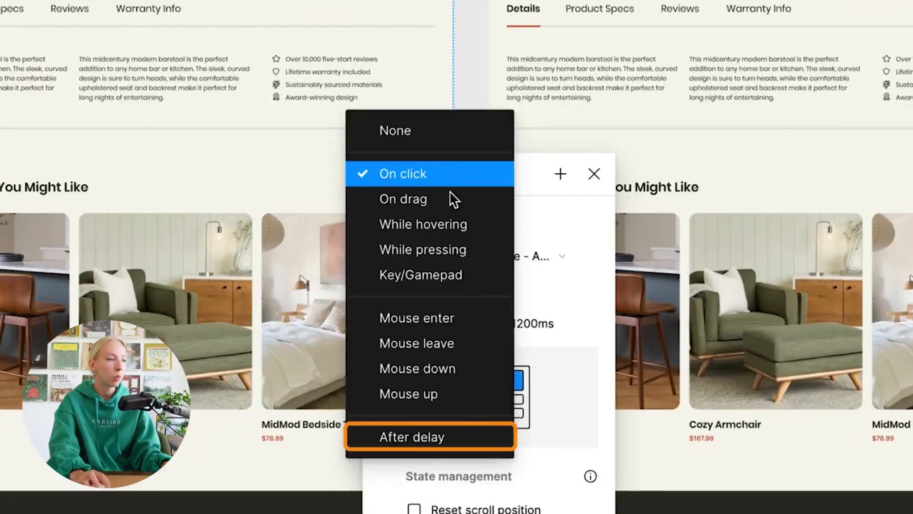
left_click(619, 480)
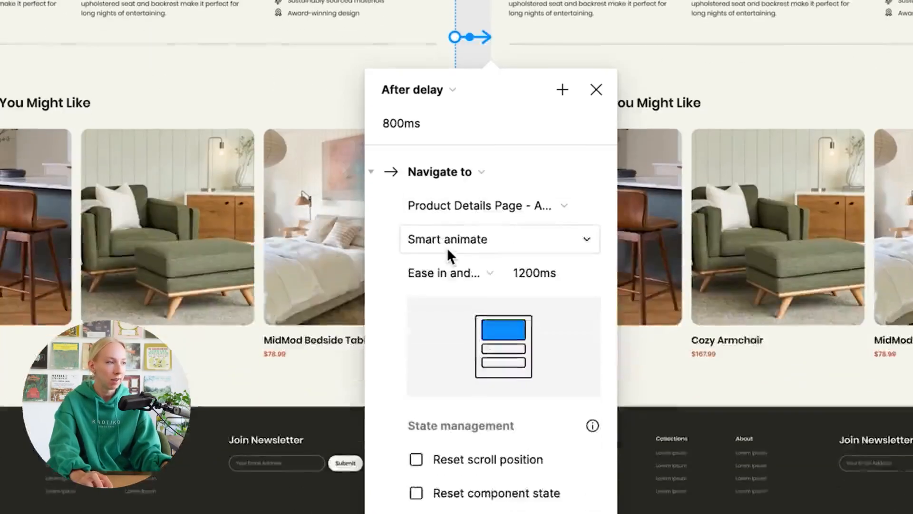
Set the After delay interaction's delay to 1 ms and its Smart animate duration to 300 ms.
left_click(416, 212)
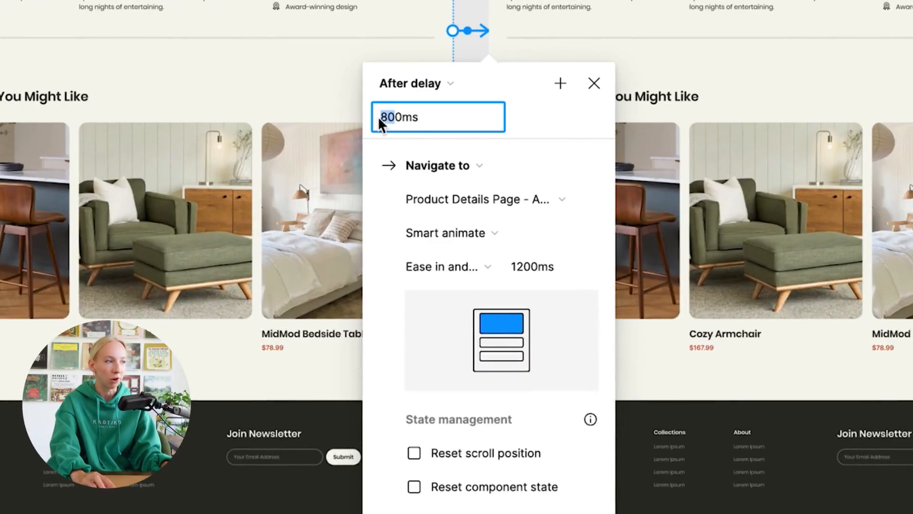
type("1")
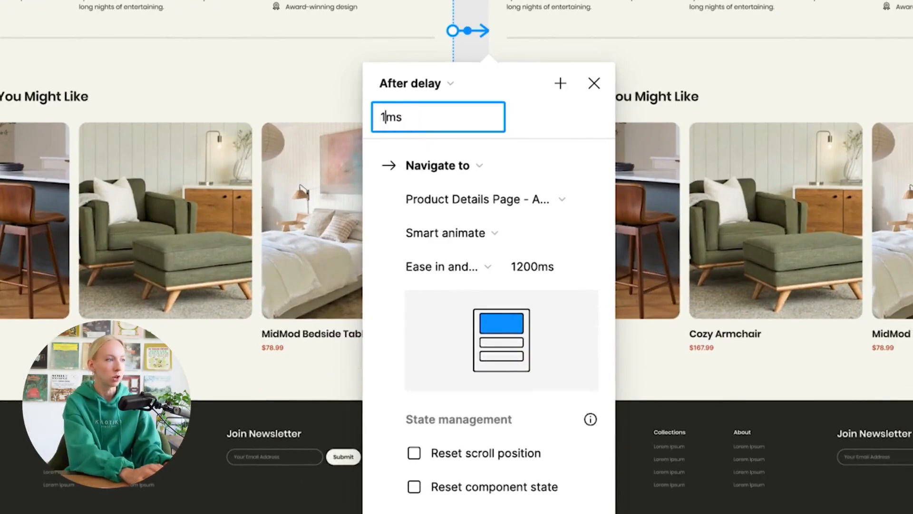
key("Return")
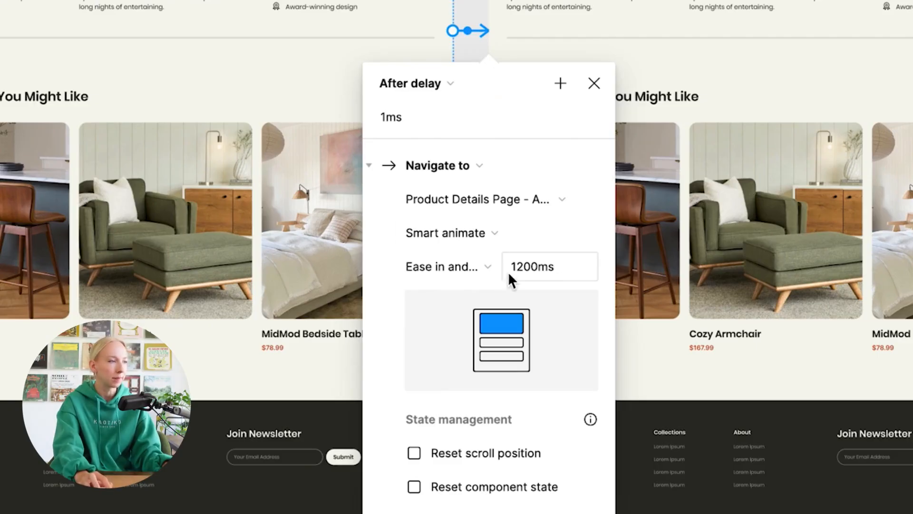
left_click(528, 269)
key("ctrl+a")
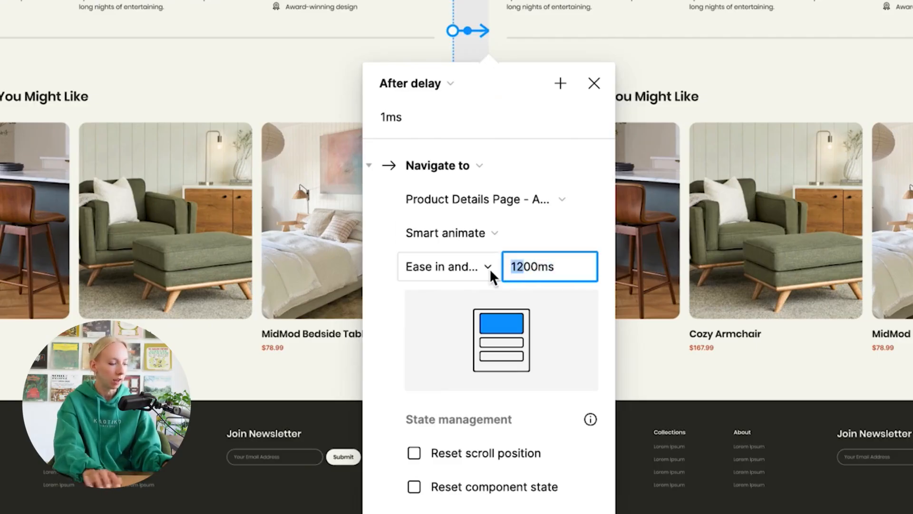
type("300")
key("Return")
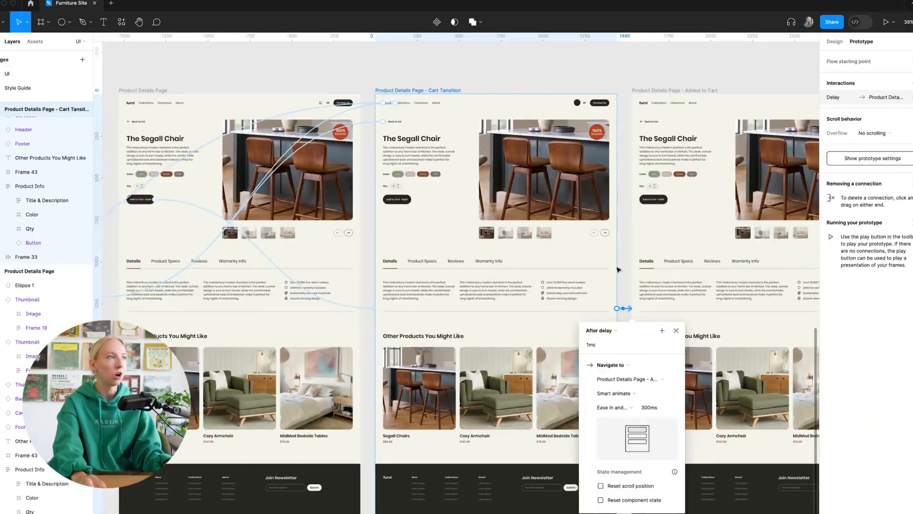
Copy the (1) text beside the cart icon in the Added to Cart frame and paste it into the Cart Tansition frame.
scroll(618, 269, "right", 3)
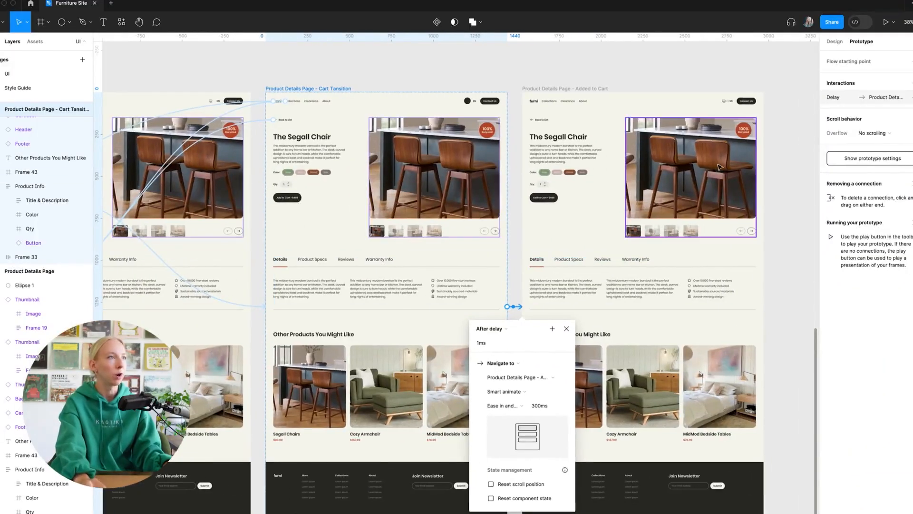
scroll(740, 99, "up", 5)
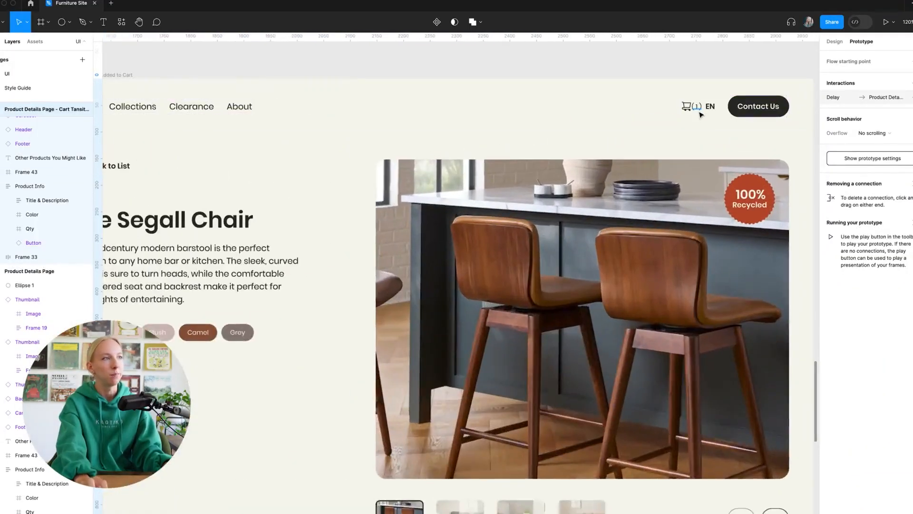
scroll(709, 118, "up", 3)
scroll(706, 121, "down", 6)
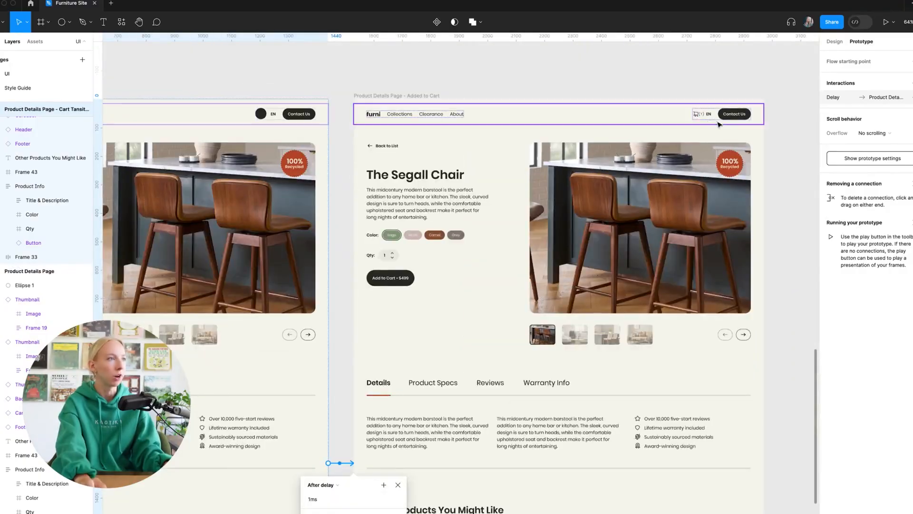
scroll(700, 114, "up", 4)
scroll(713, 122, "down", 5)
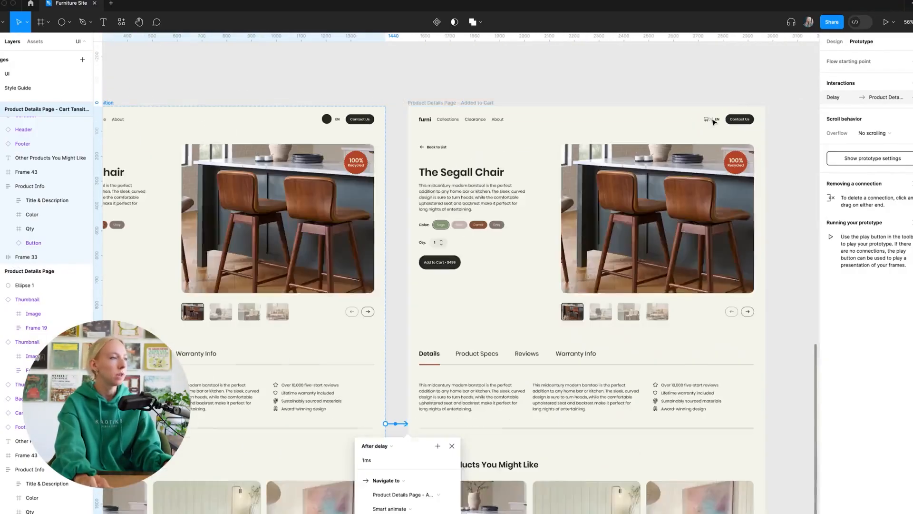
left_click(452, 446)
left_click(835, 41)
scroll(715, 123, "up", 4)
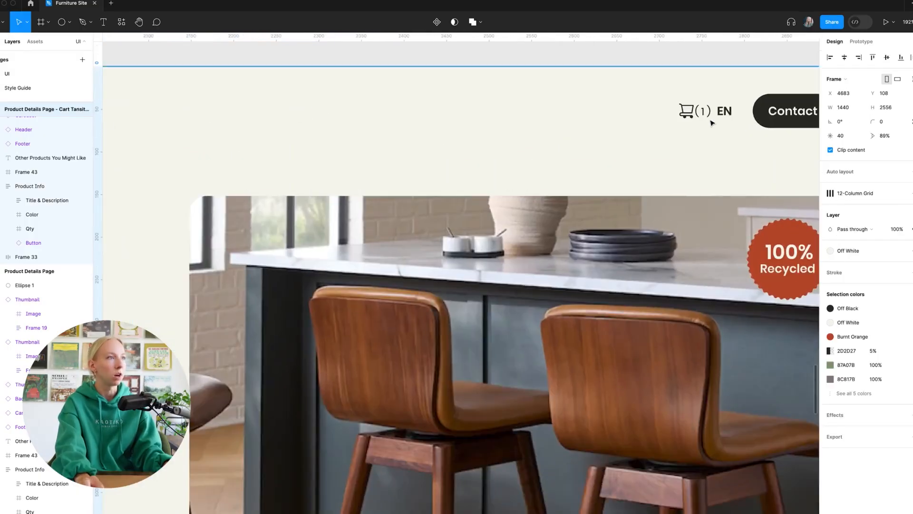
left_click(700, 113)
scroll(744, 157, "down", 5)
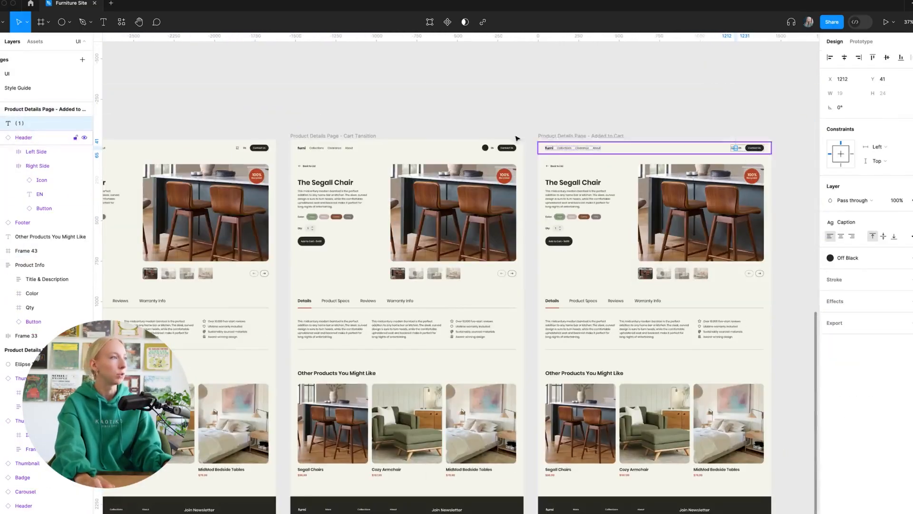
left_click(323, 138)
scroll(461, 148, "up", 5)
key("super+v")
scroll(551, 148, "up", 5)
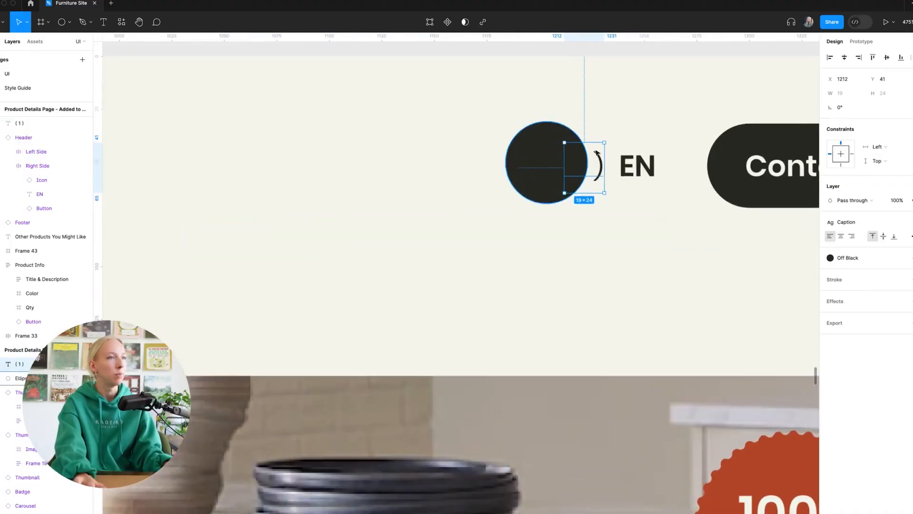
Set the pasted (1) text's opacity to 0% and move it 10 px left over the dark circle, to X 1202.
left_click(897, 200)
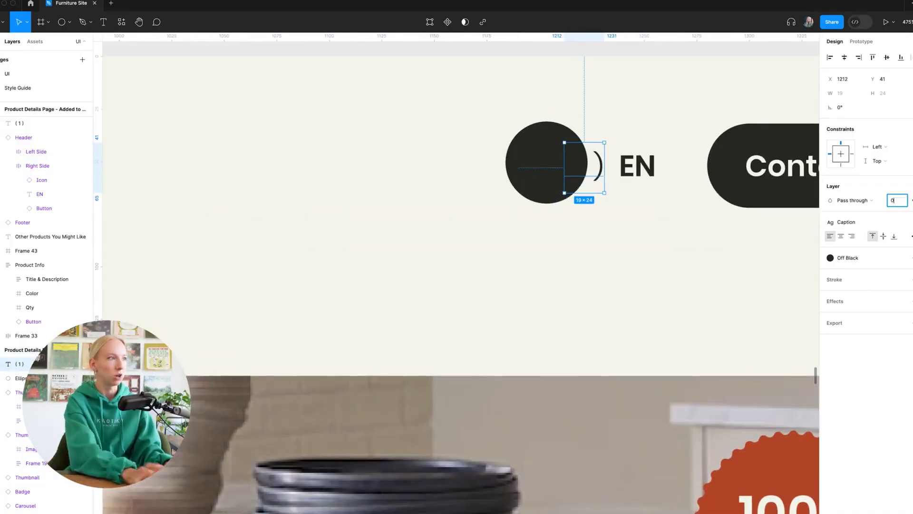
type("0")
key("Return")
scroll(628, 220, "down", 5)
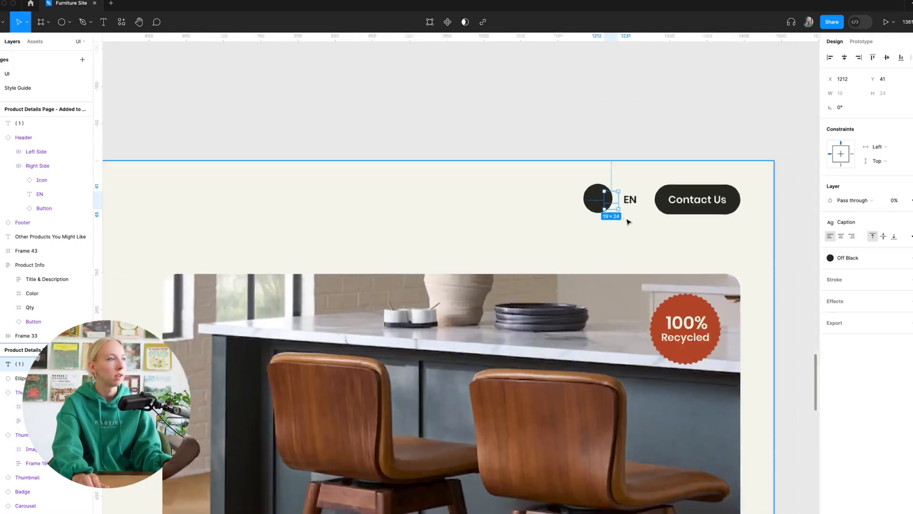
scroll(628, 222, "up", 5)
key("shift+Left")
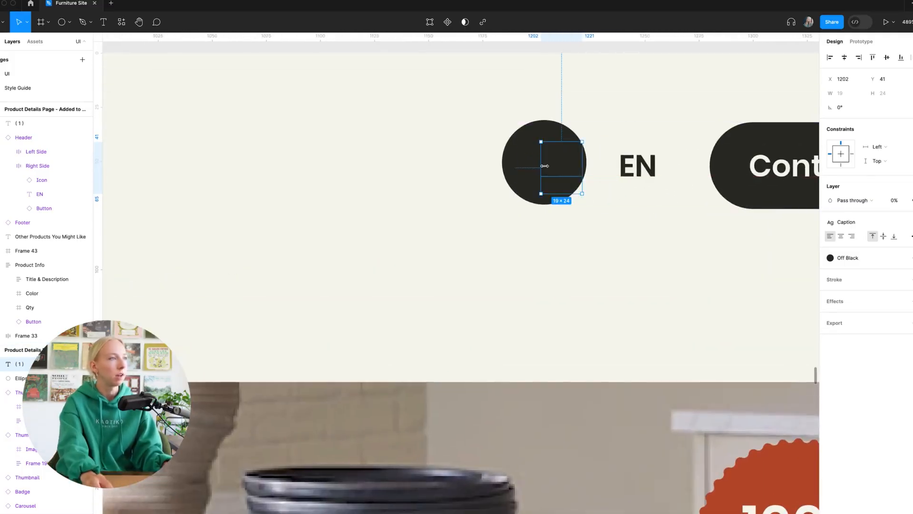
scroll(589, 190, "down", 10)
left_click(574, 137)
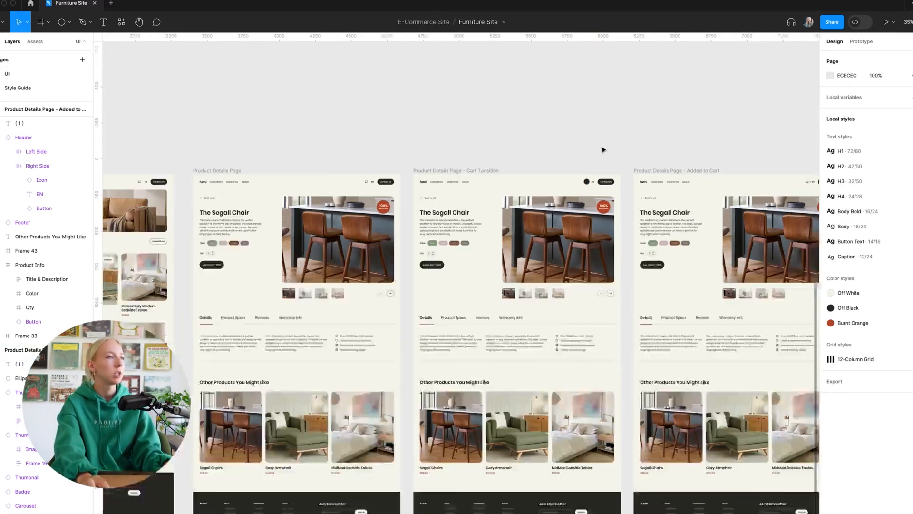
Review the After delay interaction settings between the Cart Tansition and Added to Cart frames.
scroll(603, 149, "down", 2)
left_click(495, 167)
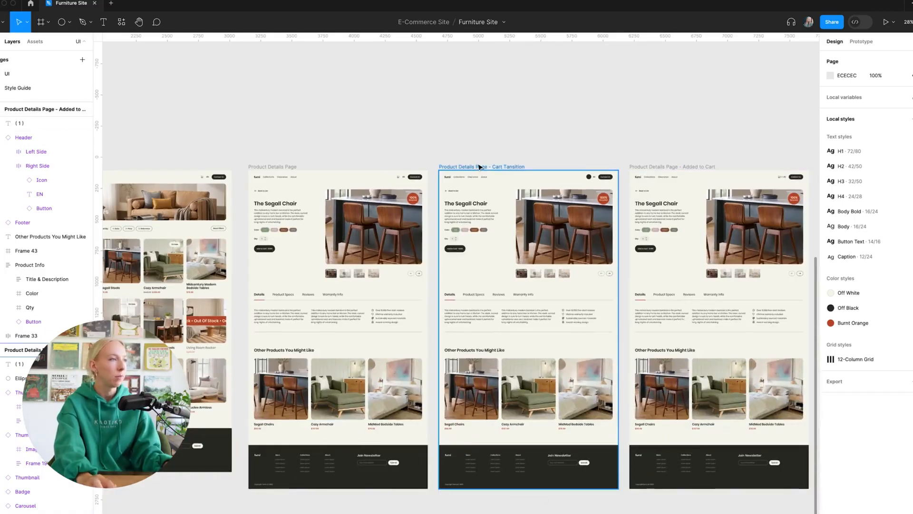
left_click(861, 41)
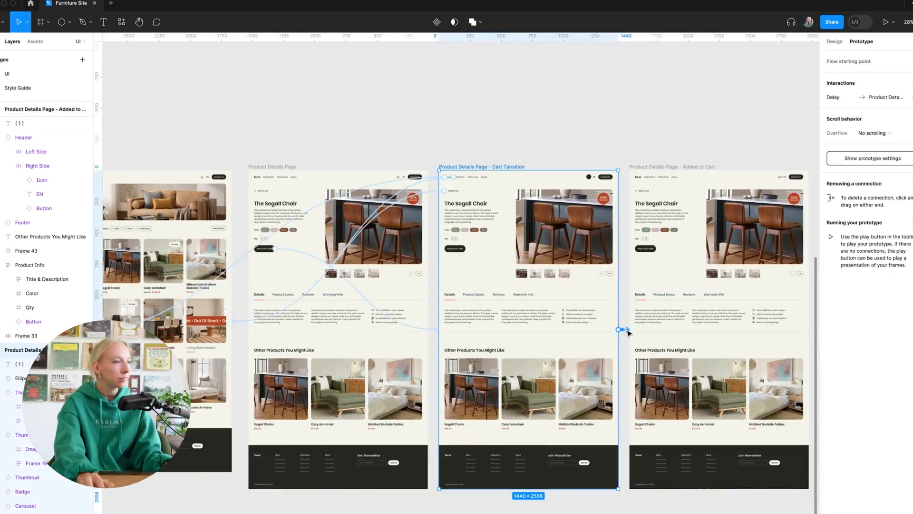
scroll(625, 330, "up", 6)
left_click(546, 318)
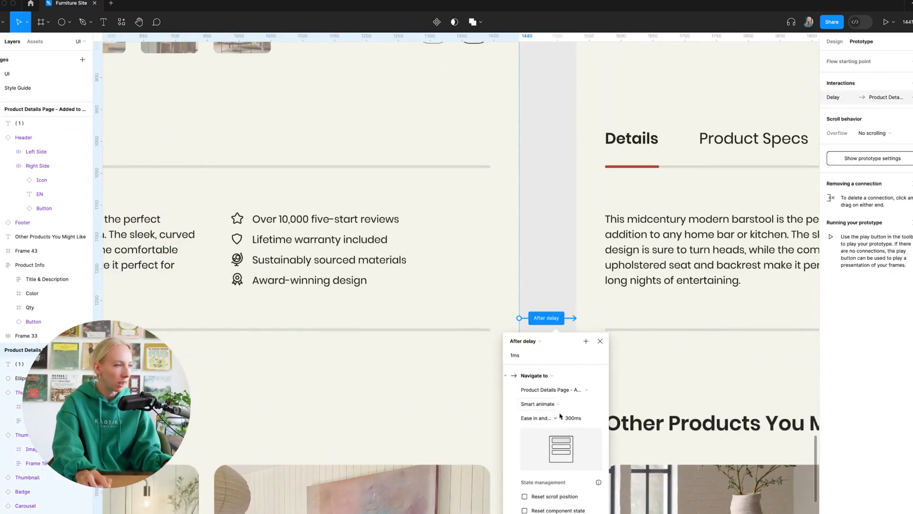
left_click(600, 341)
Present the prototype from the Product Details Page in its own tab and test the Add to Cart button.
scroll(650, 220, "down", 10)
scroll(570, 81, "up", 5)
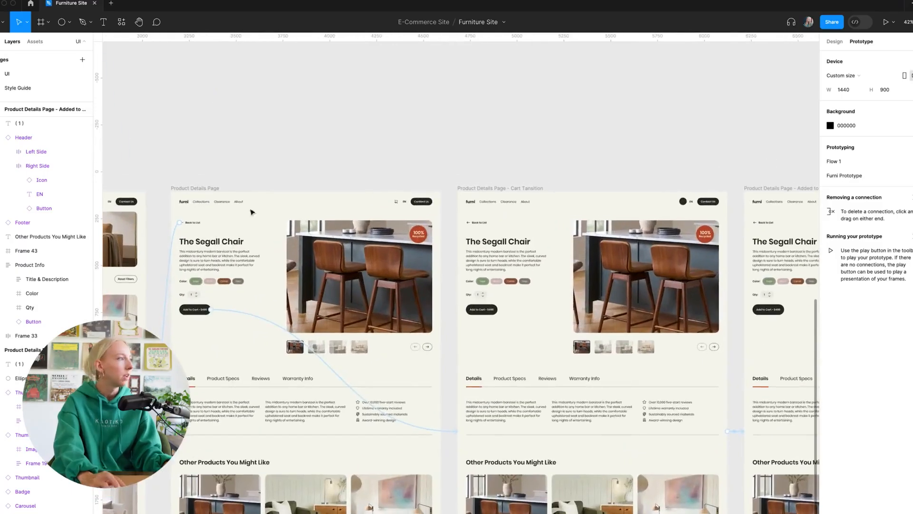
left_click(194, 187)
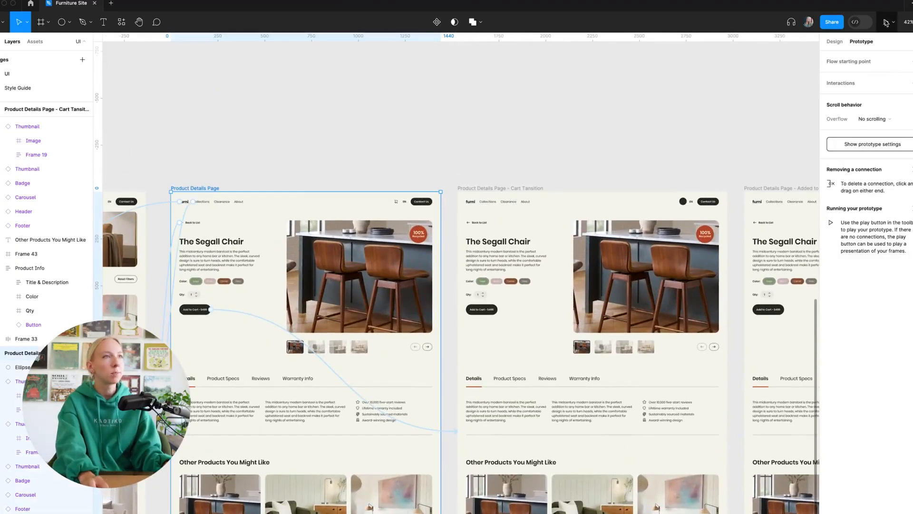
left_click(892, 22)
left_click(872, 54)
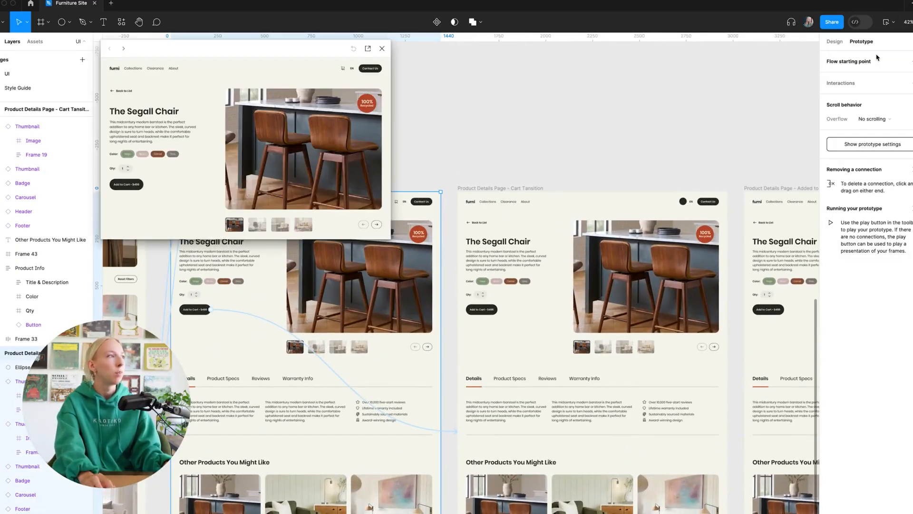
left_click(367, 52)
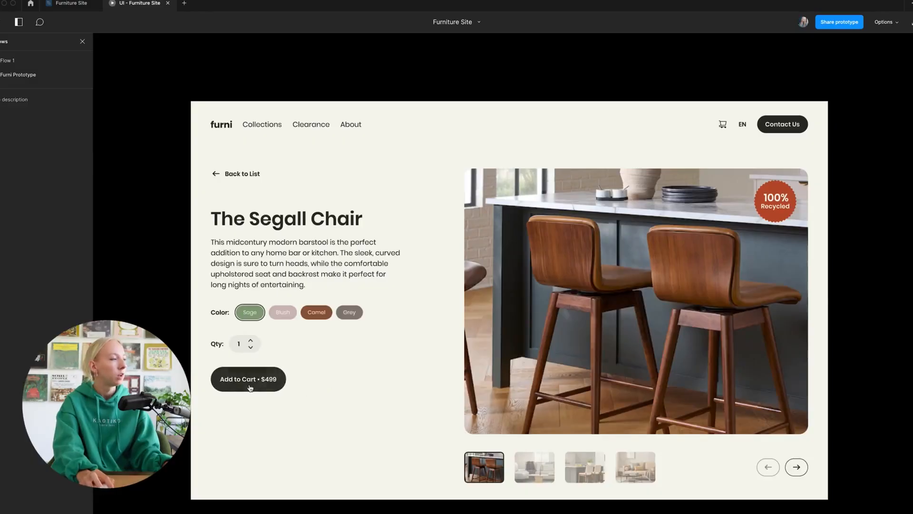
left_click(250, 388)
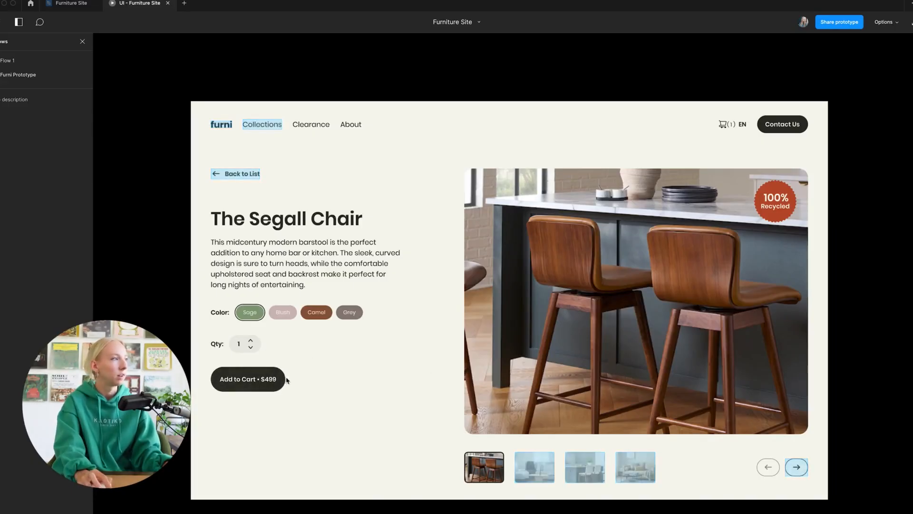
Return to the Furniture Site design file and close the inline prototype preview.
left_click(71, 3)
left_click(667, 135)
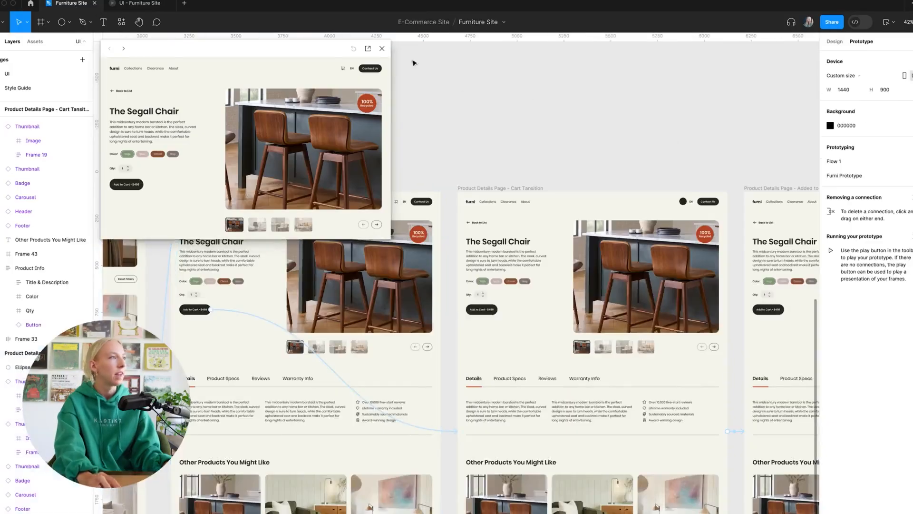
left_click(382, 48)
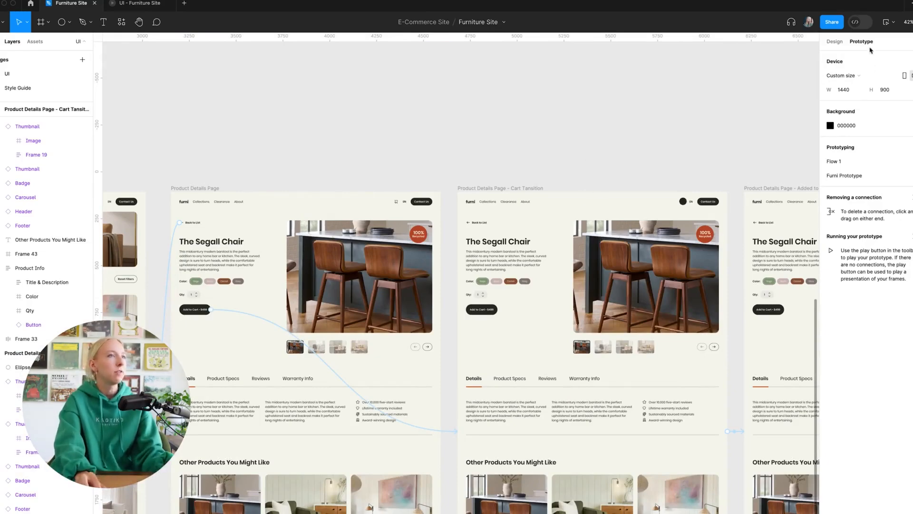
Set the Add to Cart click interaction's Smart animate easing to Ease in with a duration of 600 ms.
left_click(319, 371)
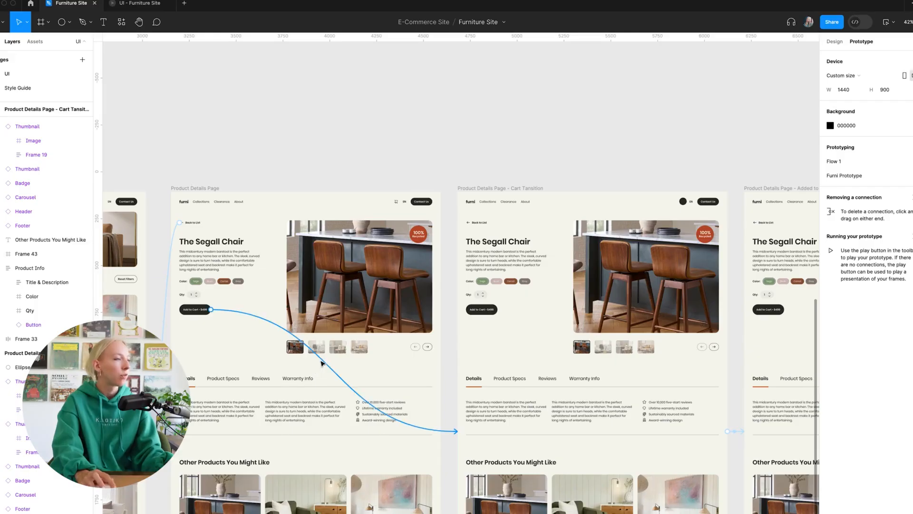
left_click(336, 446)
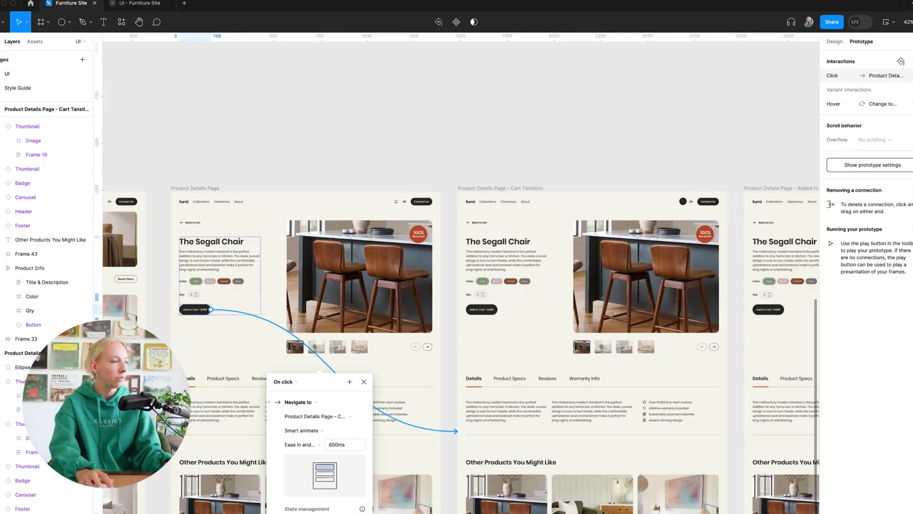
key("Escape")
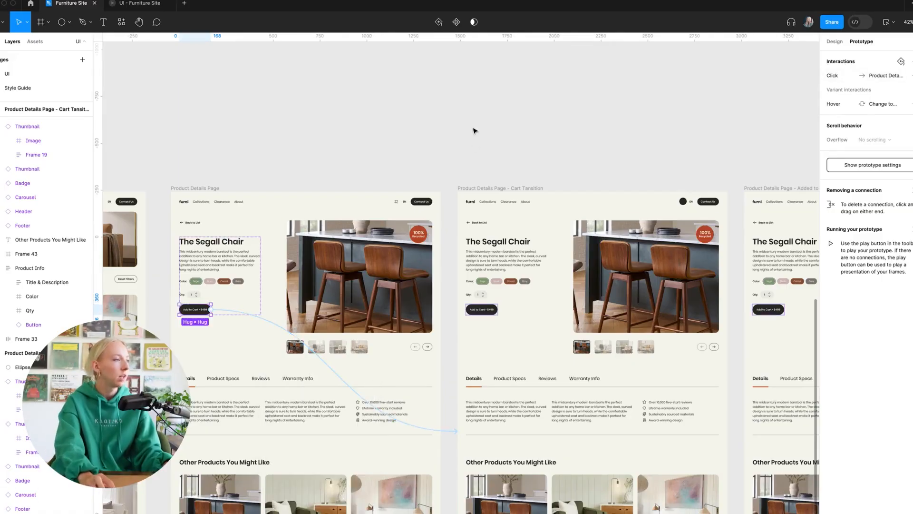
left_click(275, 325)
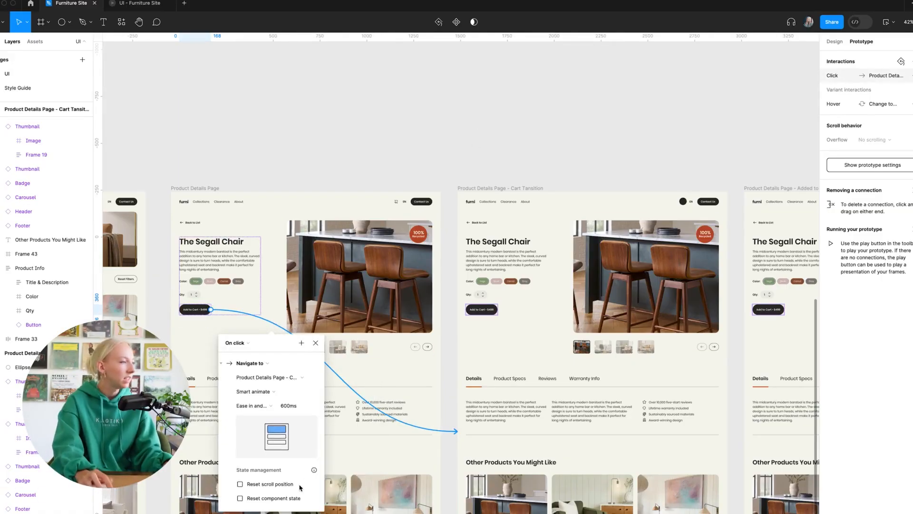
left_click(271, 407)
left_click(272, 413)
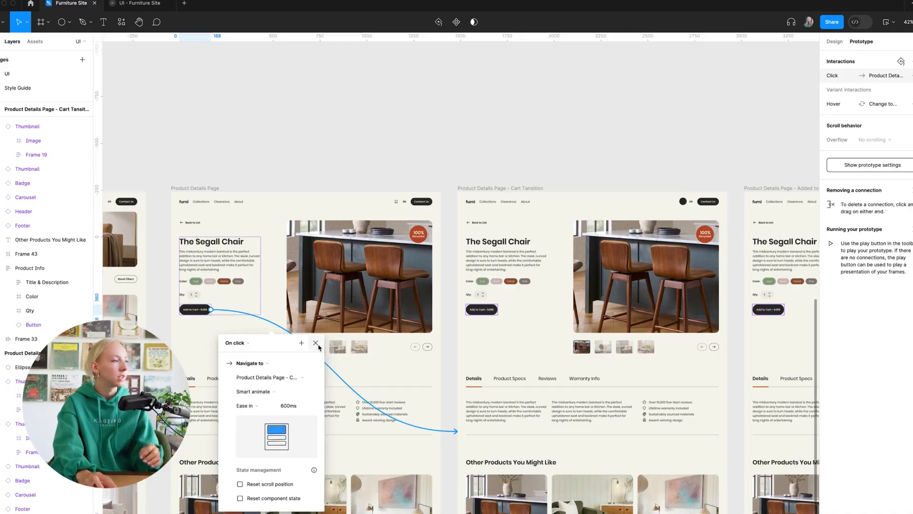
left_click(339, 145)
Present the prototype from the Product Details Page, test Add to Cart, and return to the design file without the inline preview.
left_click(191, 188)
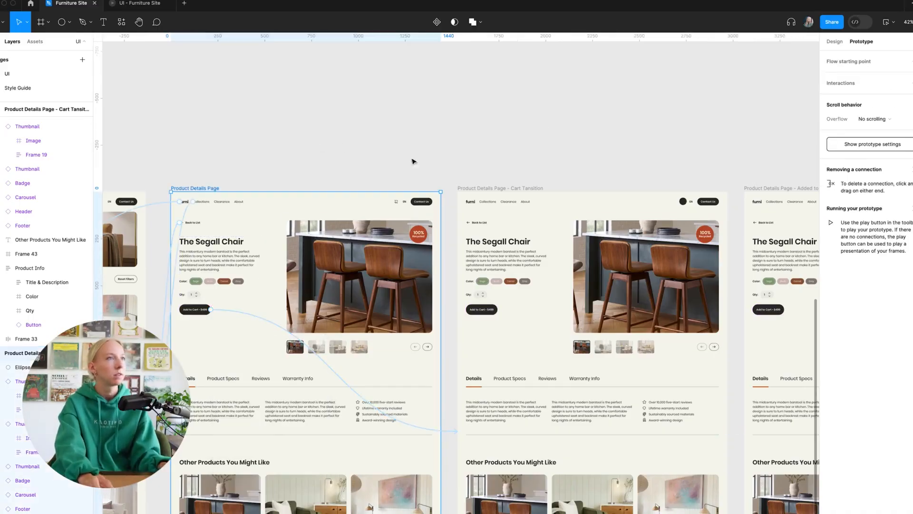
left_click(883, 25)
left_click(367, 48)
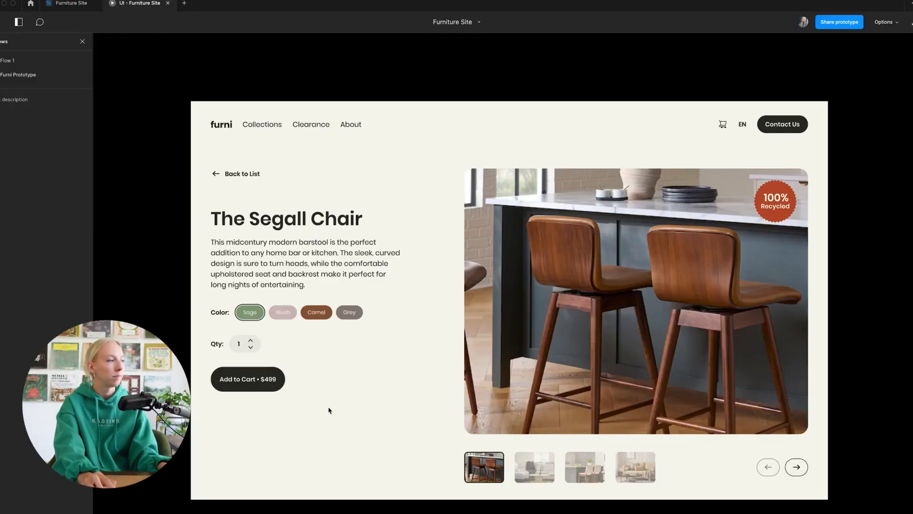
left_click(261, 387)
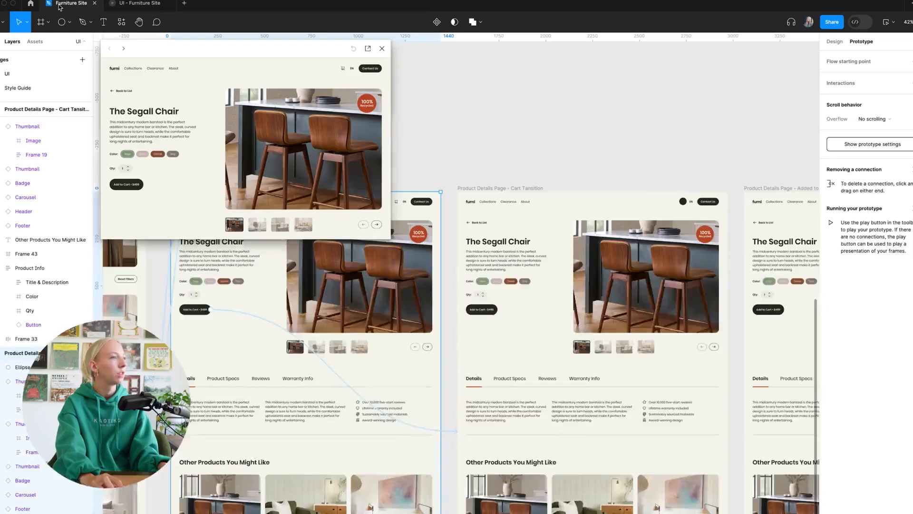
left_click(71, 3)
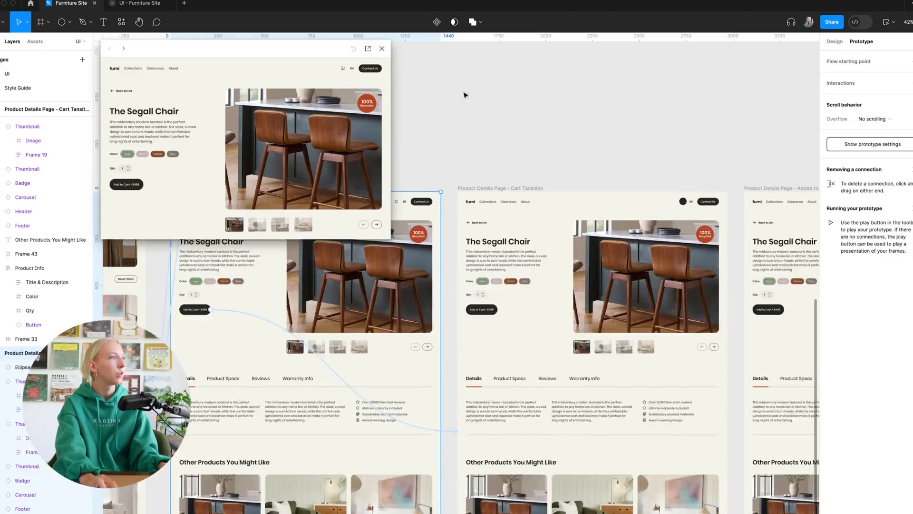
left_click(382, 50)
Shrink the dark circle over the cart icon in the Cart Tansition frame to 25 × 25 px.
scroll(726, 214, "up", 10, "ctrl")
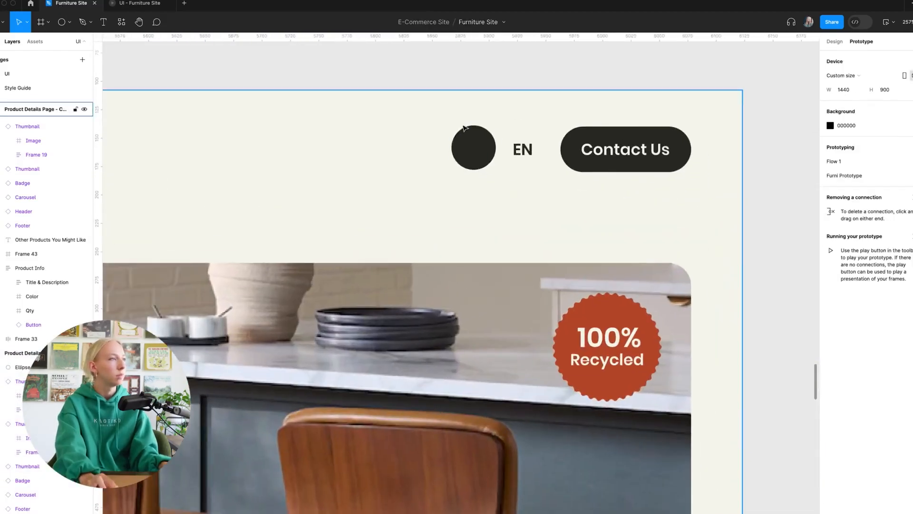
left_click(474, 139)
scroll(475, 125, "up", 5, "ctrl")
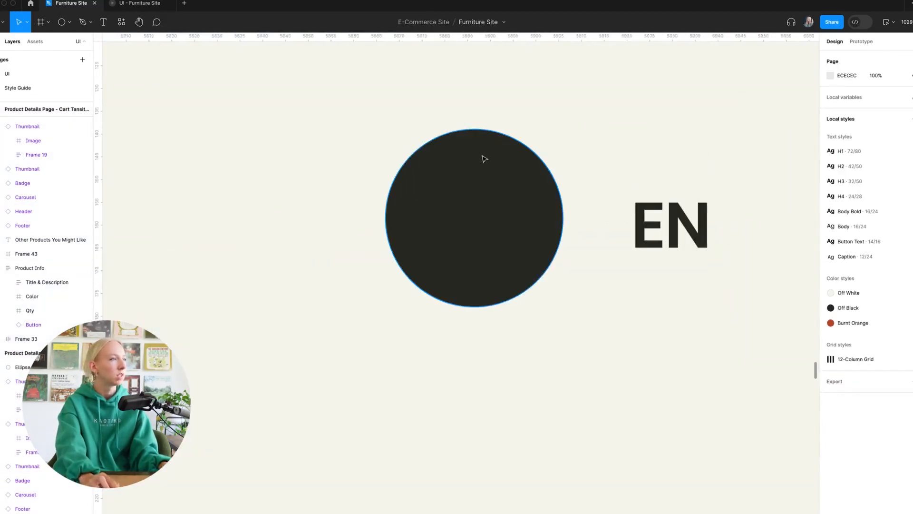
left_click_drag(476, 129, 479, 170)
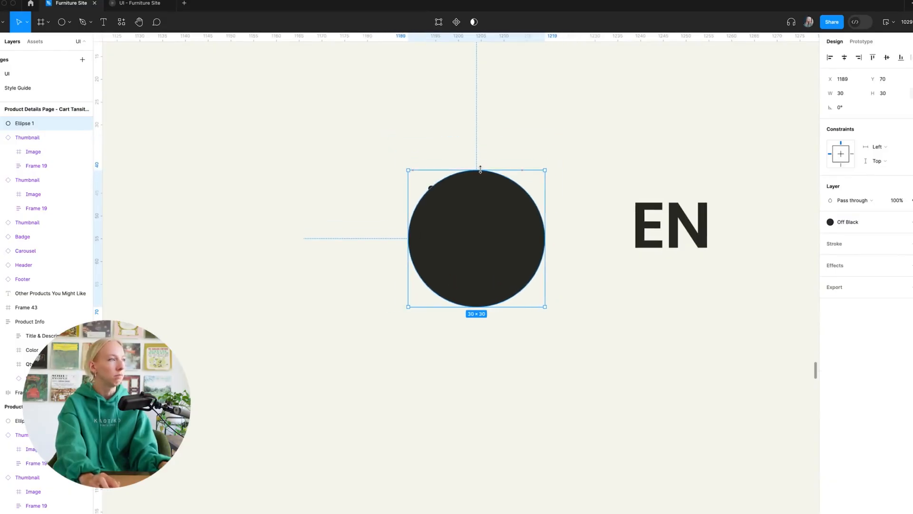
left_click_drag(489, 306, 495, 275)
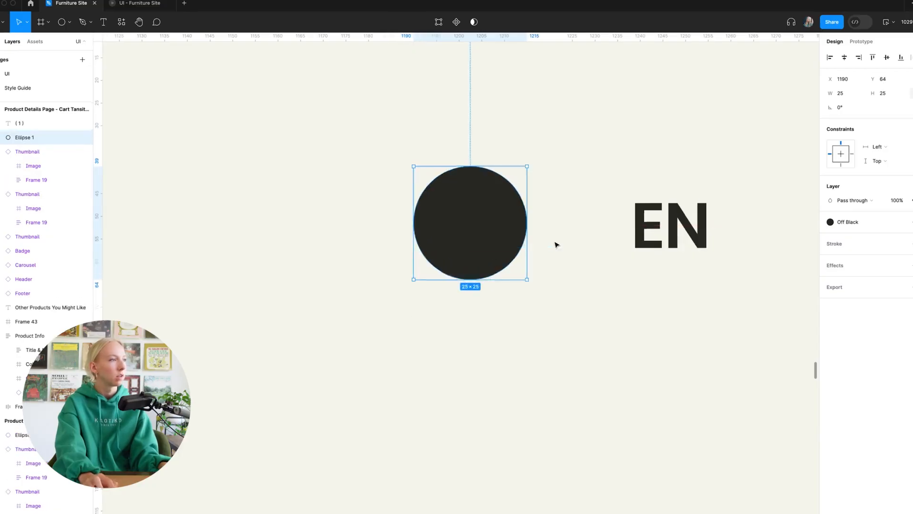
scroll(555, 242, "down", 10)
left_click(551, 189)
Retest Add to Cart in the open prototype, going back to the list and reopening the Segall Chair, and close the prototype tab.
scroll(571, 188, "down", 3)
scroll(544, 179, "down", 2)
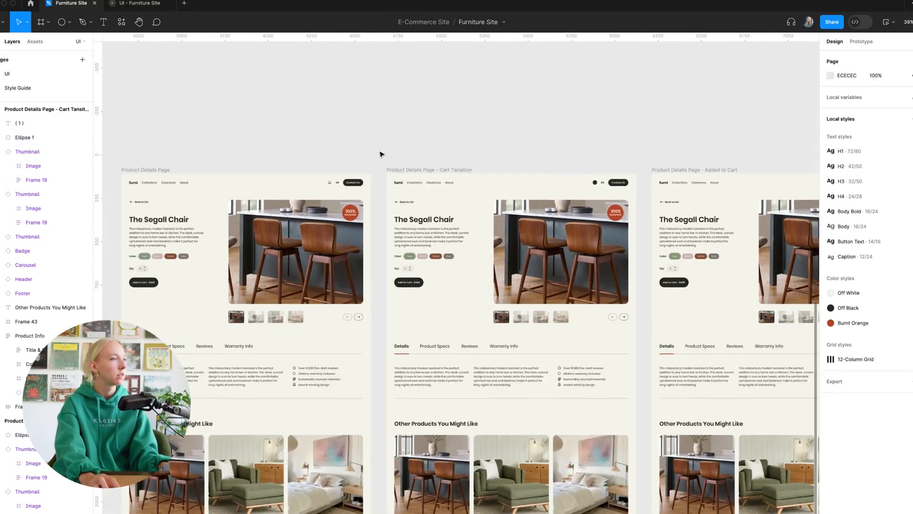
scroll(391, 154, "left", 2)
left_click(195, 170)
left_click(137, 4)
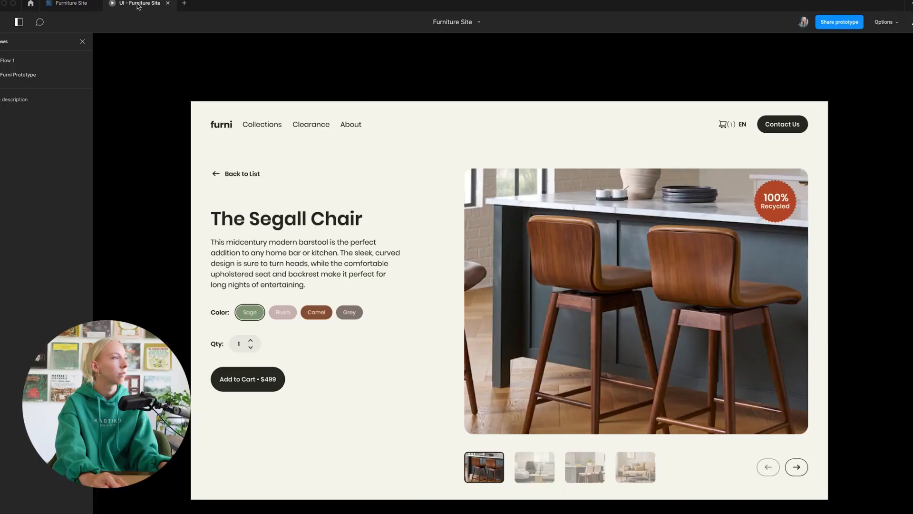
left_click(325, 70)
left_click(262, 380)
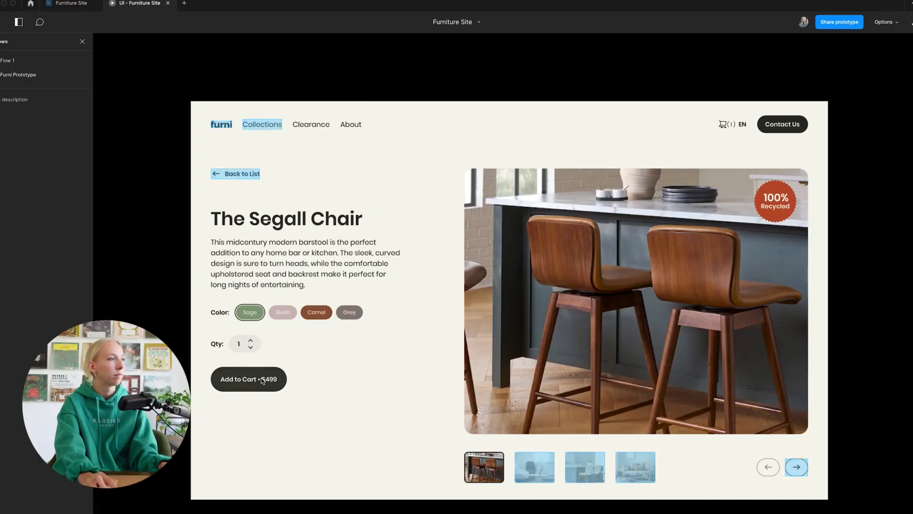
left_click(338, 383)
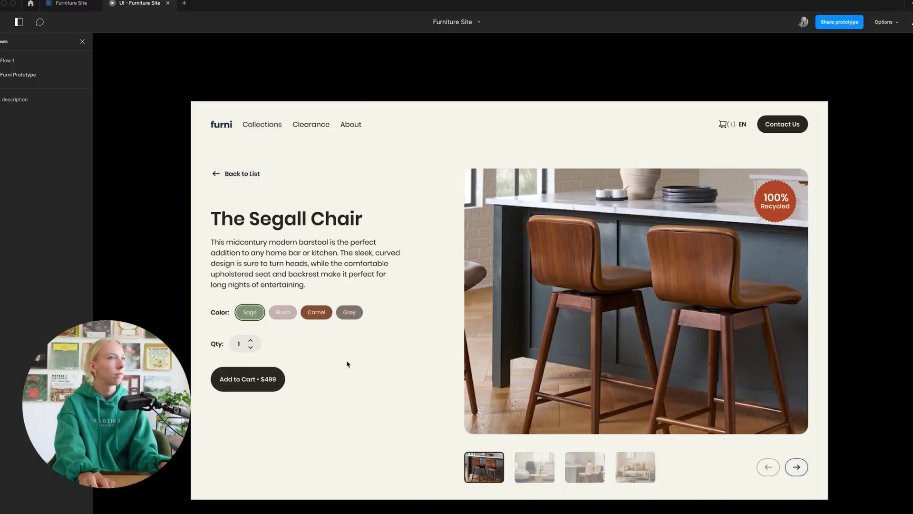
left_click(231, 175)
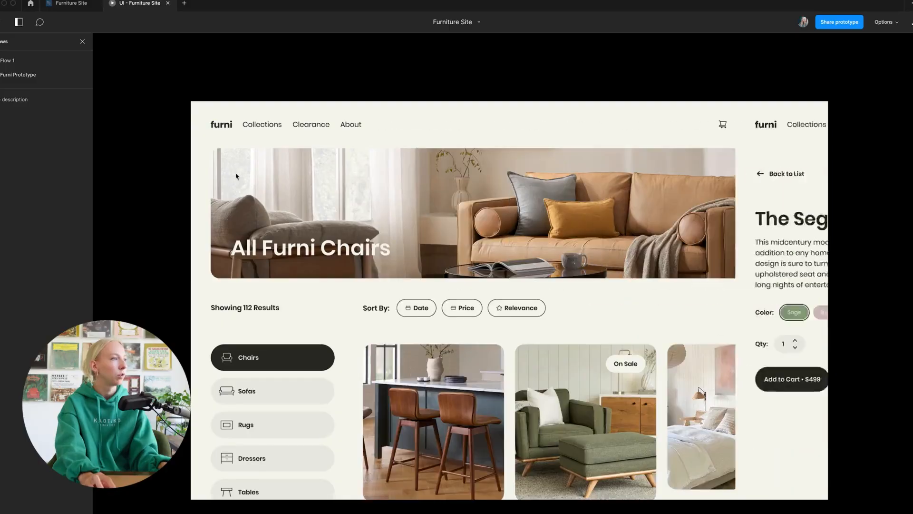
left_click(419, 371)
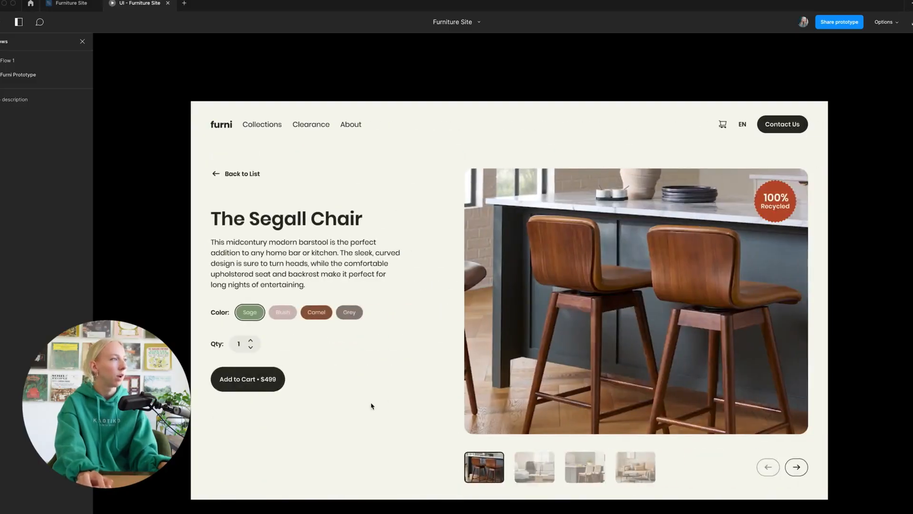
left_click(278, 379)
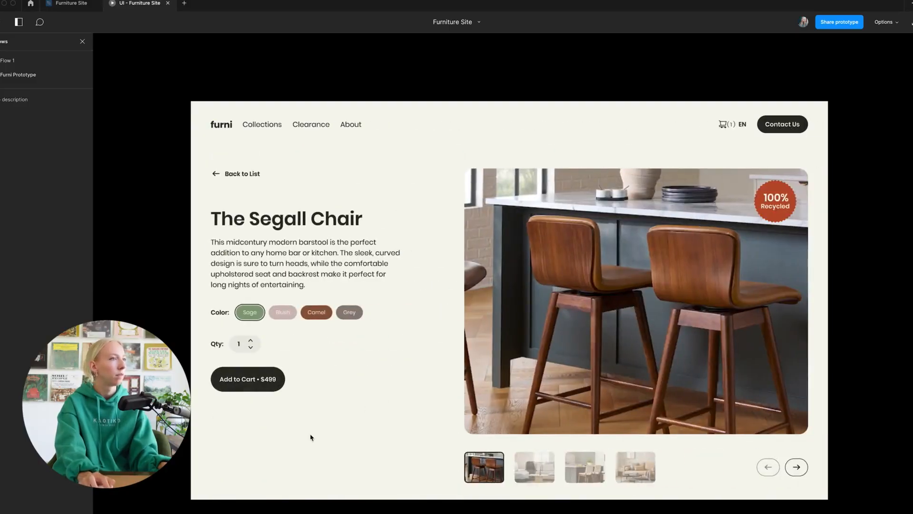
key("super+w")
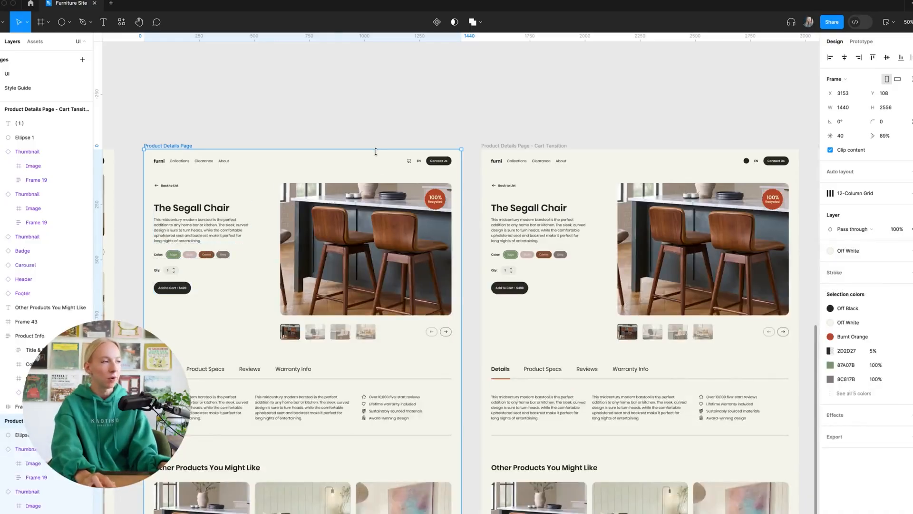
Try Bouncy easing on the Add to Cart click interaction, test it in the presented prototype, and return to the design file.
scroll(372, 152, "down", 3)
scroll(243, 245, "up", 3)
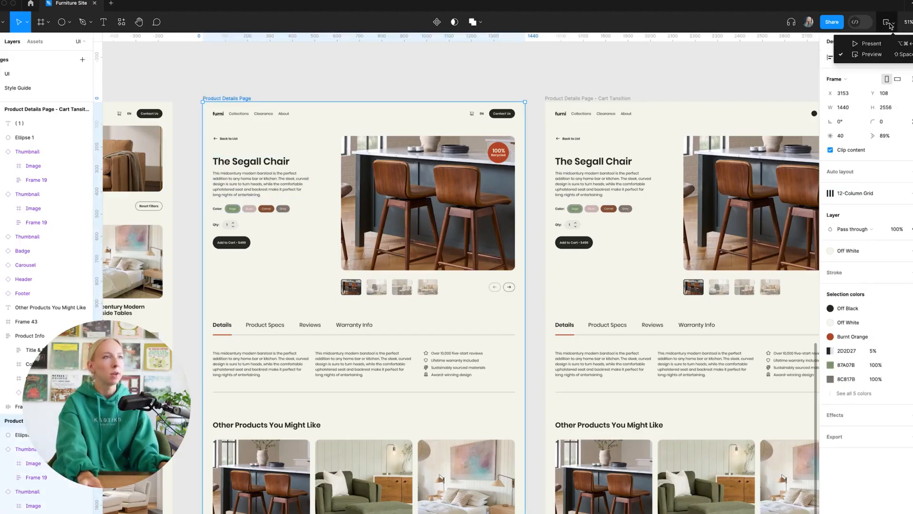
left_click(697, 63)
left_click(861, 41)
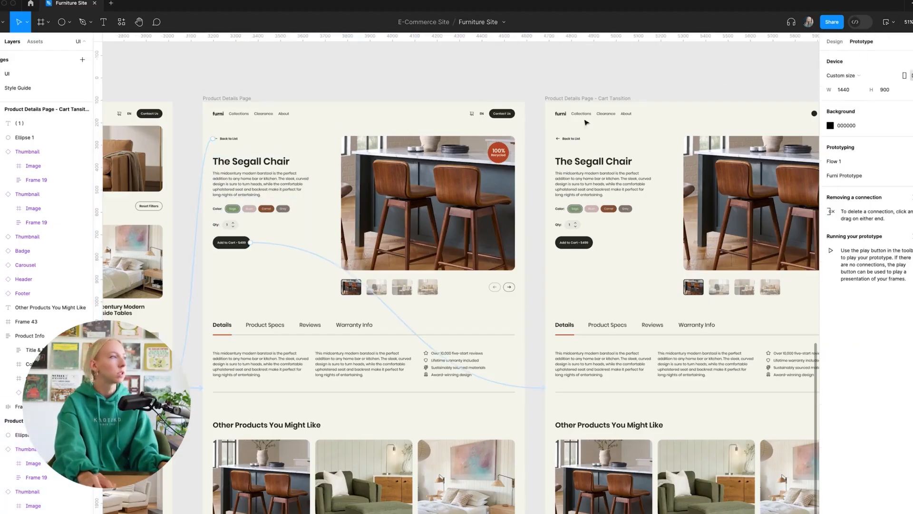
left_click(329, 263)
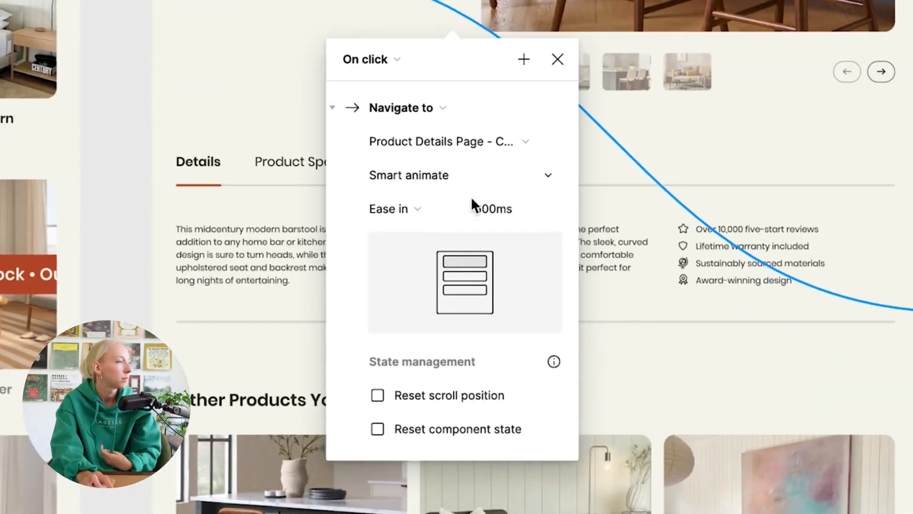
left_click(410, 218)
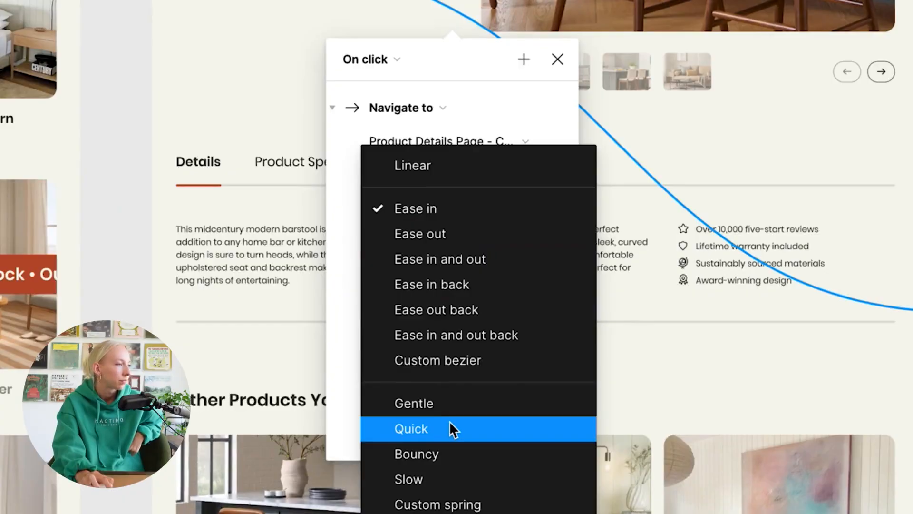
left_click(450, 449)
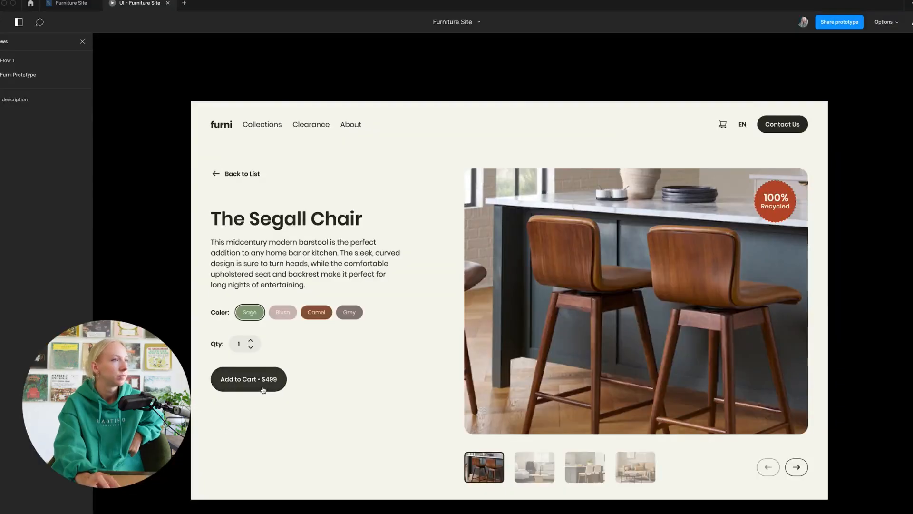
left_click(247, 379)
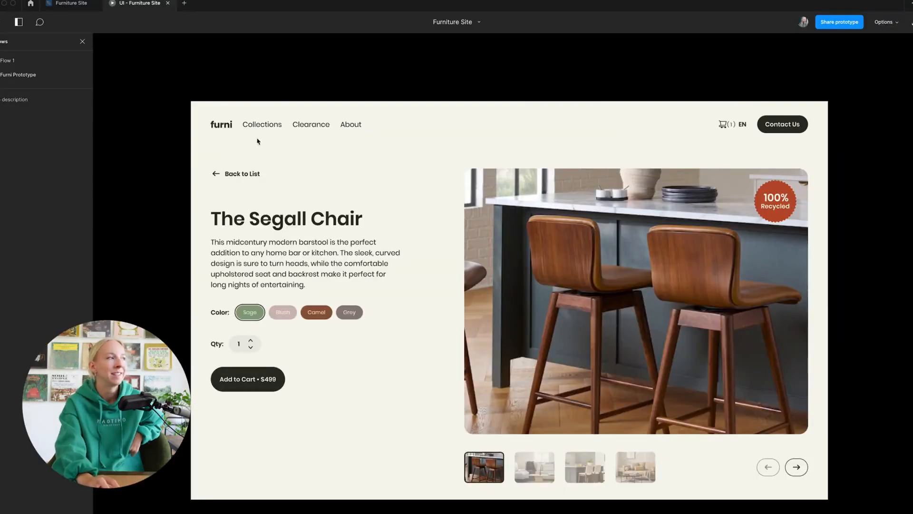
left_click(84, 8)
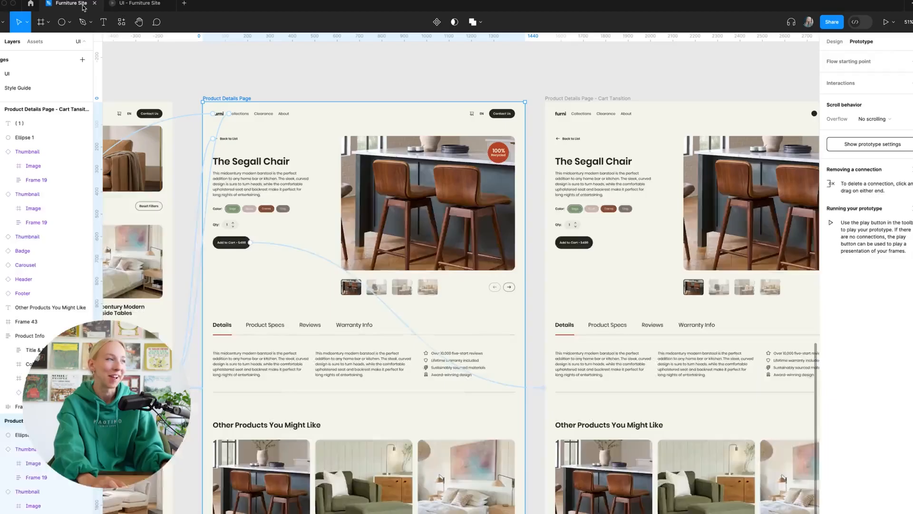
Set the Add to Cart click interaction's easing to Ease in with a duration of 200 ms.
left_click(322, 256)
left_click(309, 339)
left_click(320, 340)
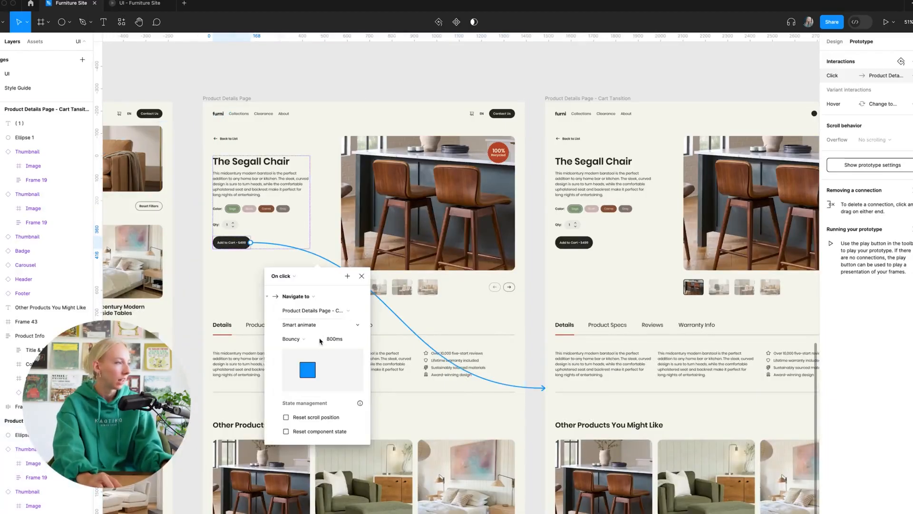
left_click(316, 342)
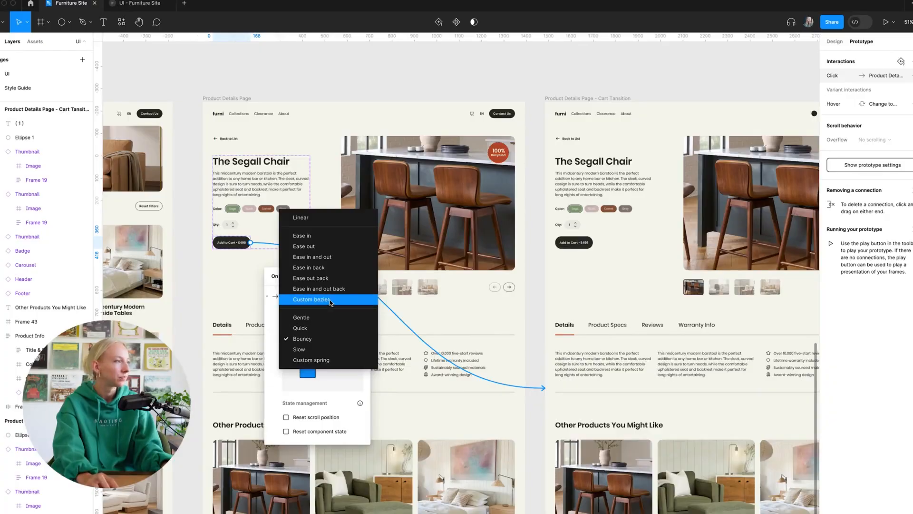
left_click(335, 235)
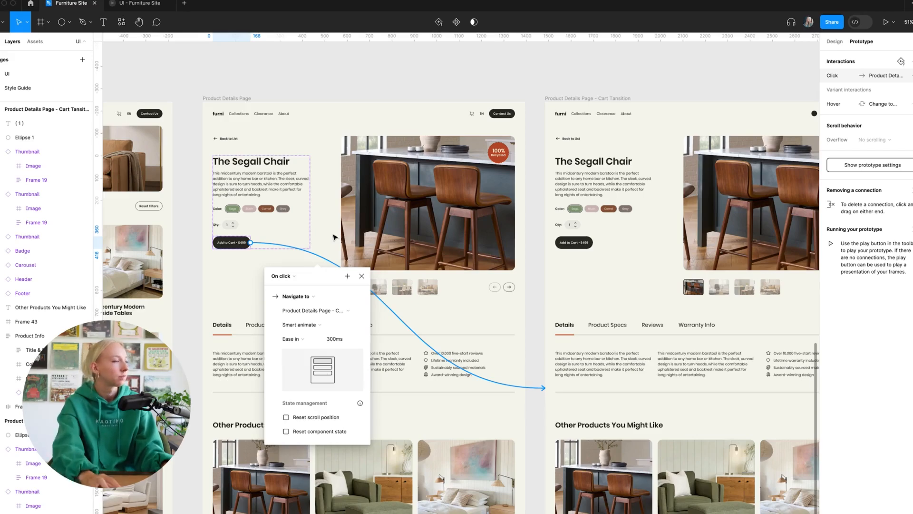
left_click(330, 340)
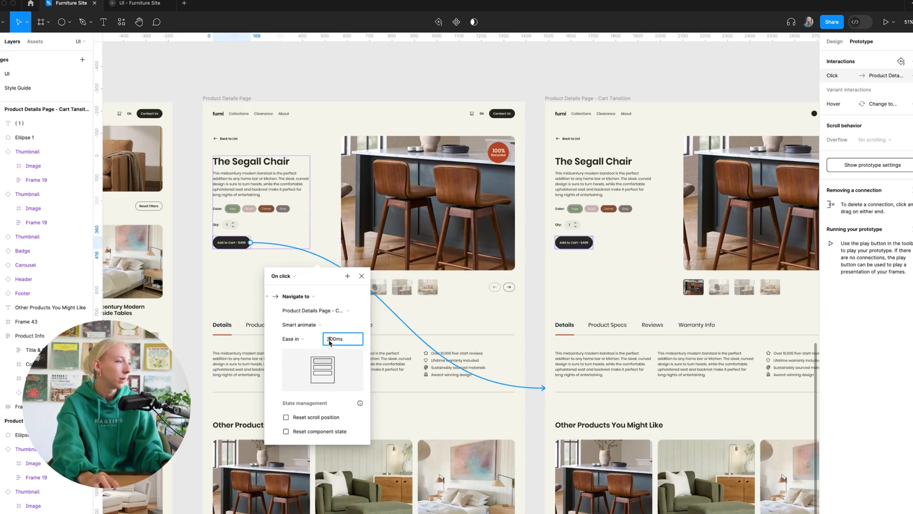
type("2")
key("Return")
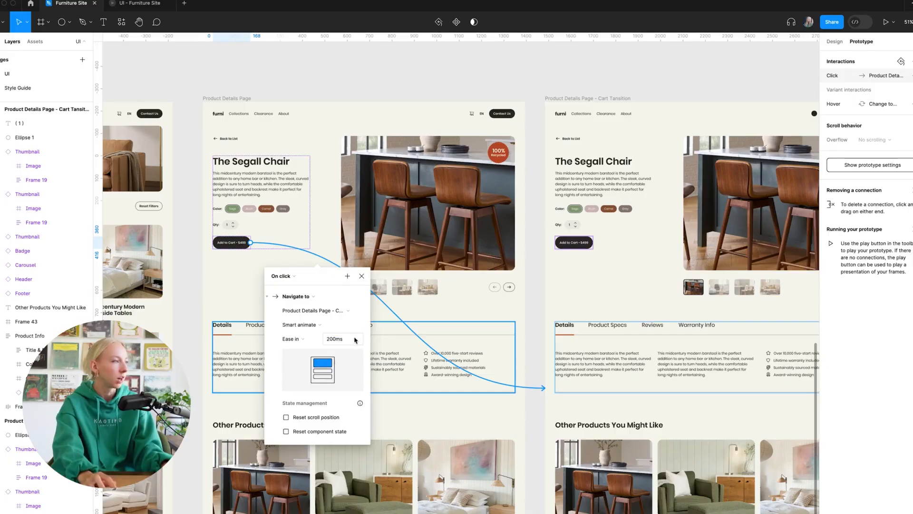
Present the prototype, go back to the list and reopen the Segall Chair, test Add to Cart, and close the prototype tab.
left_click(227, 98)
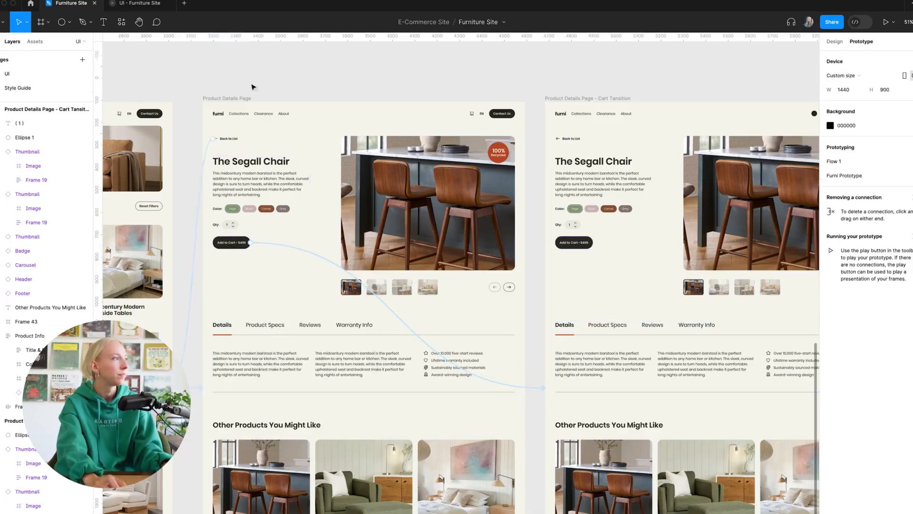
key("super+alt+Return")
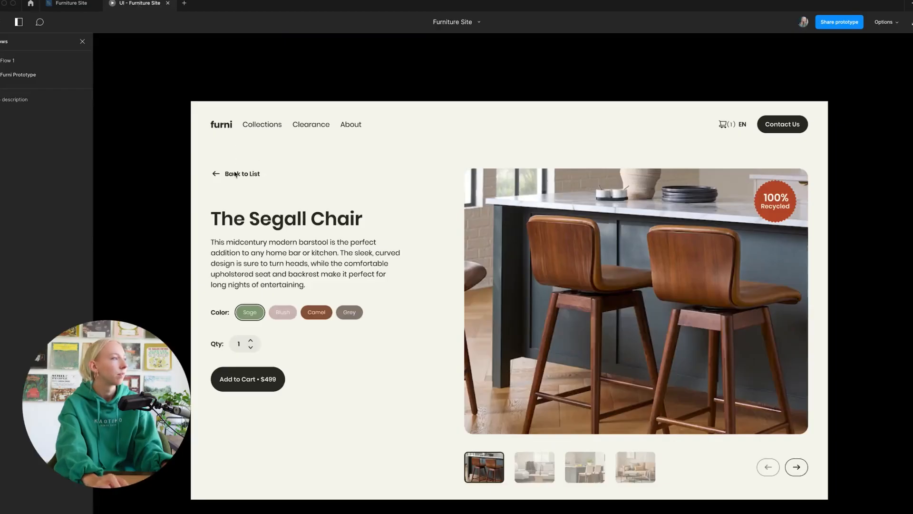
left_click(235, 174)
left_click(490, 357)
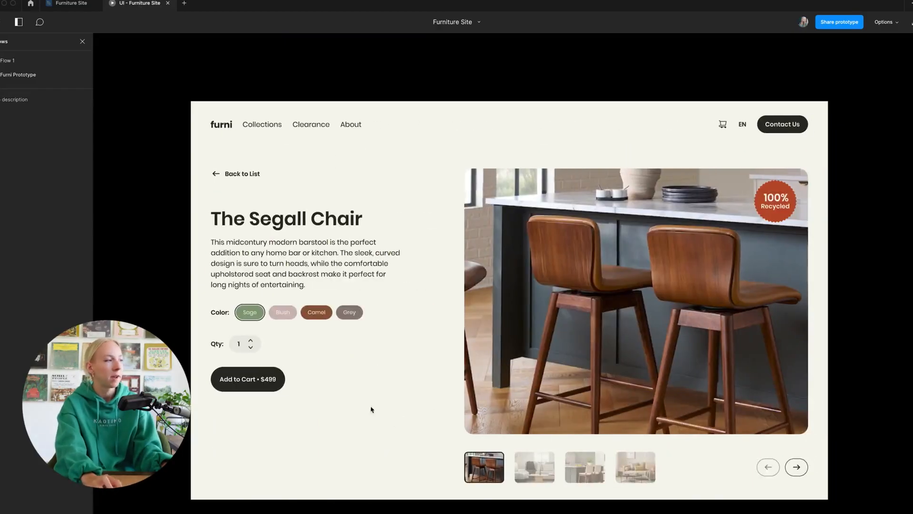
left_click(255, 383)
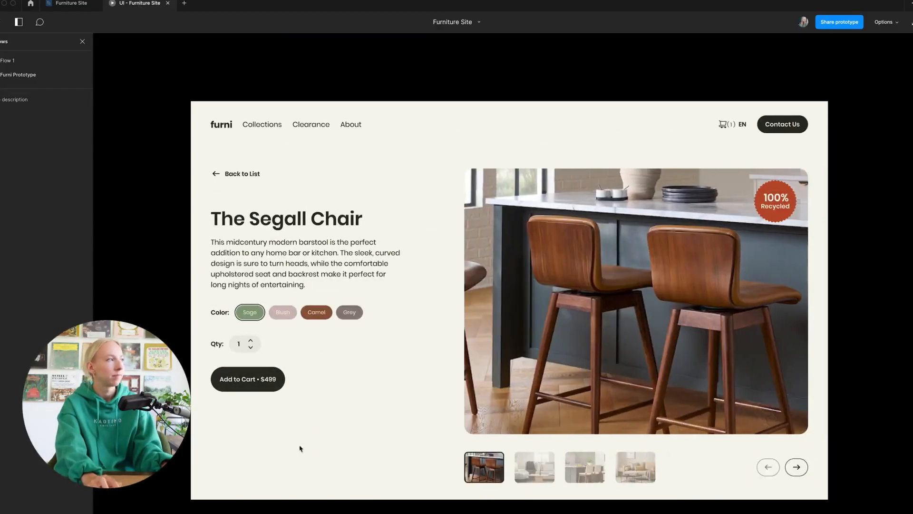
left_click(168, 3)
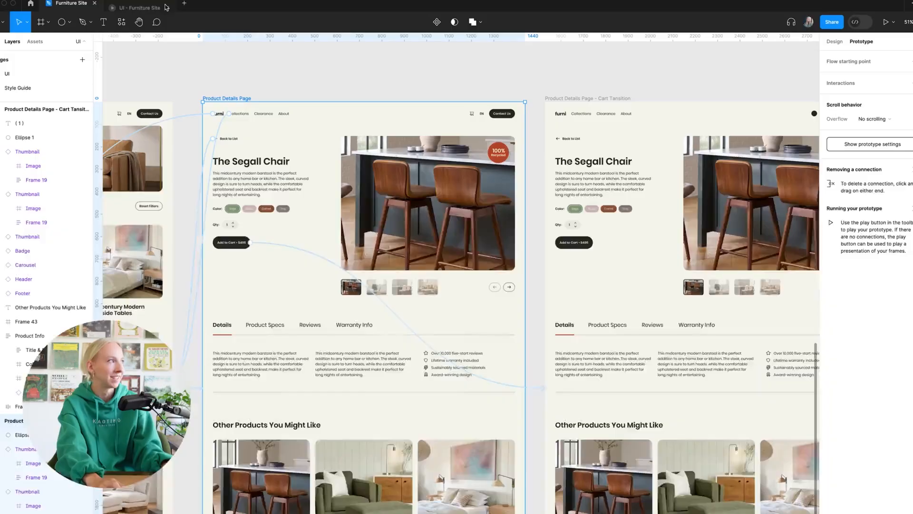
Set the duration of the Add to Cart click interaction's Ease in animation to 450 ms and close its settings.
left_click(308, 255)
left_click(319, 338)
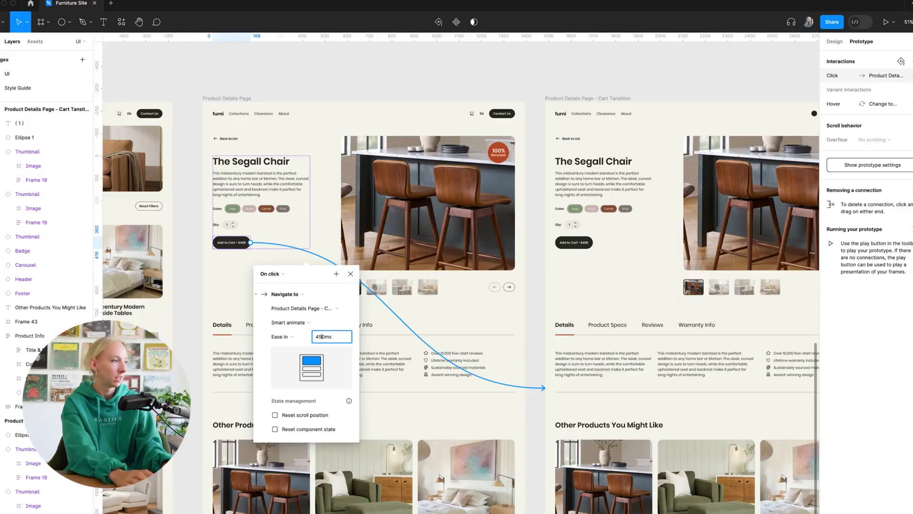
key("Return")
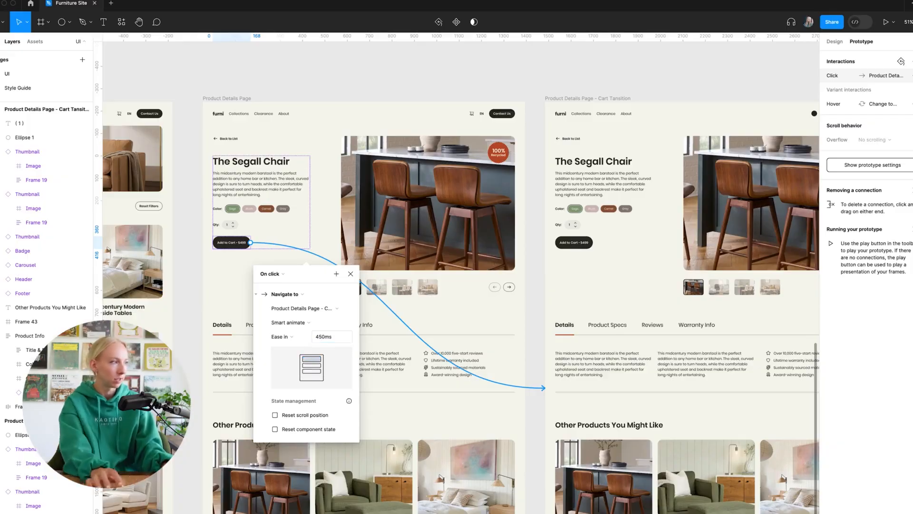
left_click(351, 274)
Present the prototype from the Product Details Page frame to check the slower Add to Cart animation, and return to the design file.
left_click(241, 95)
left_click(238, 98)
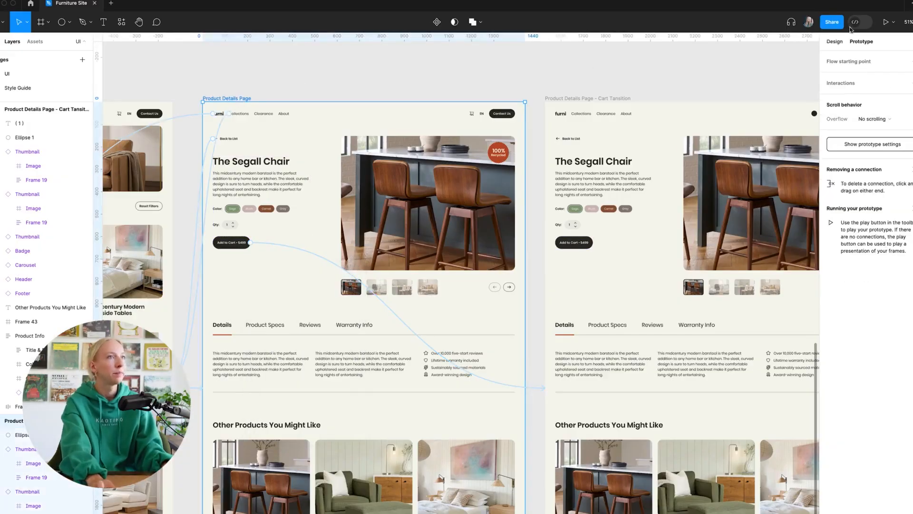
left_click(885, 22)
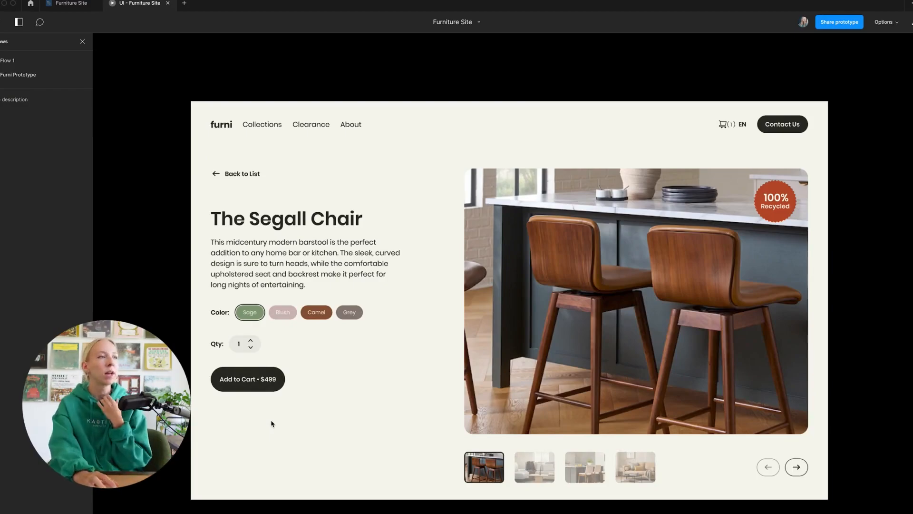
left_click(67, 3)
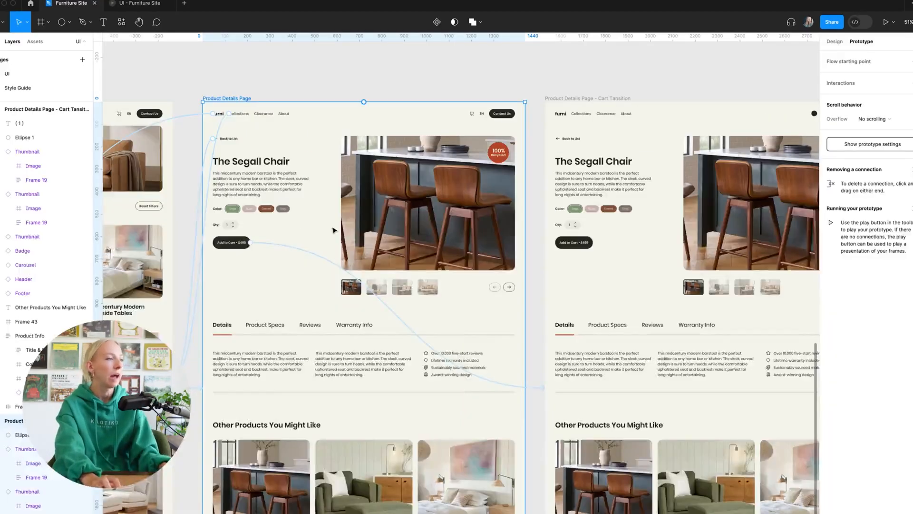
scroll(333, 234, "down", 5)
scroll(479, 241, "up", 3)
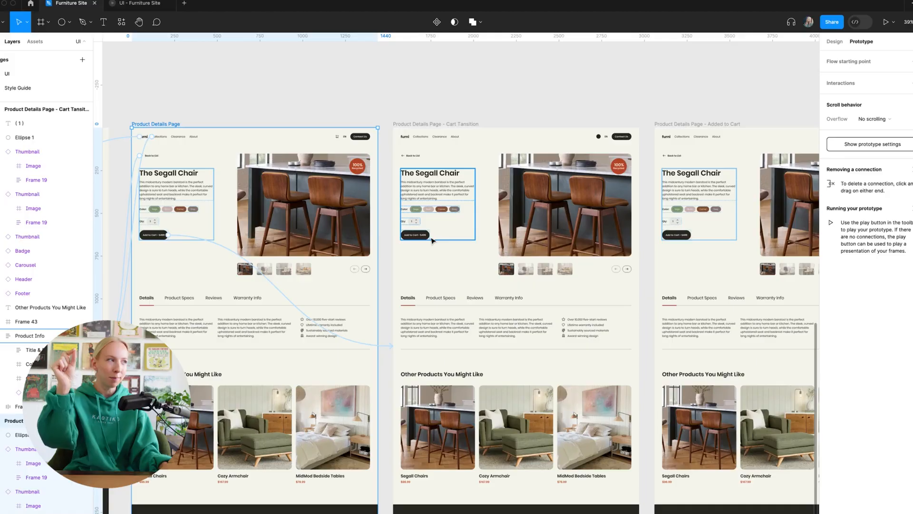
scroll(431, 244, "down", 3)
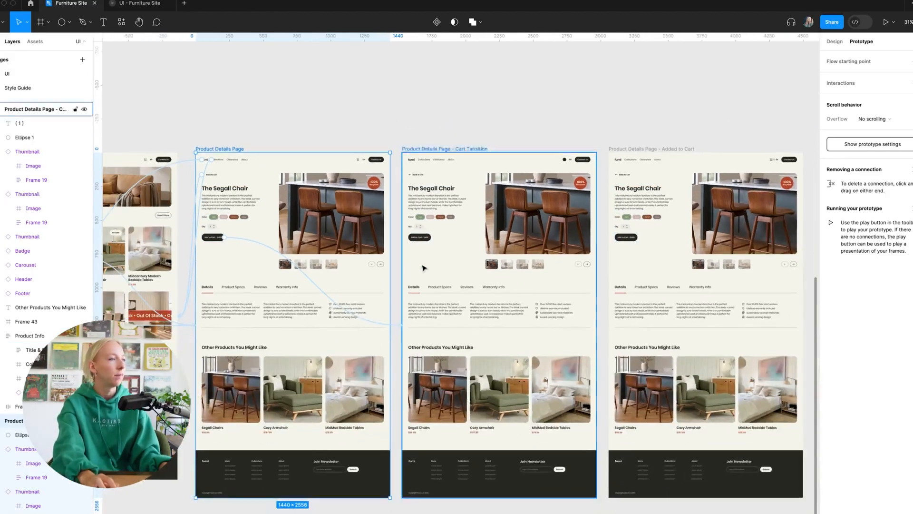
scroll(680, 174, "down", 2)
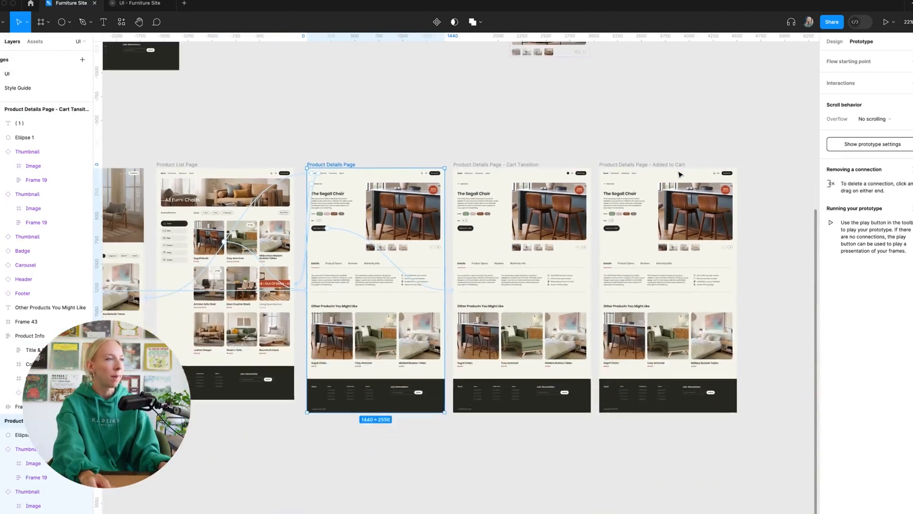
scroll(467, 180, "up", 4)
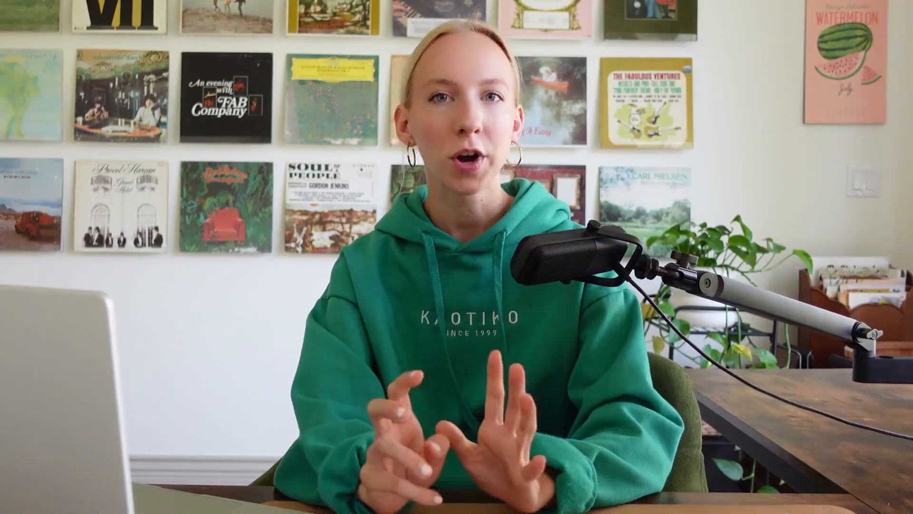